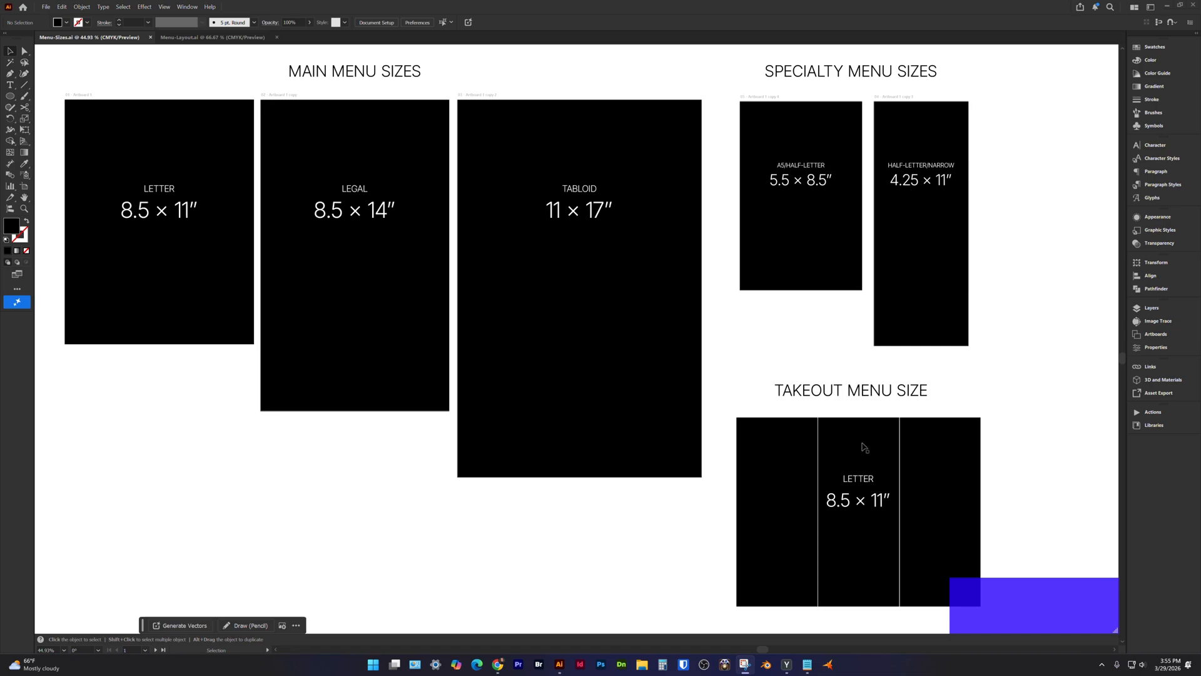
Review the menu sizes and visual qualities reference, and switch to the Pinterest restaurant menu inspiration board in Chrome.
scroll(861, 446, down, 1)
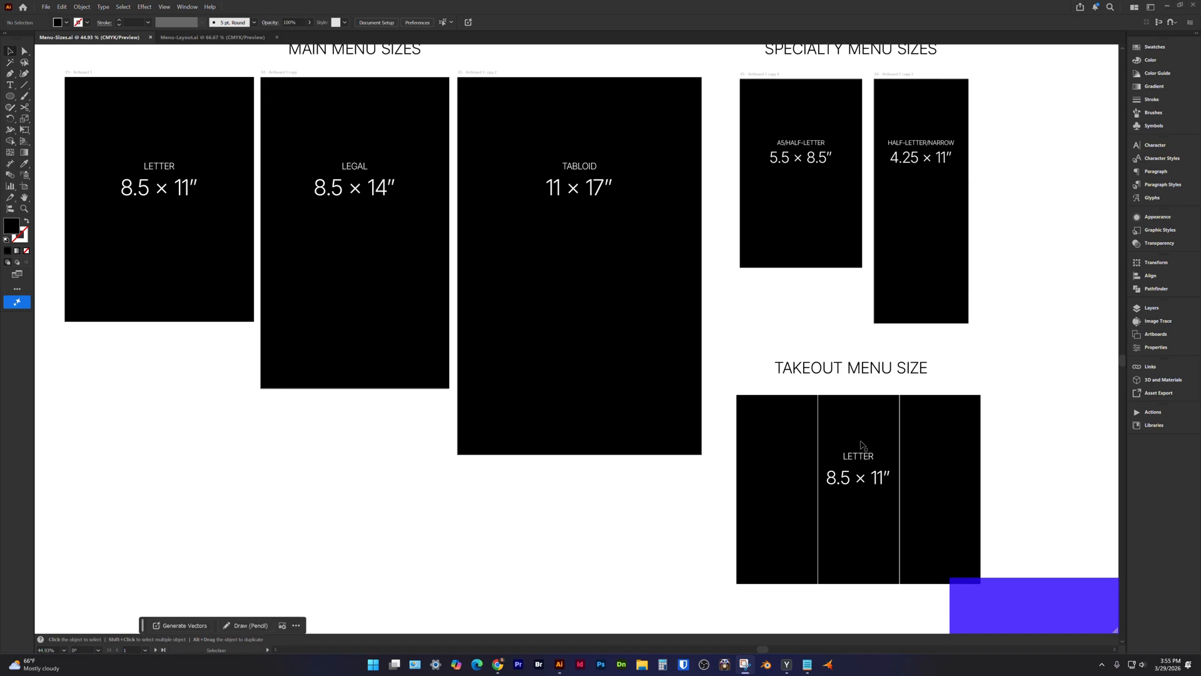
scroll(862, 446, up, 1)
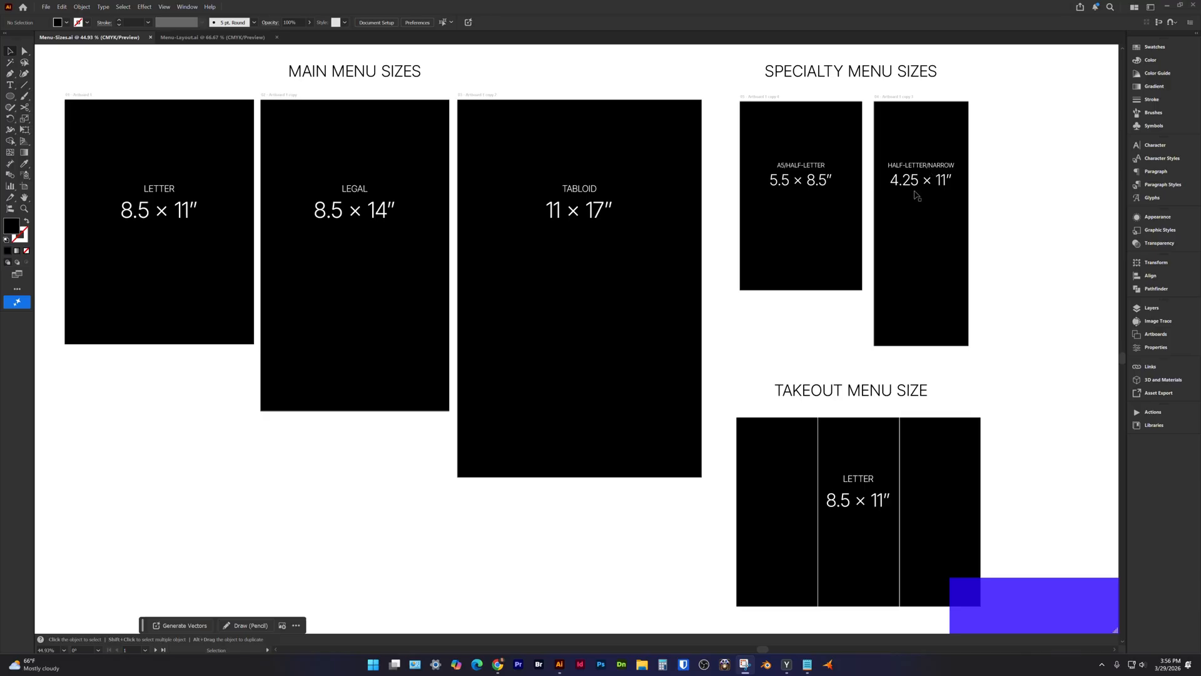
scroll(443, 396, left, 3)
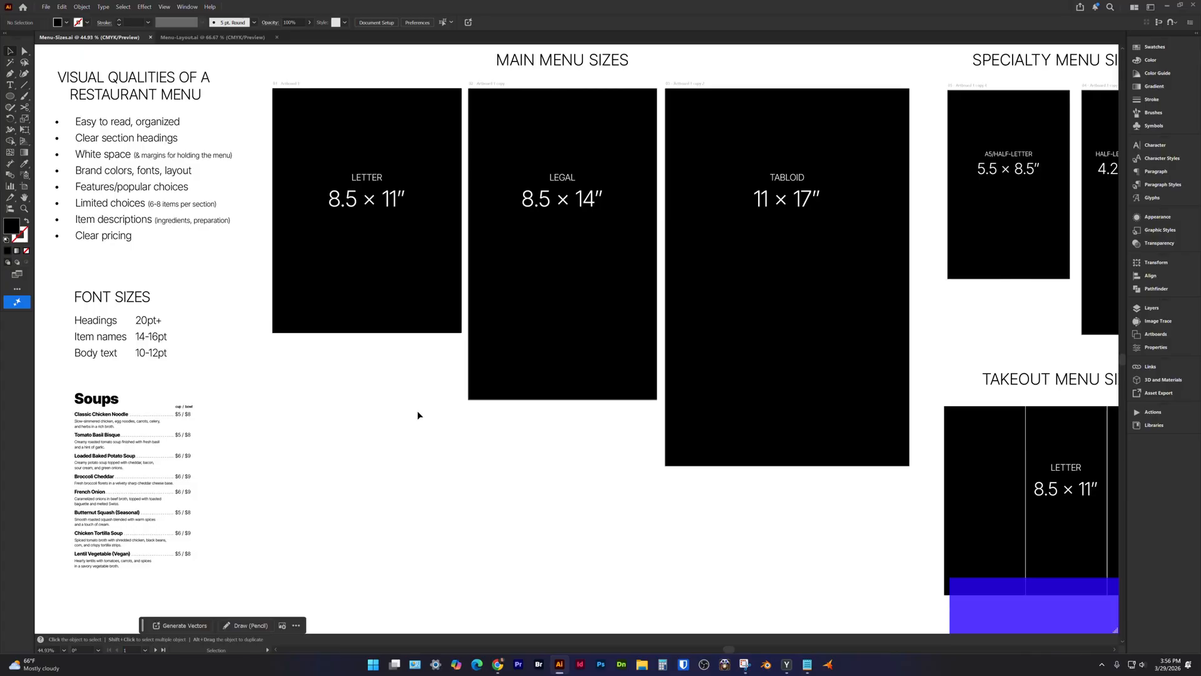
mouse_move(498, 665)
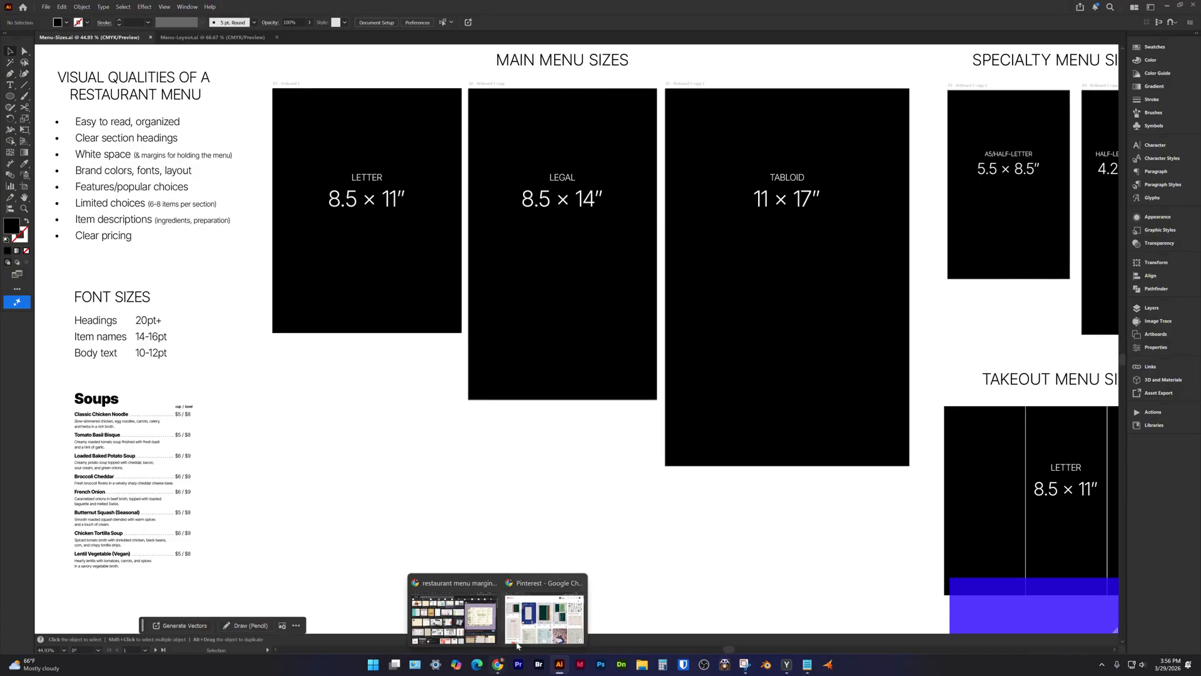
click(530, 628)
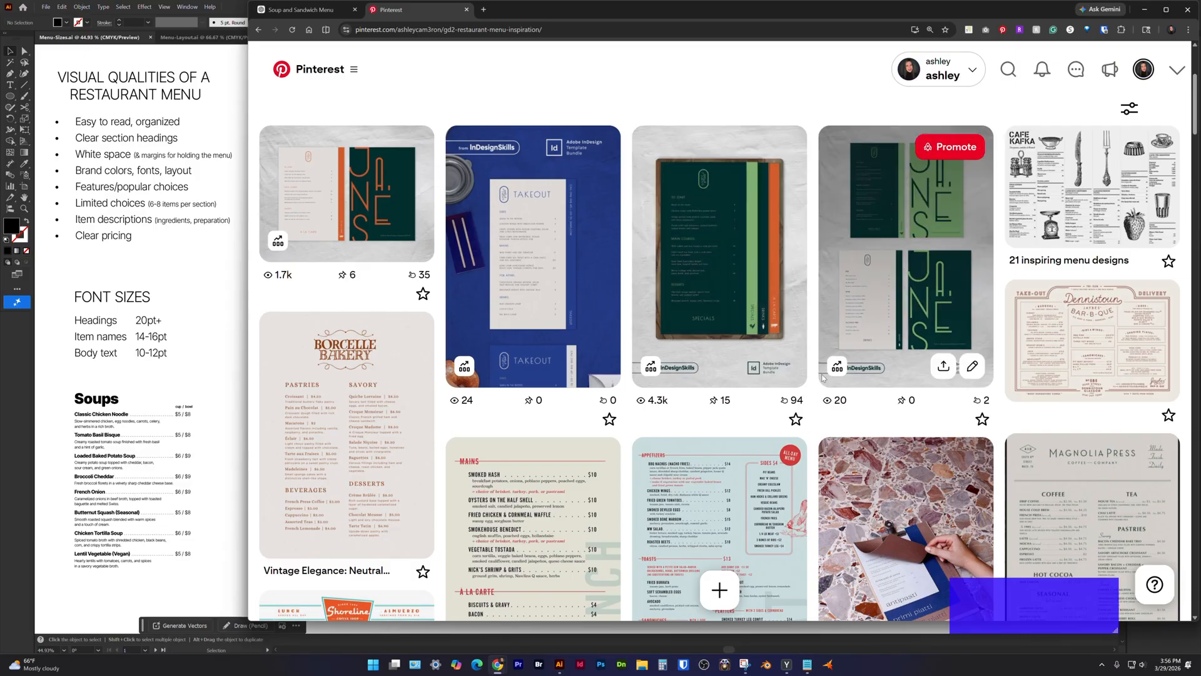
Browse the restaurant menu inspiration pins and view the EATS menu pin up close before returning to the board.
scroll(720, 369, down, 2)
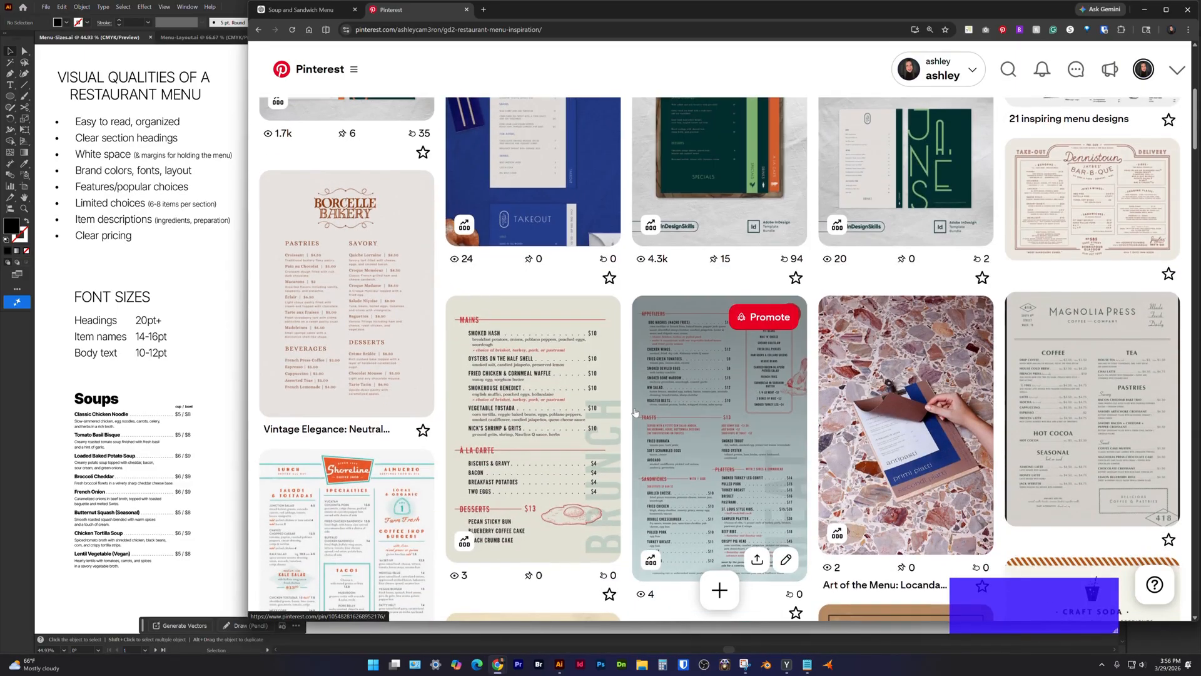
scroll(746, 387, down, 1)
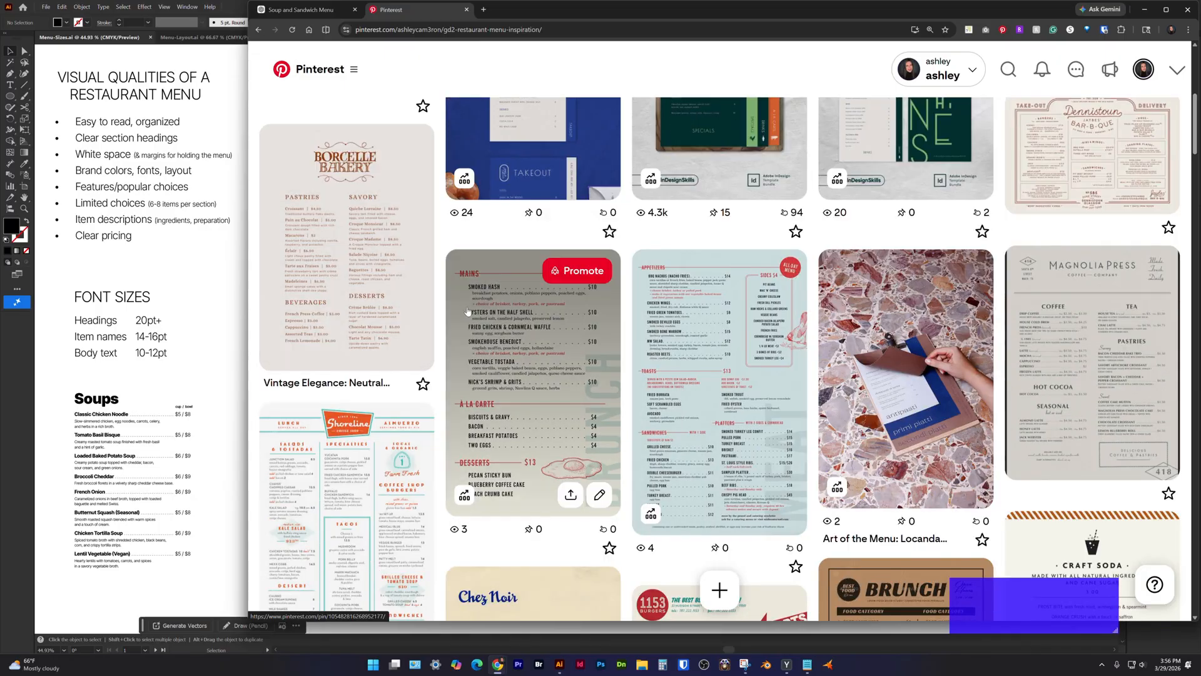
scroll(708, 339, down, 2)
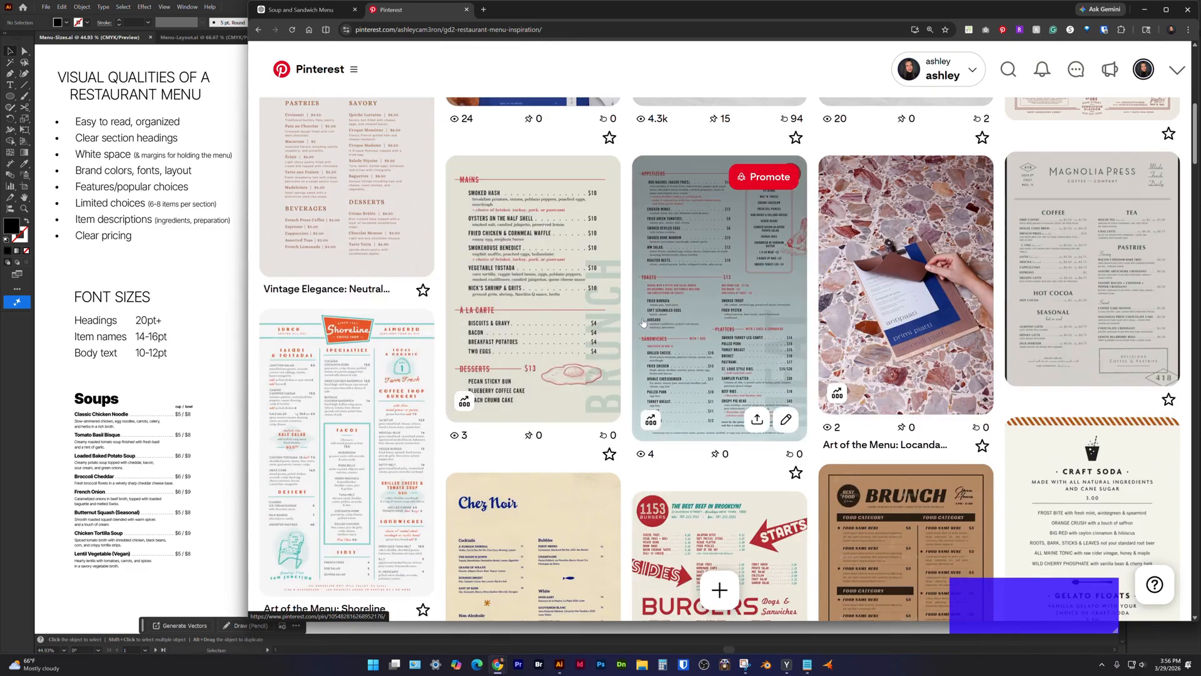
scroll(351, 383, down, 3)
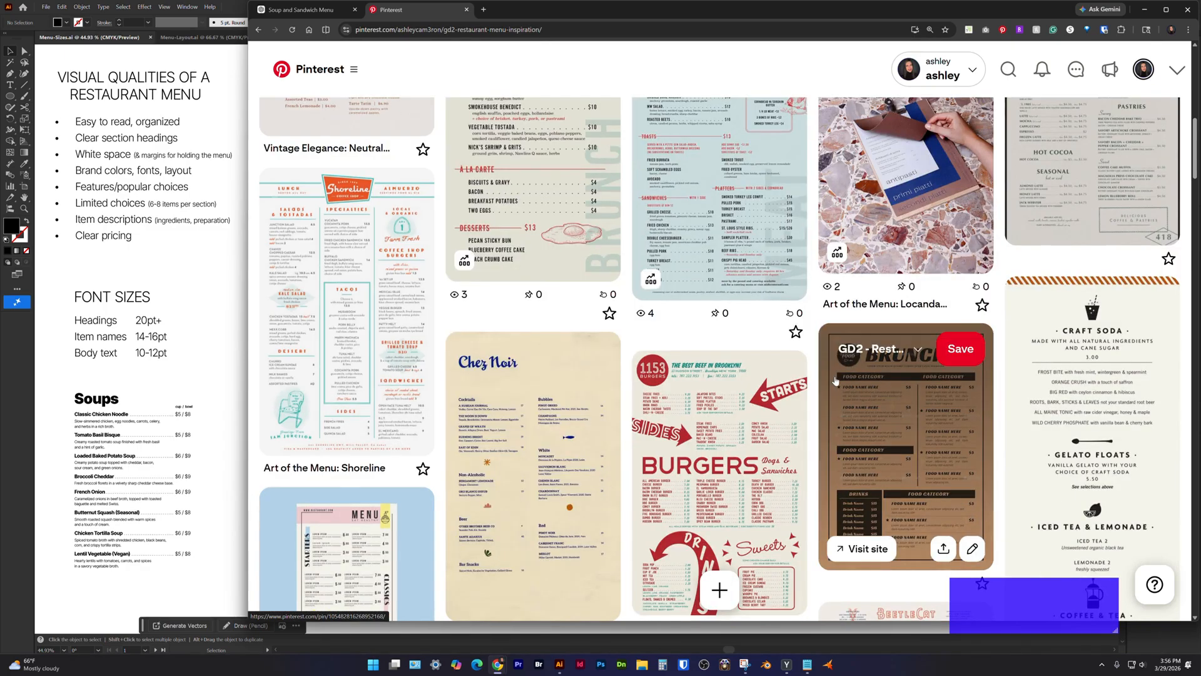
scroll(835, 379, down, 2)
scroll(831, 380, down, 3)
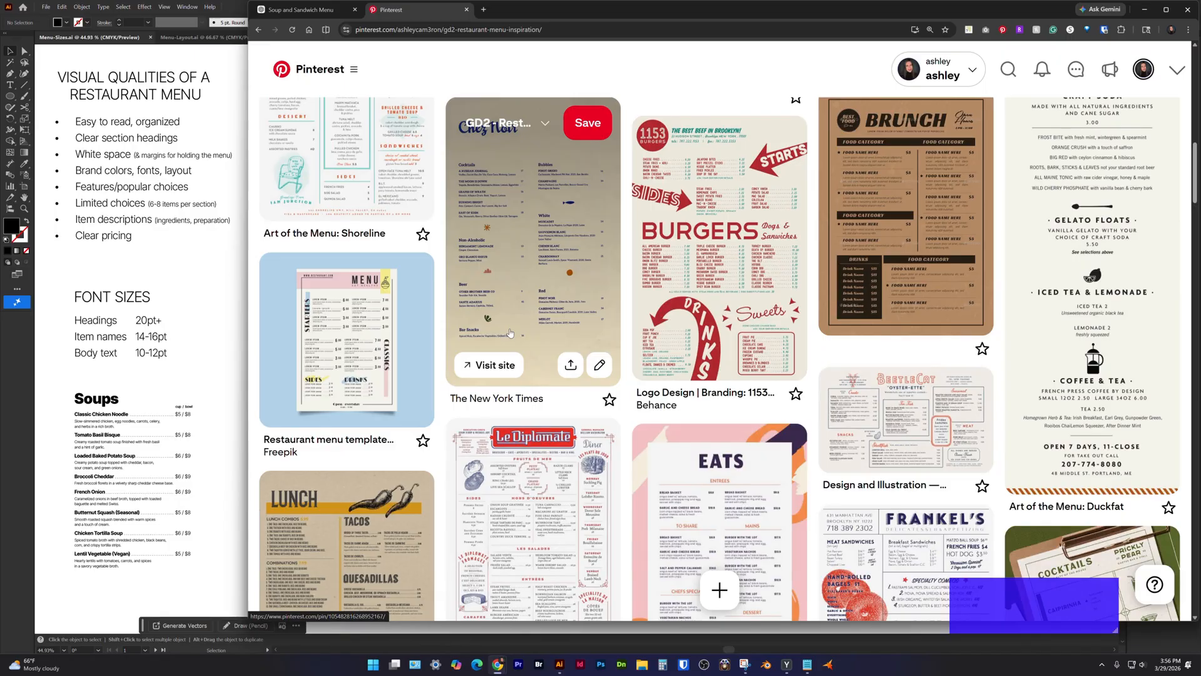
scroll(510, 333, down, 4)
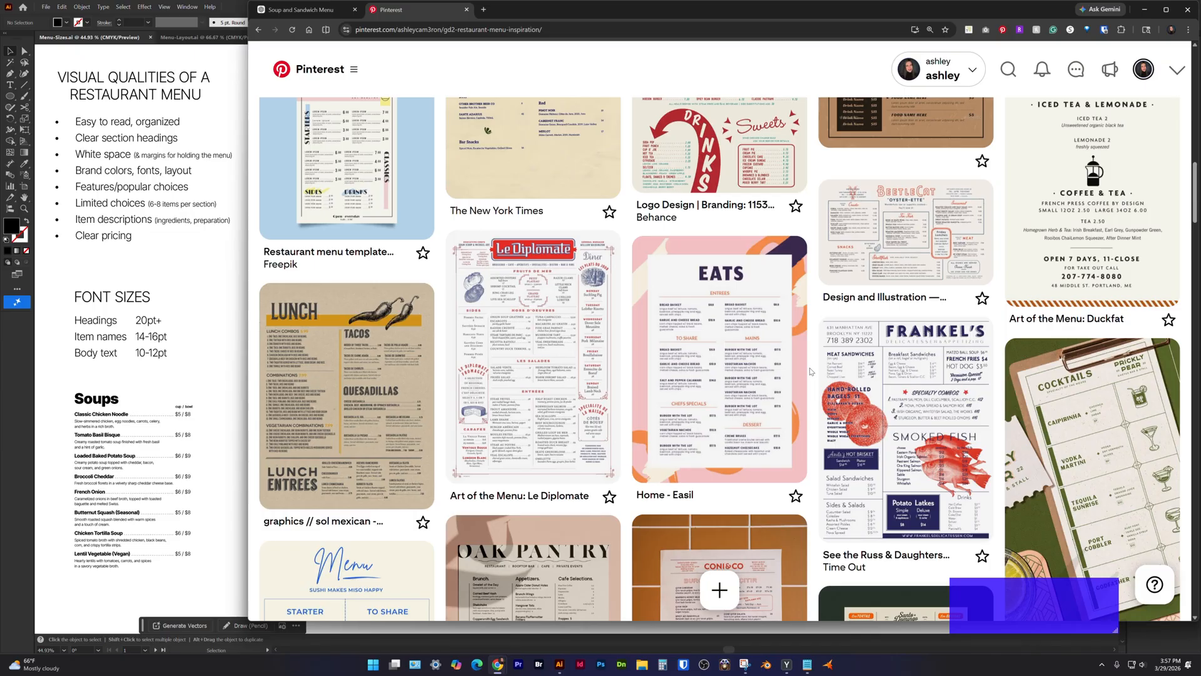
scroll(807, 366, down, 1)
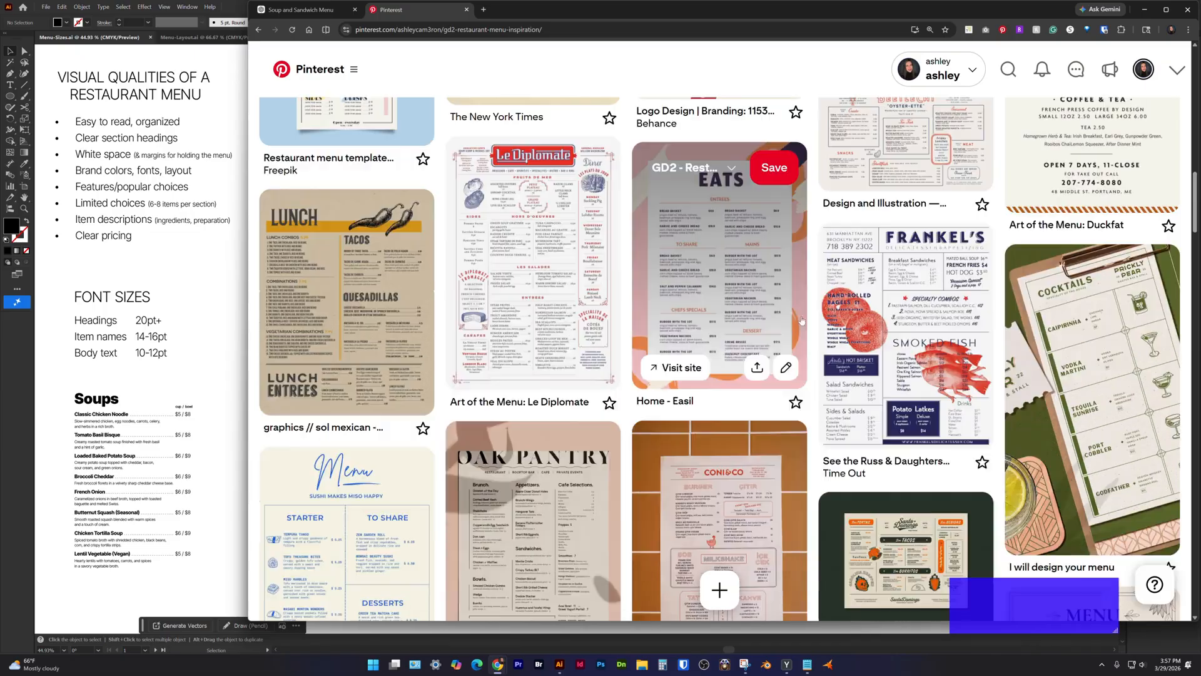
click(722, 251)
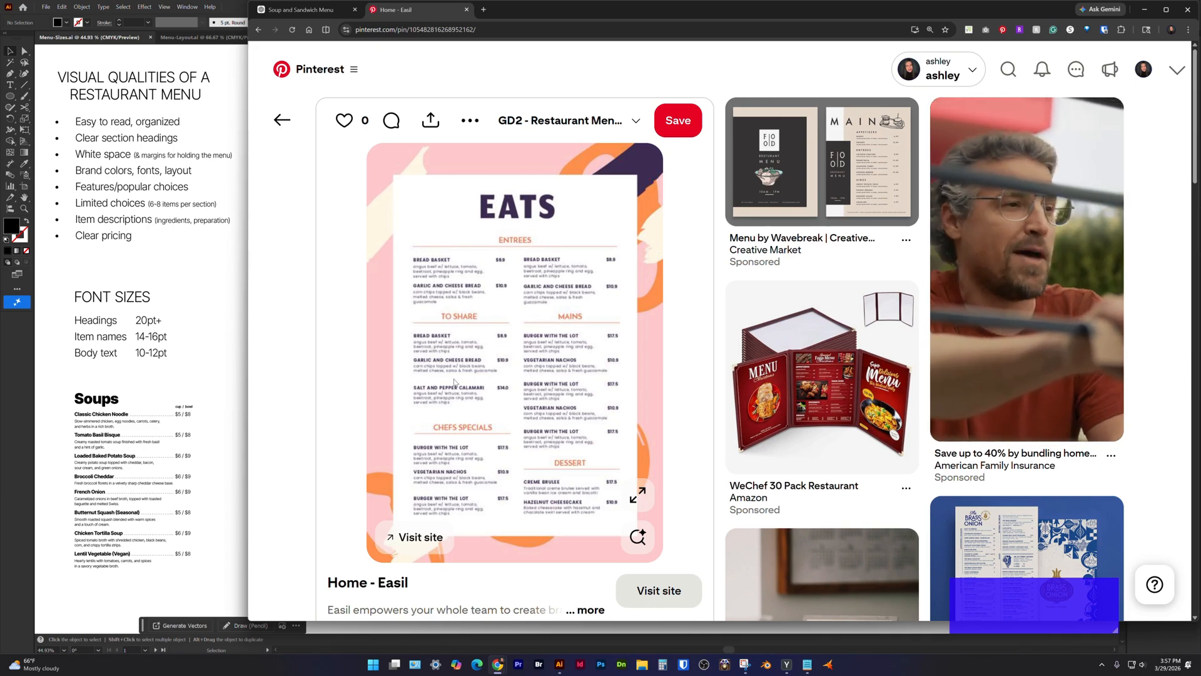
click(283, 120)
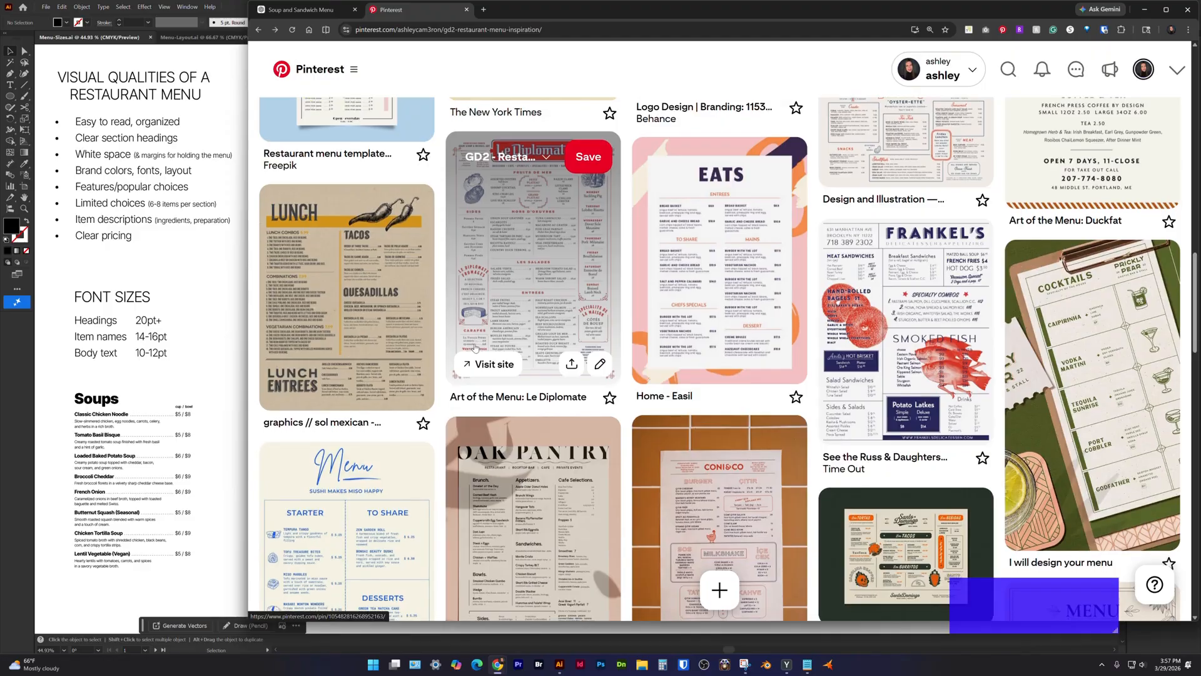
Examine more menu layouts further down the board, including the Minimalist restaurant menu template pin up close.
scroll(474, 347, down, 2)
scroll(445, 339, down, 2)
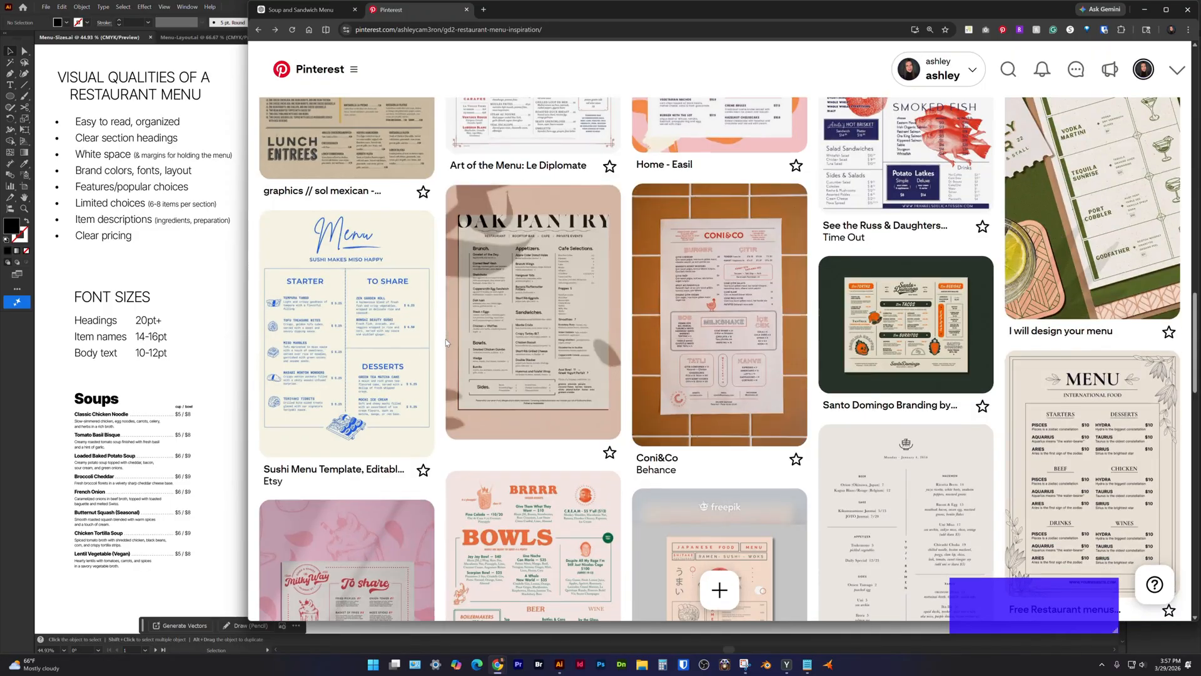
mouse_move(741, 406)
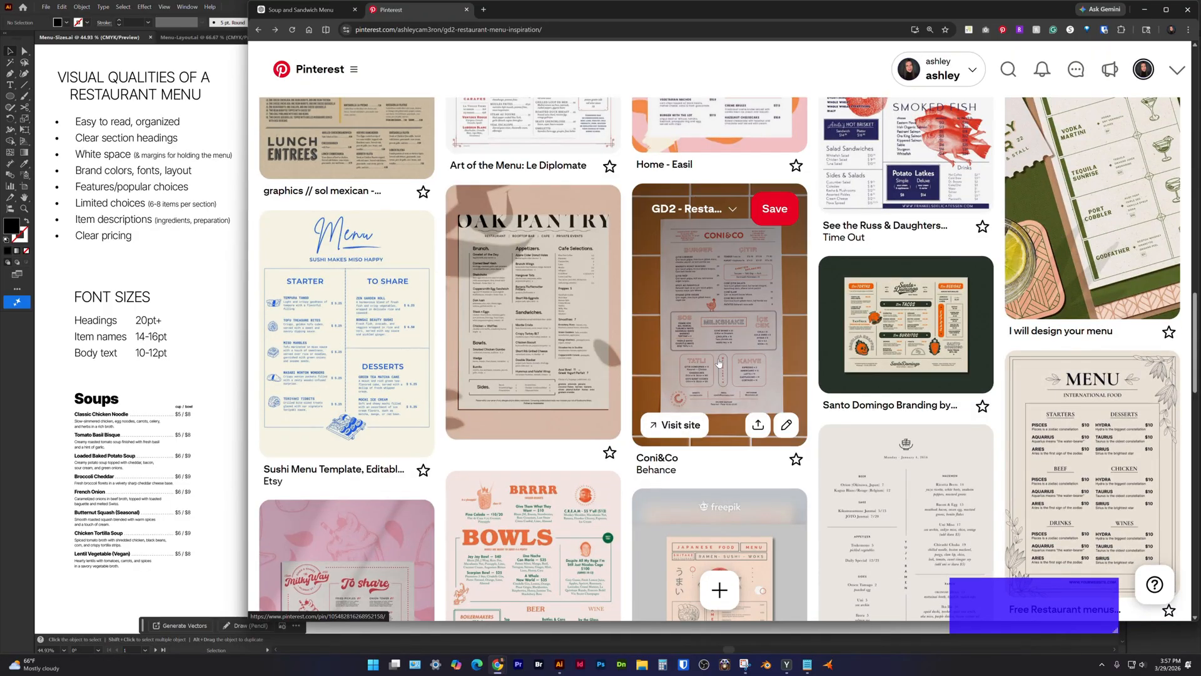
scroll(330, 382, down, 3)
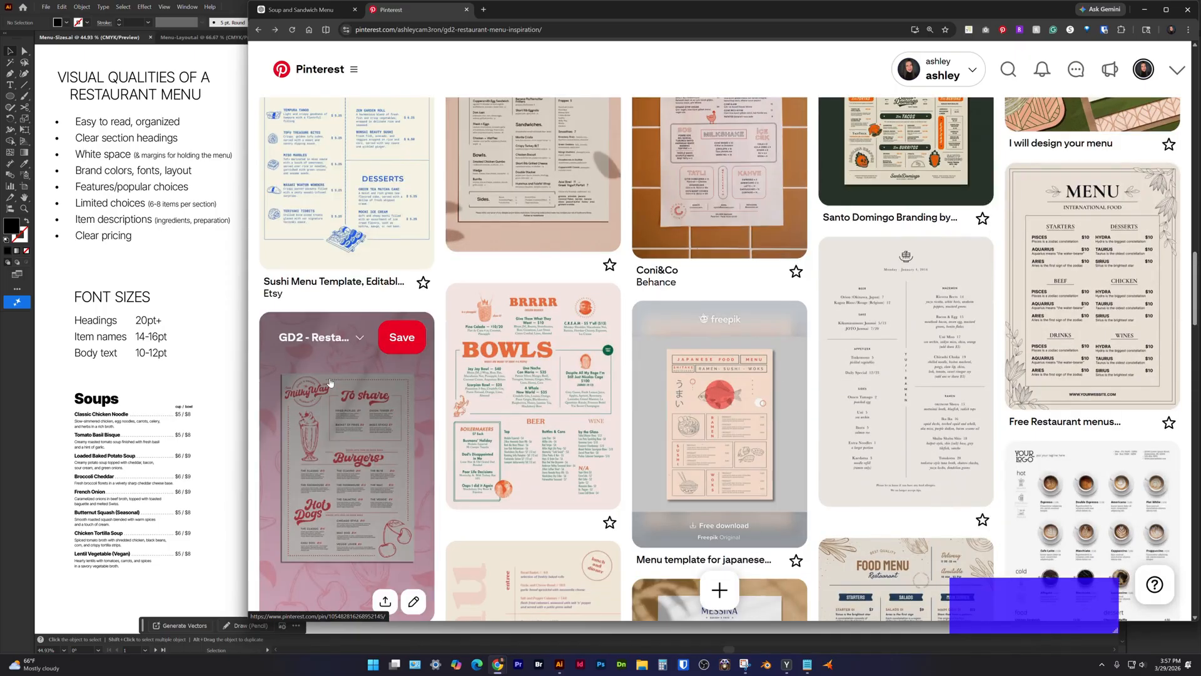
scroll(332, 383, down, 2)
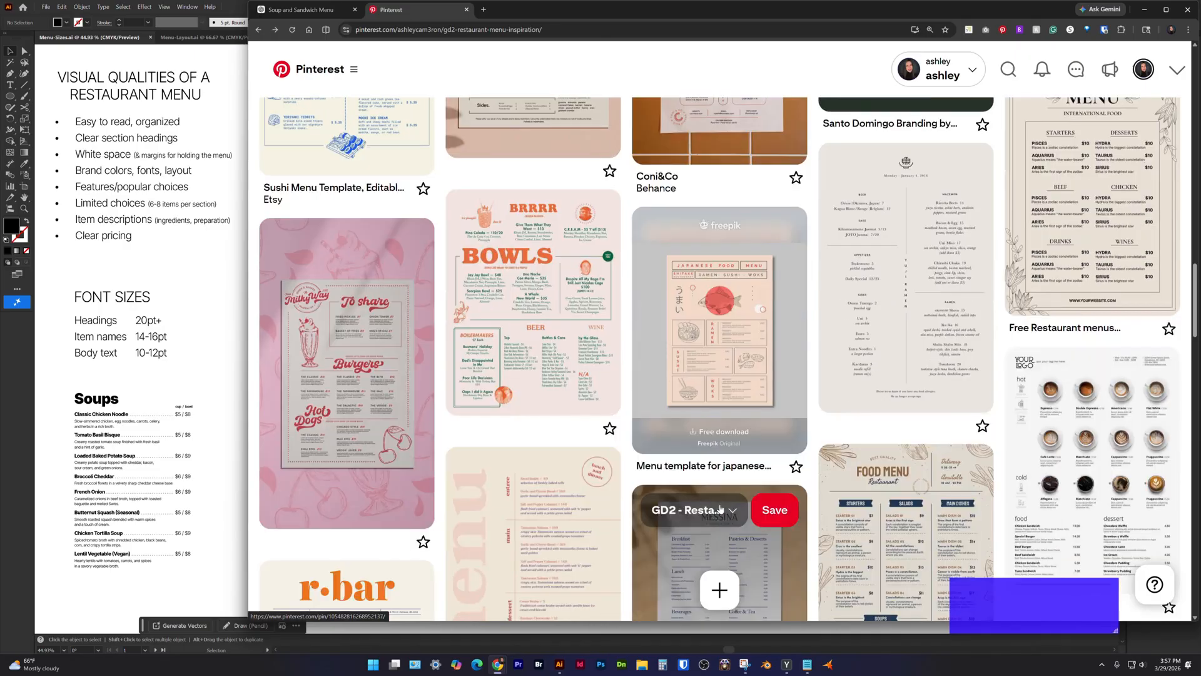
scroll(720, 508, down, 4)
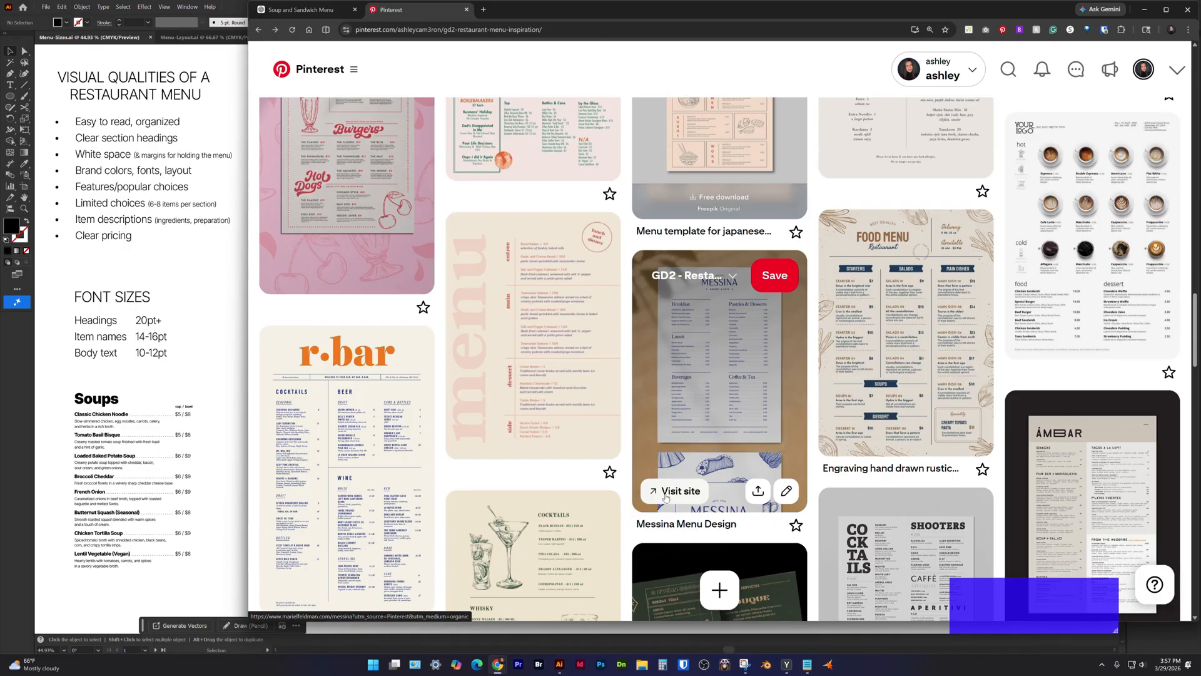
scroll(620, 451, down, 2)
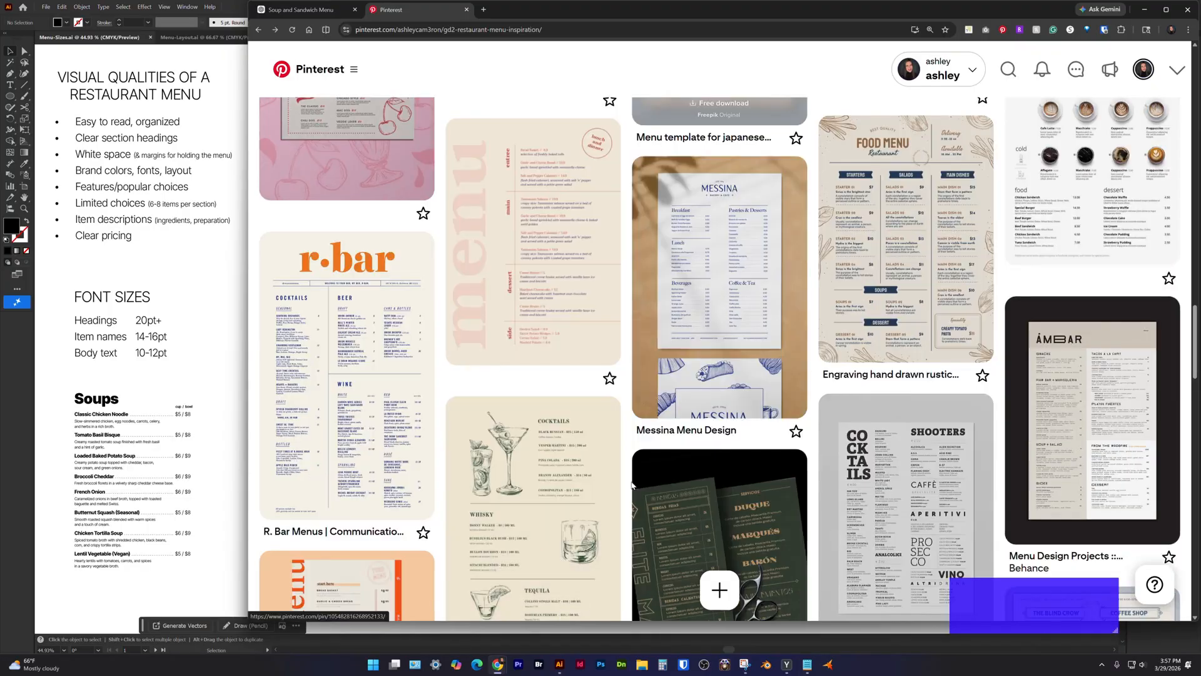
scroll(632, 483, down, 5)
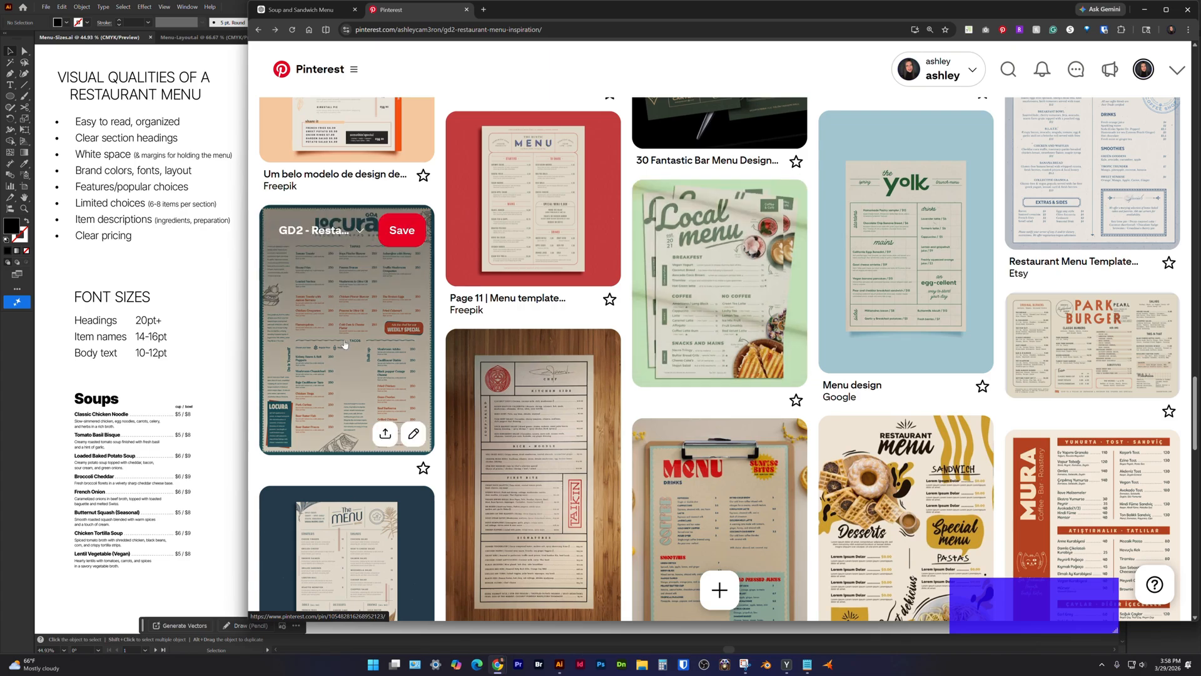
scroll(343, 344, down, 2)
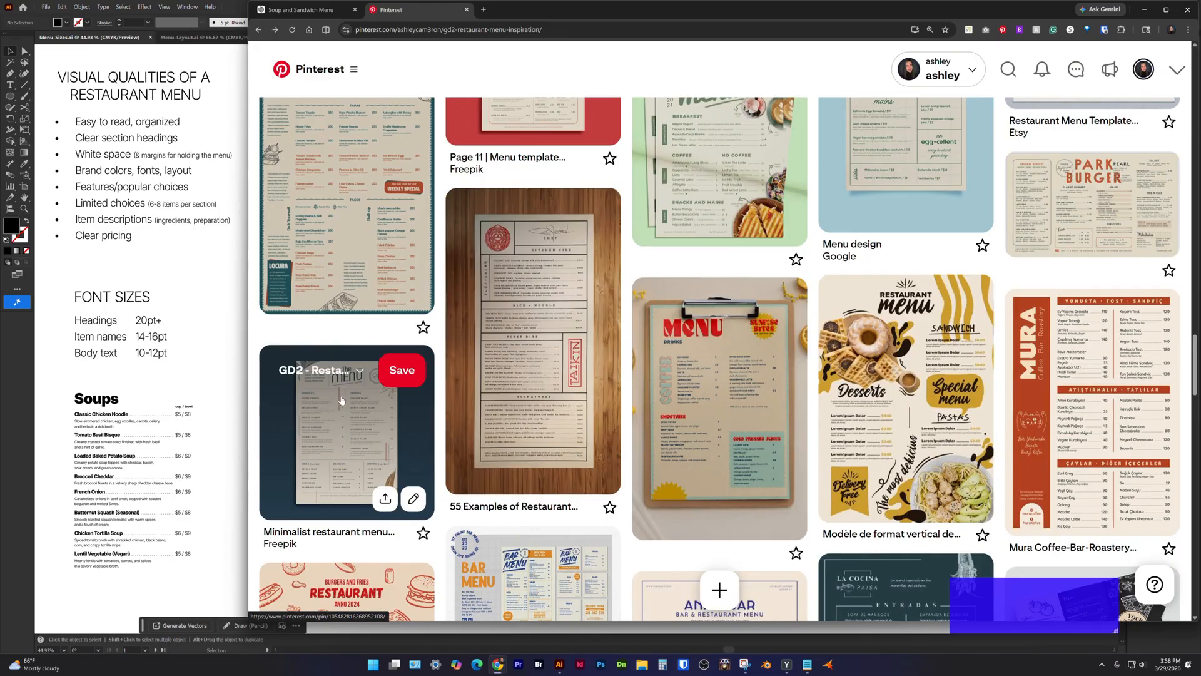
scroll(338, 382, down, 1)
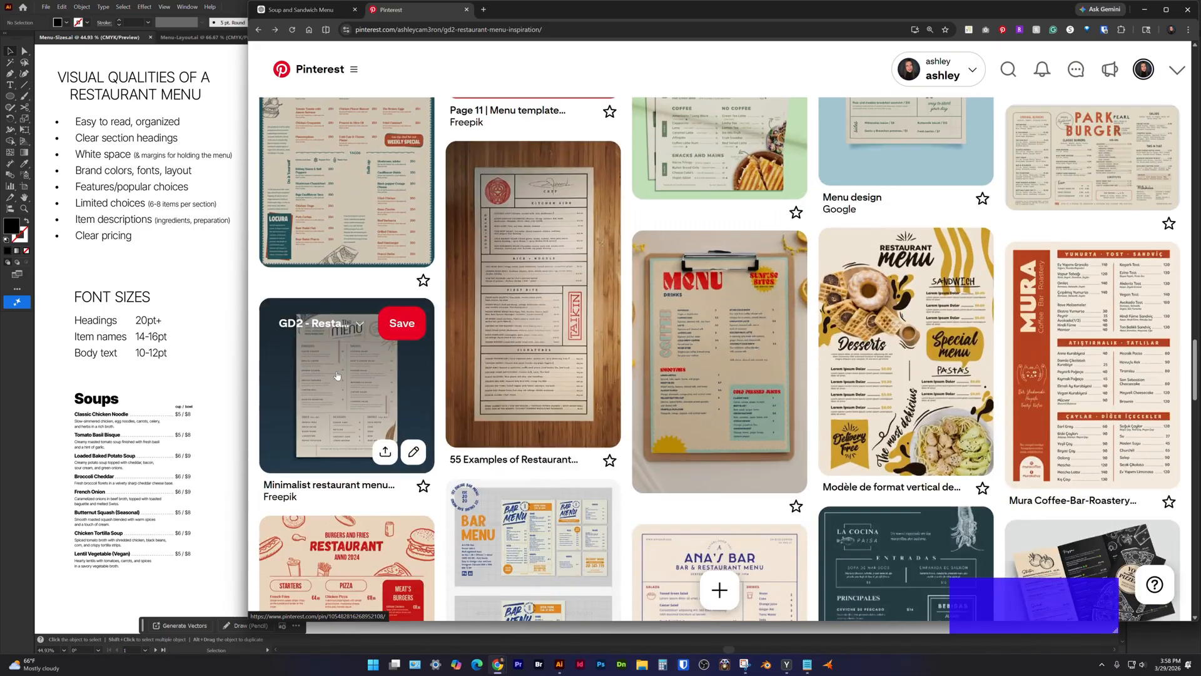
click(336, 376)
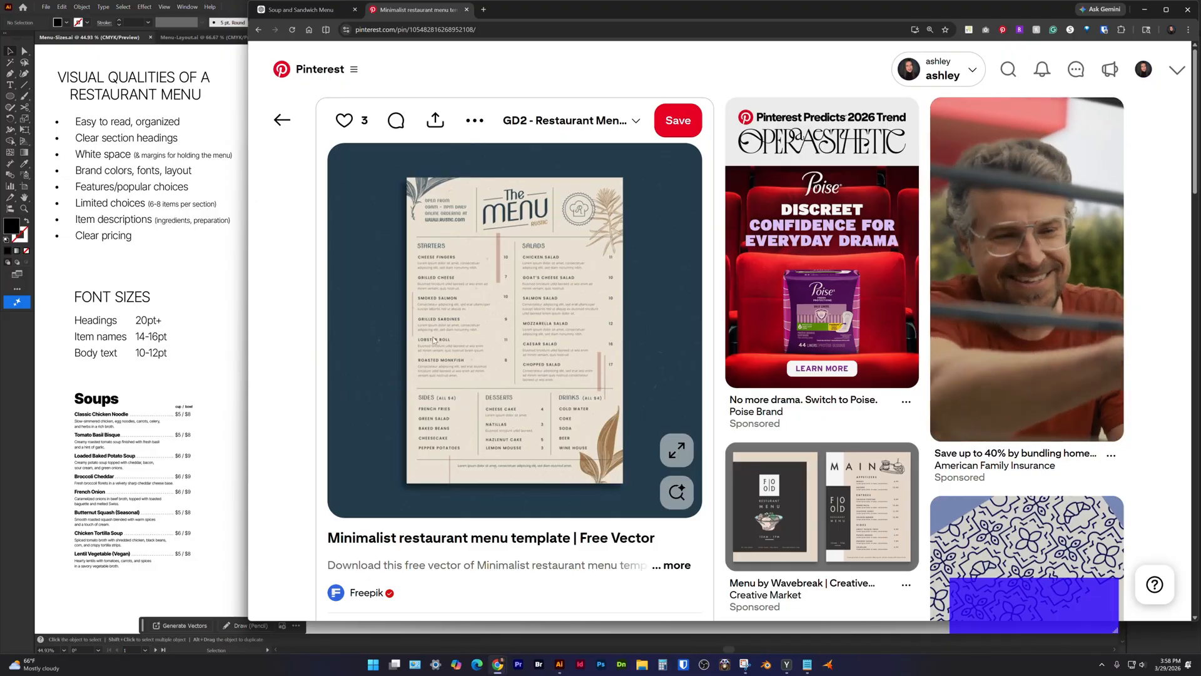
click(287, 128)
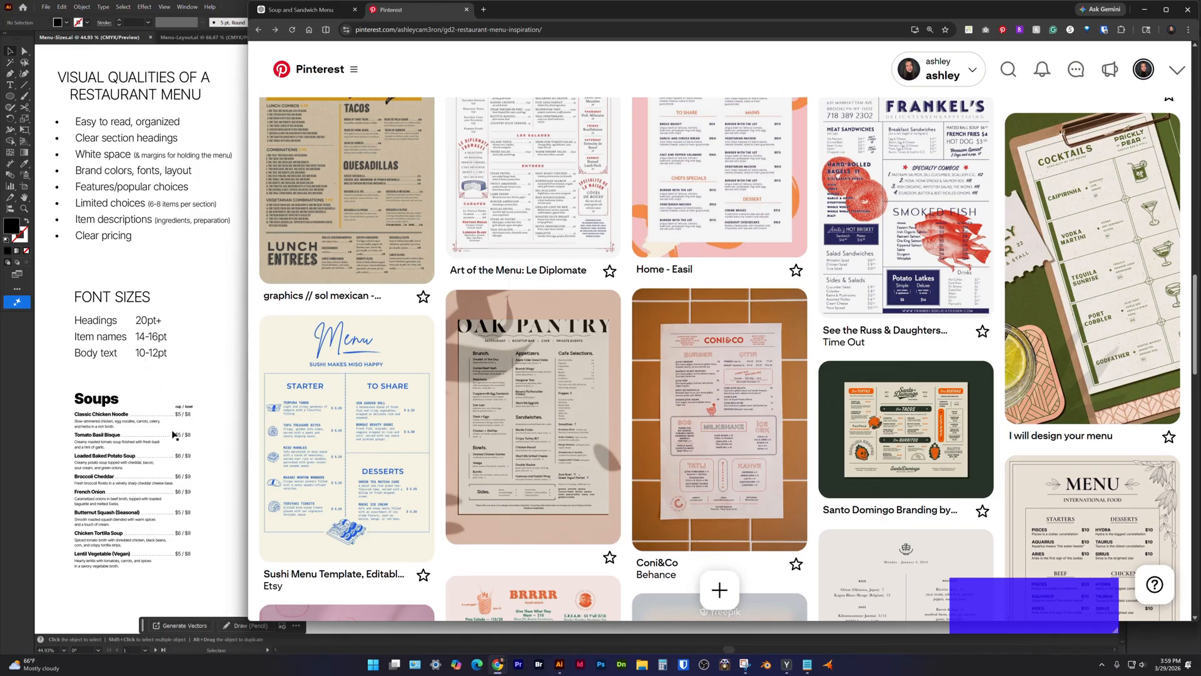
Switch back to Illustrator and examine the Soups sample section's headings, item names, descriptions and prices up close.
click(83, 385)
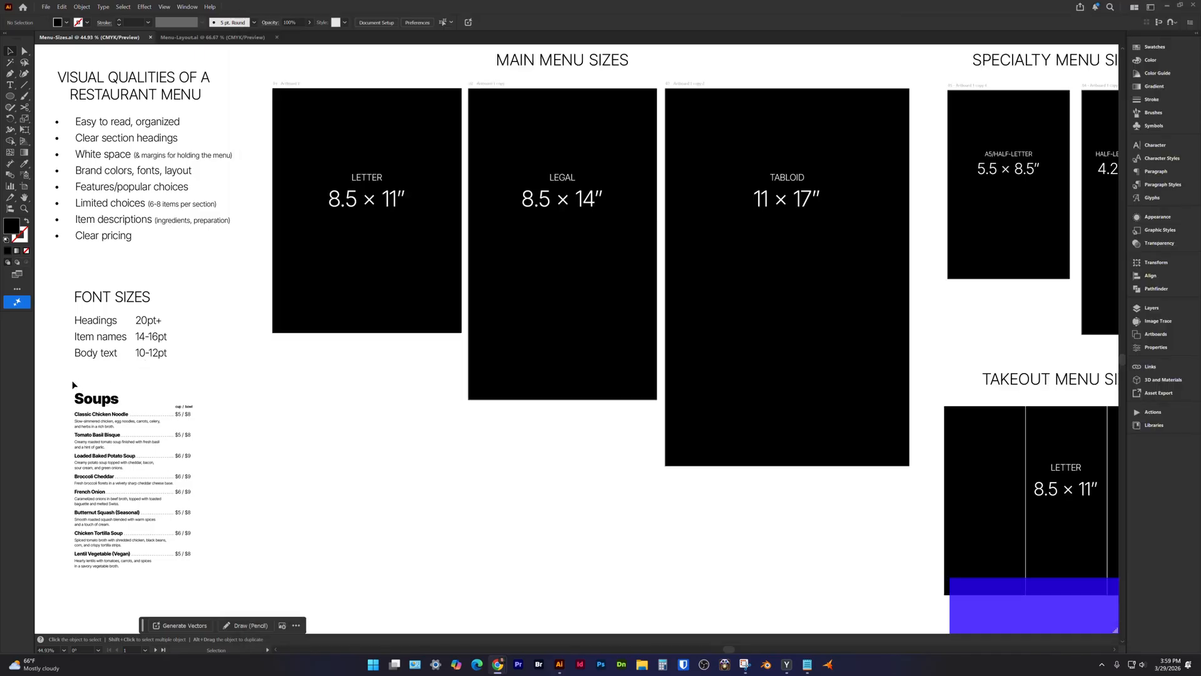
key(z)
drag(69, 377, 265, 587)
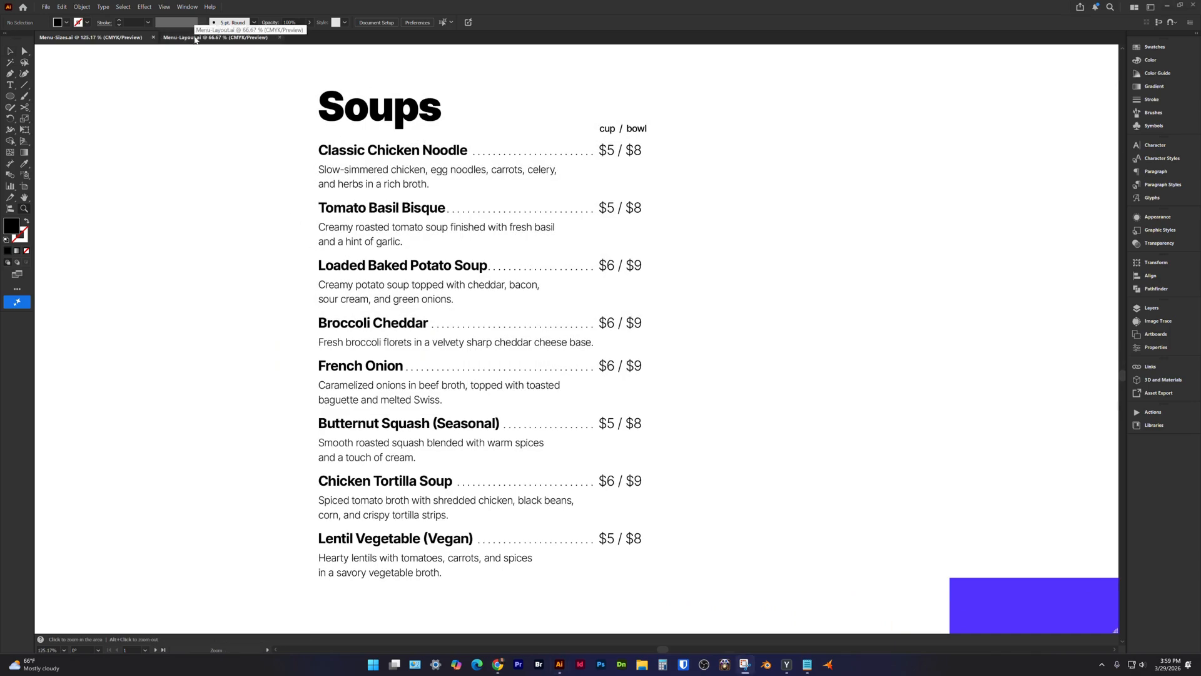
Switch to the Menu-Layout.ai document and select the Sections/Categories text block.
click(195, 39)
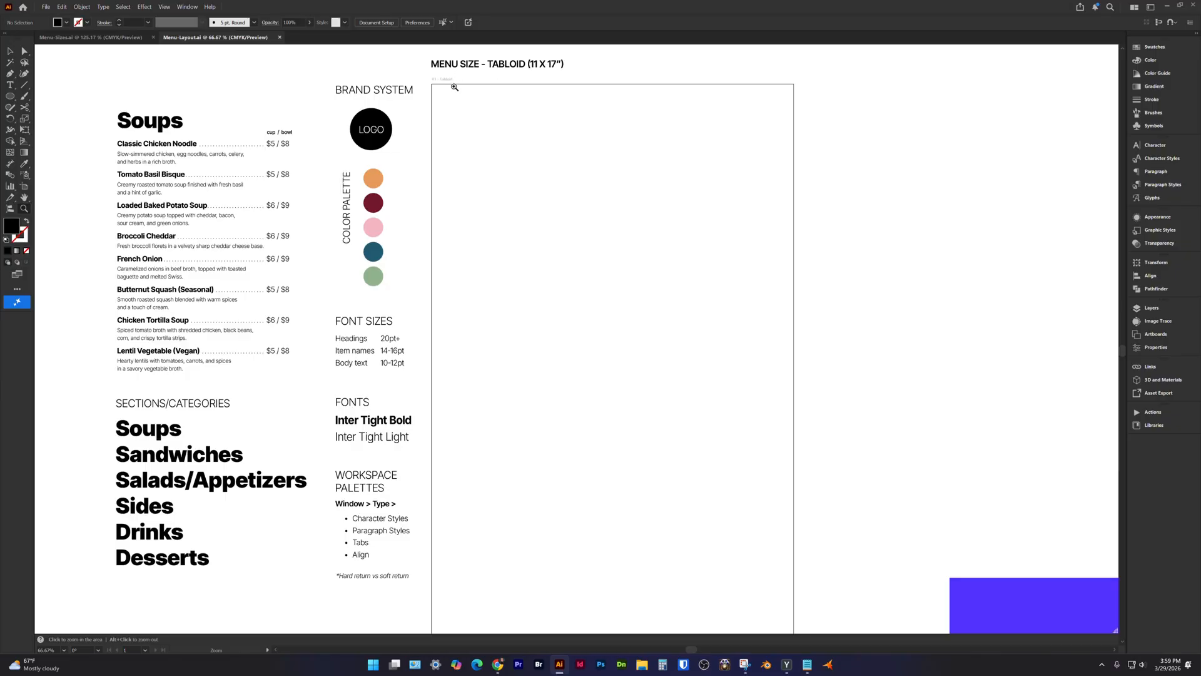
click(10, 51)
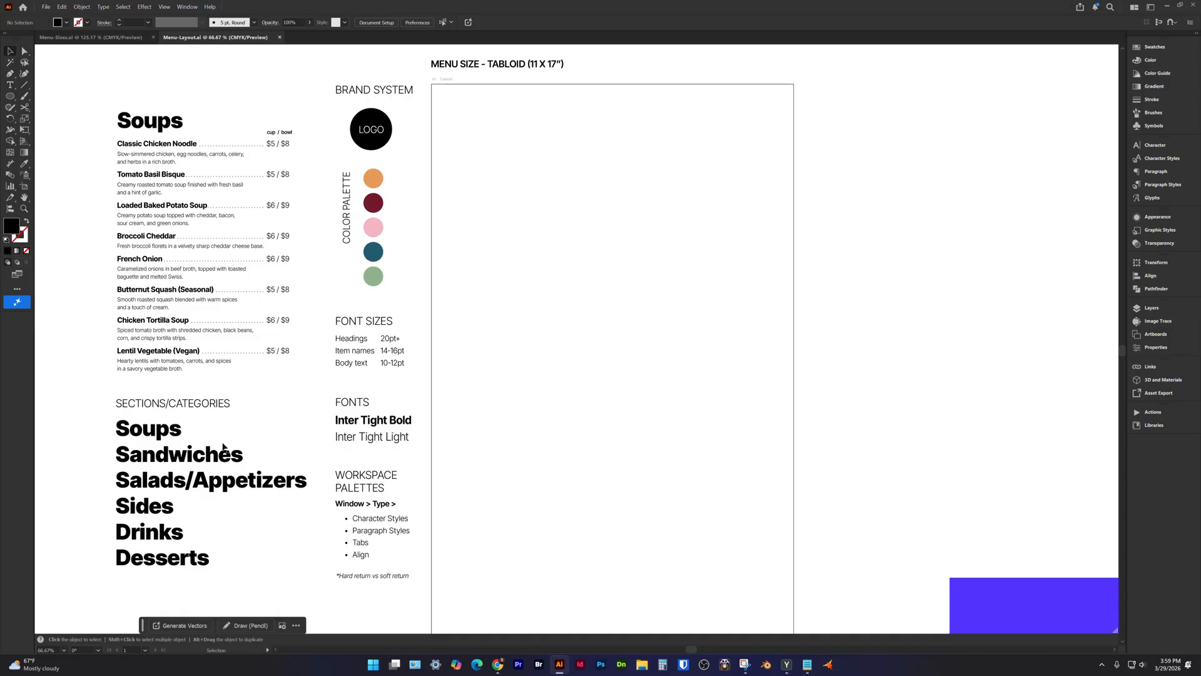
click(130, 485)
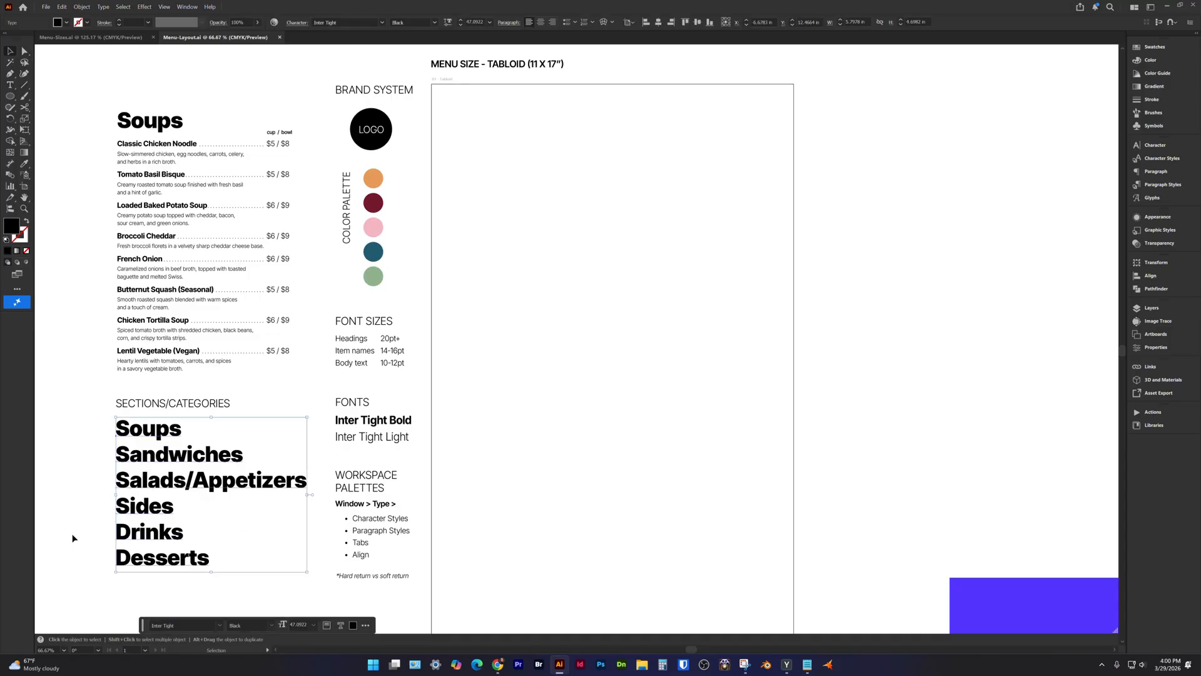
Draw a rectangle about 5.33 in wide by 6.26 in high on the tabloid artboard's upper left, with a black stroke and no fill.
click(13, 96)
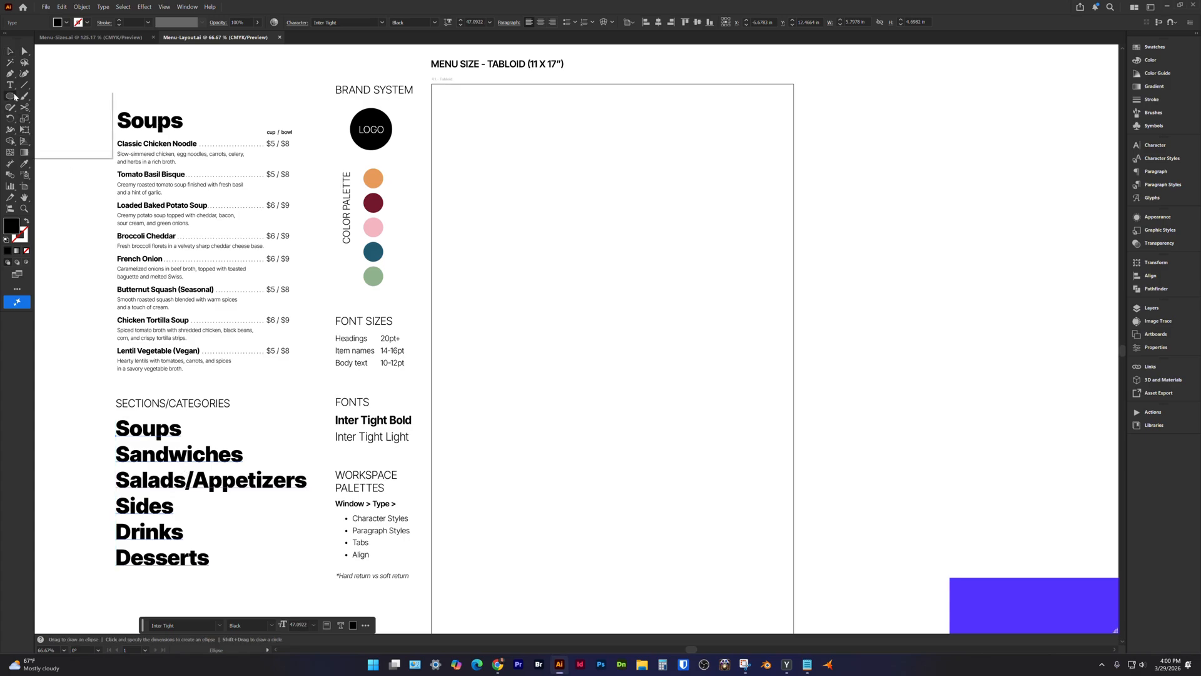
drag(14, 97, 47, 99)
drag(458, 170, 634, 376)
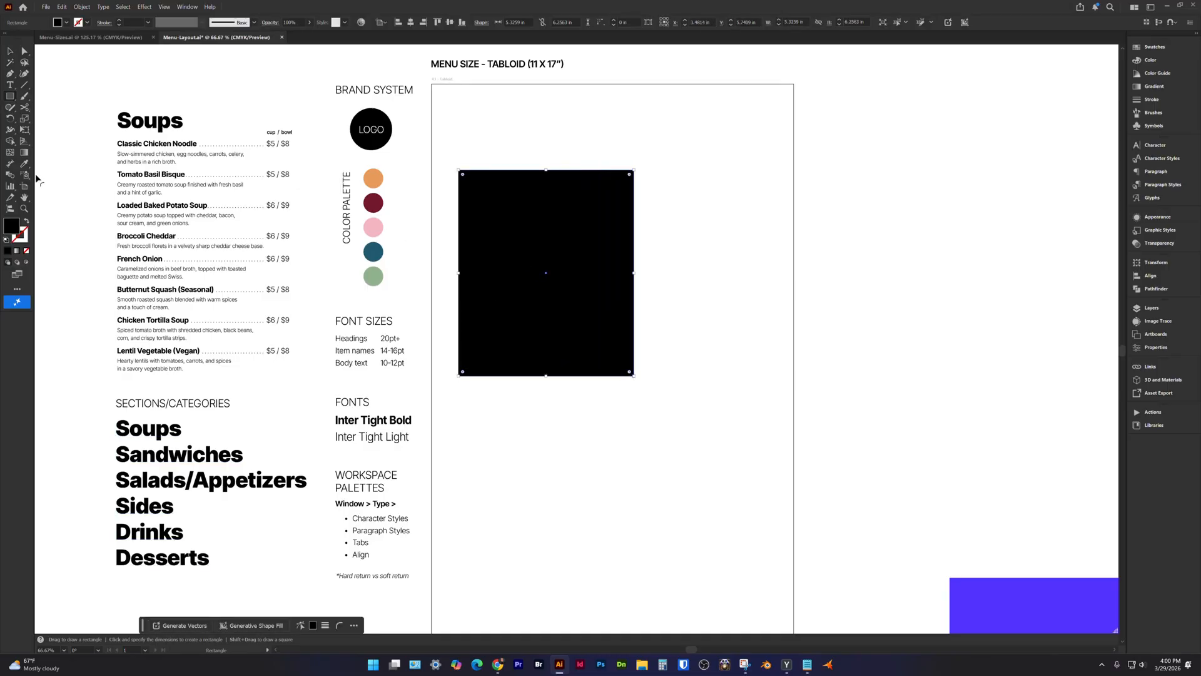
key(shift+x)
key(v)
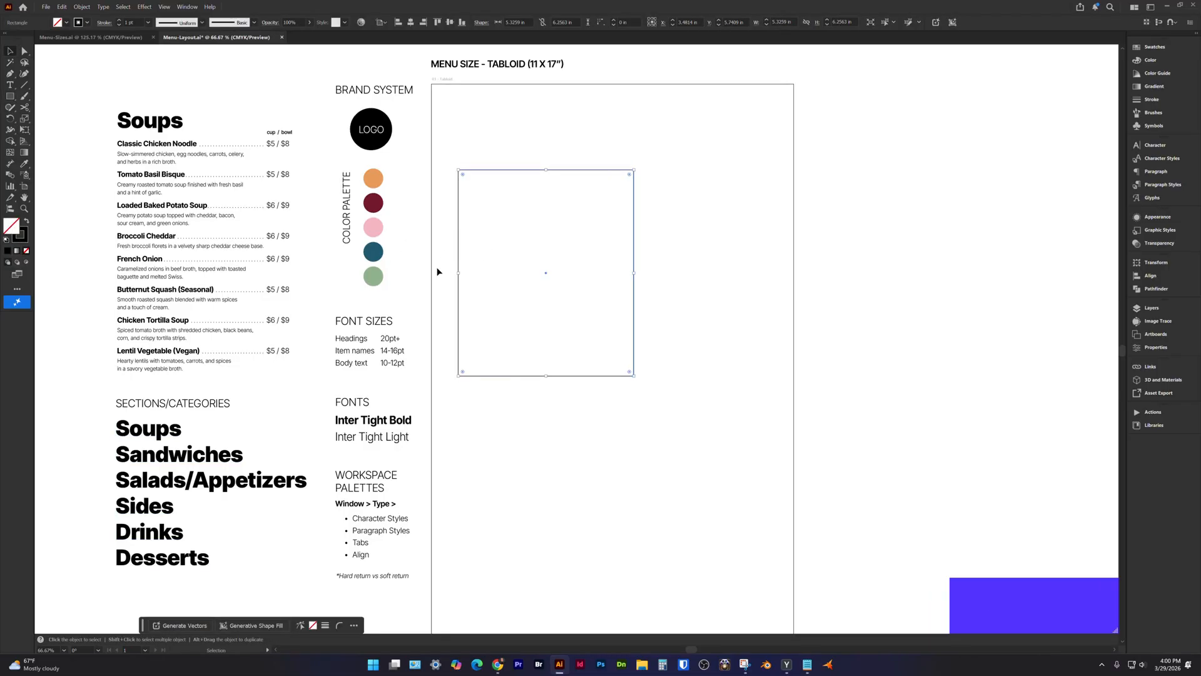
Narrow the rectangle to about 5.07 in wide from its left side and place a horizontally aligned duplicate to its right.
drag(457, 269, 467, 272)
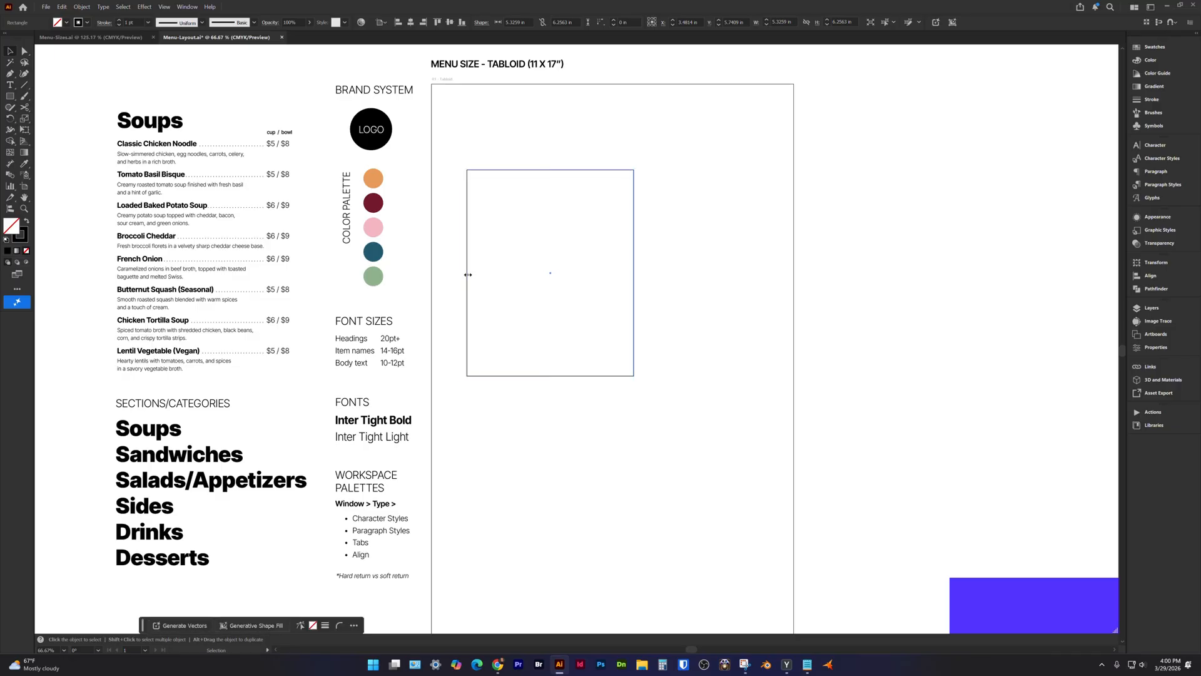
alt+shift+drag(634, 251, 816, 250)
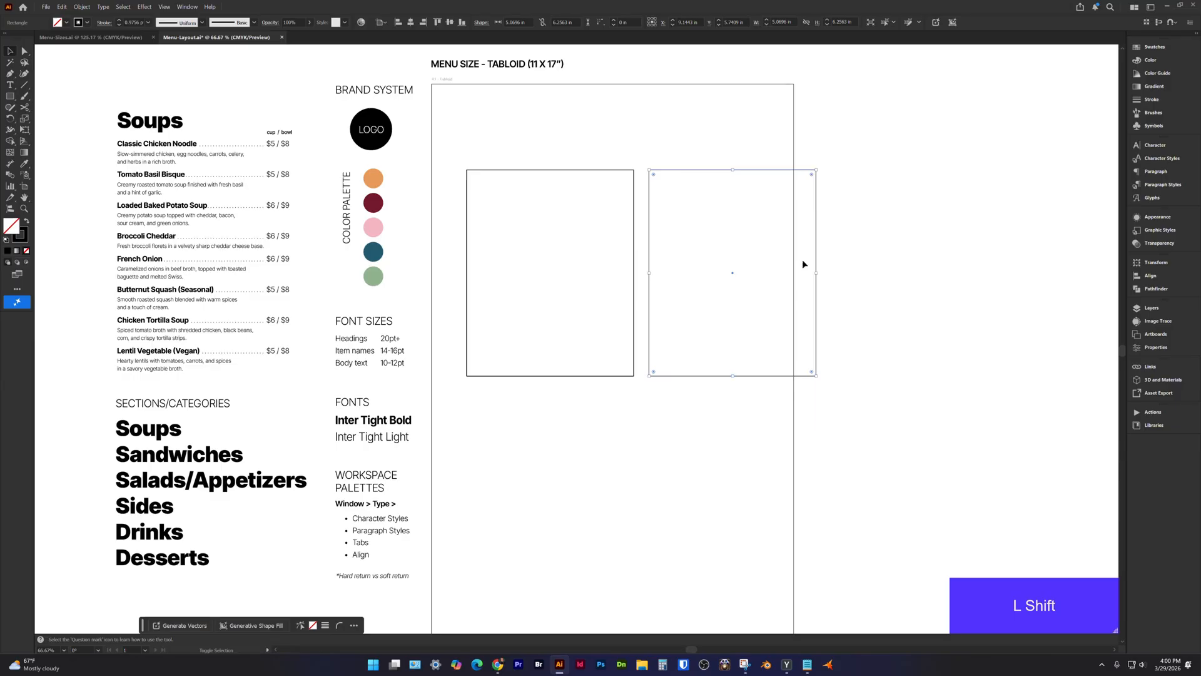
Narrow both rectangles to about 4.32 in wide each and place a duplicate of the pair directly below.
drag(579, 118, 716, 217)
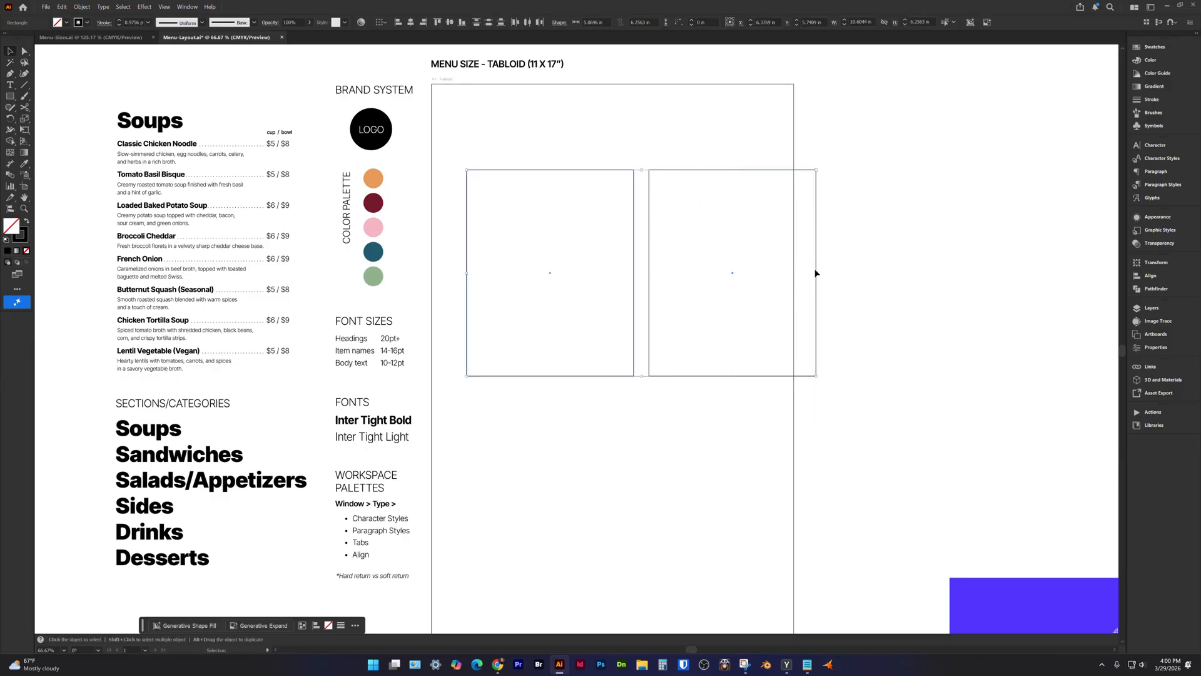
drag(816, 271, 765, 272)
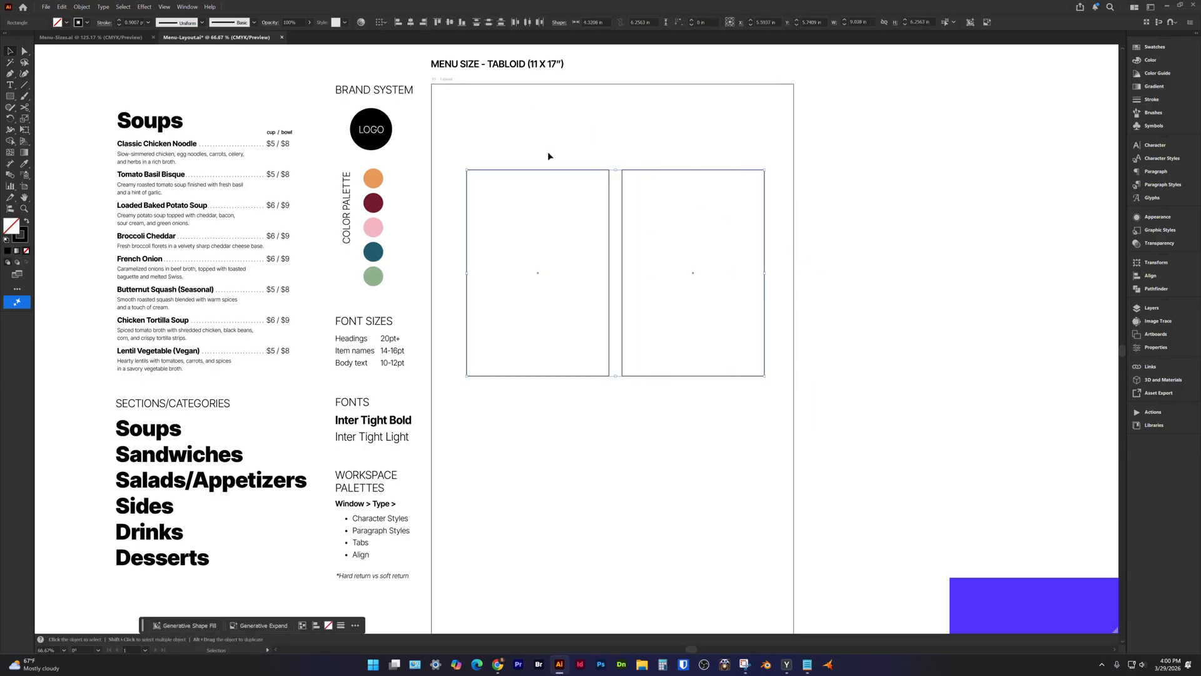
drag(549, 174, 567, 398)
Draw a black-filled bar about 3.98 in wide by 1.32 in high, set its opacity to 9%, and move it above the upper boxes.
key(t)
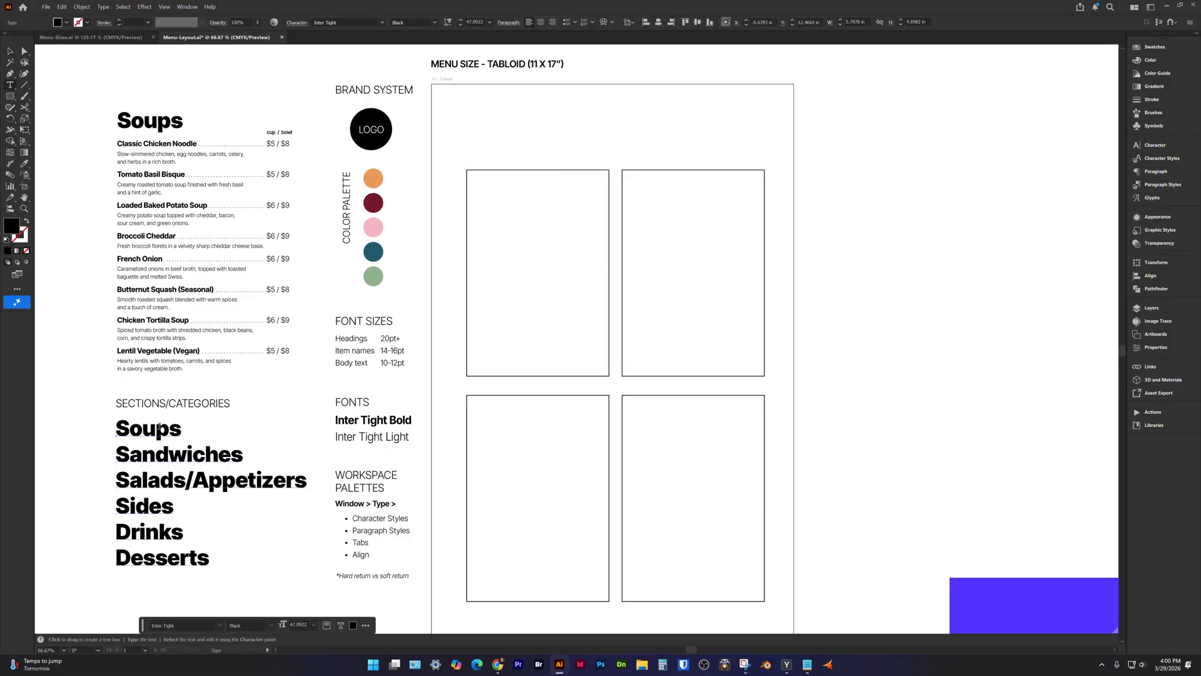
click(14, 97)
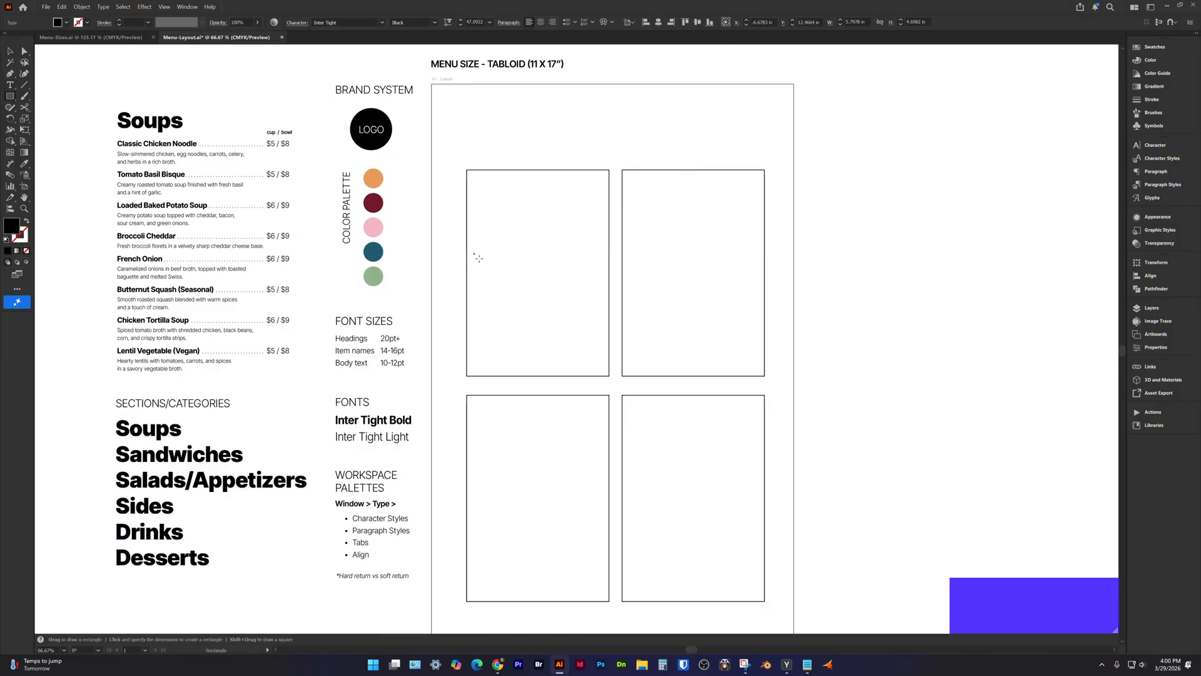
drag(474, 253, 604, 297)
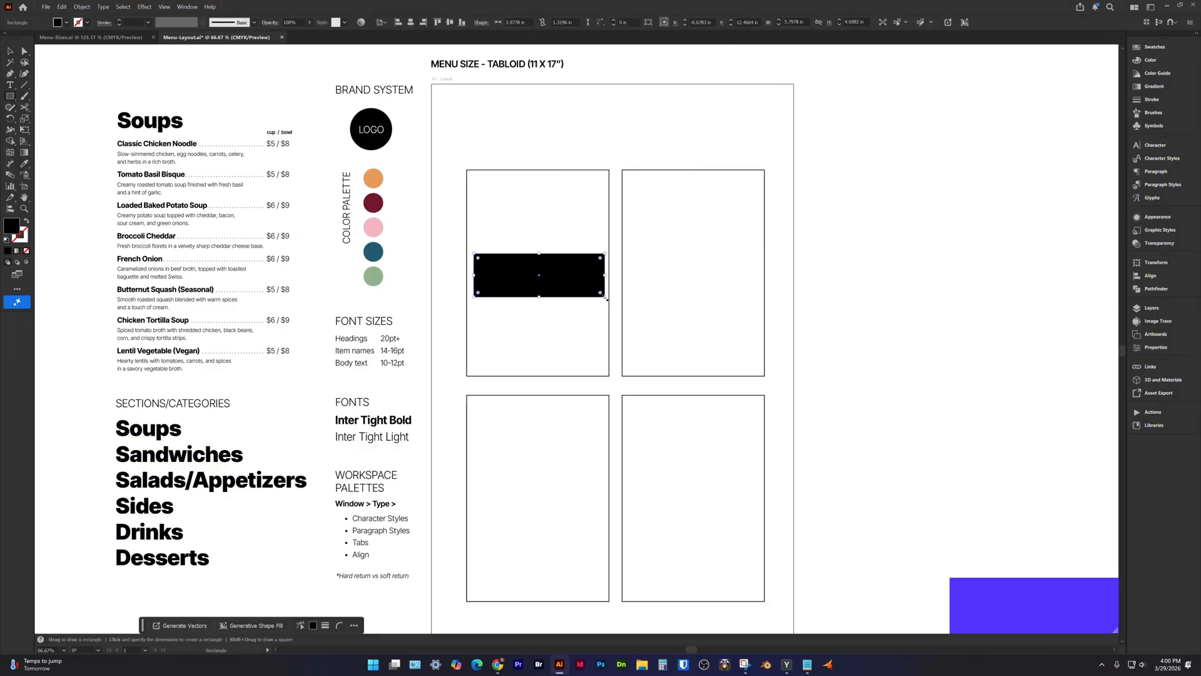
key(v)
click(309, 22)
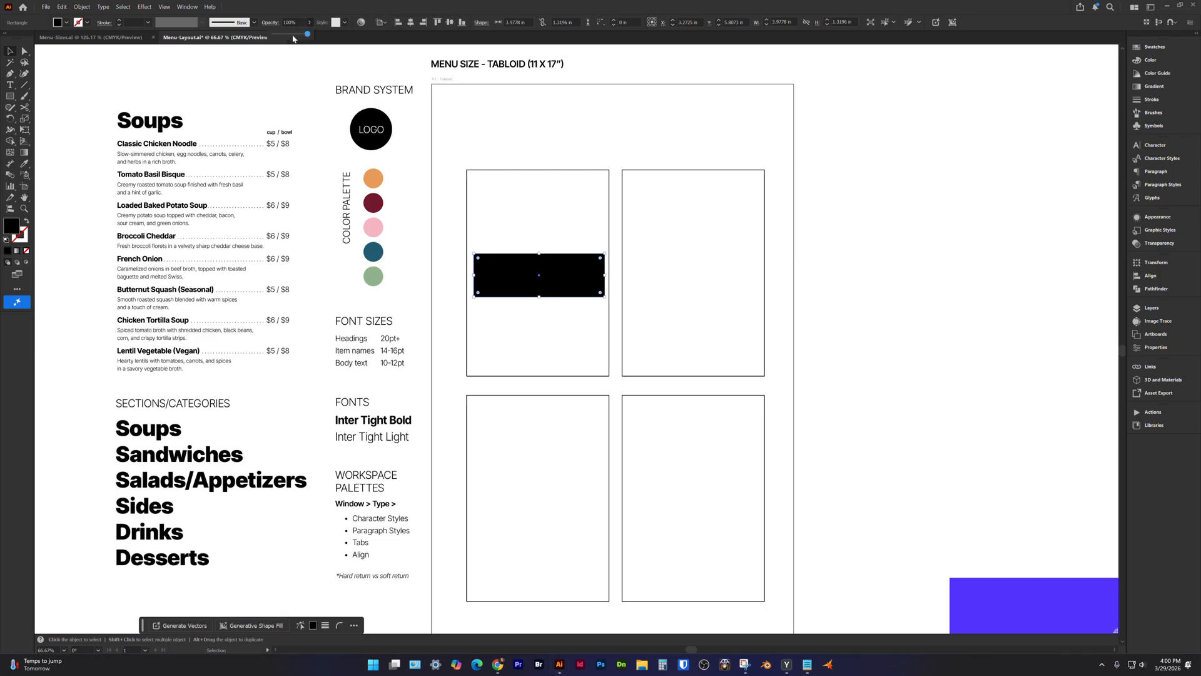
drag(282, 36, 277, 37)
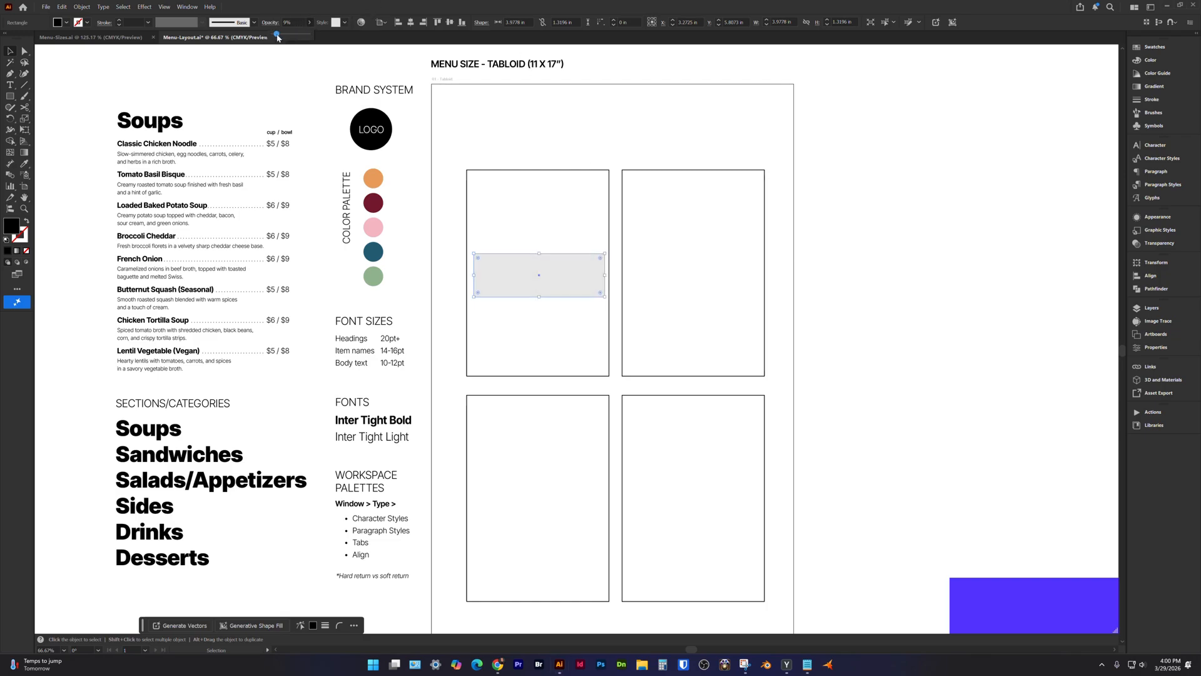
click(605, 275)
drag(526, 275, 602, 141)
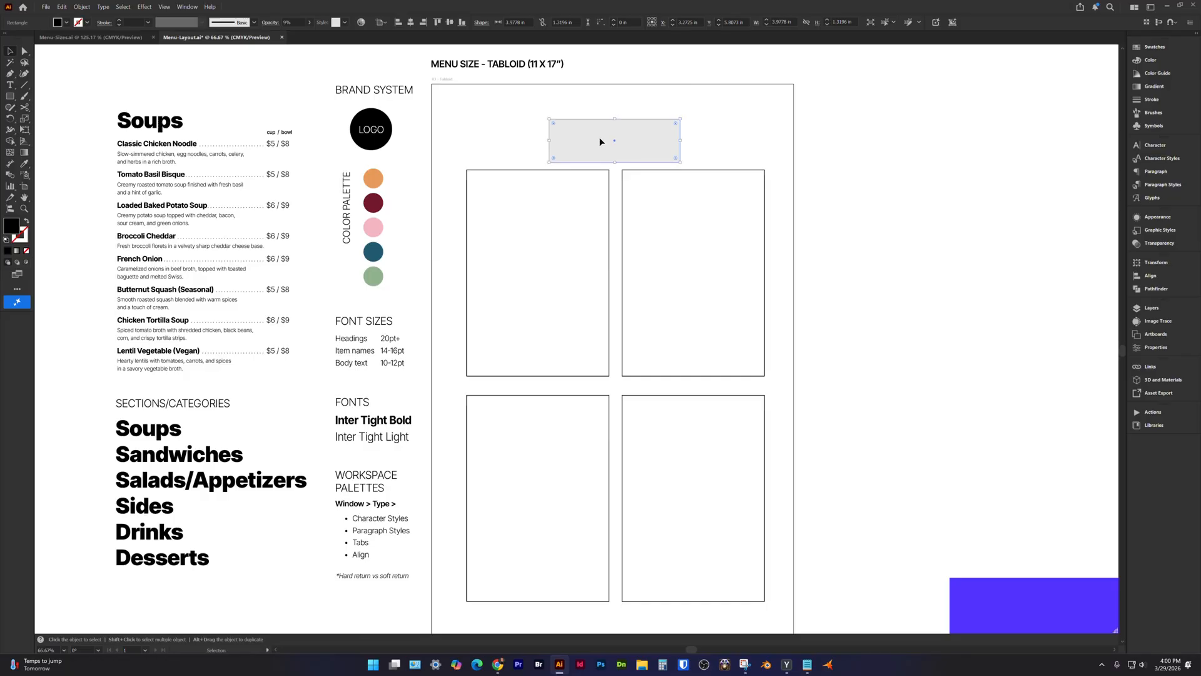
Place a copy of the Brand System logo circle and its label in the tabloid artboard's upper-left corner.
click(384, 139)
shift+click(373, 120)
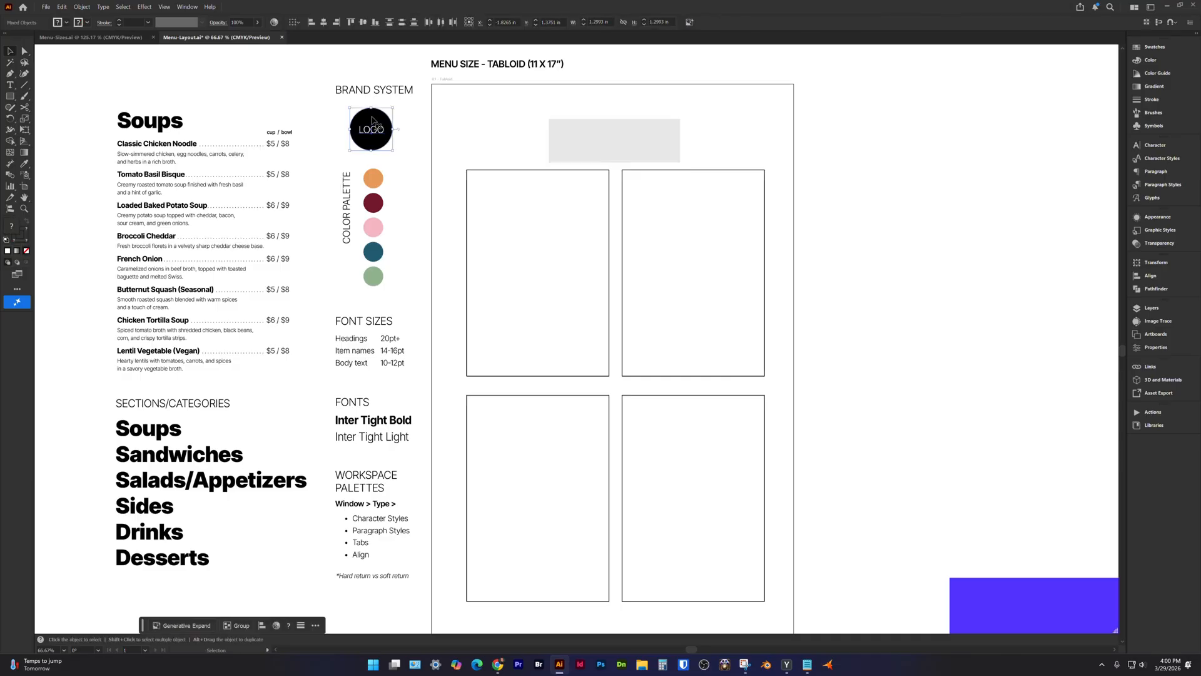
drag(373, 121, 476, 117)
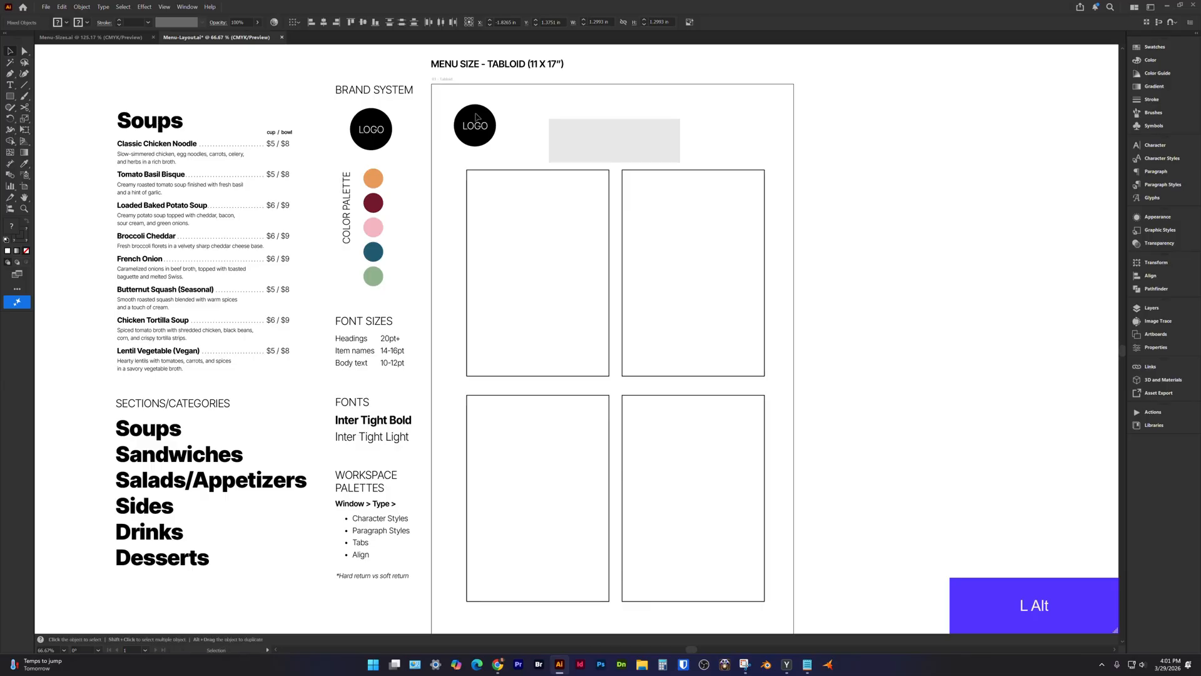
mouse_move(476, 121)
mouse_down()
mouse_move(774, 569)
mouse_move(759, 588)
mouse_move(473, 577)
mouse_move(476, 122)
mouse_up()
Shorten the upper two boxes to about 3.72 in high and place gray header bars above the upper-right box and in the lower-left box.
drag(616, 170, 611, 250)
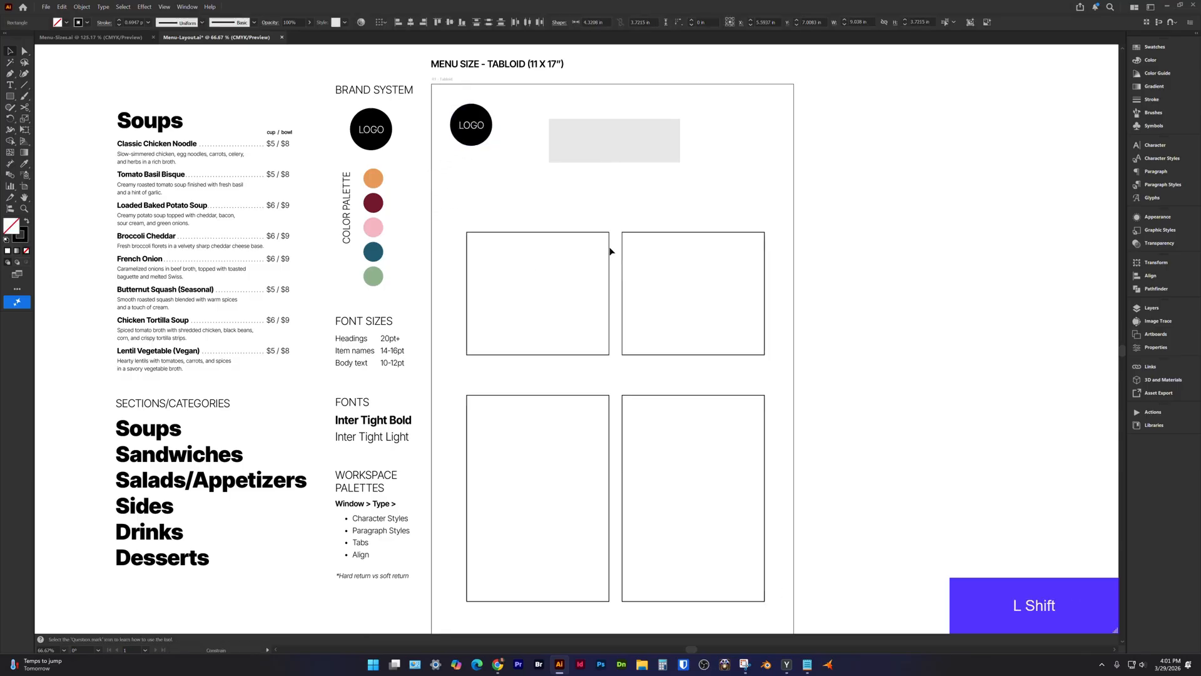
drag(632, 145, 564, 428)
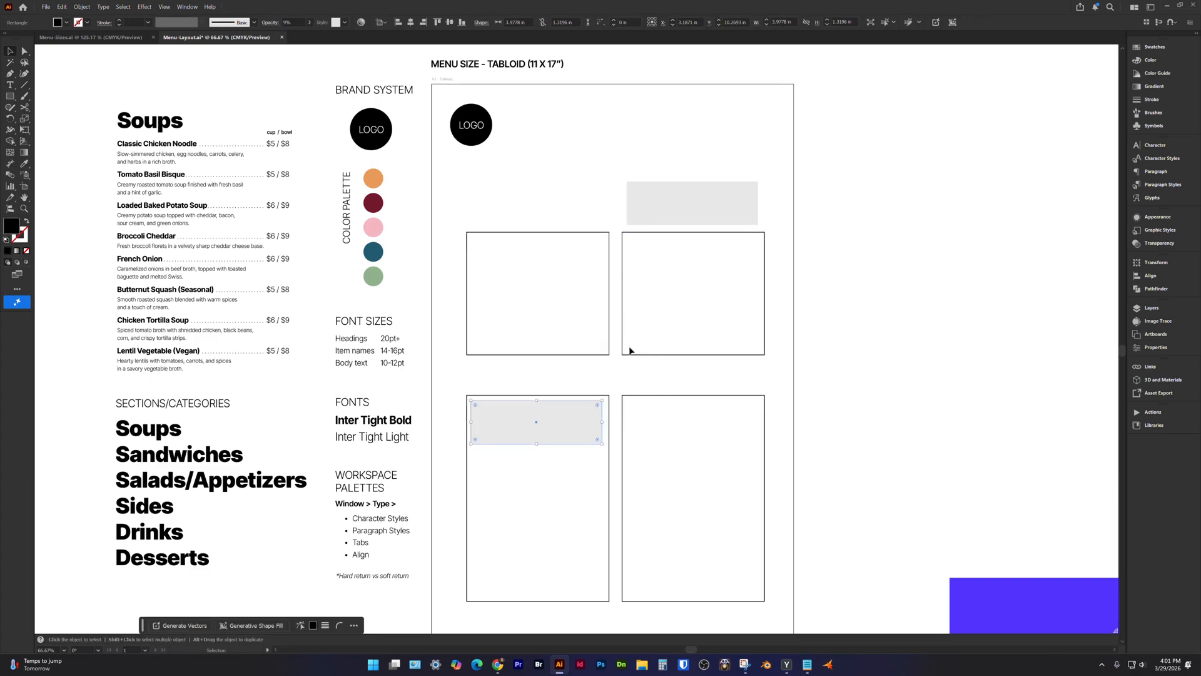
click(674, 227)
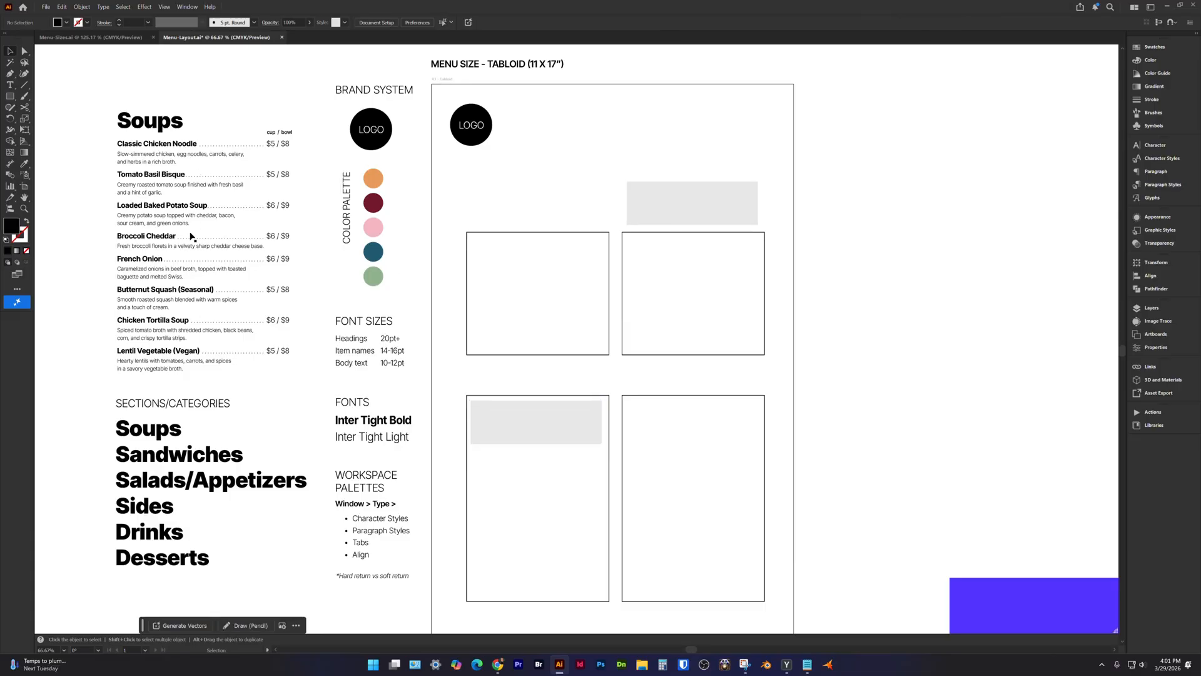
Switch to the Soup and Sandwich Menu conversation in ChatGPT and examine the prompt requesting descriptions, prices and 6-8 items per section.
mouse_move(499, 668)
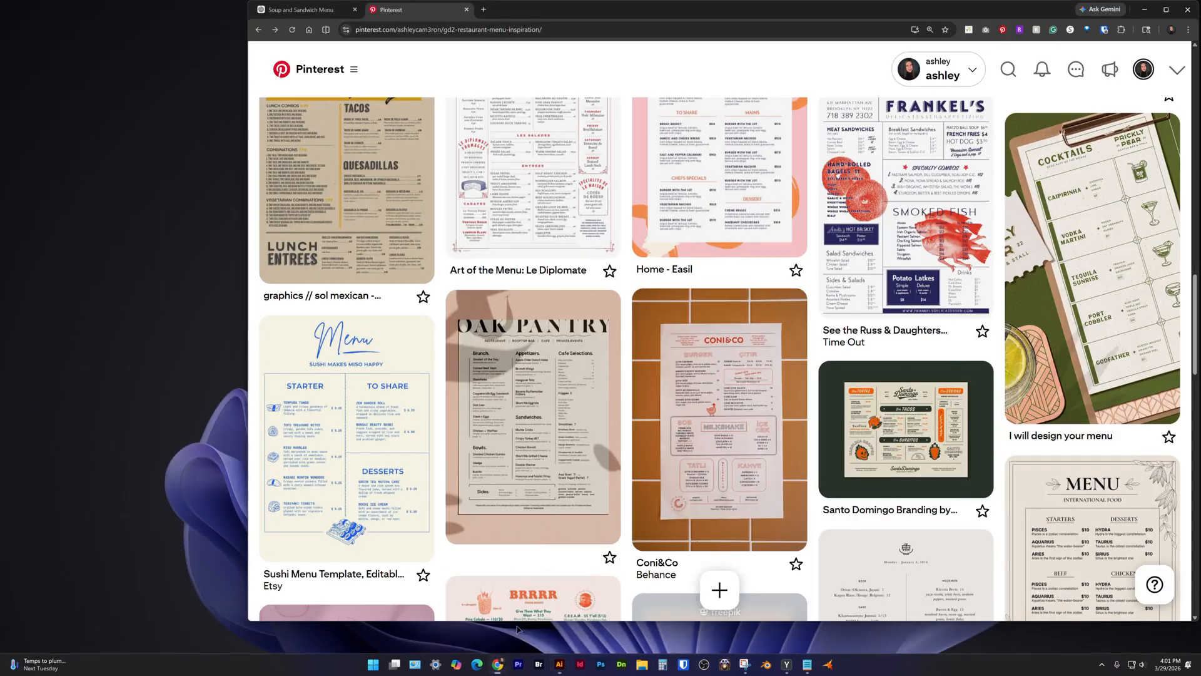
click(545, 618)
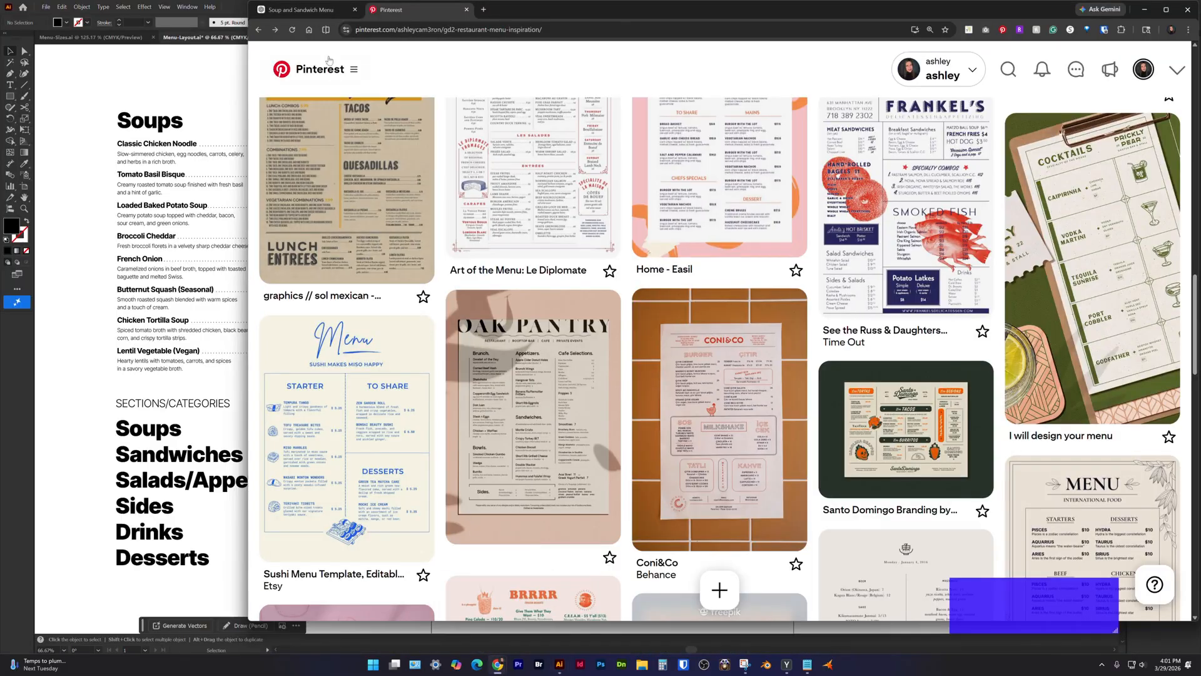
click(321, 11)
scroll(543, 246, up, 15)
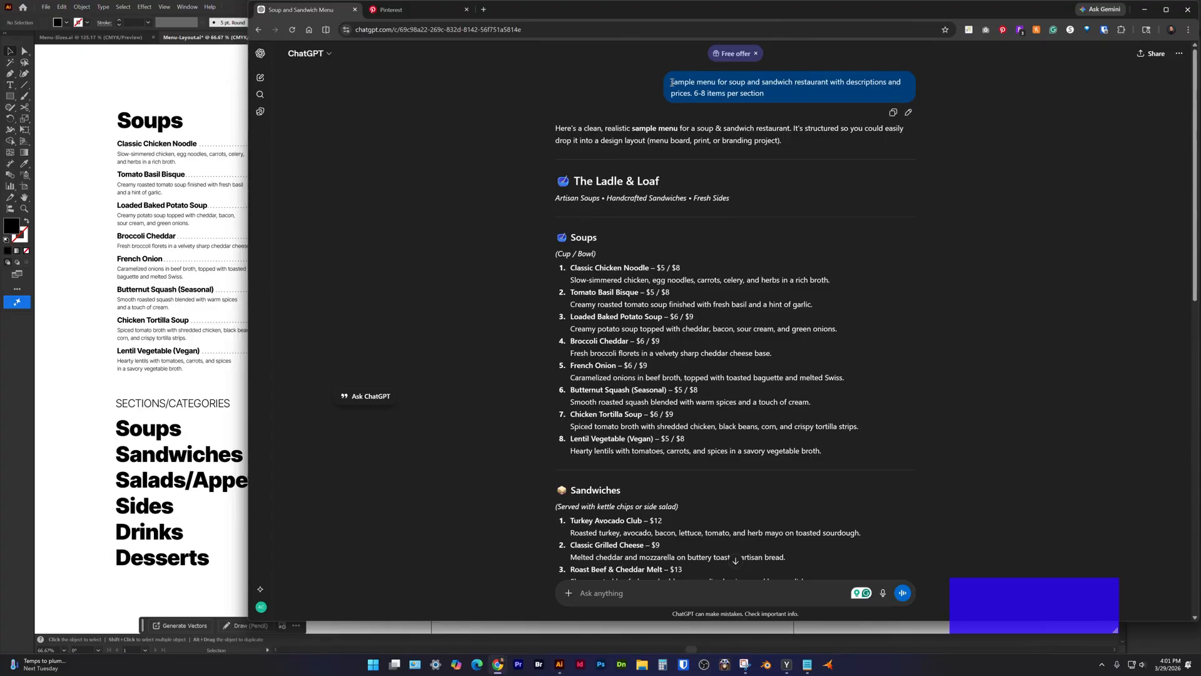
drag(671, 82, 796, 97)
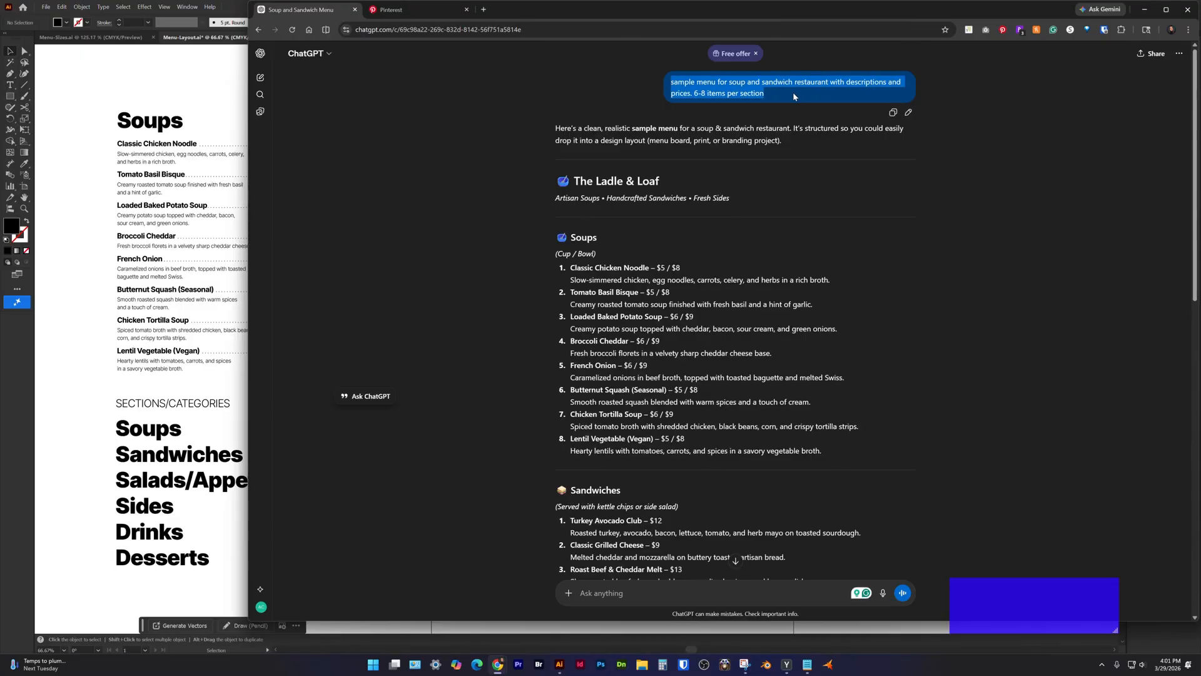
click(769, 95)
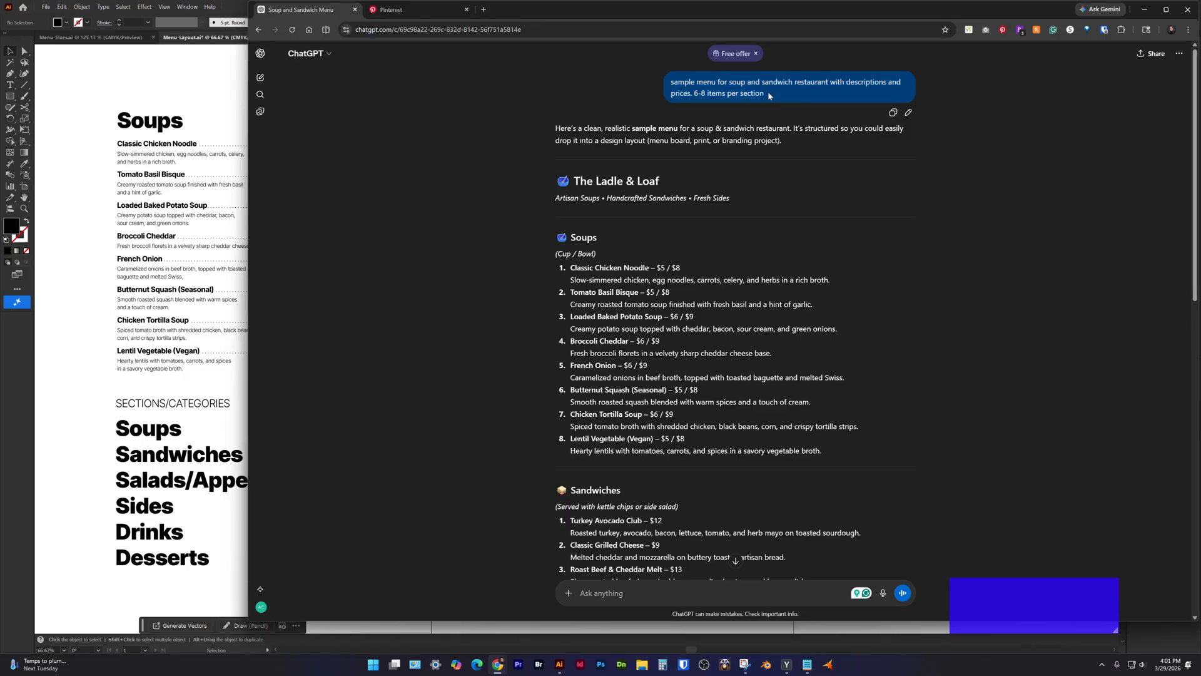
drag(695, 93, 765, 94)
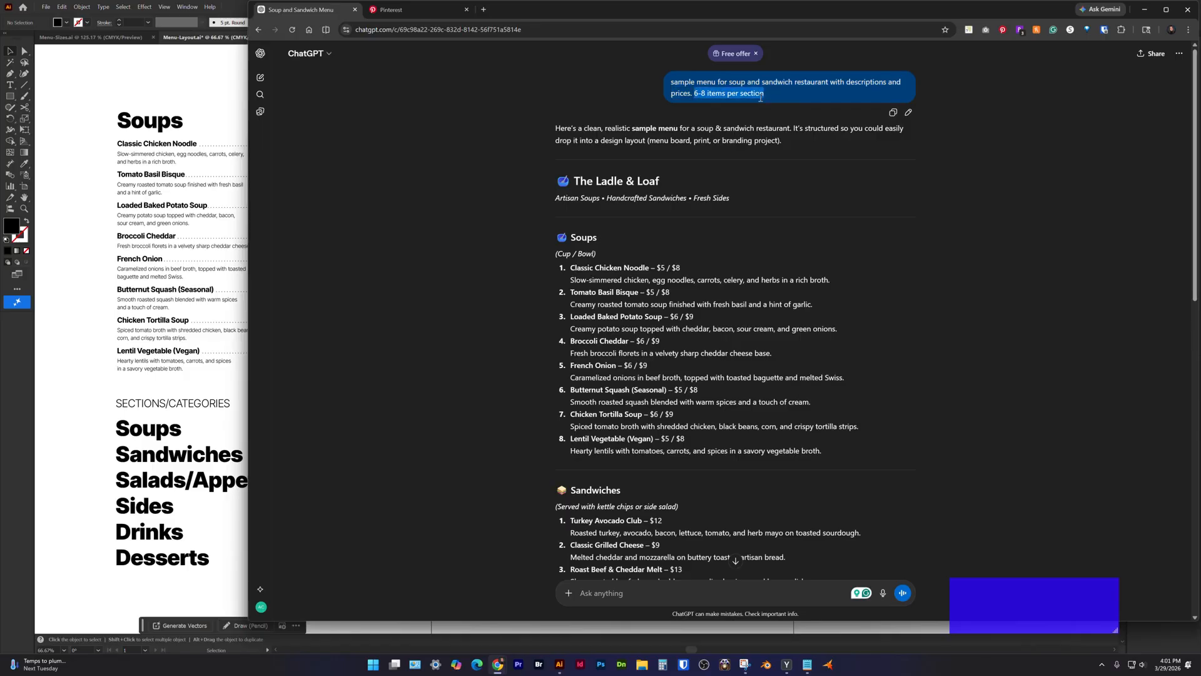
Copy the full list of Soups items with descriptions and prices from the ChatGPT response and switch back to Illustrator.
click(572, 268)
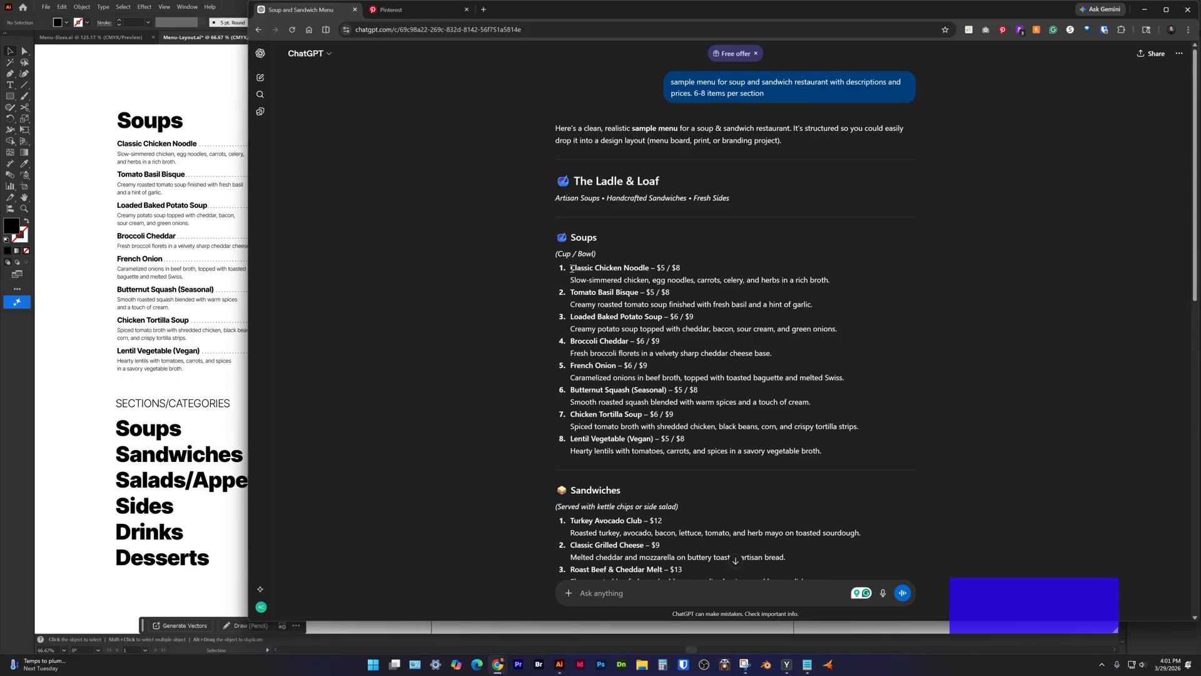
drag(572, 269, 820, 451)
key(ctrl+c)
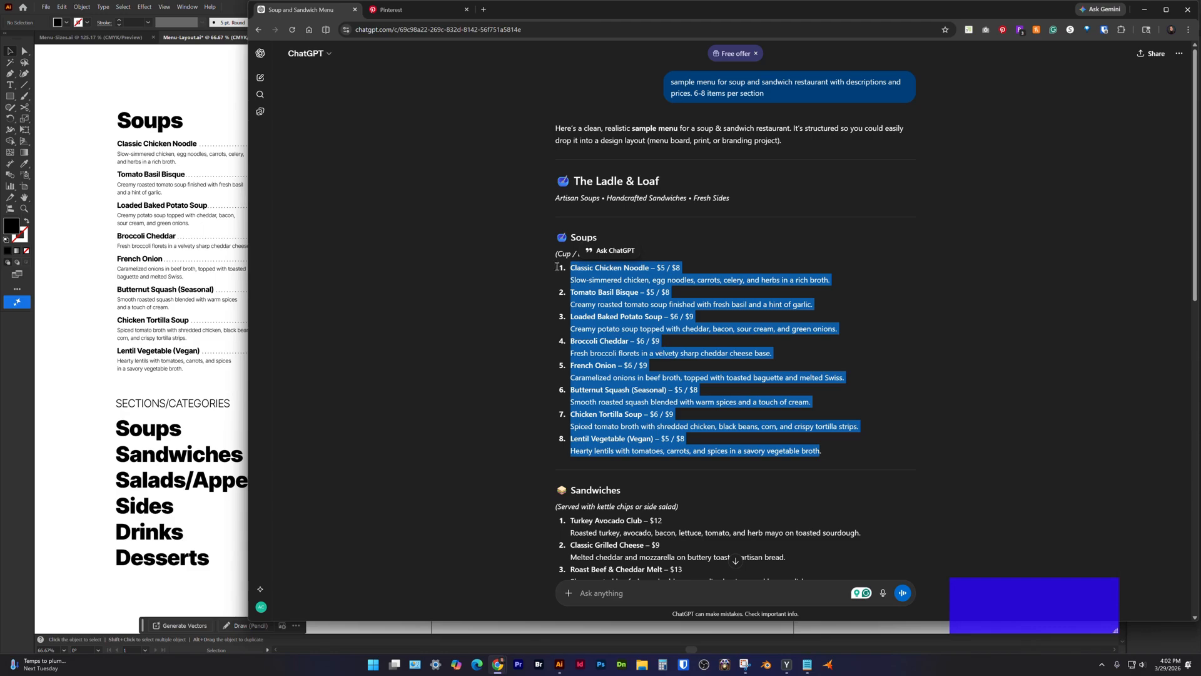
key(ctrl+super+c)
click(102, 245)
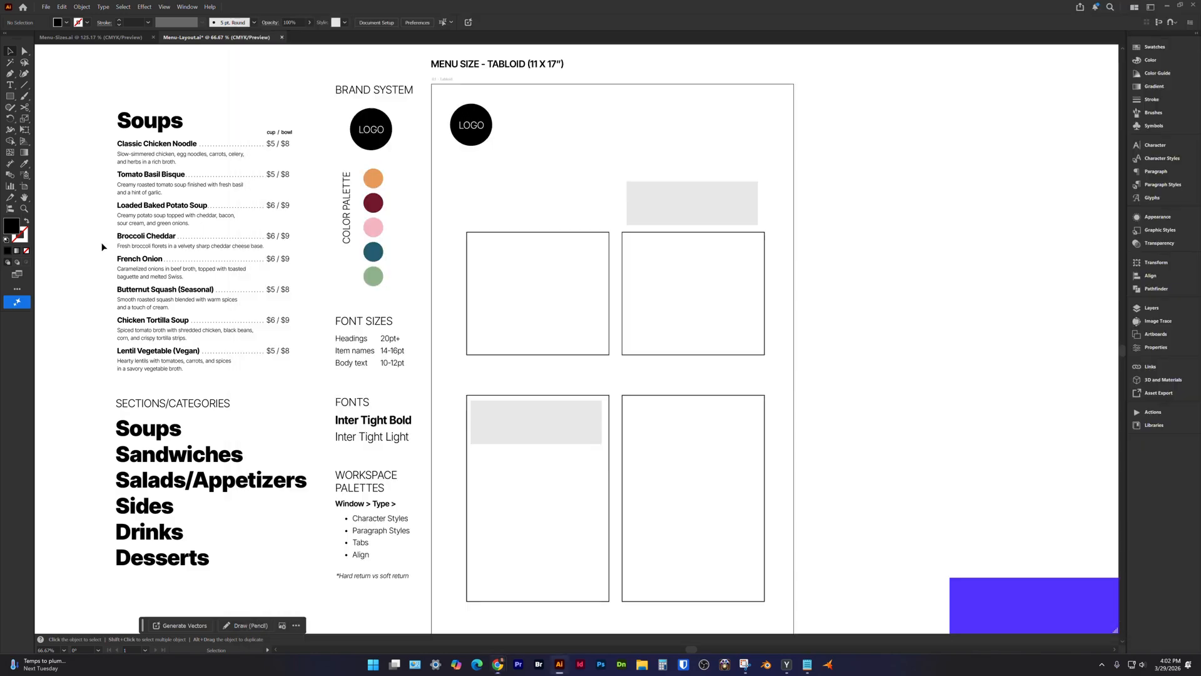
Replace the upper-left placeholder box with an area text frame about 4.19 in wide by 5.69 in high.
click(521, 235)
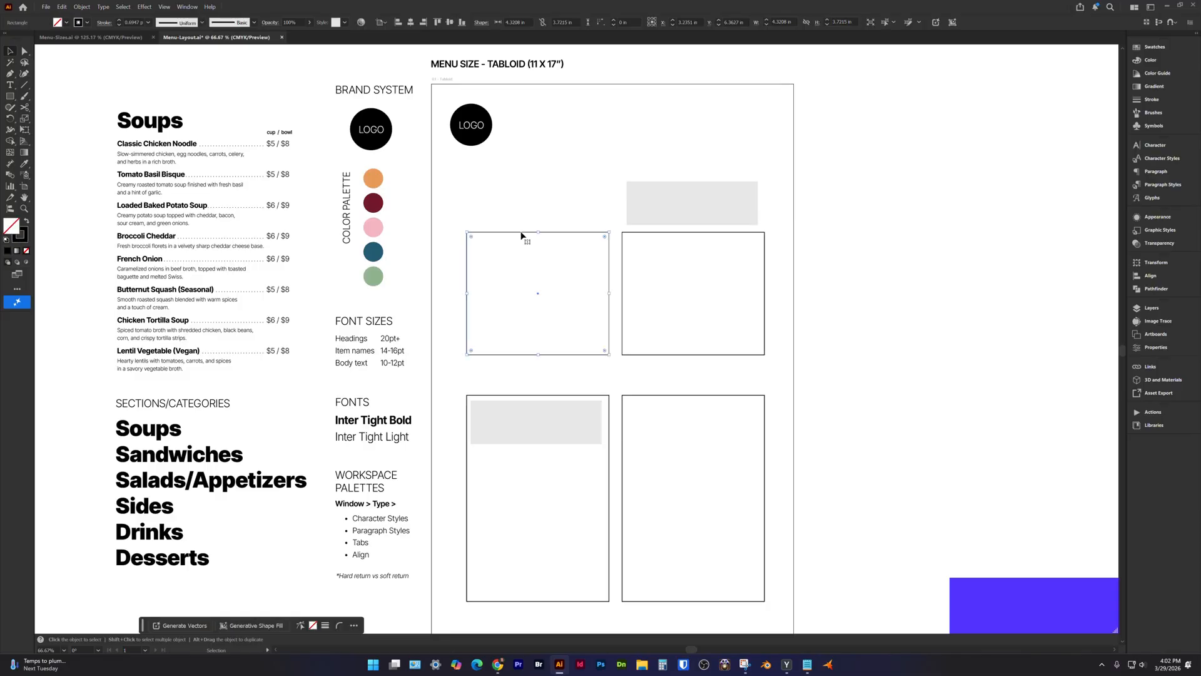
key(Delete)
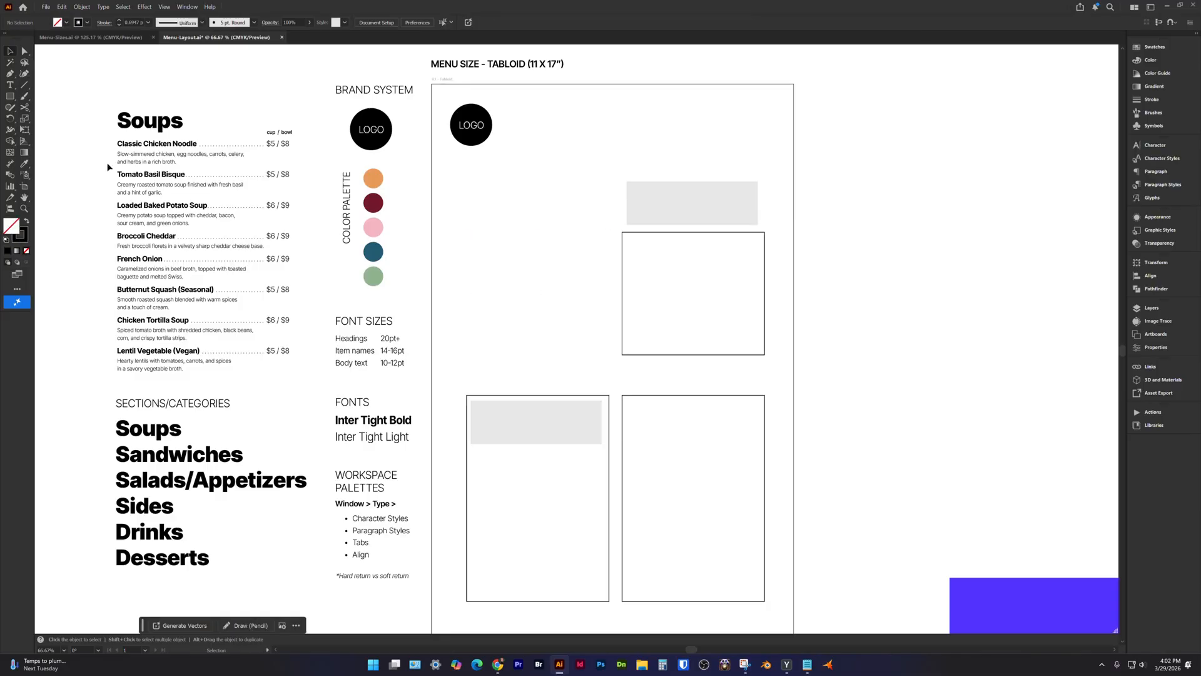
click(10, 85)
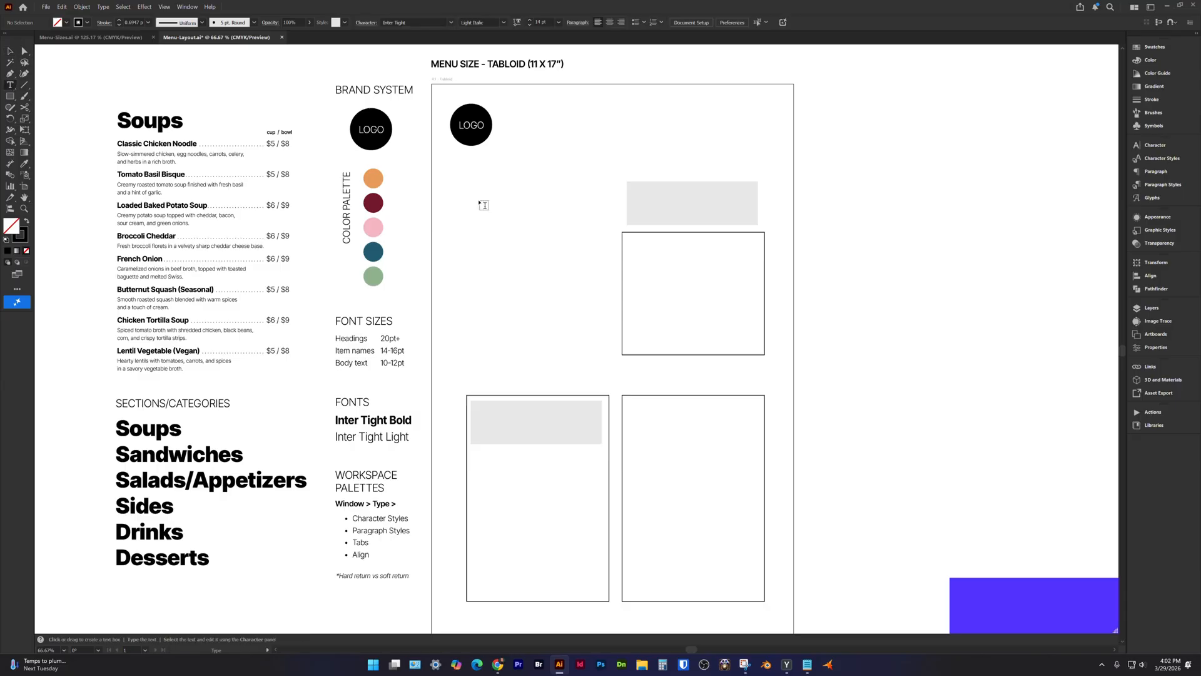
drag(478, 201, 615, 388)
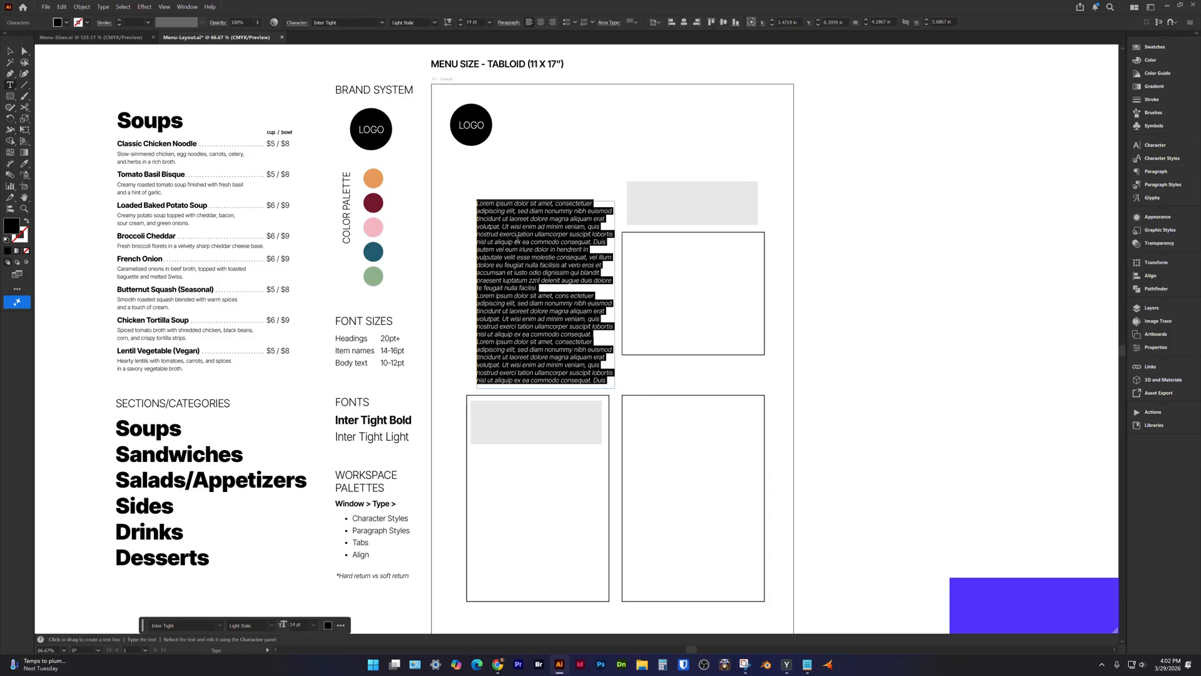
Set the text frame's font style to Inter Tight Regular and replace its placeholder text with the copied soup list.
click(434, 23)
click(429, 35)
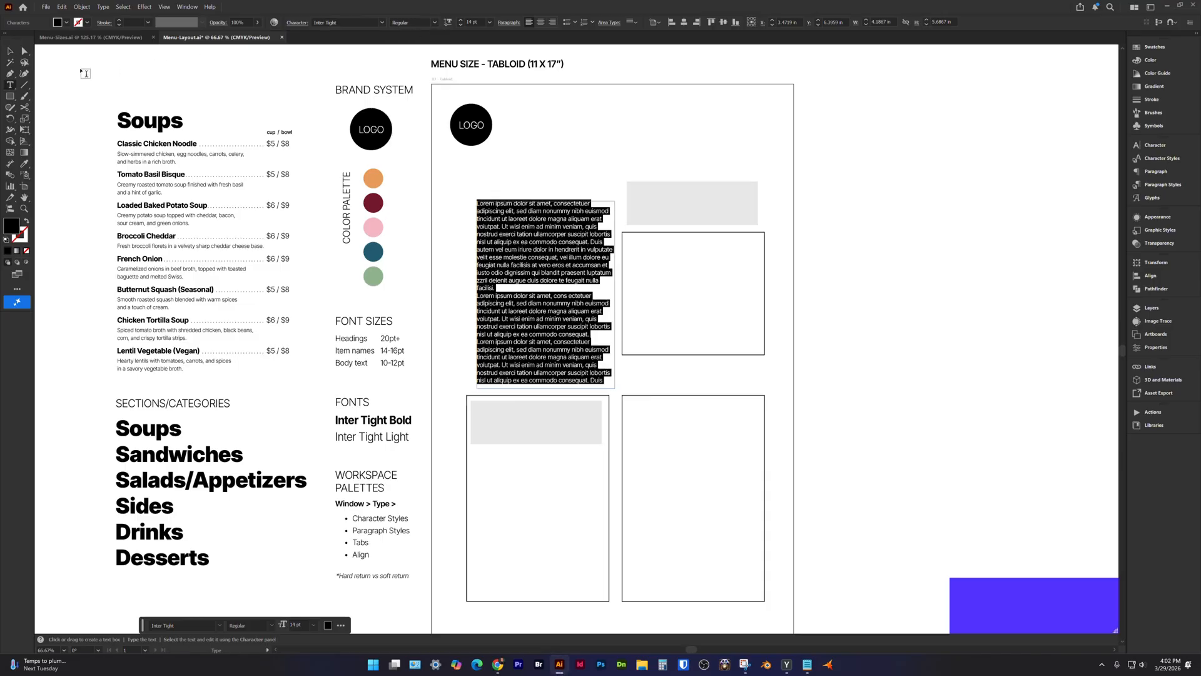
key(ctrl+v)
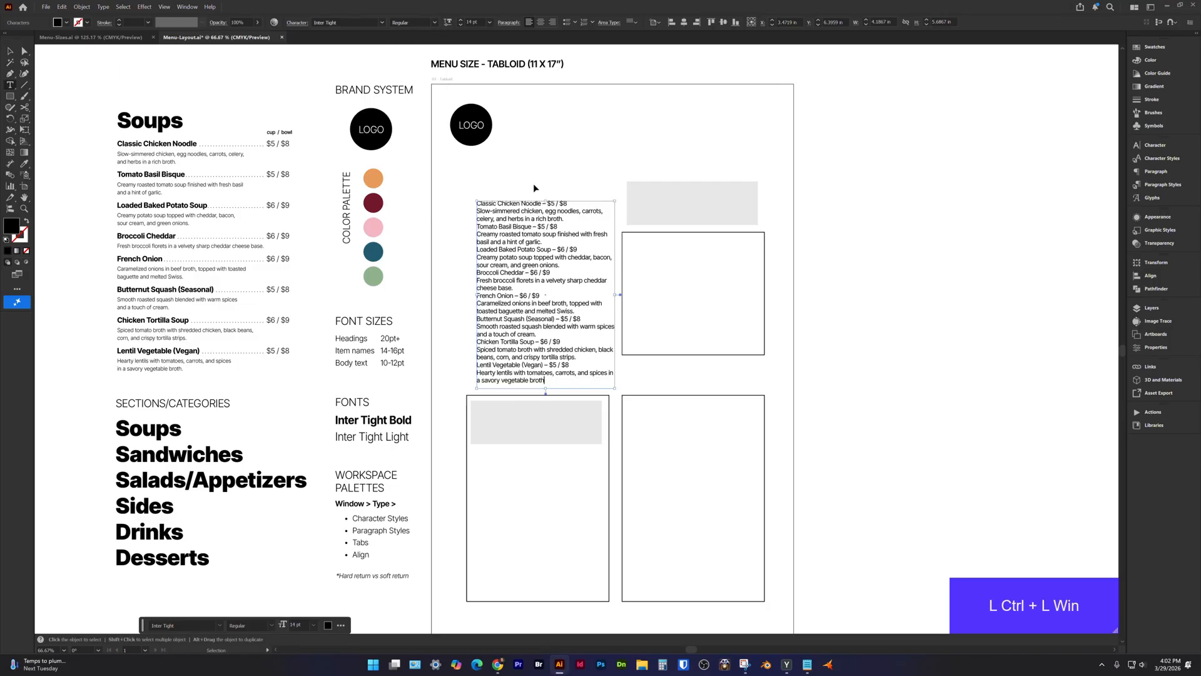
key(Escape)
Align the soup text frame with the column of the lower-left box and reduce its font size to 10 pt.
click(522, 224)
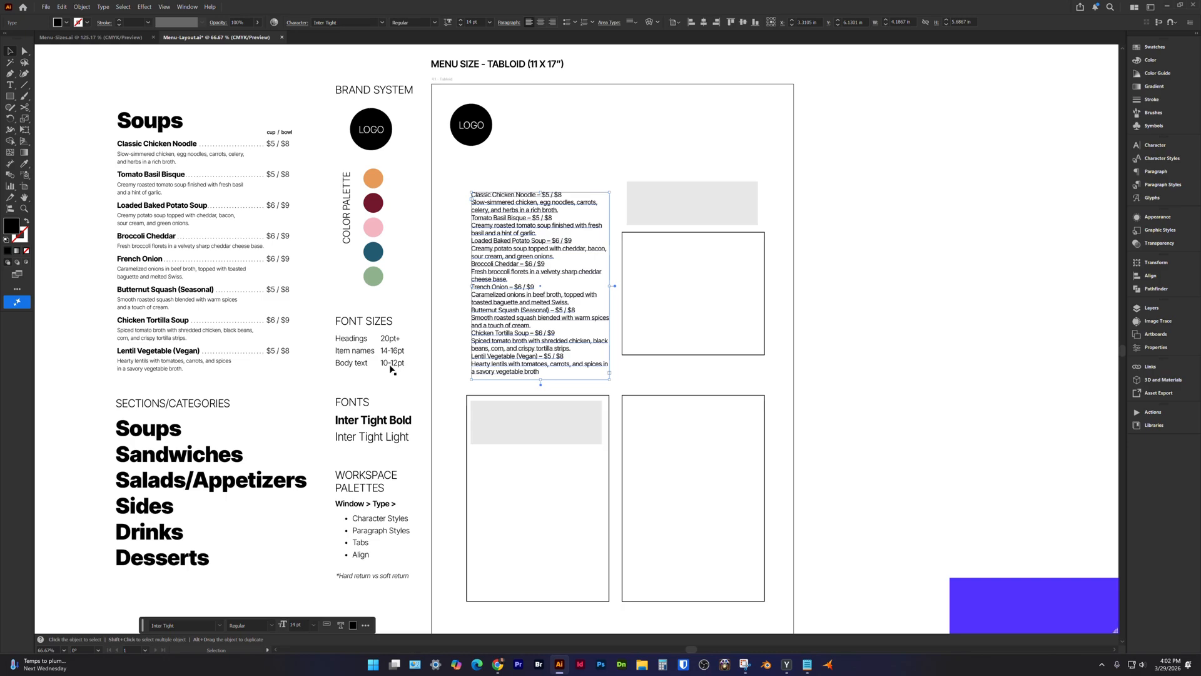
click(460, 26)
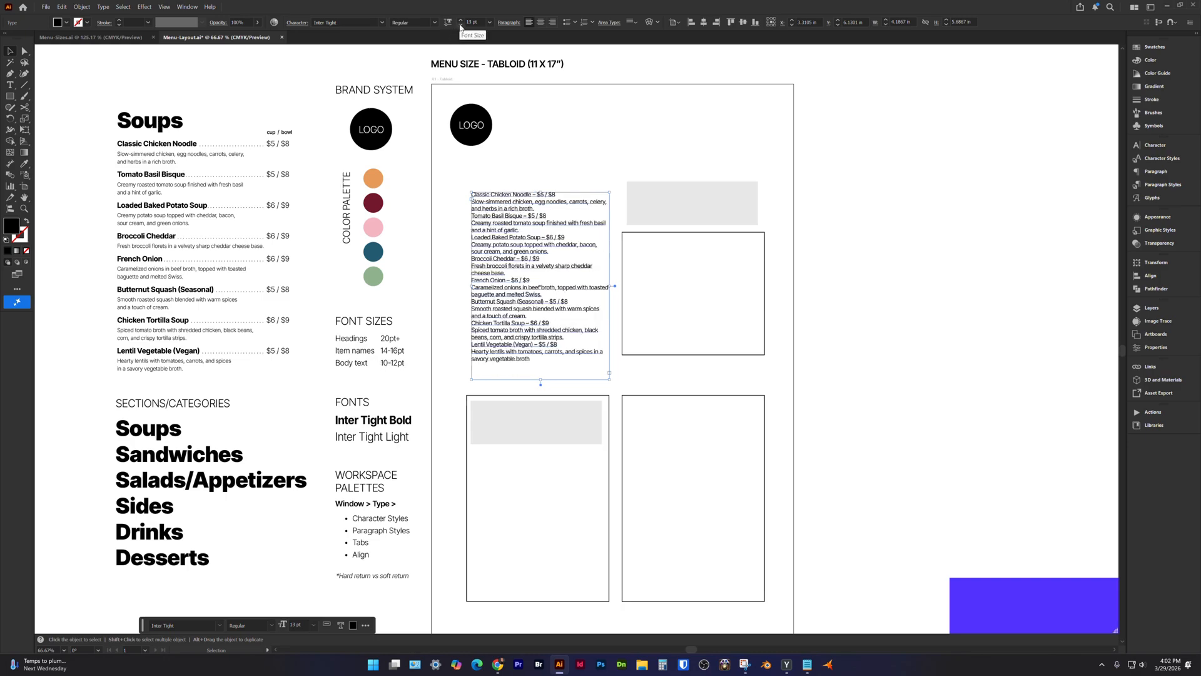
click(460, 26)
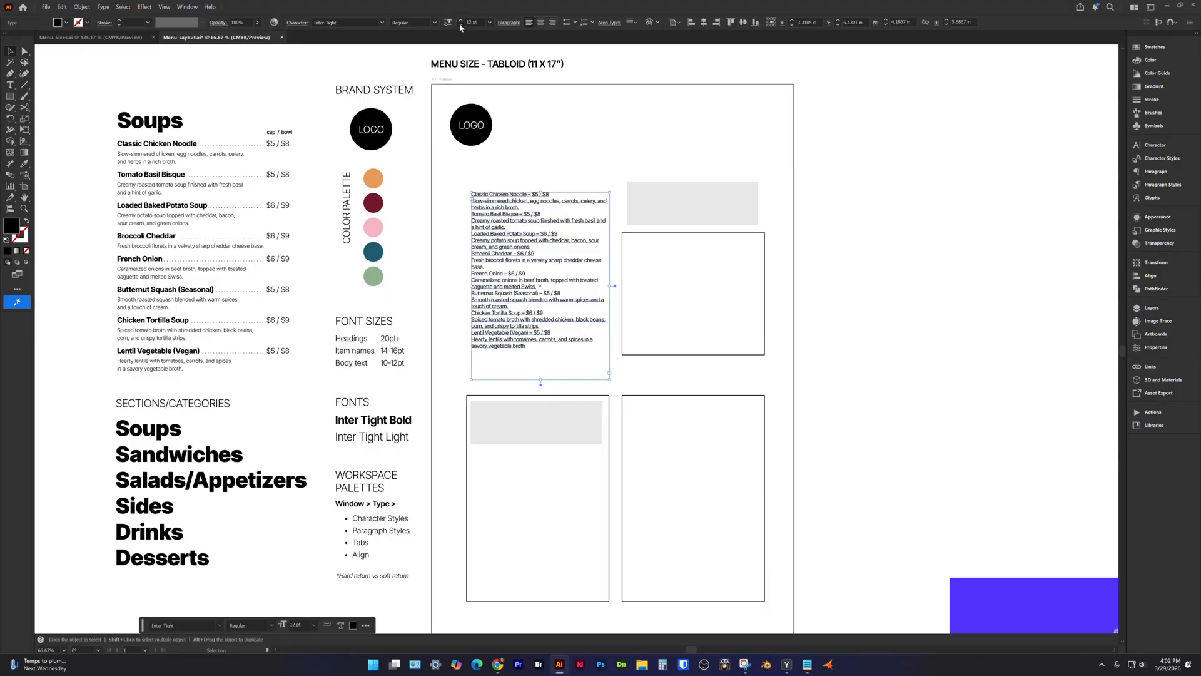
click(460, 26)
click(459, 26)
Narrow the soup text frame slightly from its right side so it sits within the left column.
key(z)
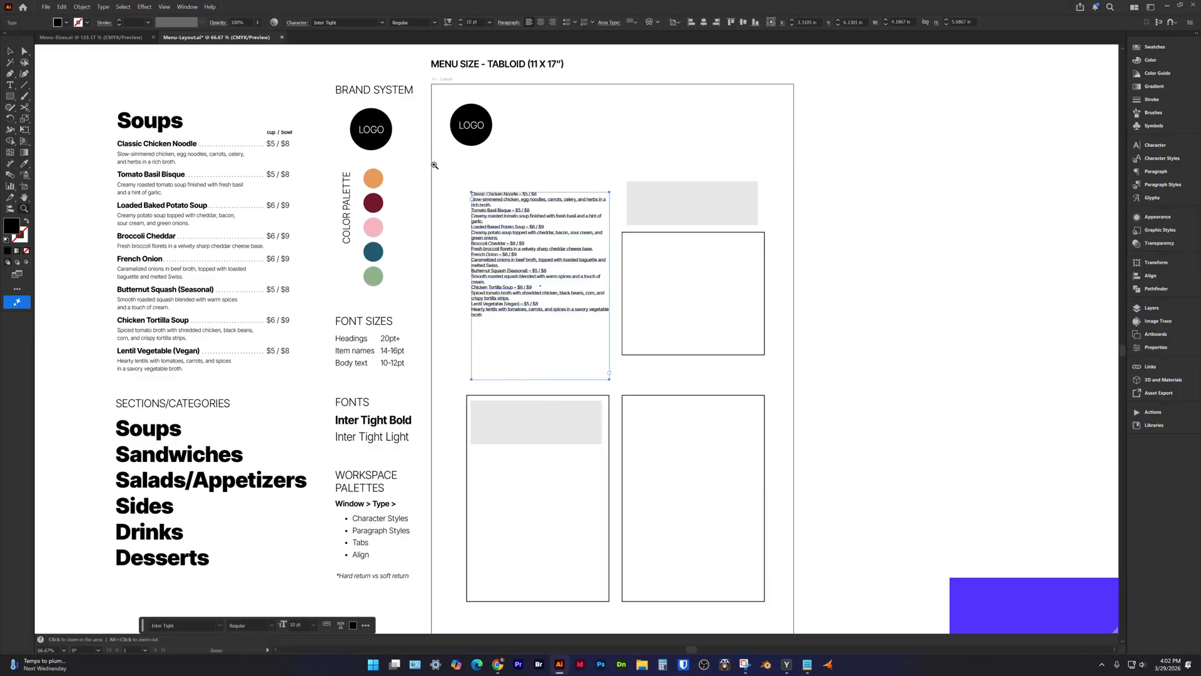
drag(450, 154, 763, 447)
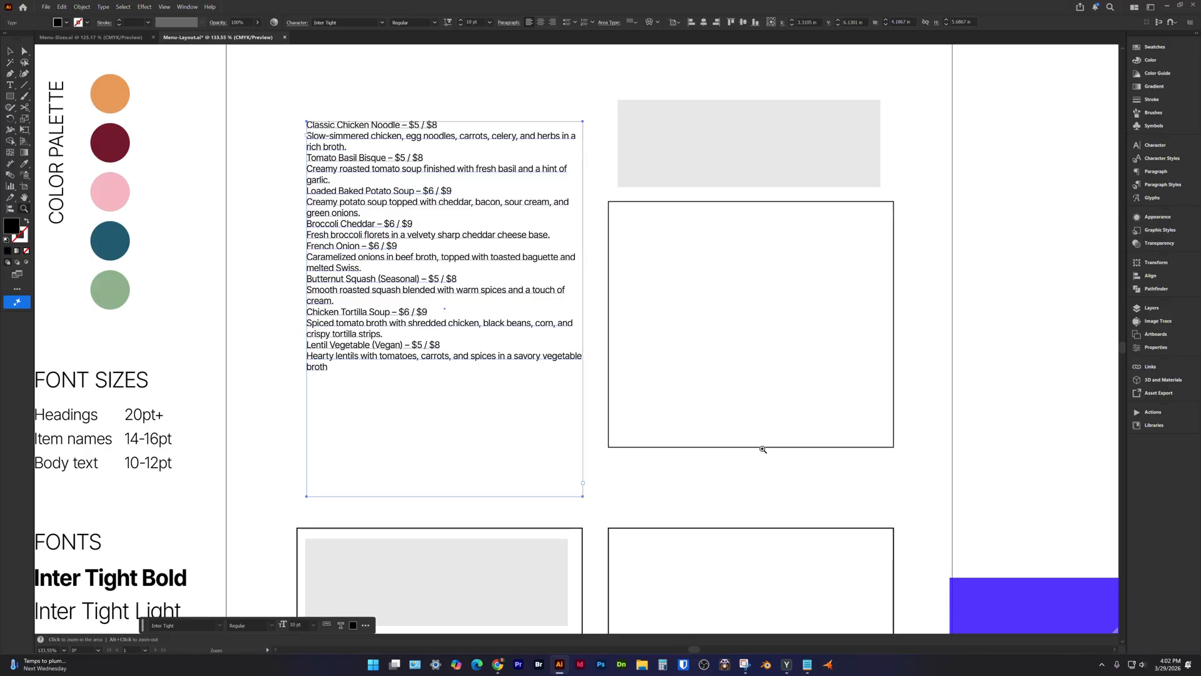
key(v)
key(space)
drag(600, 348, 645, 364)
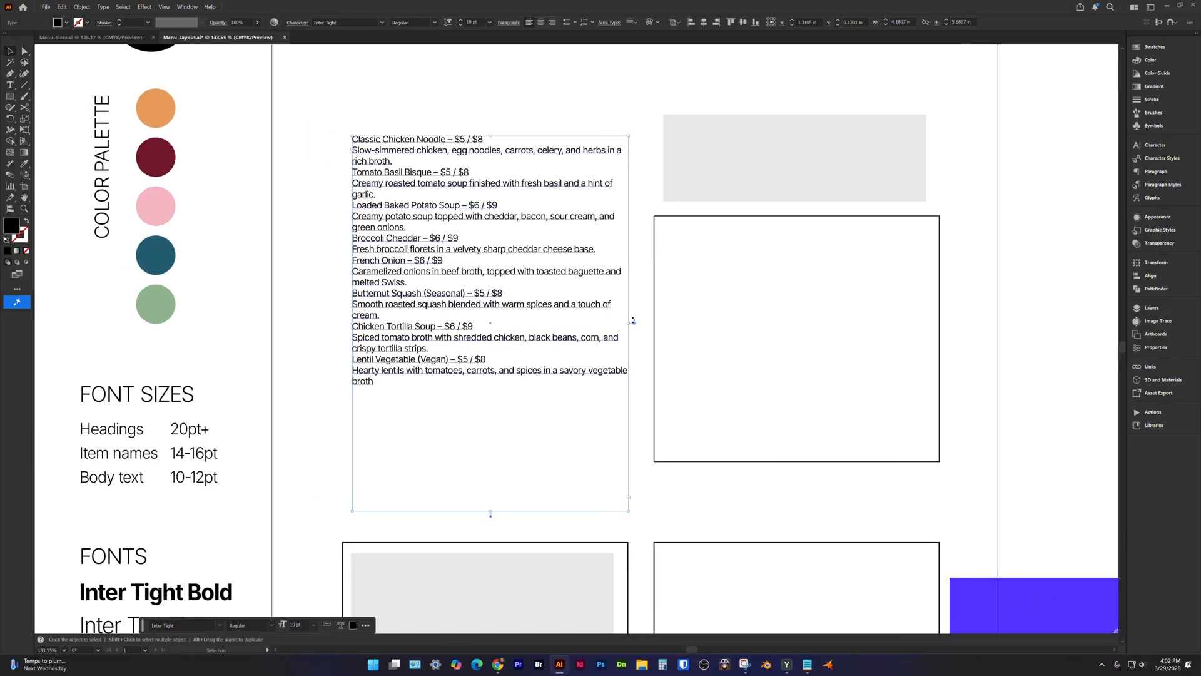
drag(630, 322, 618, 328)
Add the point text "Soups" above the soup list, align it with the list's left edge and enlarge it to about 18 pt.
key(space)
drag(378, 149, 364, 171)
key(space)
key(t)
click(364, 163)
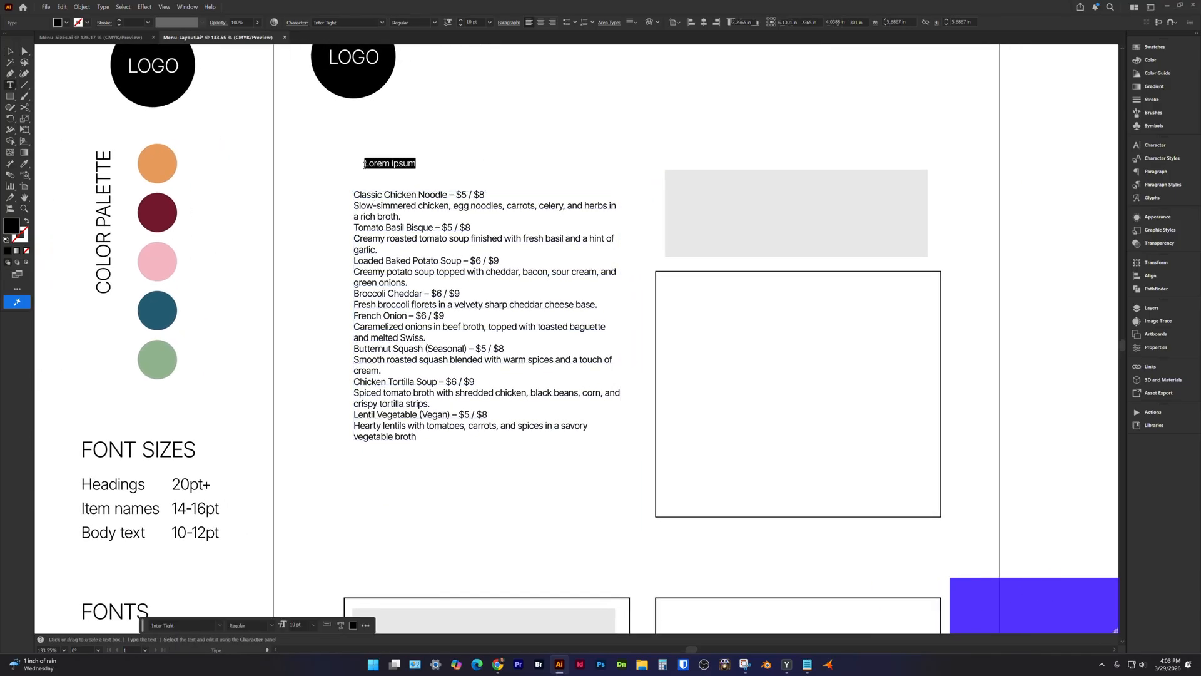
text(Soups)
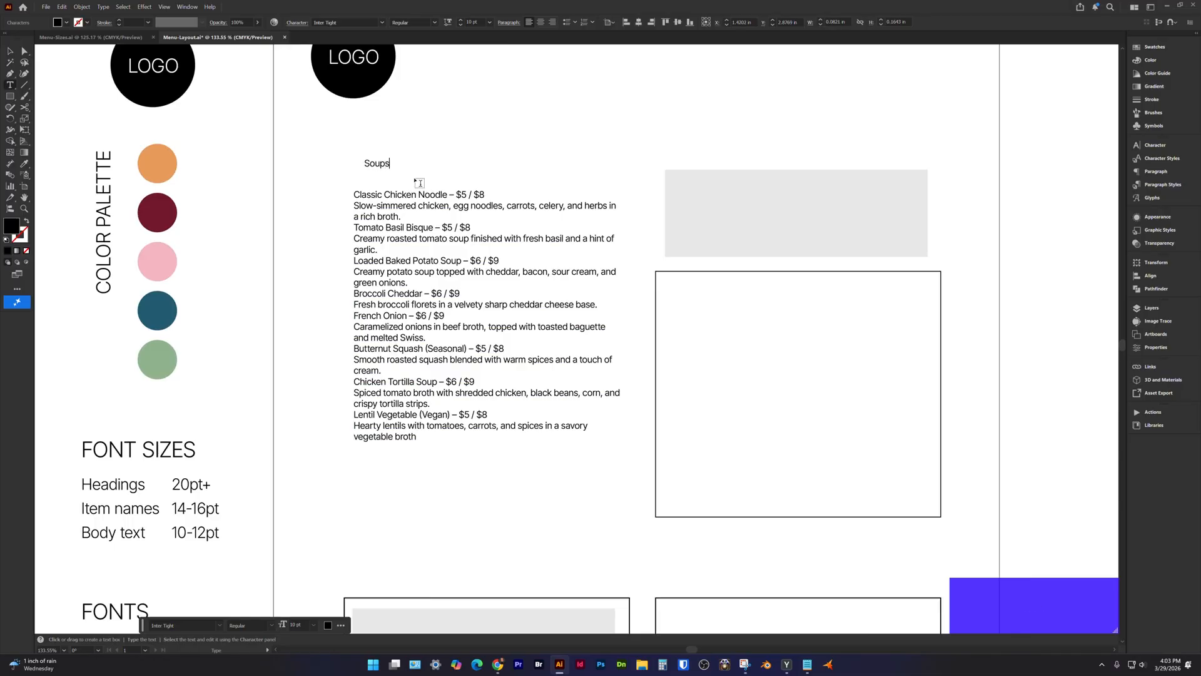
ctrl+click(421, 167)
mouse_move(380, 167)
mouse_down()
mouse_move(369, 179)
mouse_move(398, 161)
mouse_up()
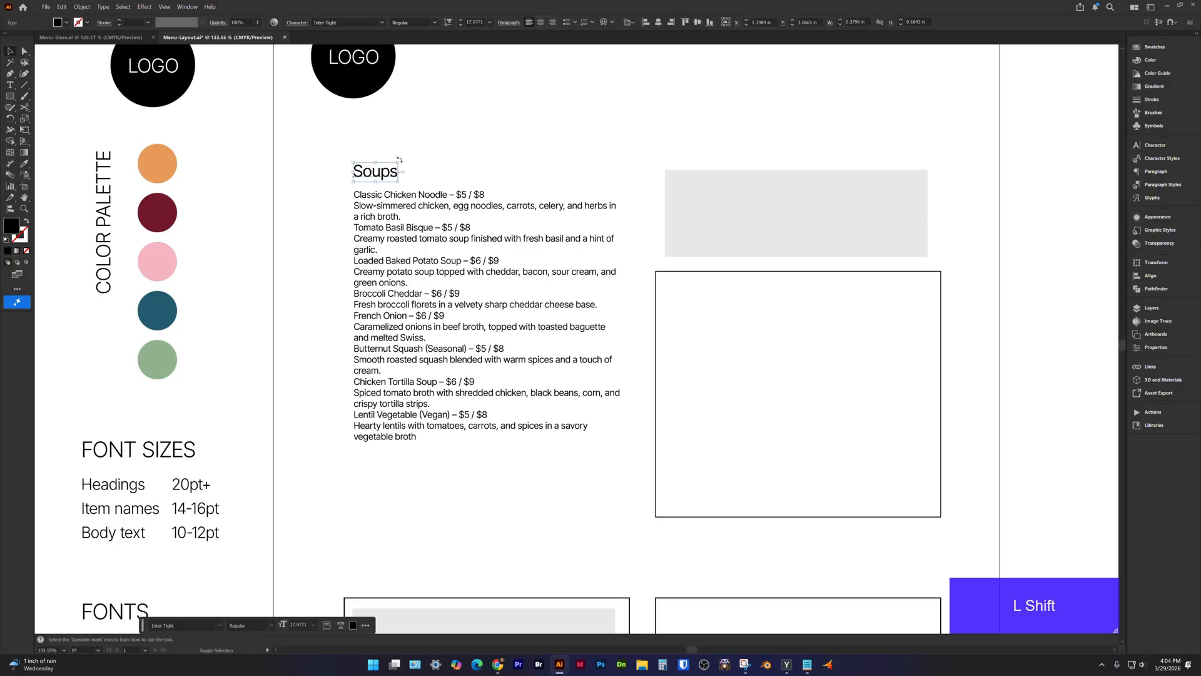
Set the Soups heading's font size to 20 pt and its font style to Bold.
double_click(478, 21)
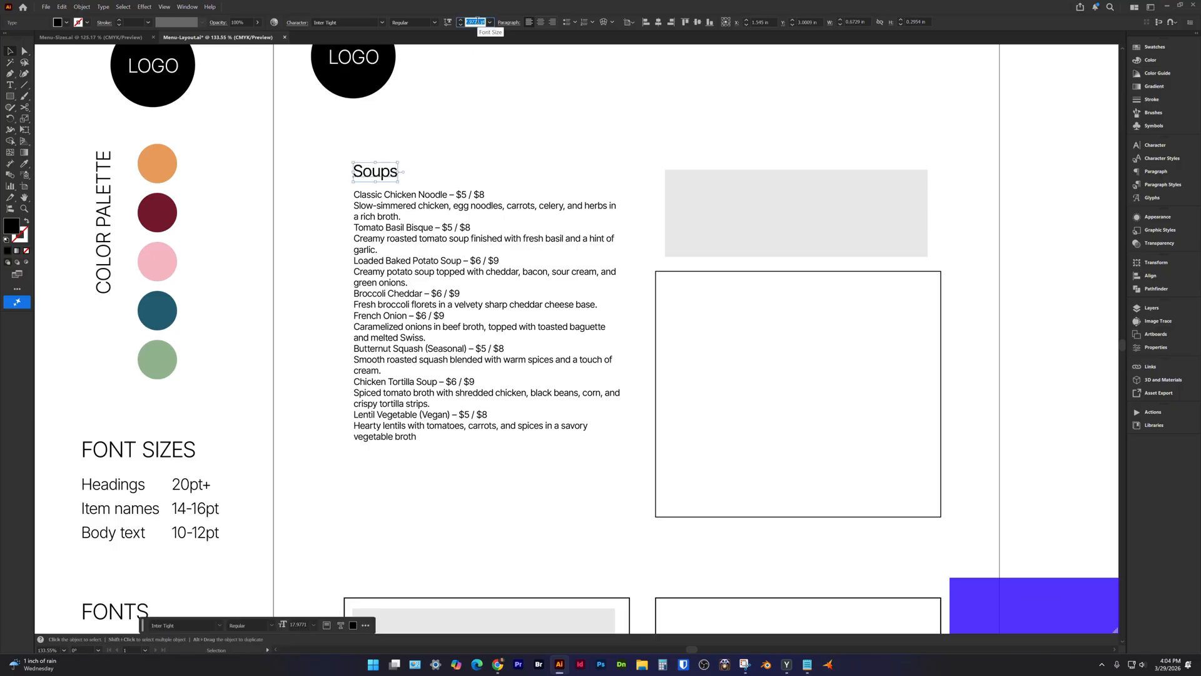
text(20)
key(Return)
scroll(182, 428, down, 2)
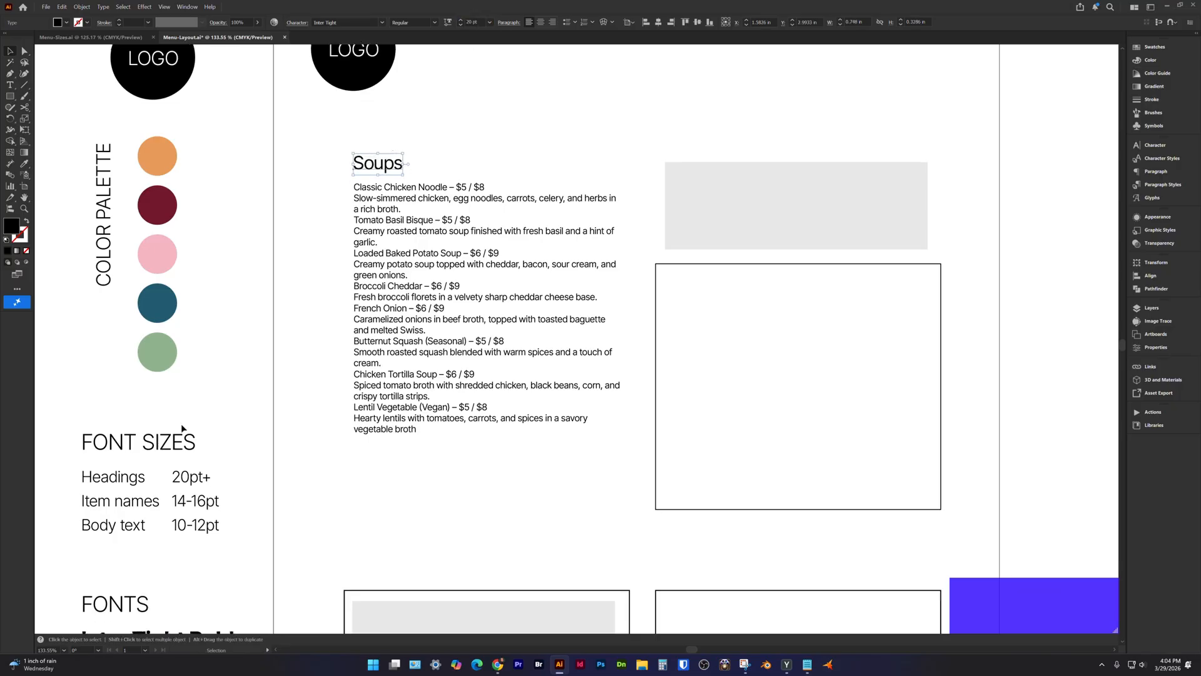
scroll(182, 428, down, 3)
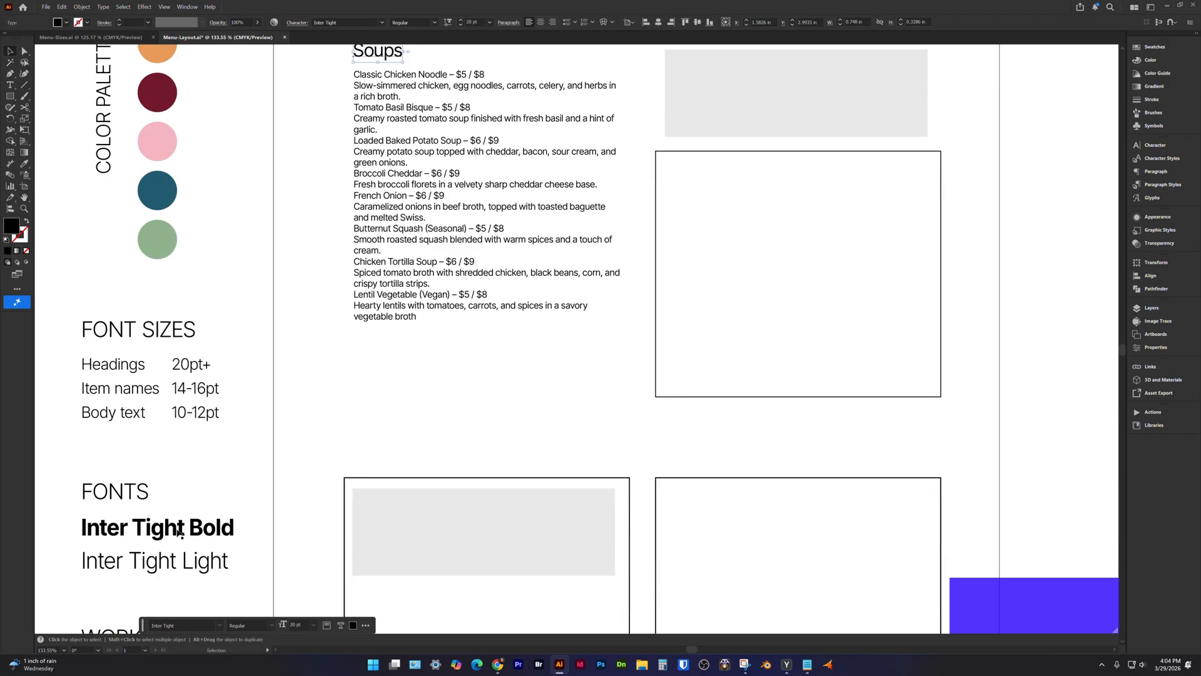
scroll(265, 485, up, 2)
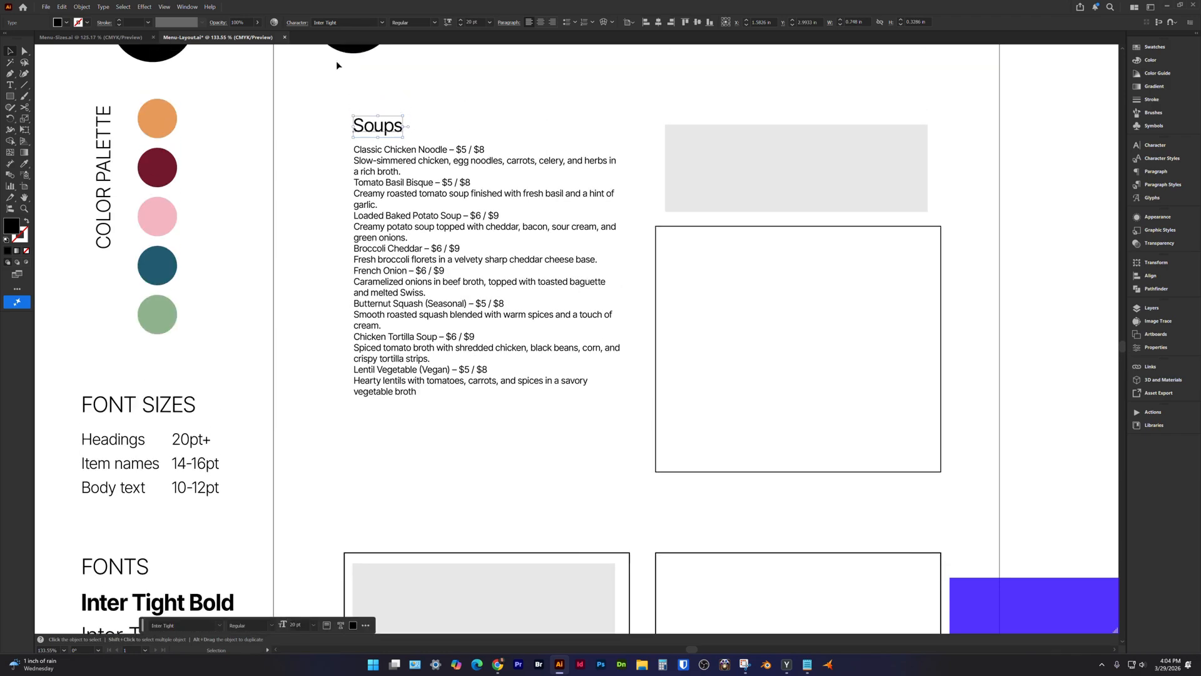
click(432, 22)
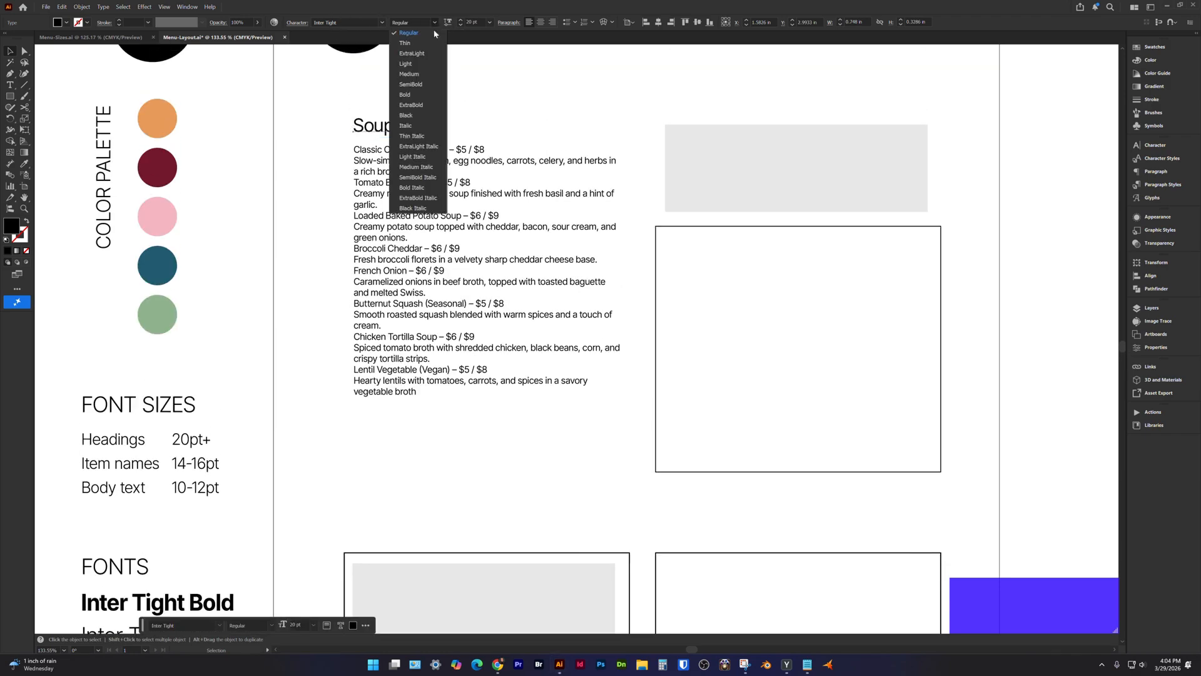
click(419, 88)
click(327, 186)
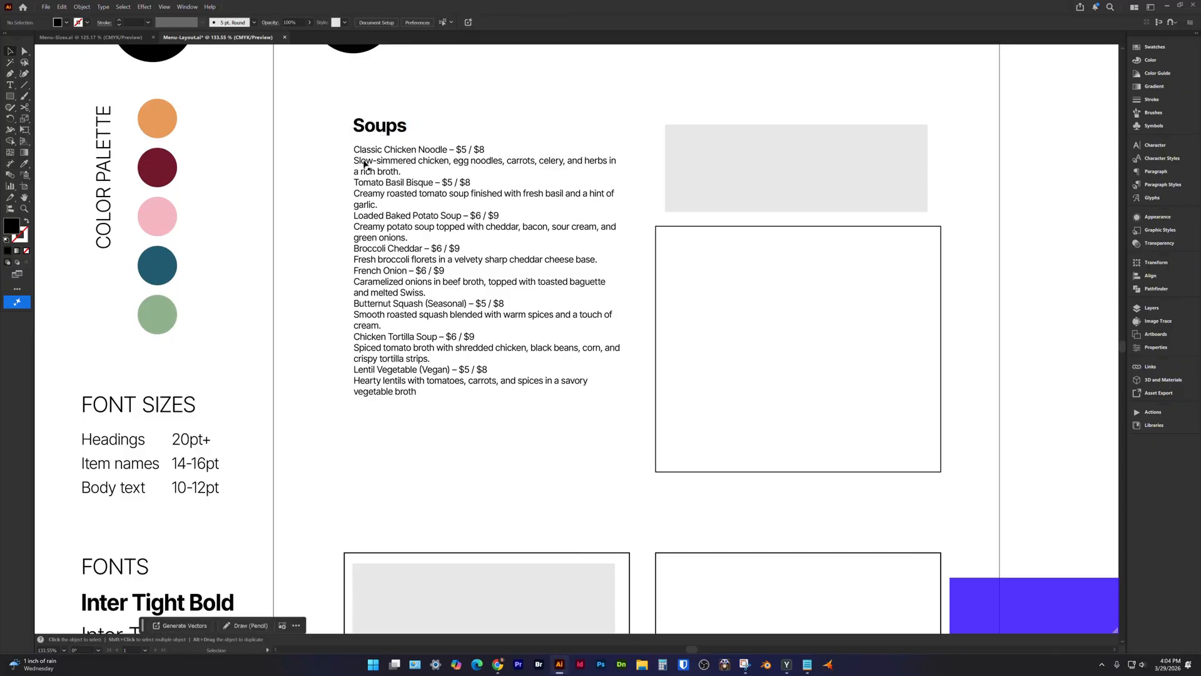
Format the item name "Classic Chicken Noodle" in Bold at 14 pt, leaving out its price.
scroll(349, 210, down, 1)
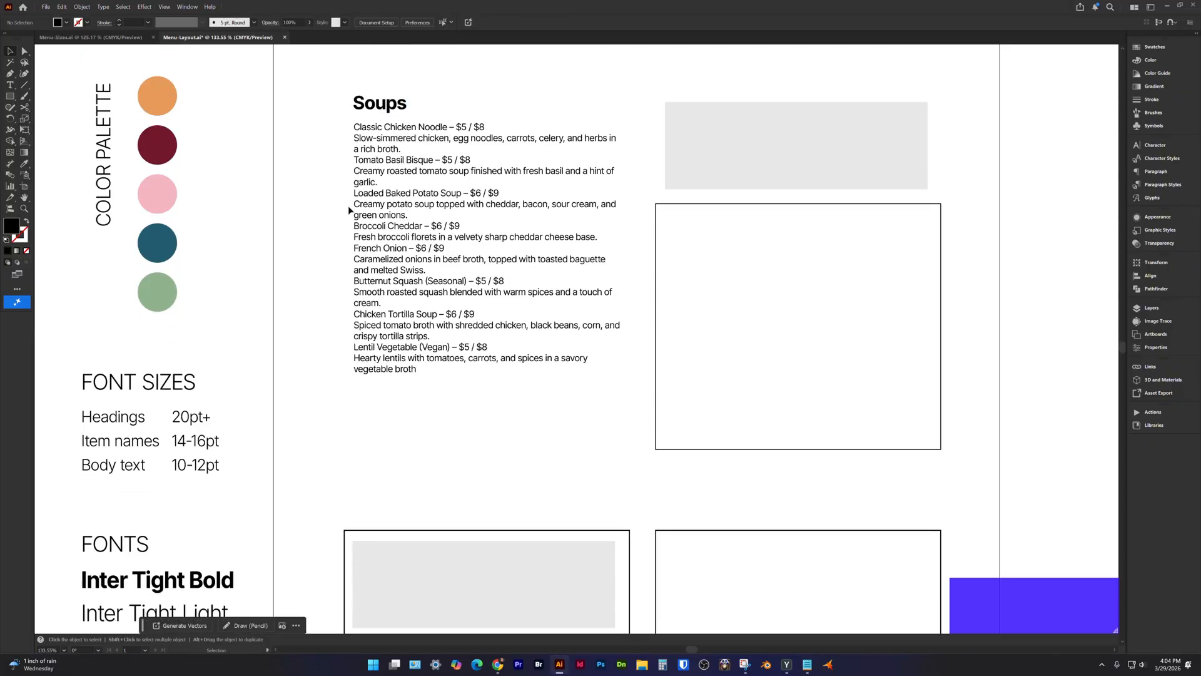
double_click(392, 128)
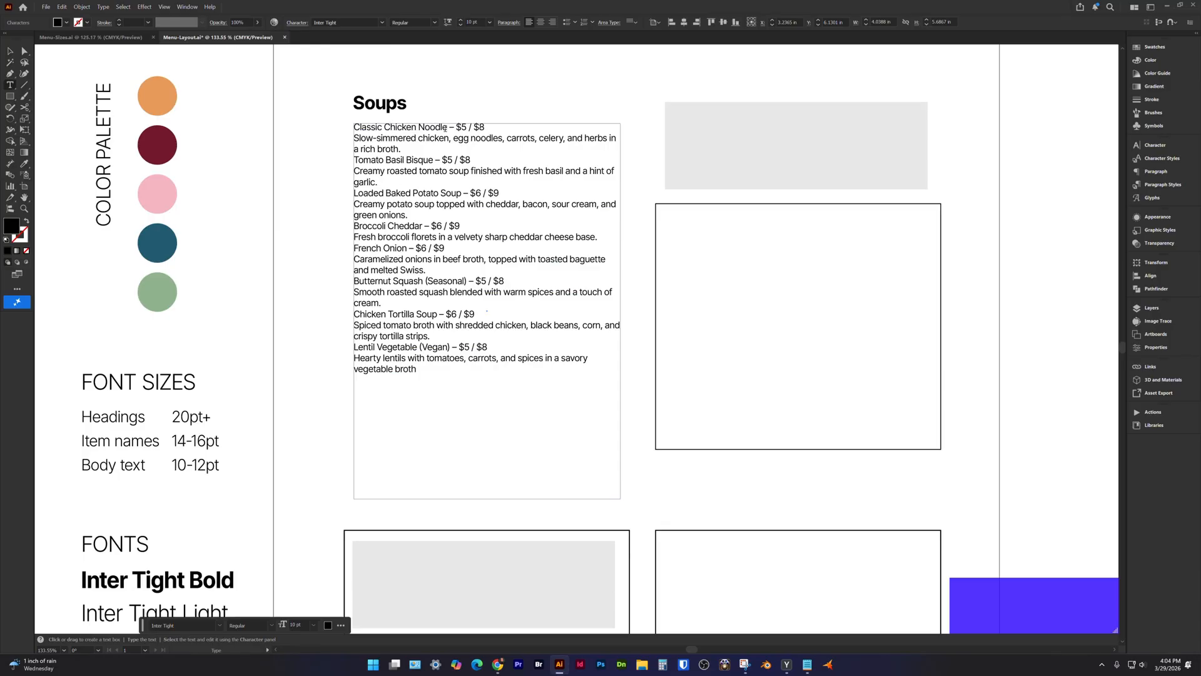
drag(447, 126, 354, 128)
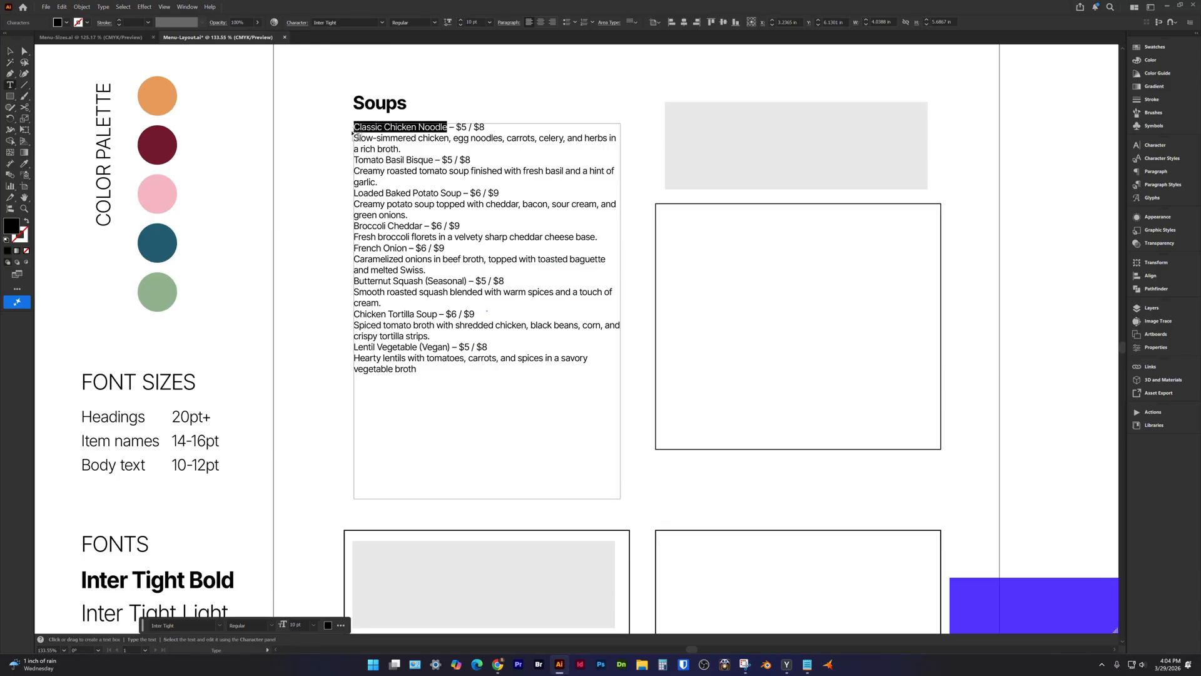
click(434, 23)
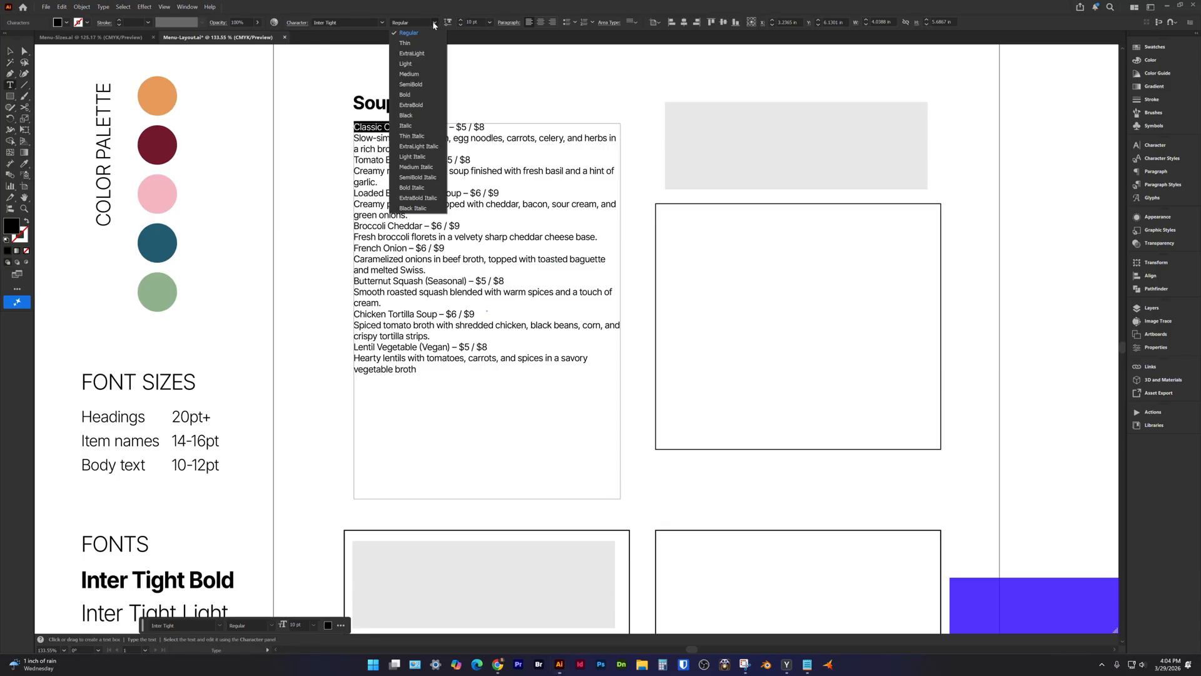
click(408, 96)
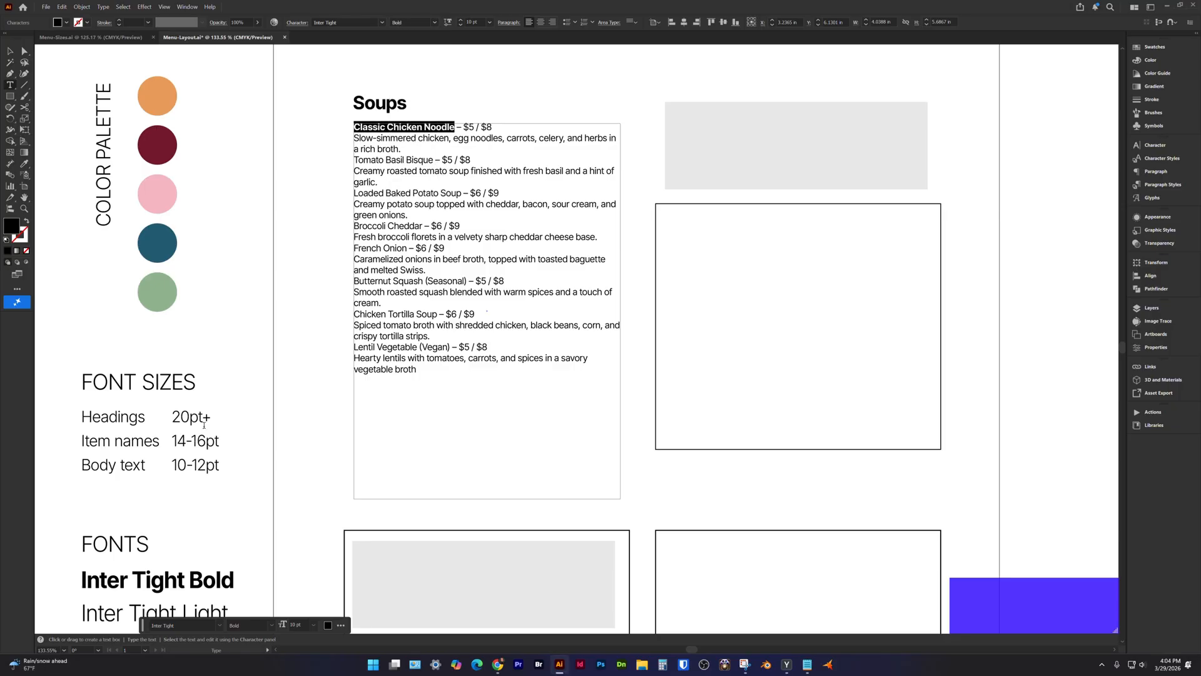
click(461, 21)
click(462, 20)
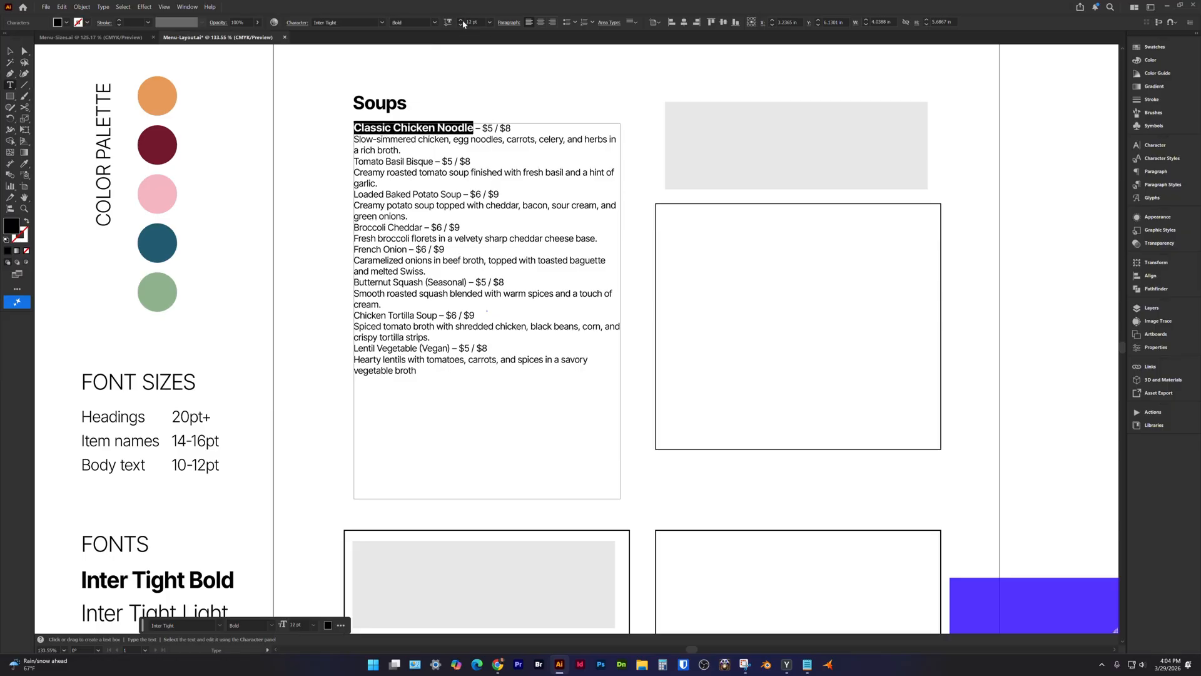
click(461, 20)
click(461, 20)
click(418, 130)
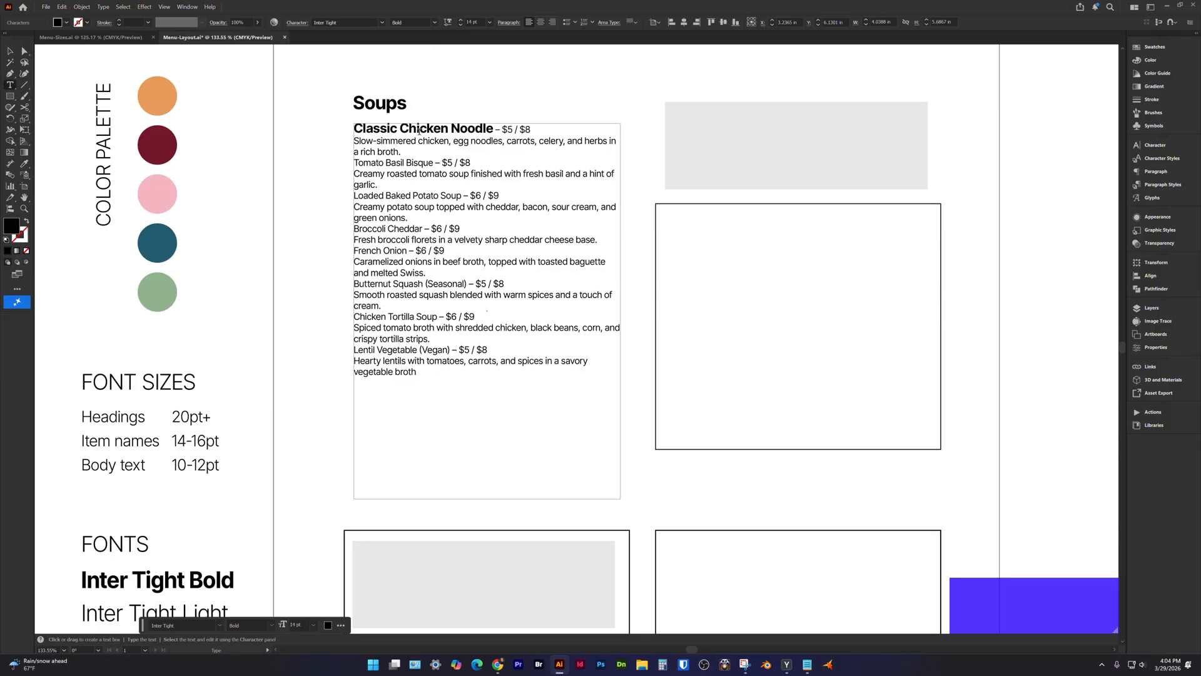
Scale the Soups heading up proportionally to about 29 pt.
ctrl+click(321, 158)
ctrl+click(397, 105)
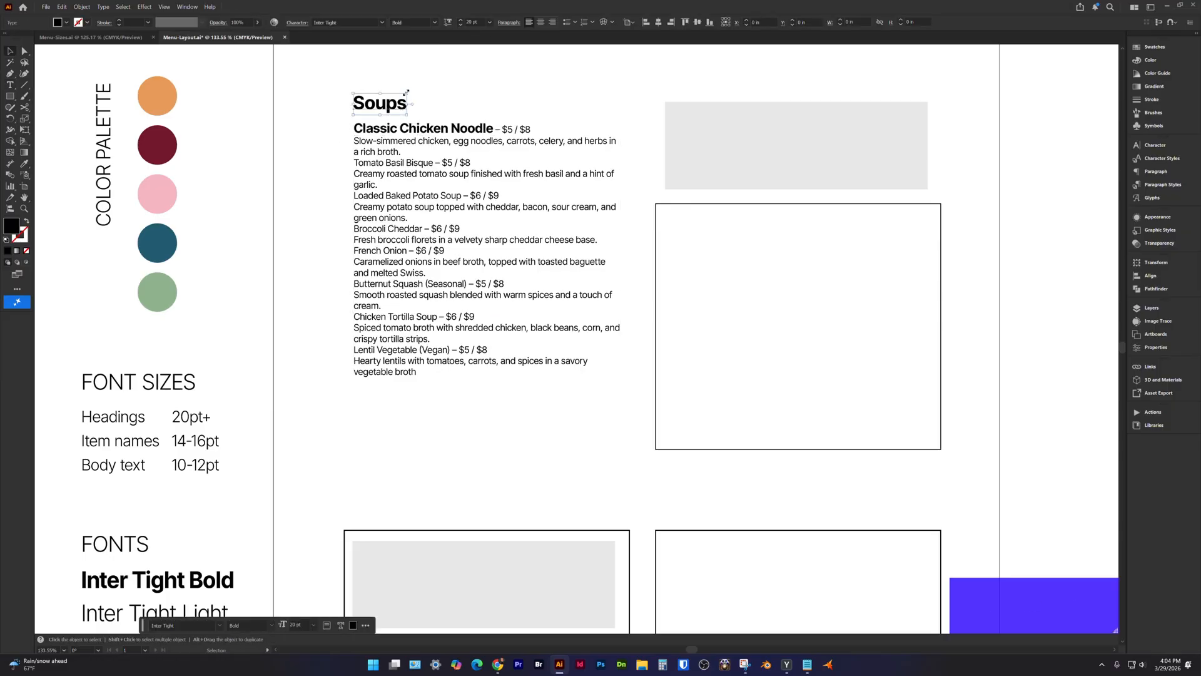
mouse_move(409, 91)
mouse_down()
mouse_move(418, 84)
mouse_move(420, 108)
mouse_up()
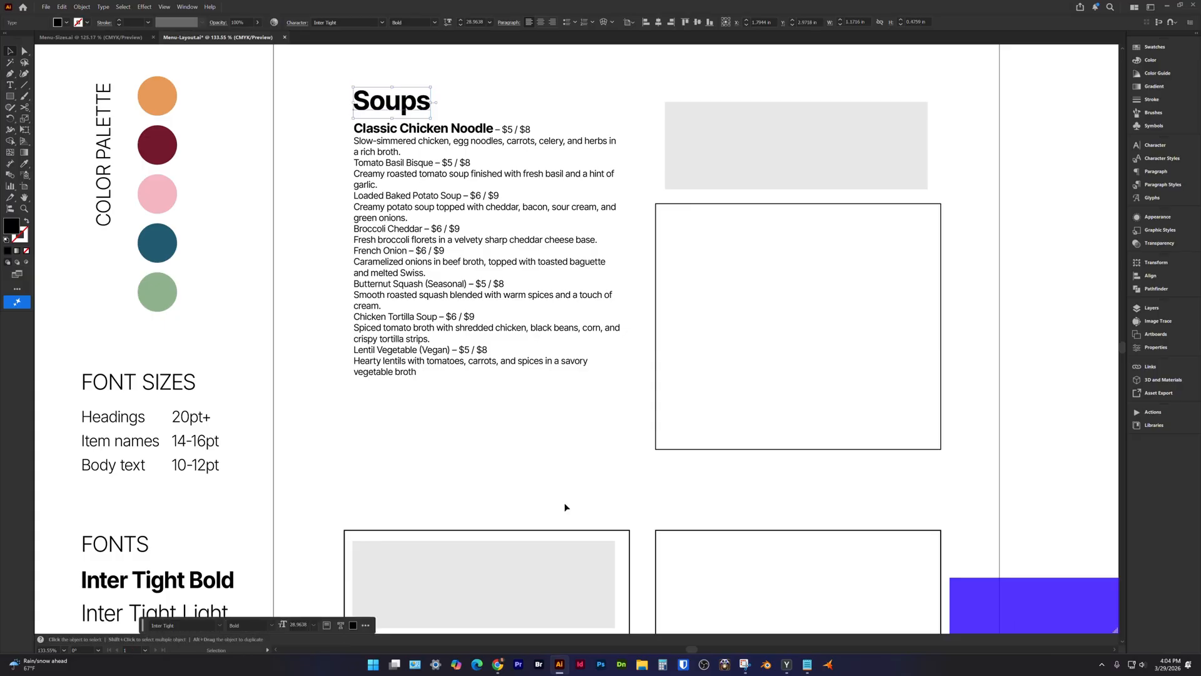
ctrl+click(425, 135)
double_click(392, 146)
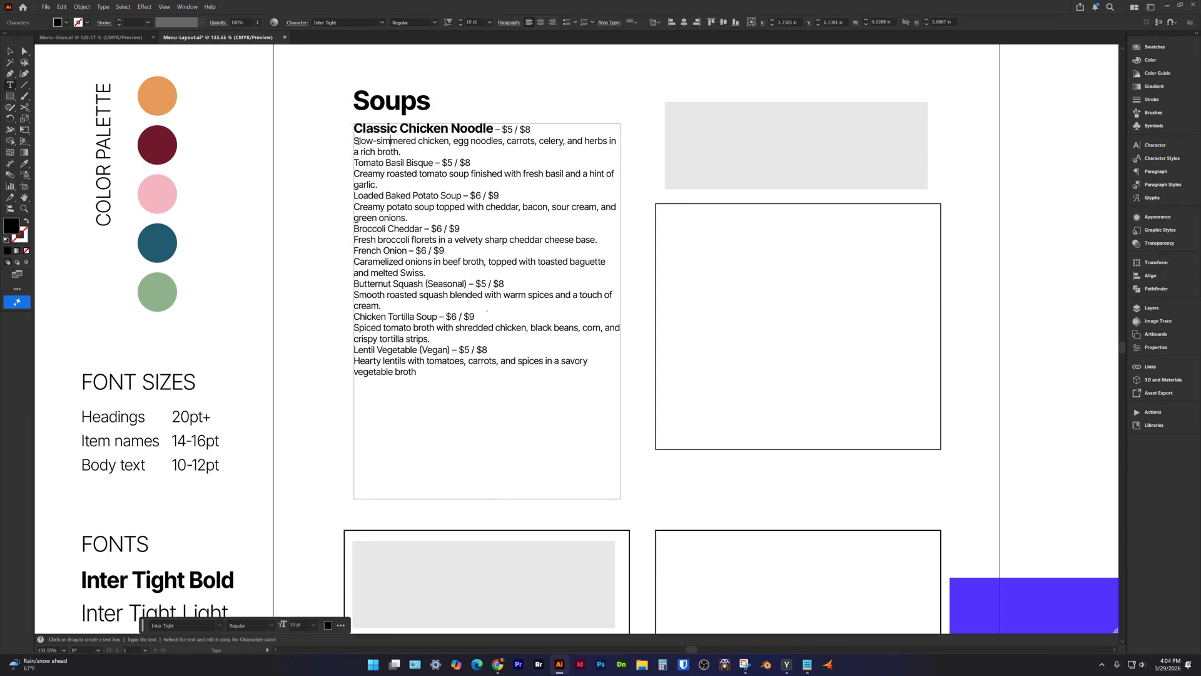
drag(354, 141, 499, 397)
click(401, 152)
click(403, 142)
Display the Character Styles and Paragraph Styles panels, checking the list of workspace palettes beside the artboard.
click(187, 6)
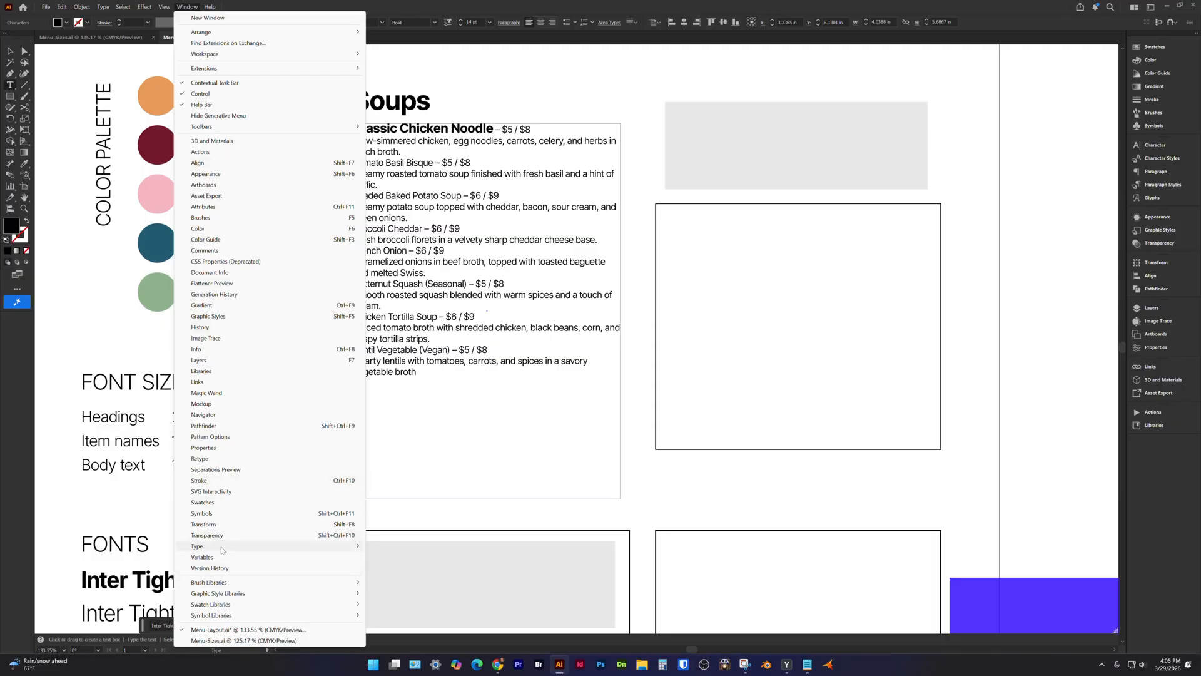
mouse_move(222, 547)
click(401, 557)
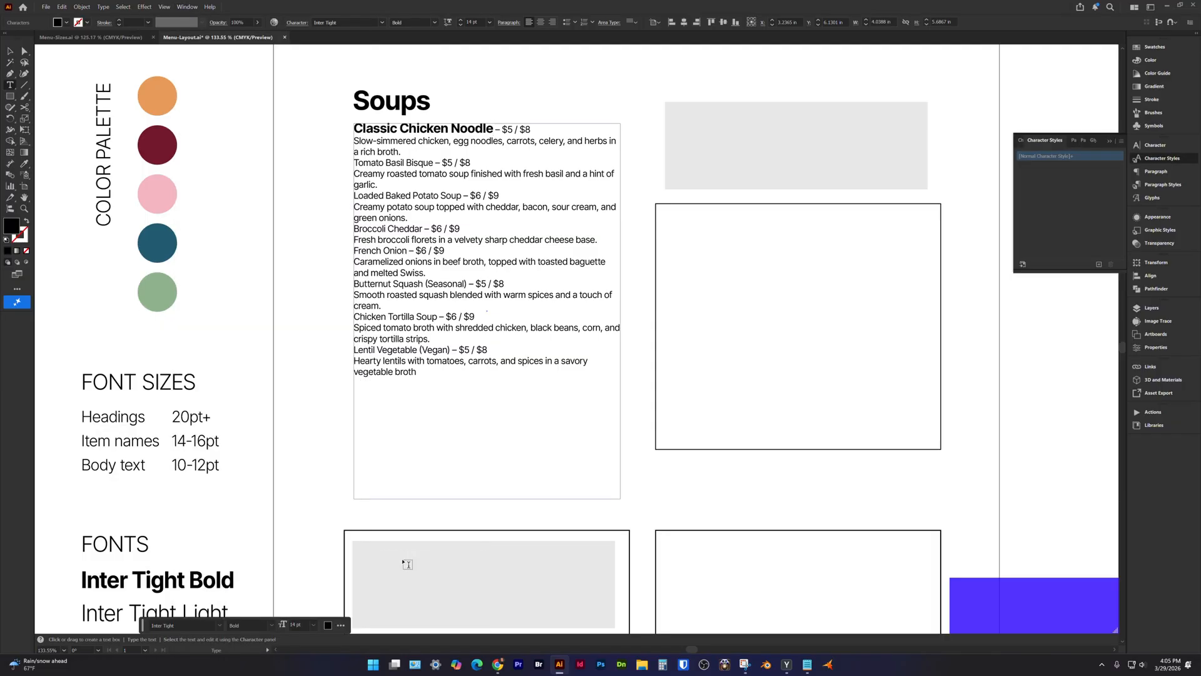
click(187, 7)
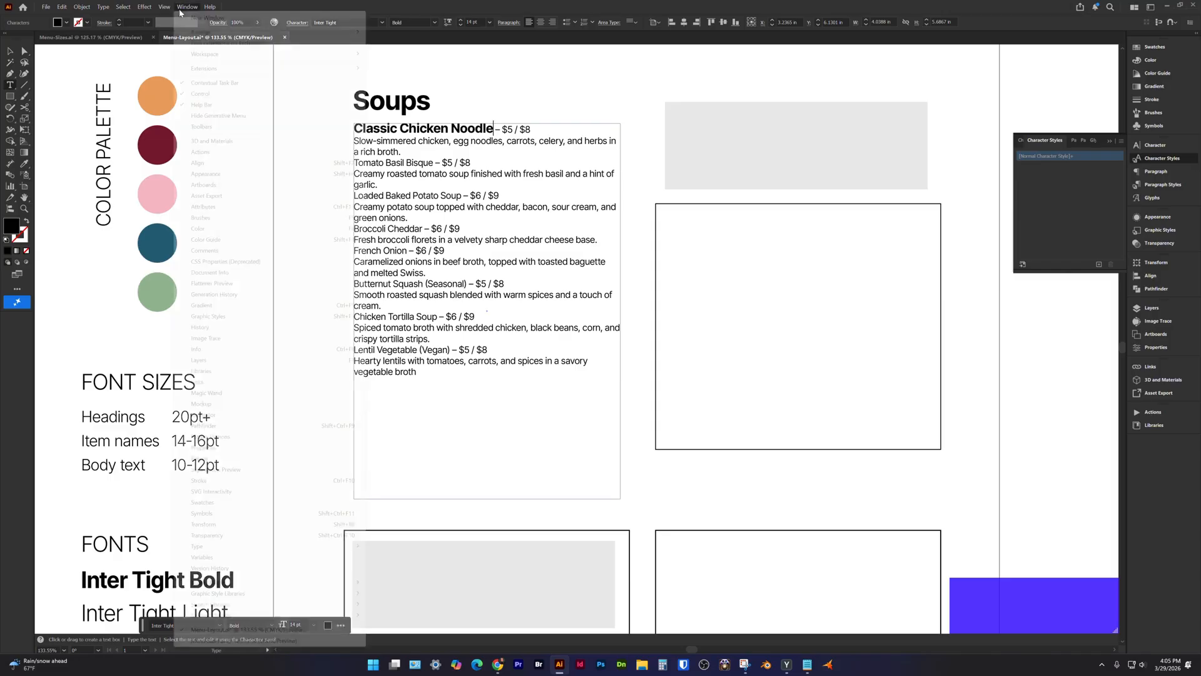
mouse_move(219, 546)
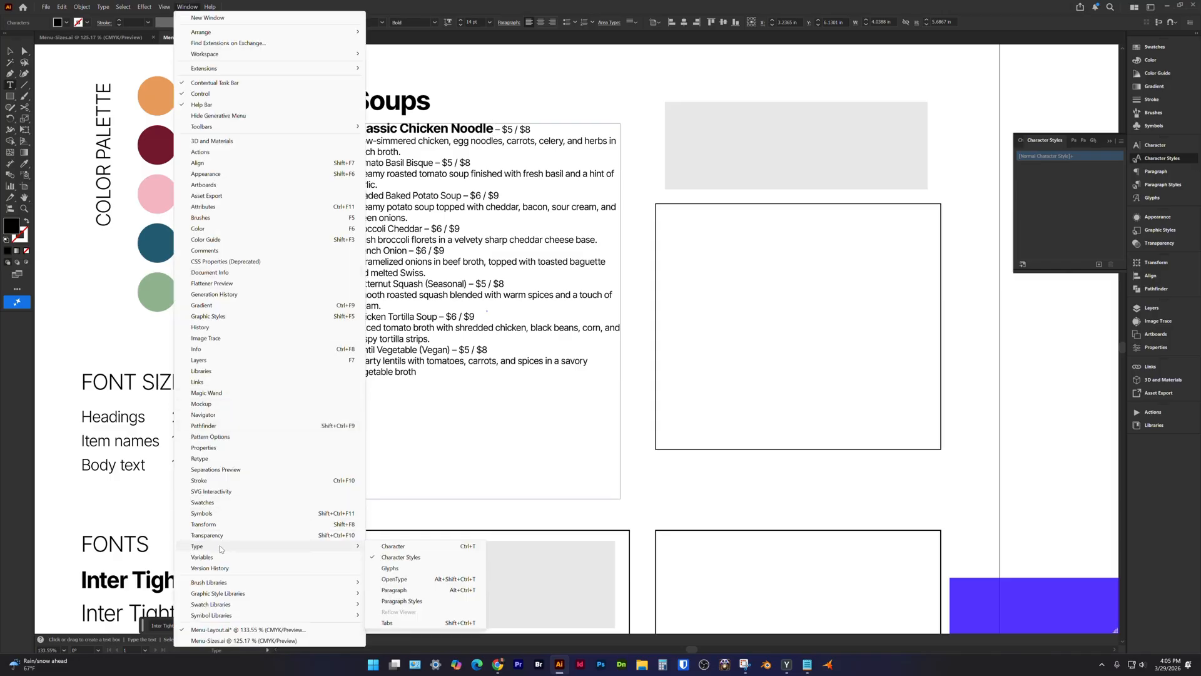
click(401, 600)
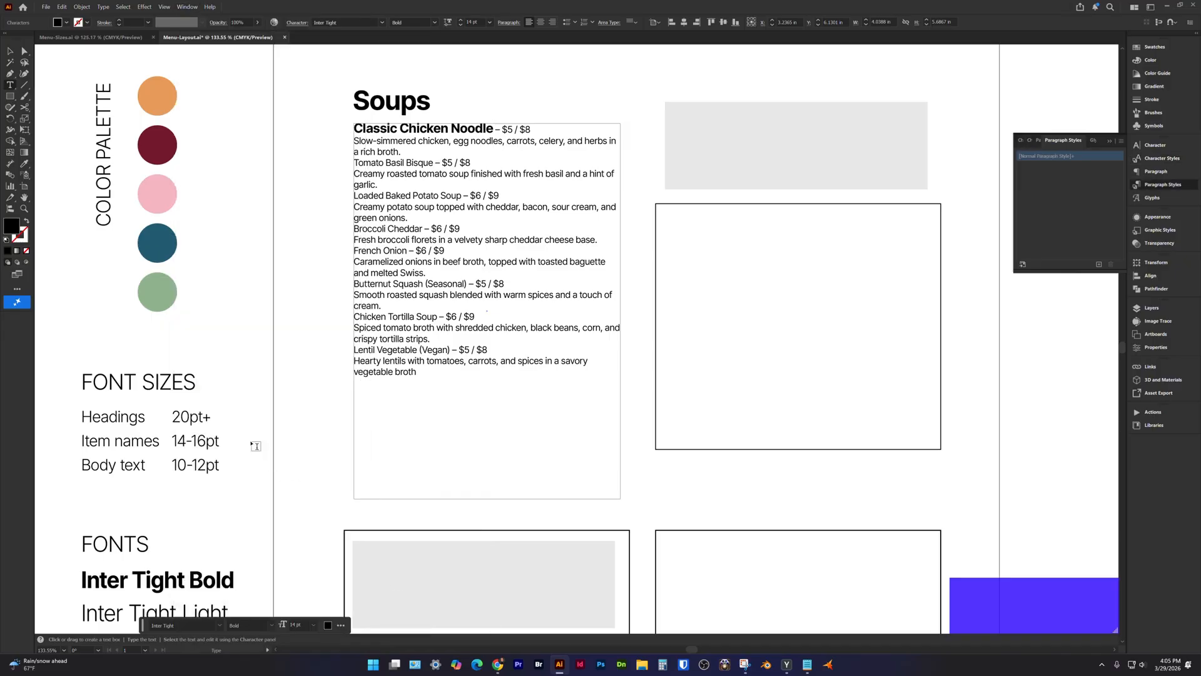
scroll(232, 438, down, 3)
scroll(231, 438, down, 5)
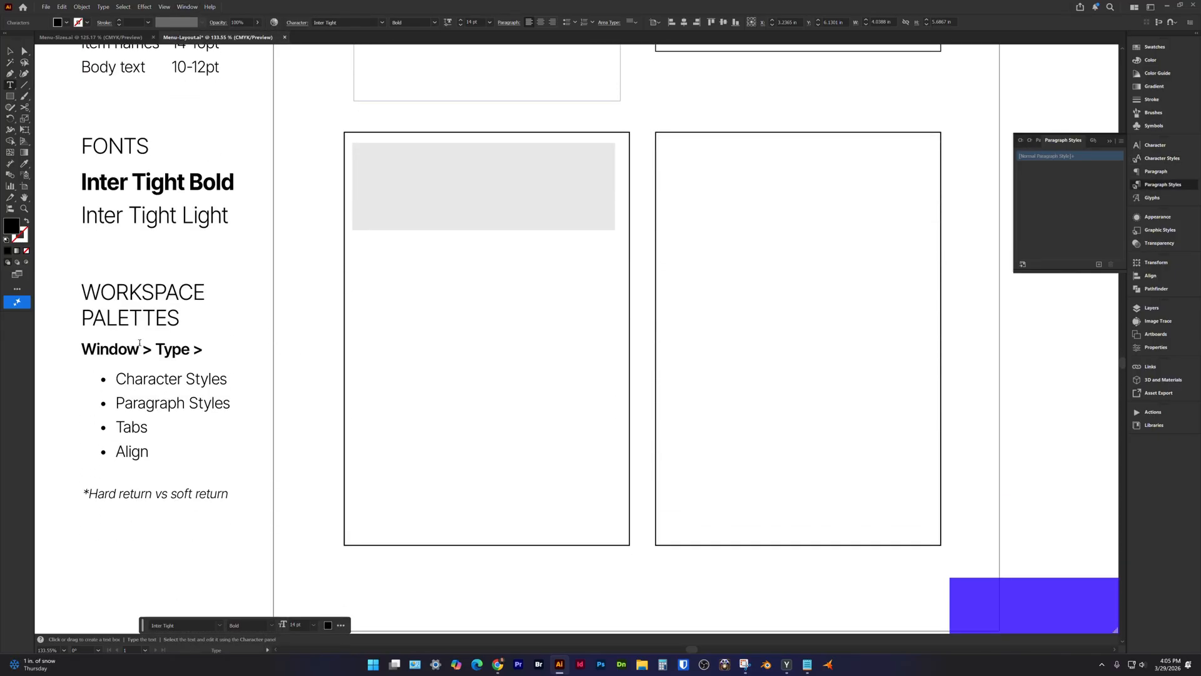
click(1162, 158)
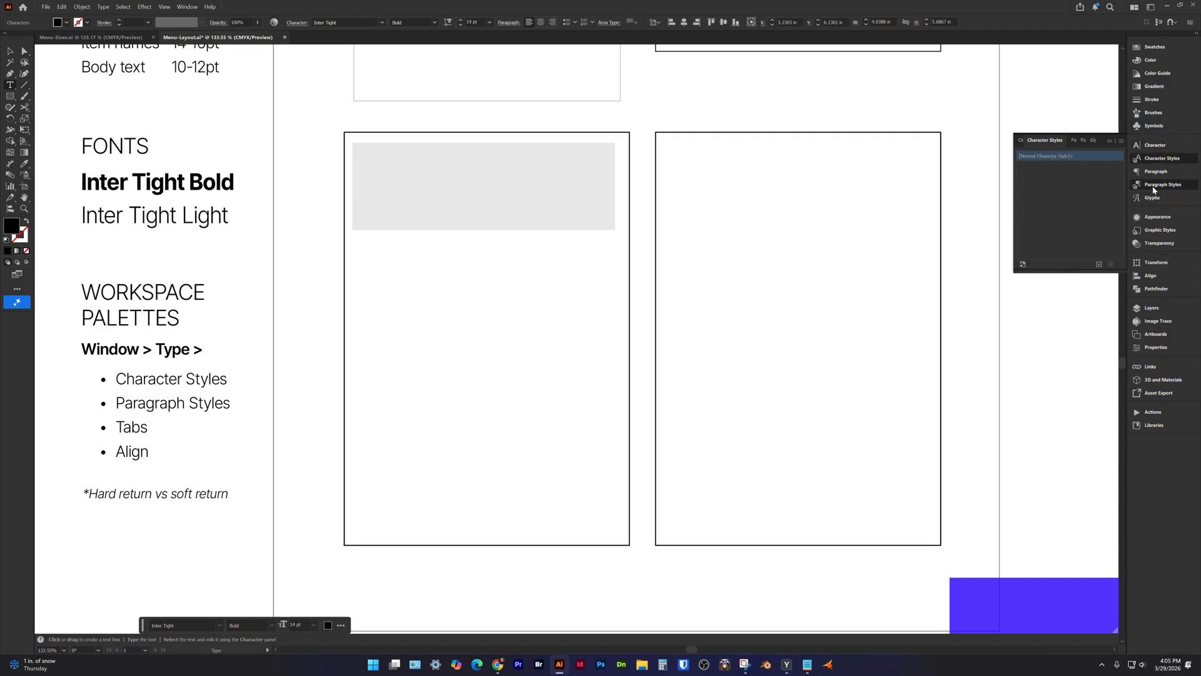
click(1155, 185)
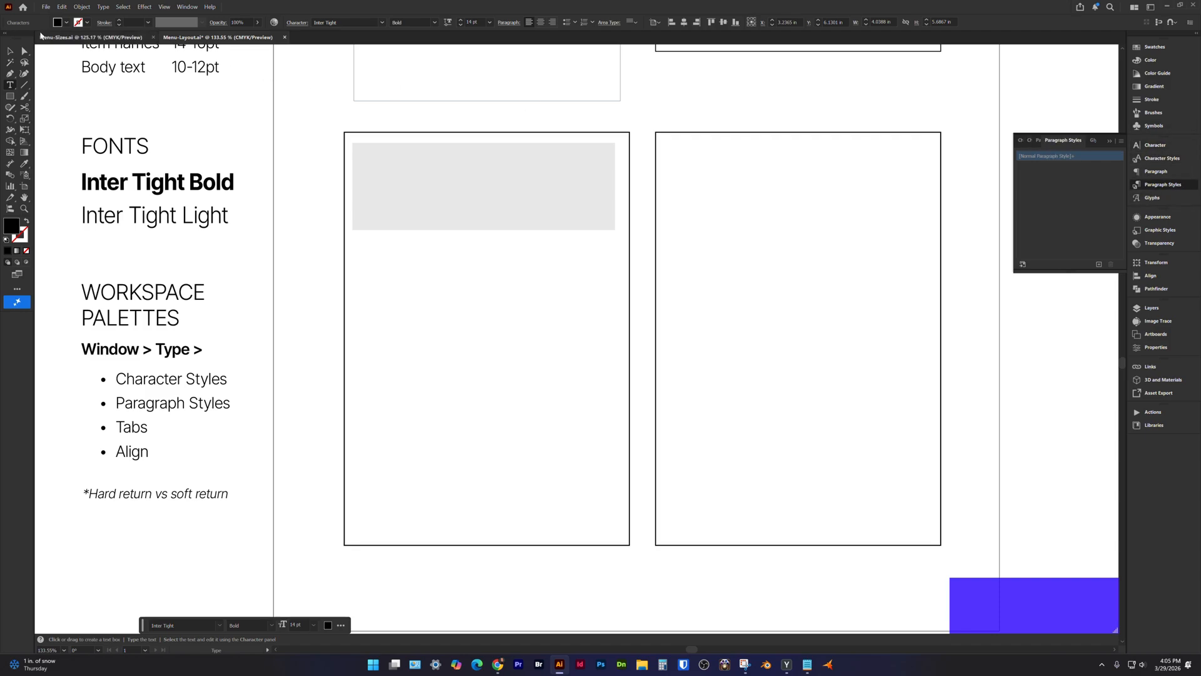
Create a character style from the Soups heading and name it "Heading".
click(9, 51)
scroll(576, 201, up, 7)
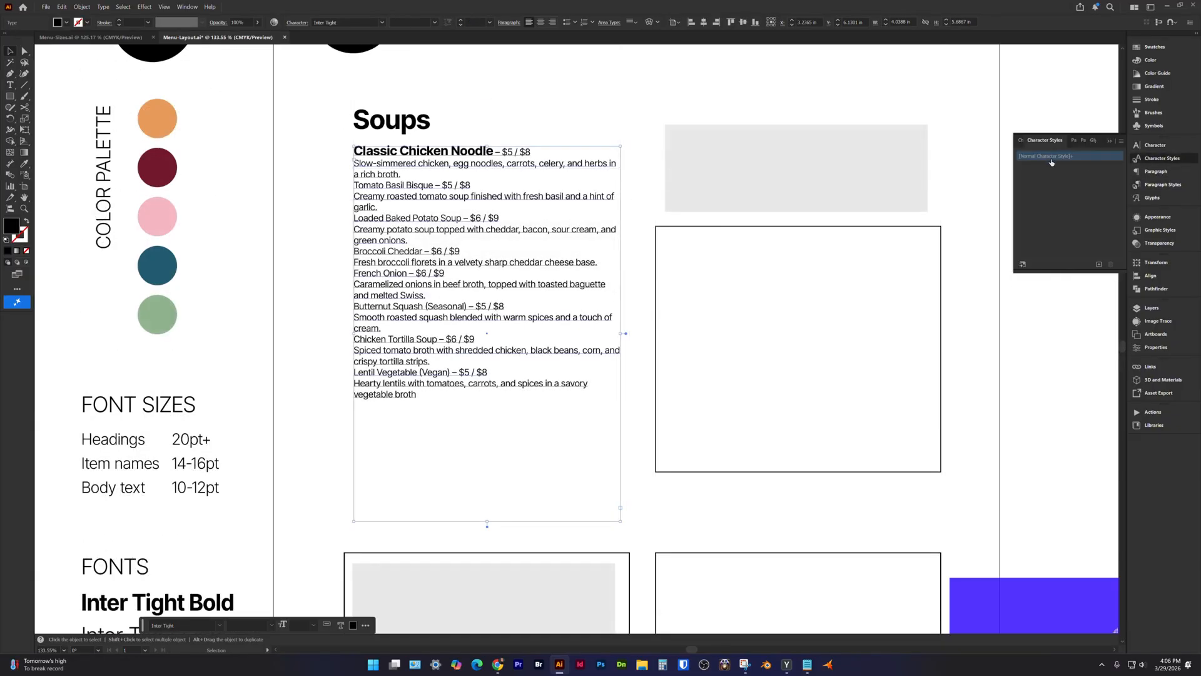
click(373, 125)
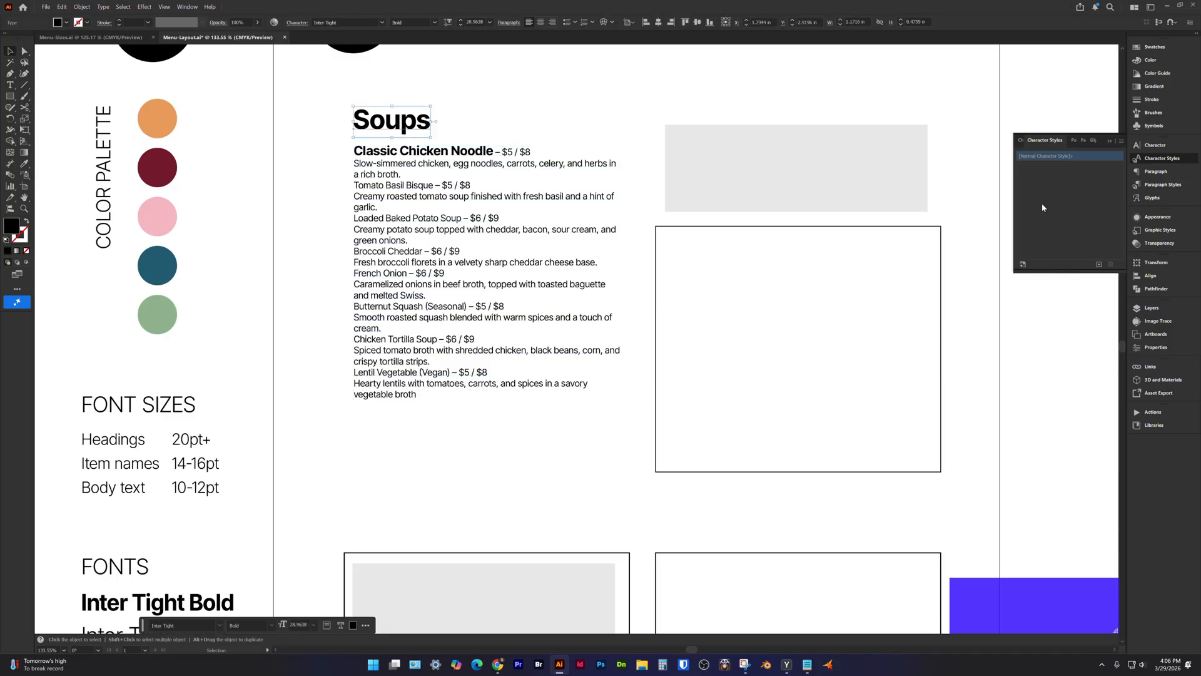
click(1099, 265)
click(1040, 166)
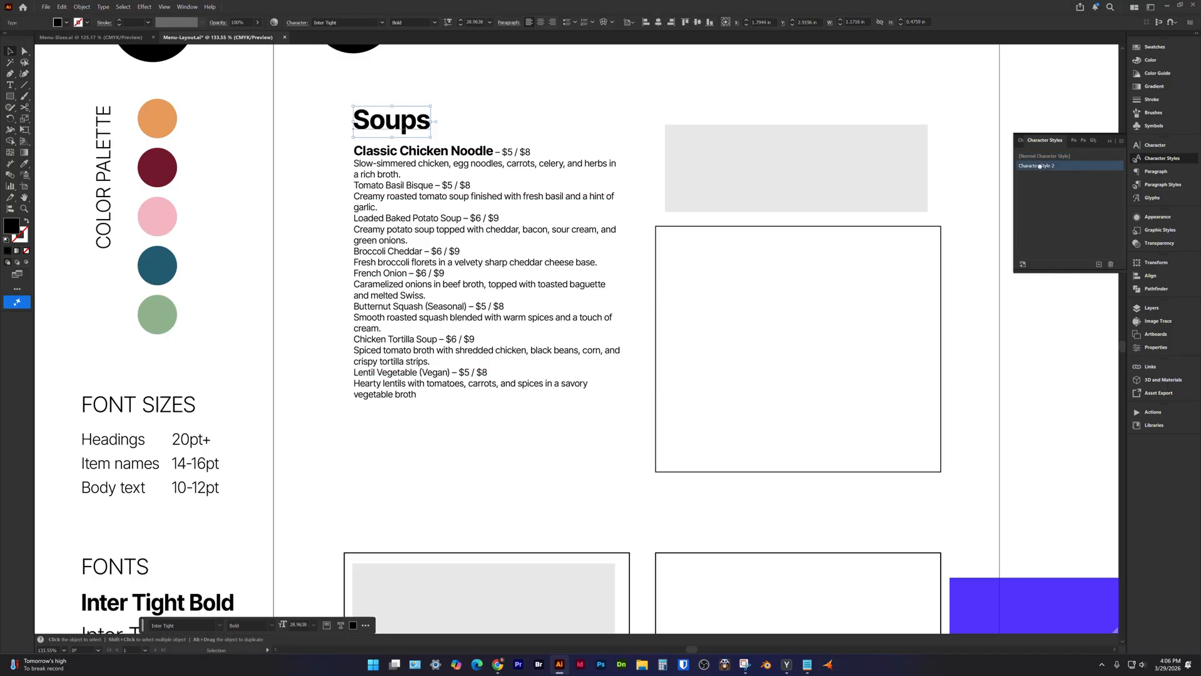
double_click(1040, 166)
text(Heading)
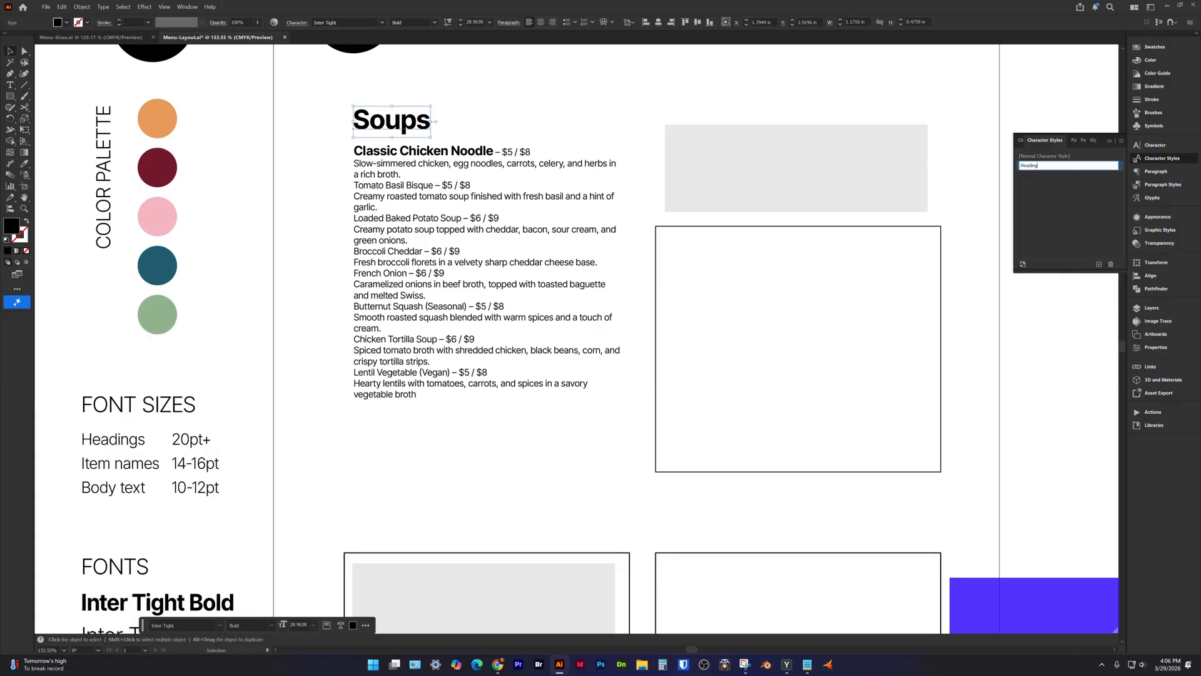
key(Return)
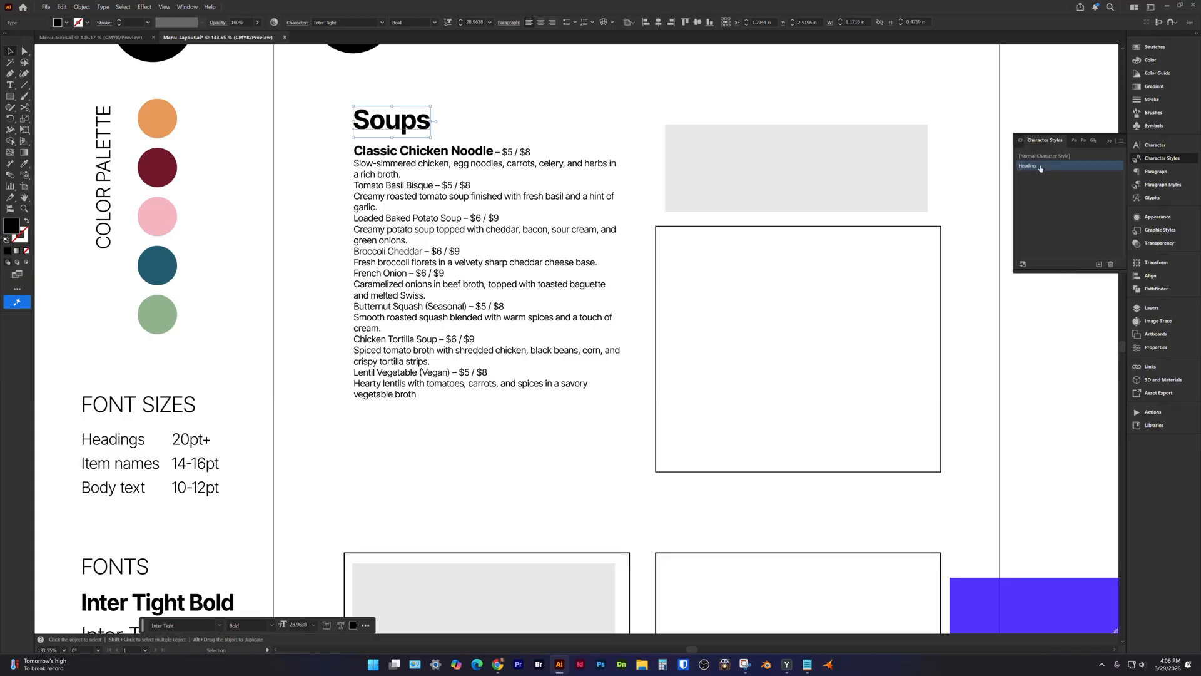
Create a character style from the bold "Classic Chicken Noodle" item name and name it "Item".
double_click(388, 154)
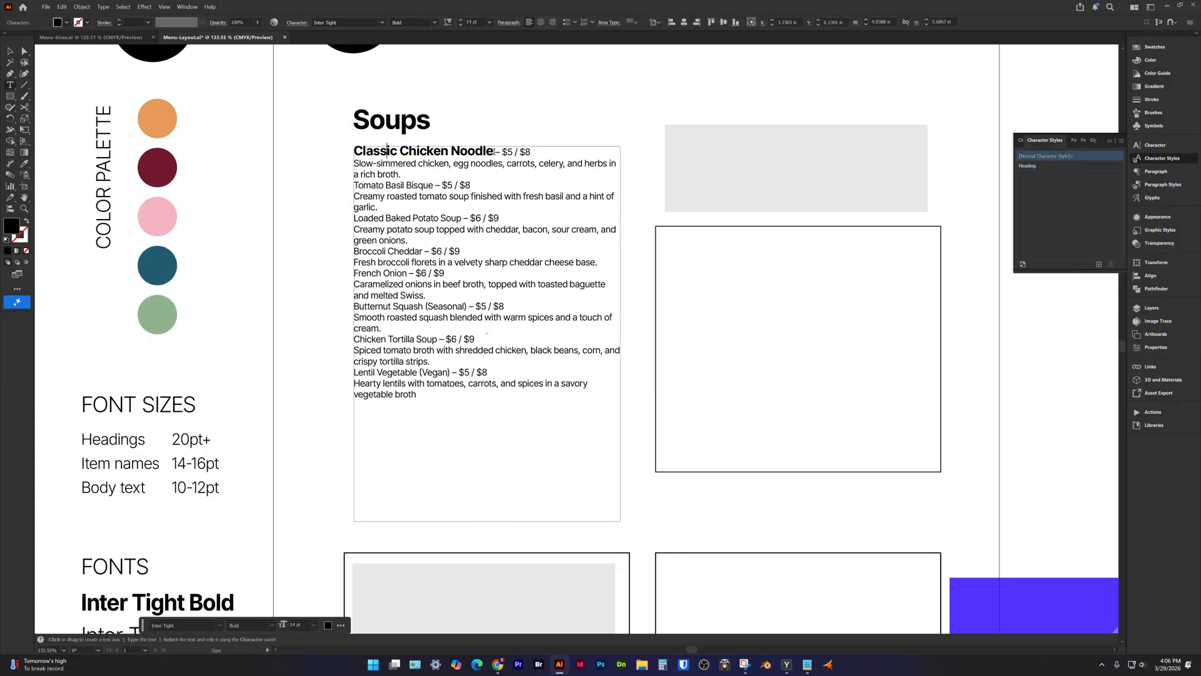
drag(494, 152, 351, 154)
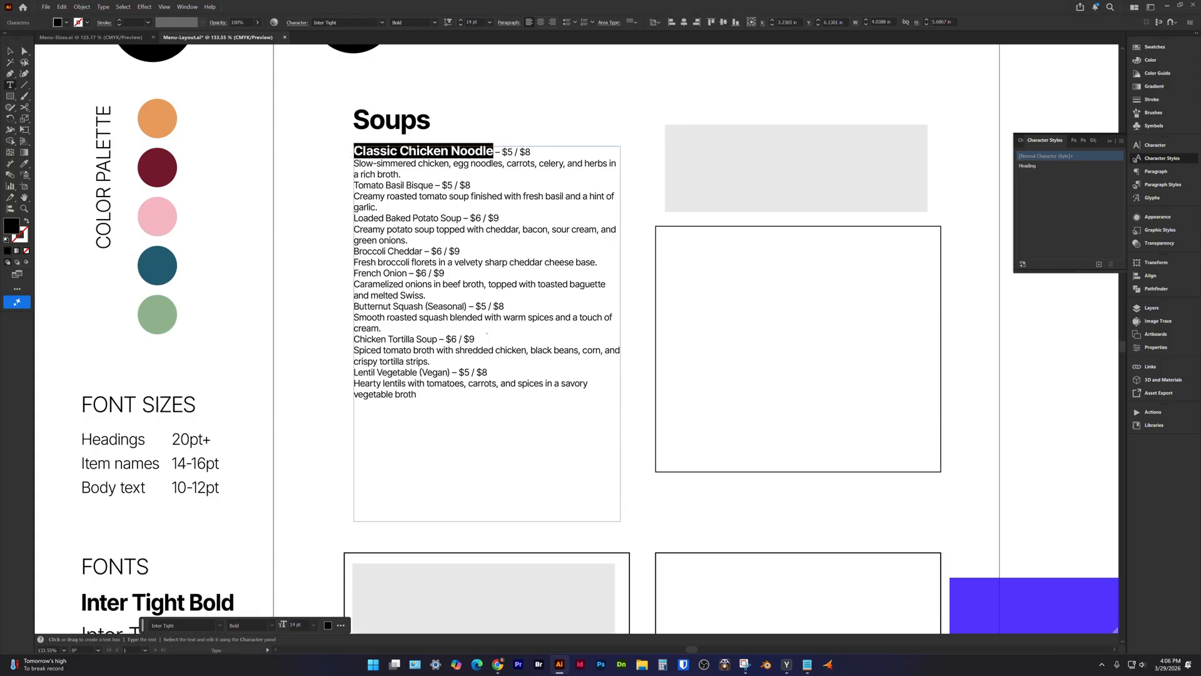
click(1099, 265)
double_click(1032, 176)
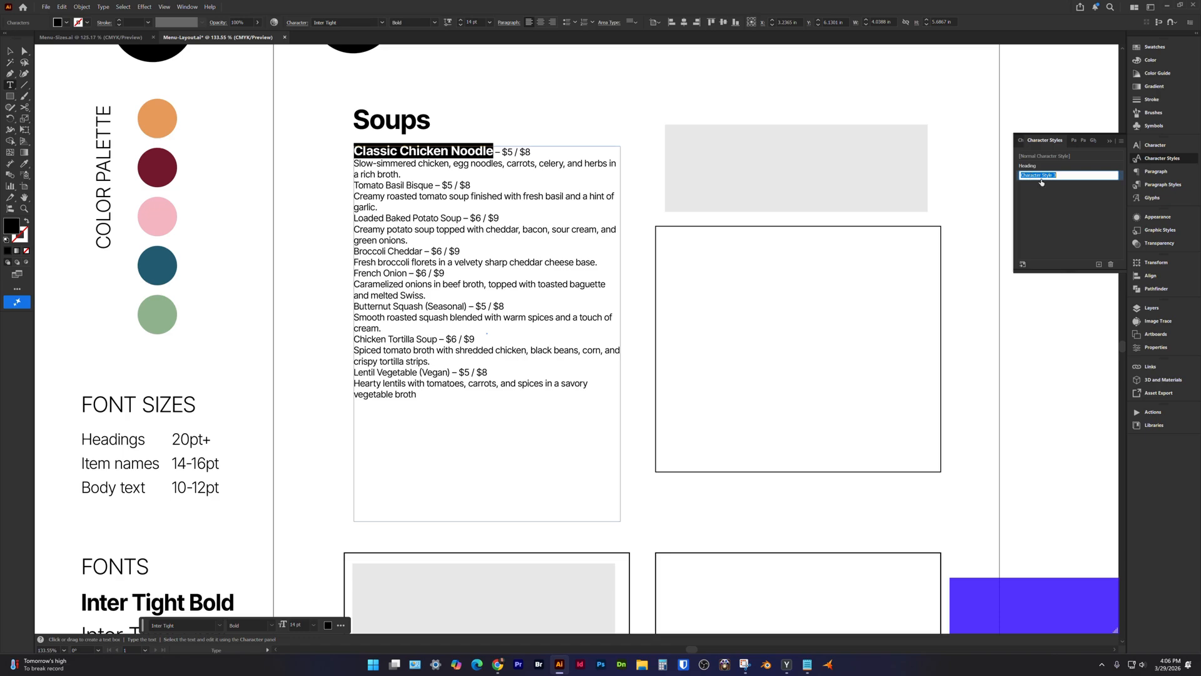
text(Item)
key(Return)
Create a character style from the Classic Chicken Noodle description and name it "Body Text".
drag(355, 164, 402, 174)
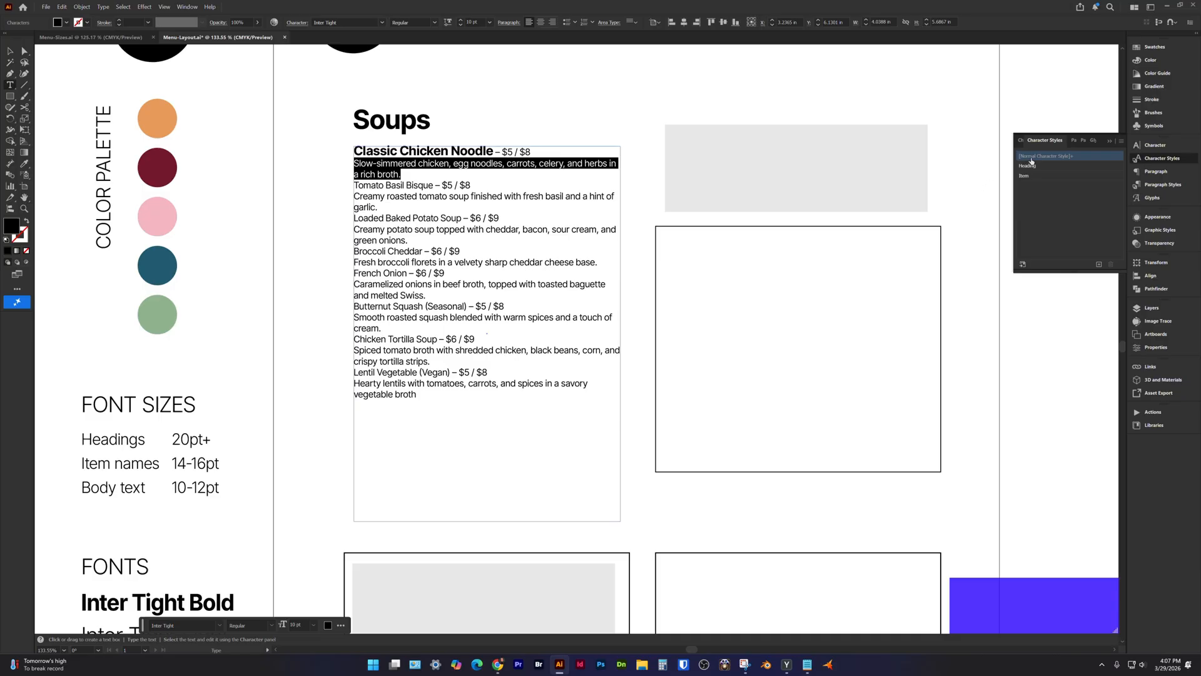
click(1100, 265)
double_click(1042, 185)
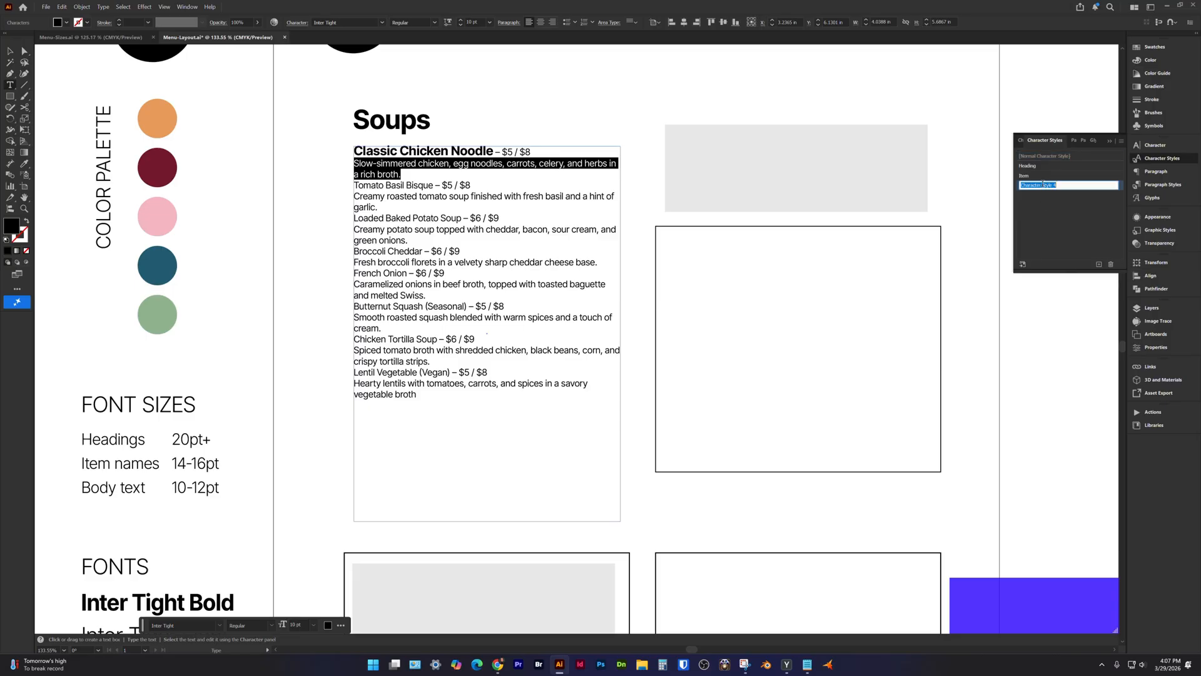
text(Body Text)
key(Return)
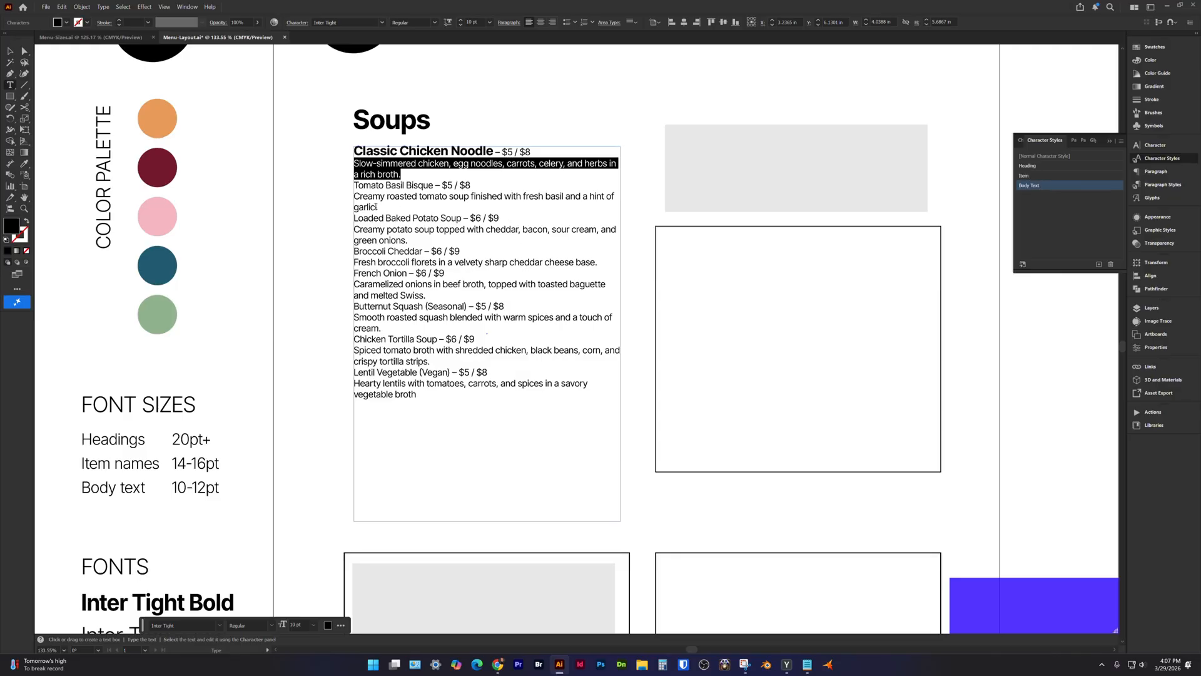
Try separating the soup items with blank lines before Tomato Basil Bisque and Broccoli Cheddar.
drag(503, 151, 543, 152)
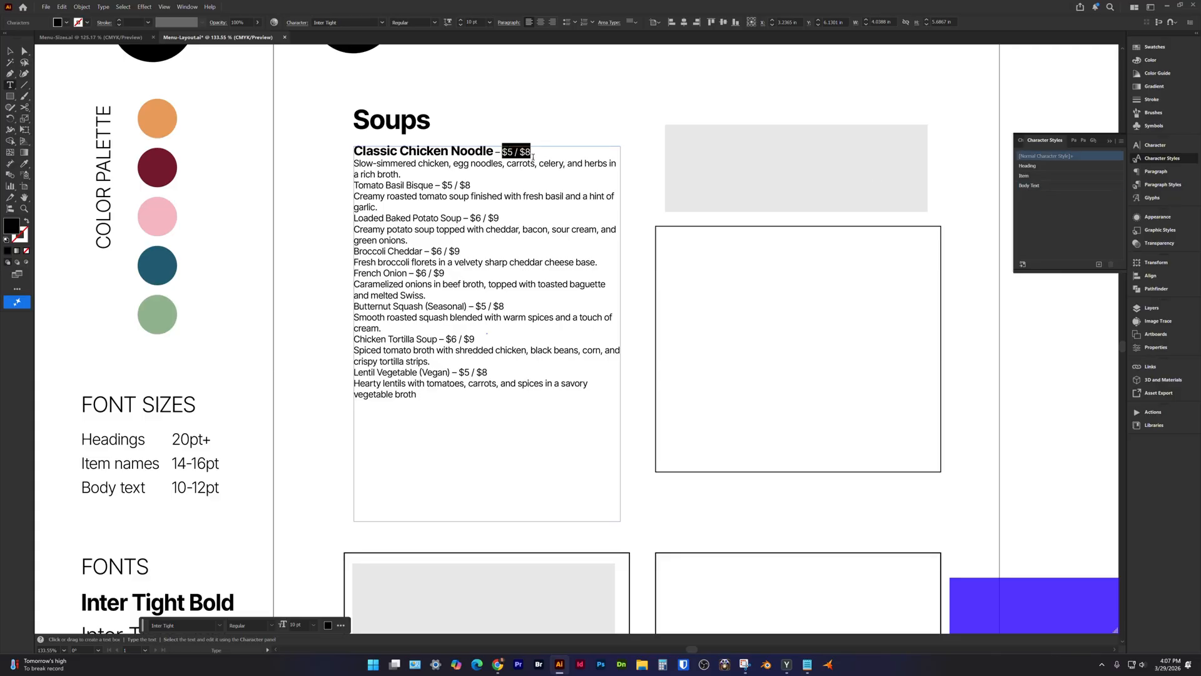
click(533, 156)
key(Down)
key(Down)
key(Return)
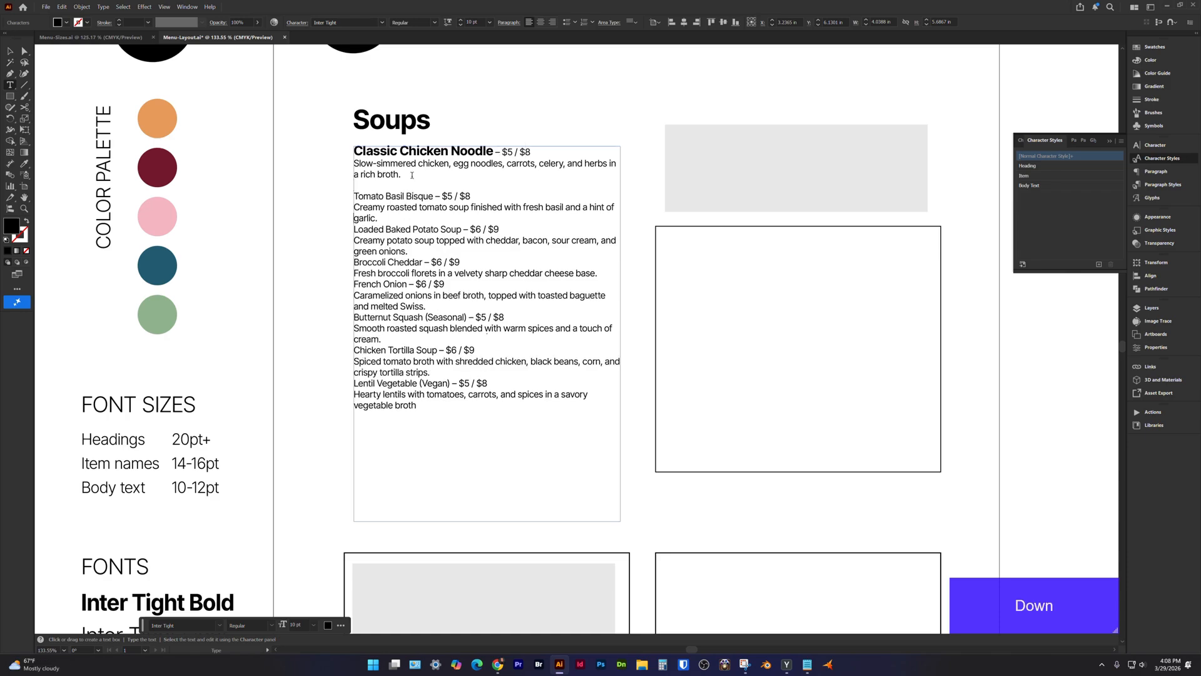
key(Down)
key(Down)
key(Down)
key(Down)
key(Down)
key(Down)
key(Down)
key(Return)
key(Return)
key(Up)
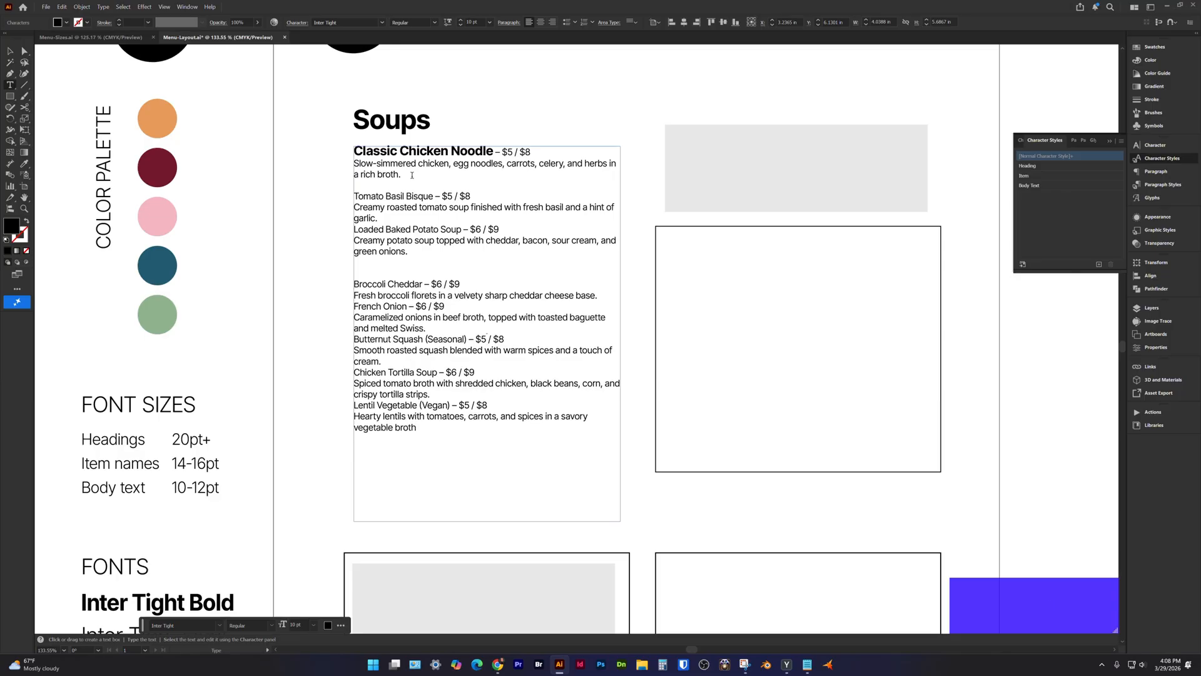
Remove the blank lines added between the soup items.
key(BackSpace)
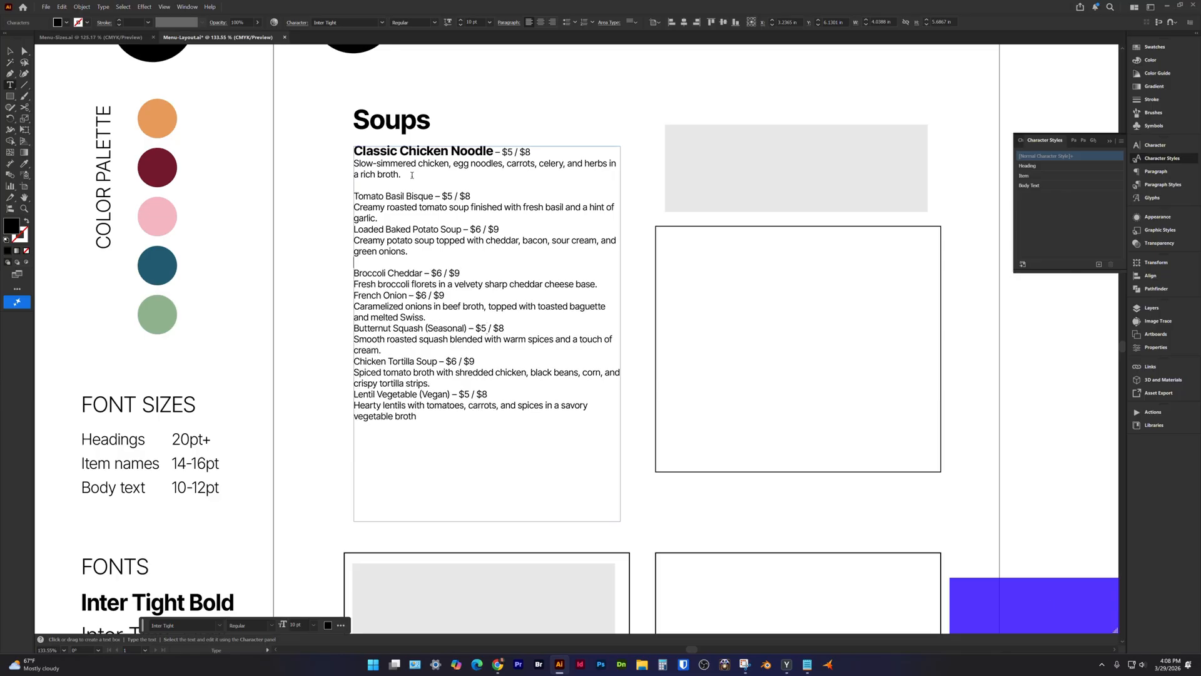
key(BackSpace)
key(Up)
key(Up)
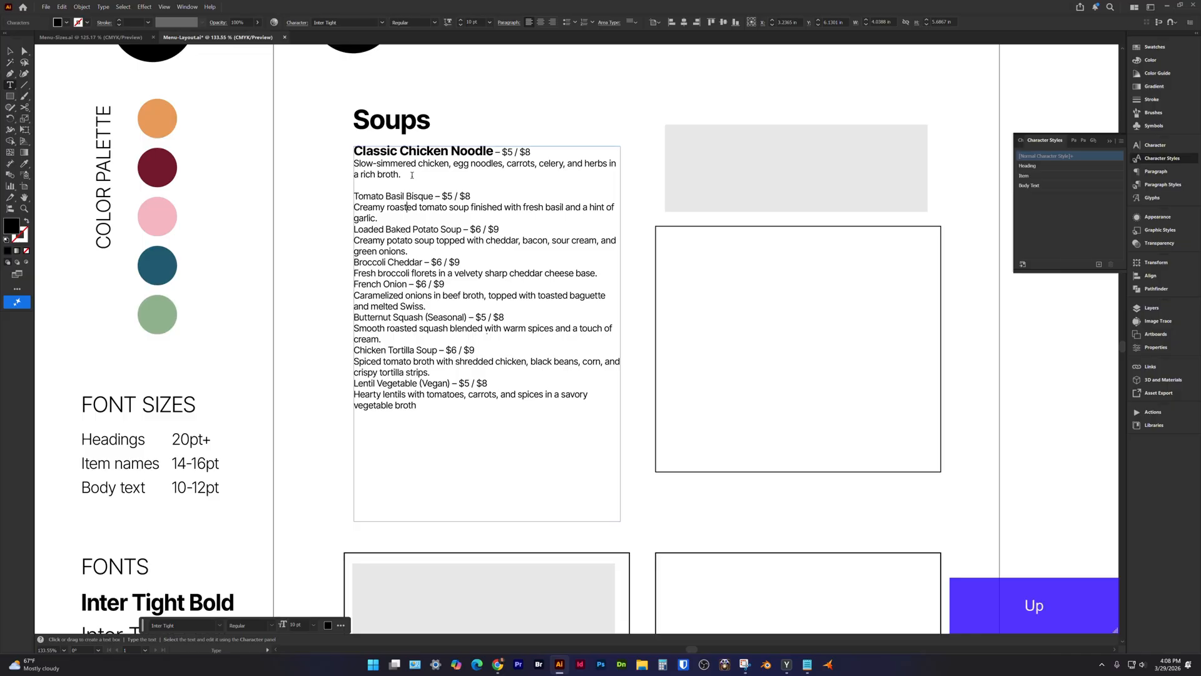
key(Up)
key(Up)
key(Delete)
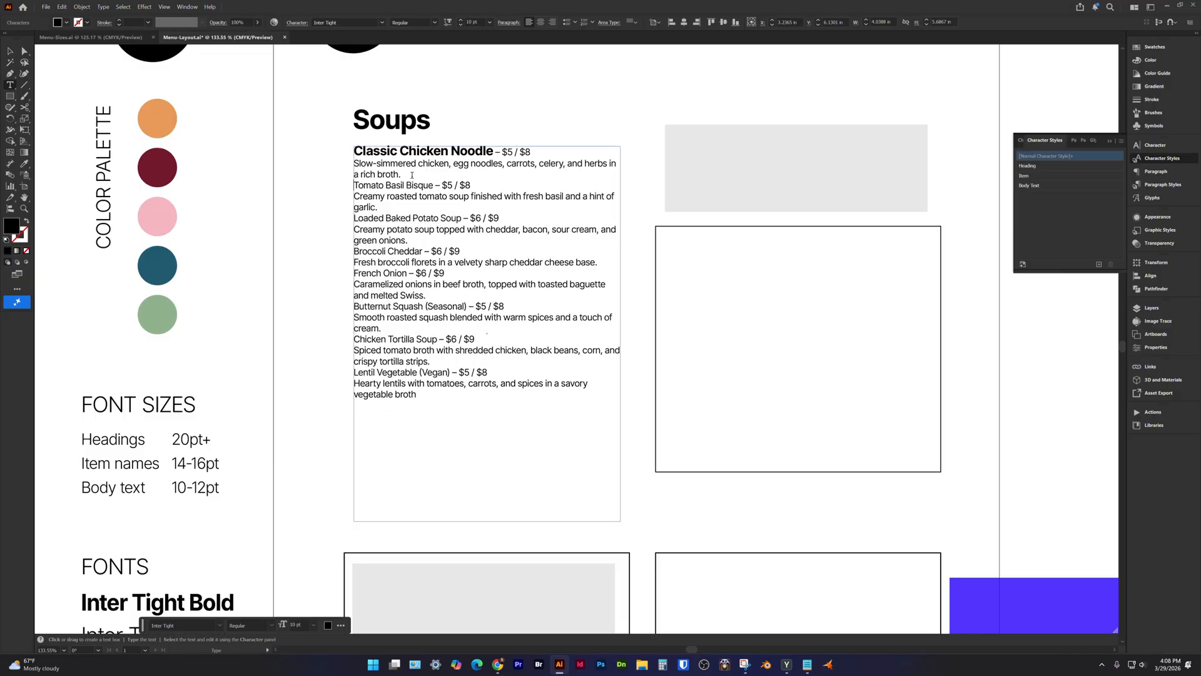
Create a paragraph style from the Classic Chicken Noodle name-and-price line and name it "Item Heading".
click(412, 175)
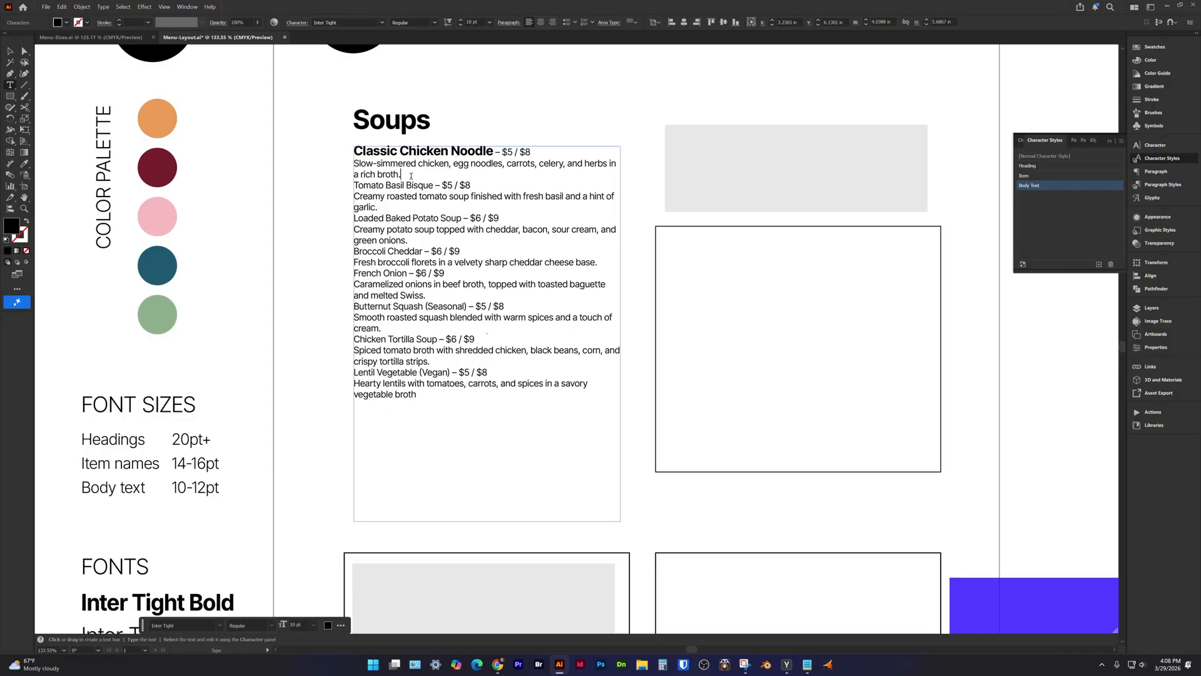
triple_click(376, 152)
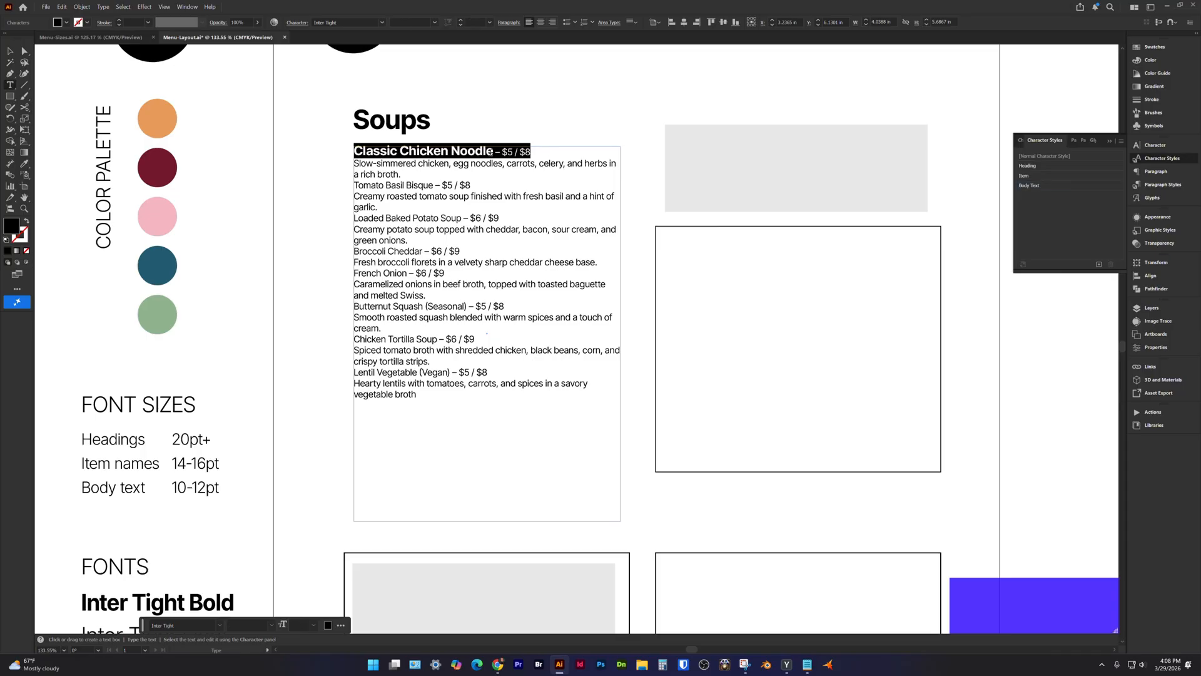
click(1160, 185)
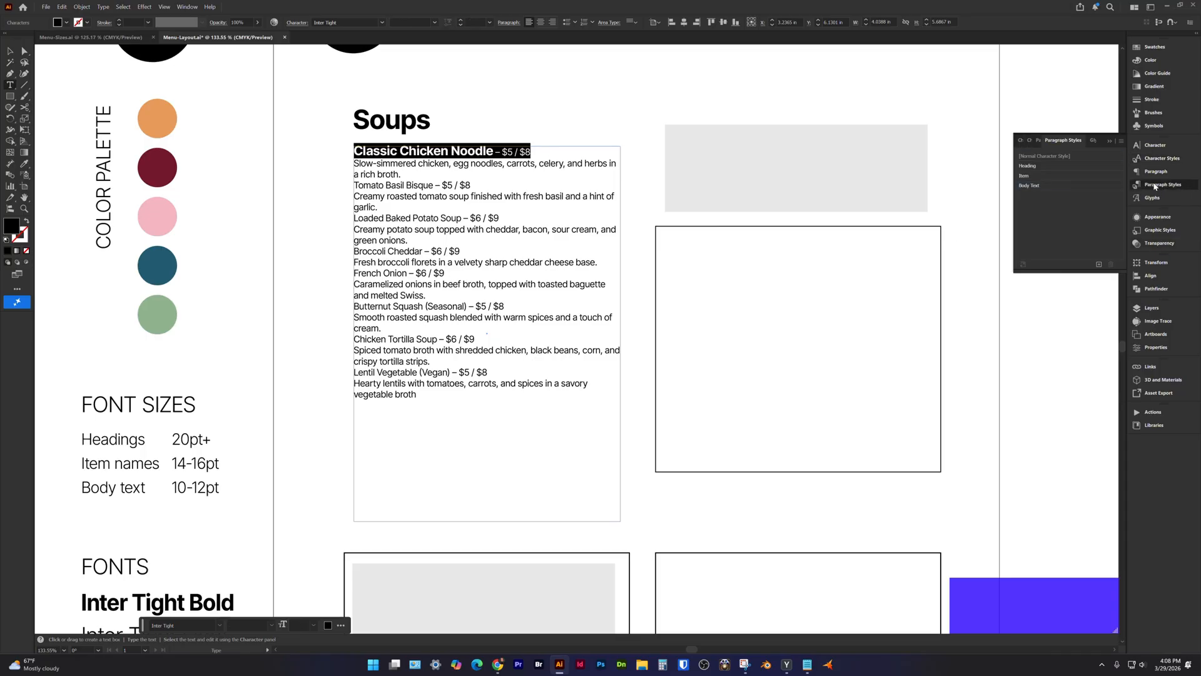
click(1099, 265)
click(1044, 166)
double_click(1045, 167)
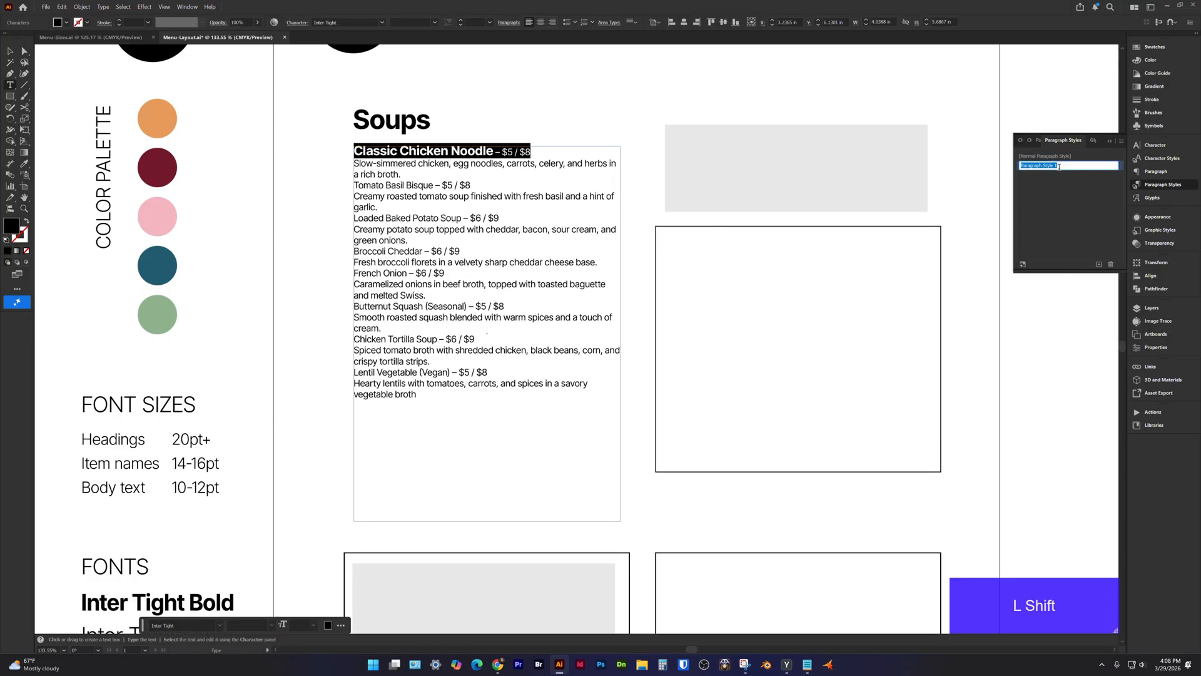
text(Item Heading)
key(Return)
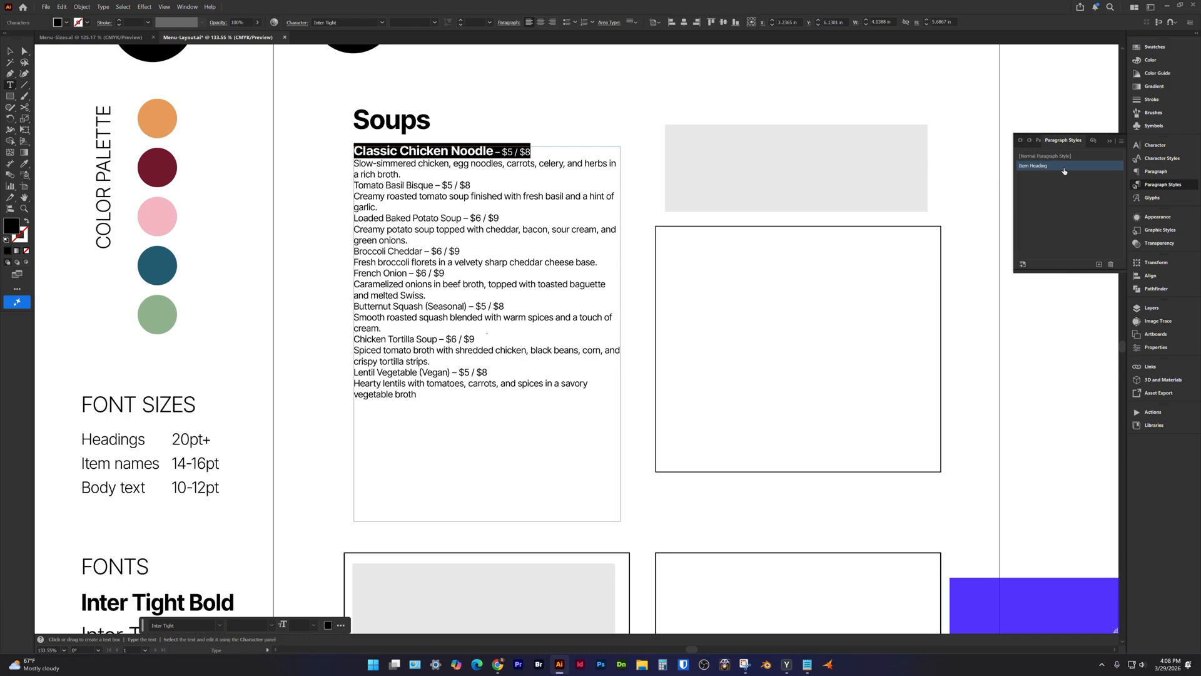
Set the Item Heading paragraph style's space after to 3 pt.
click(1058, 170)
double_click(1058, 170)
drag(811, 218, 791, 138)
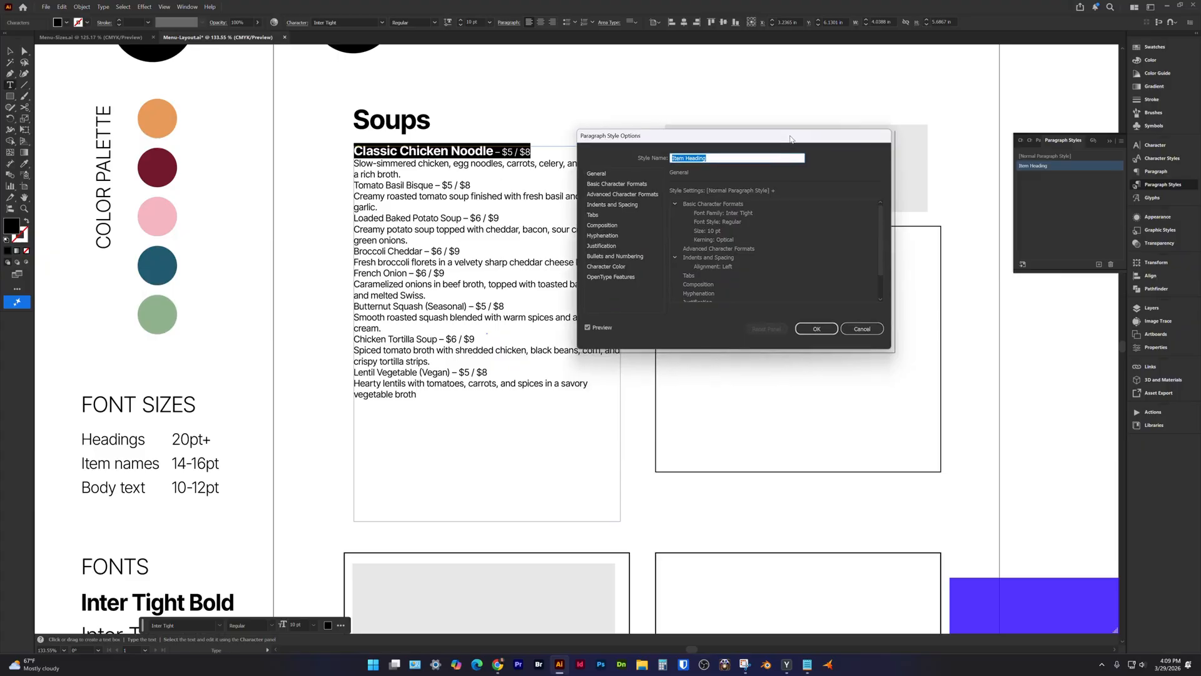
click(605, 207)
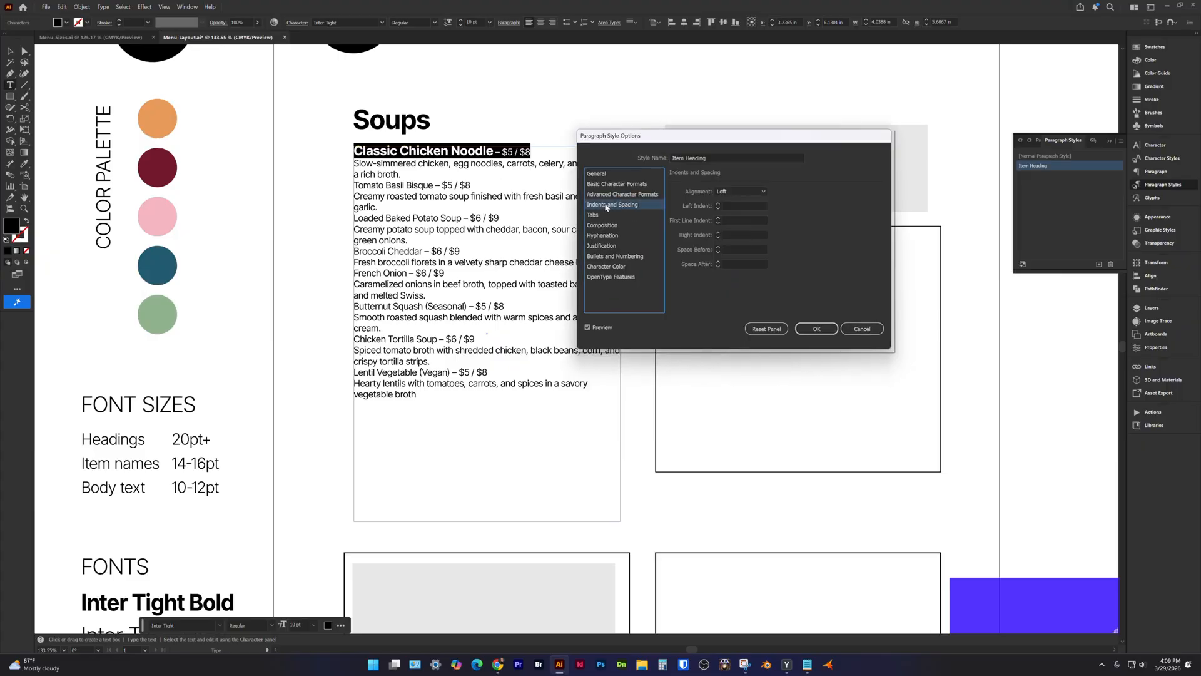
click(720, 263)
double_click(719, 261)
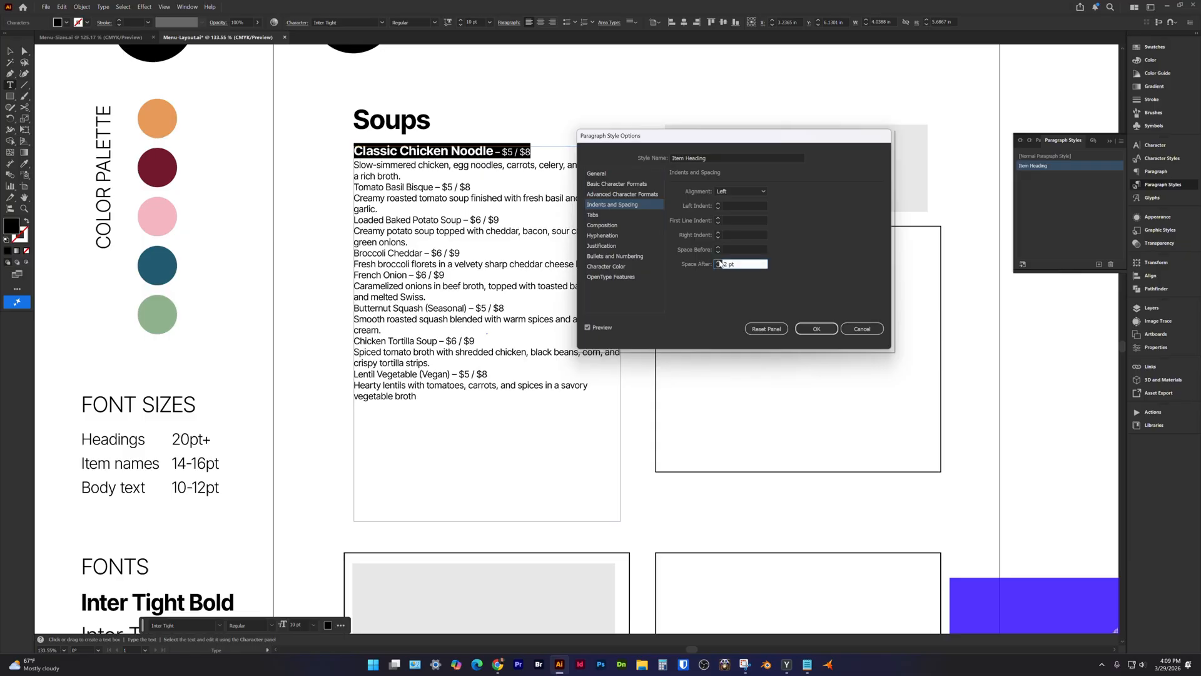
click(719, 261)
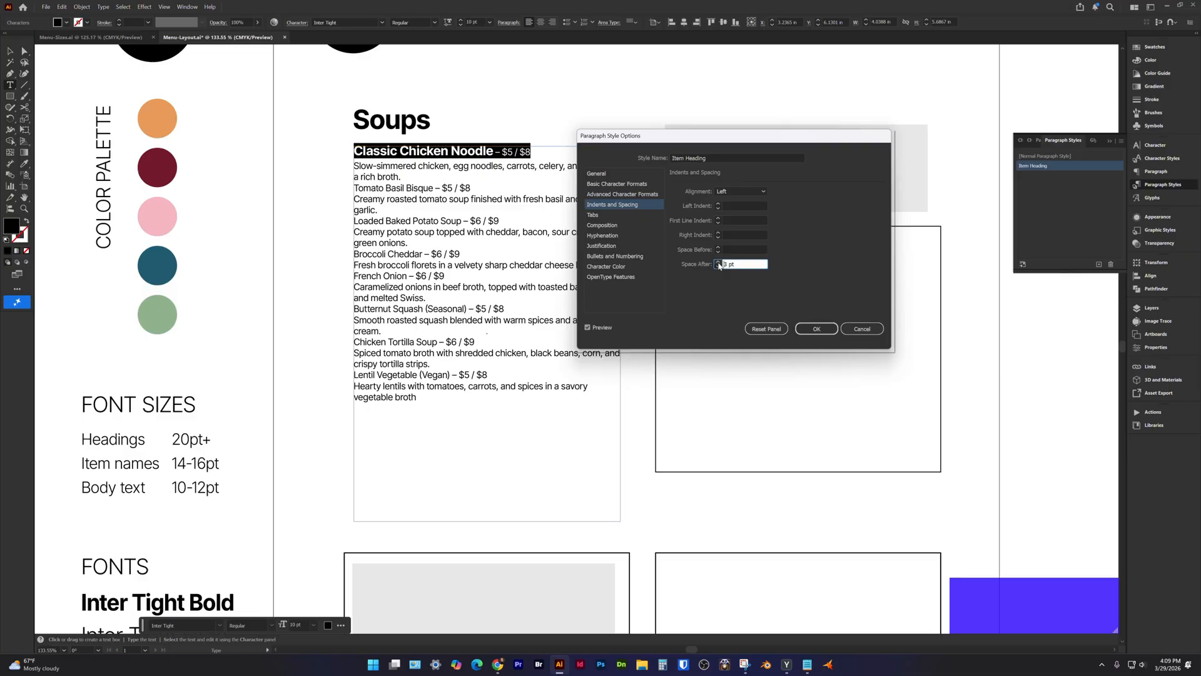
click(816, 330)
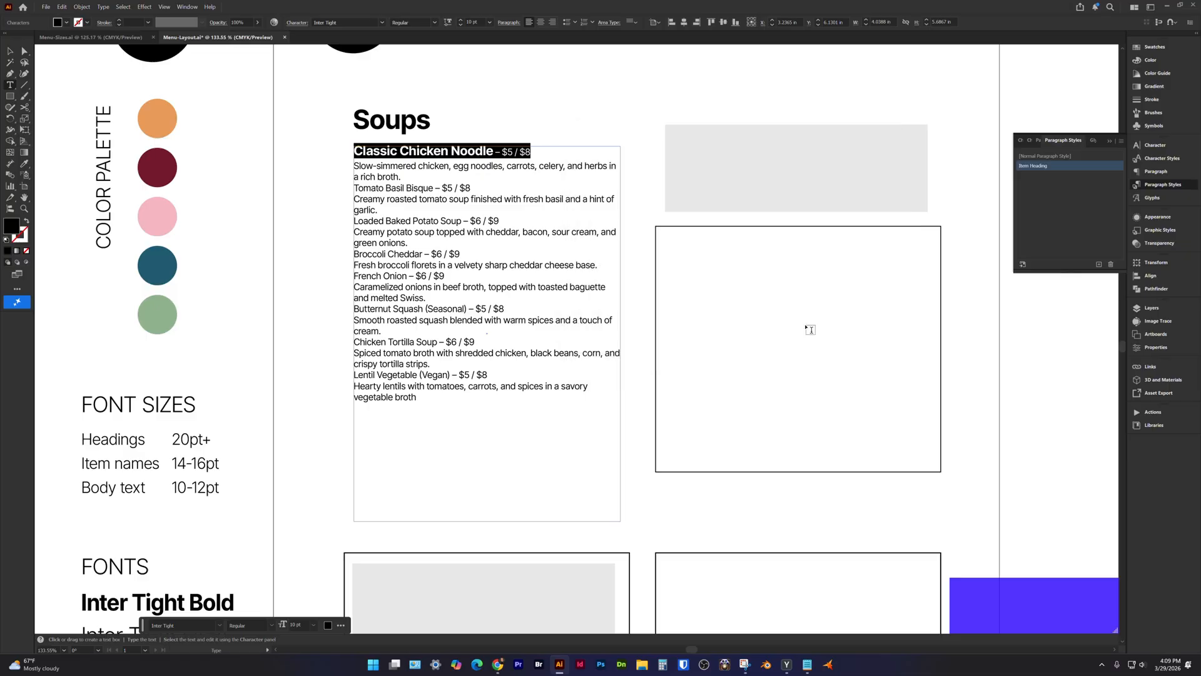
Create a paragraph style from the Classic Chicken Noodle description and name it "Item Description".
click(407, 178)
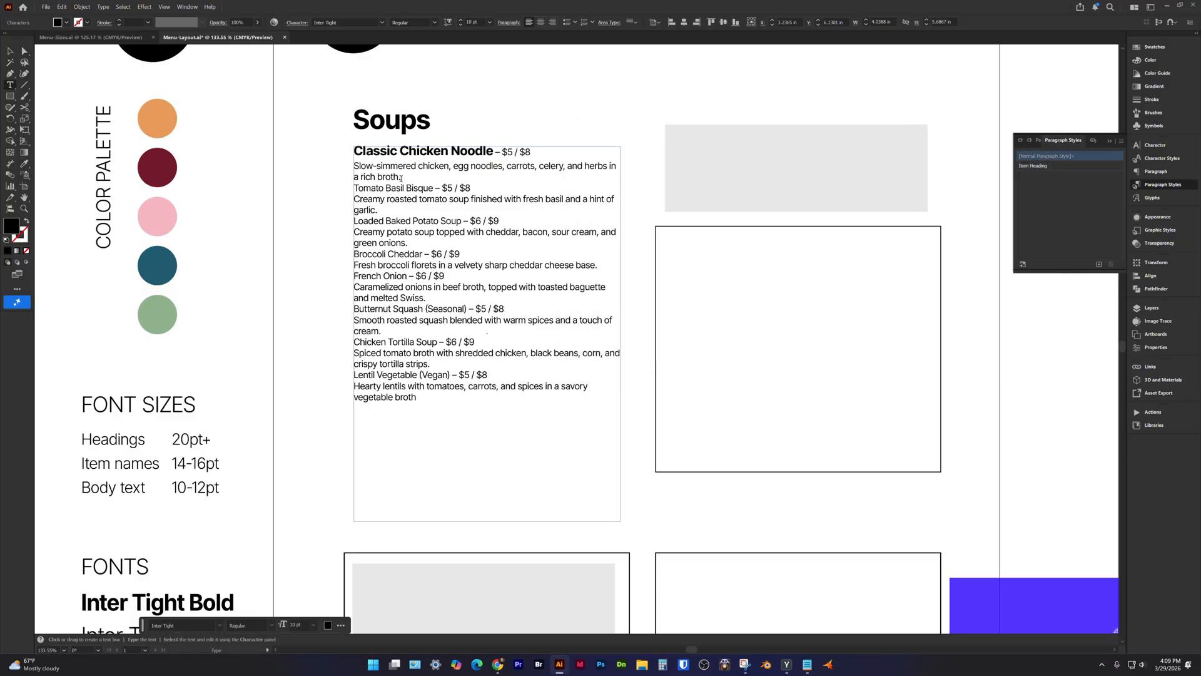
drag(401, 178, 349, 168)
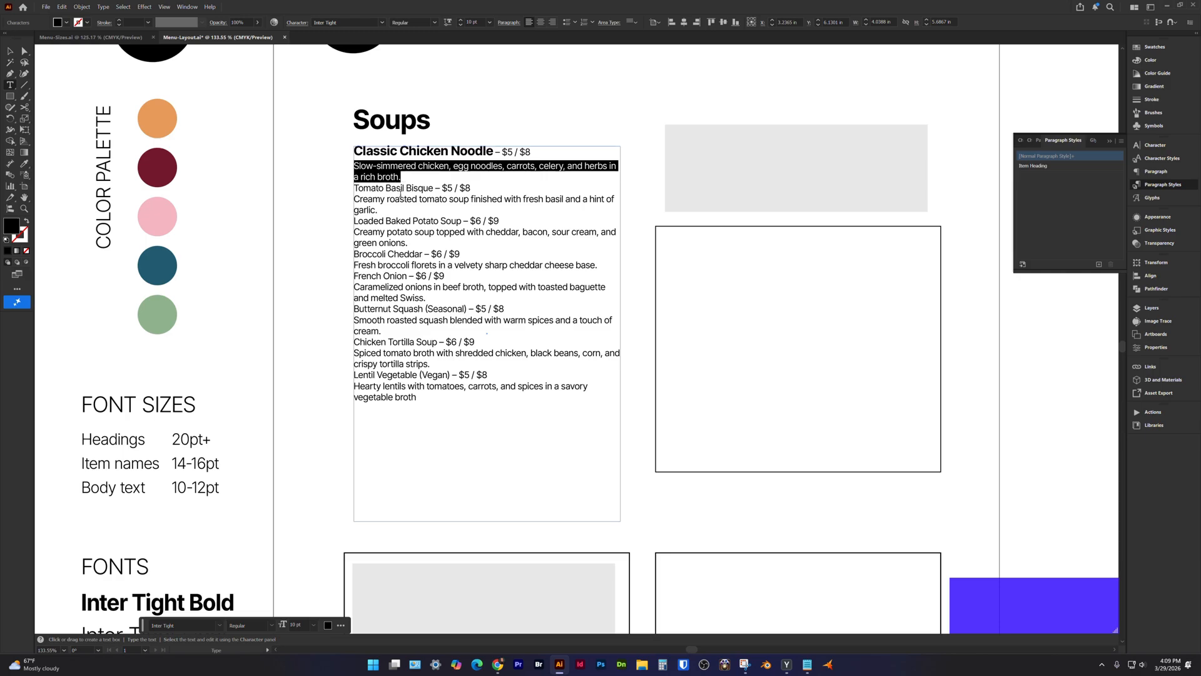
click(1100, 265)
double_click(1038, 175)
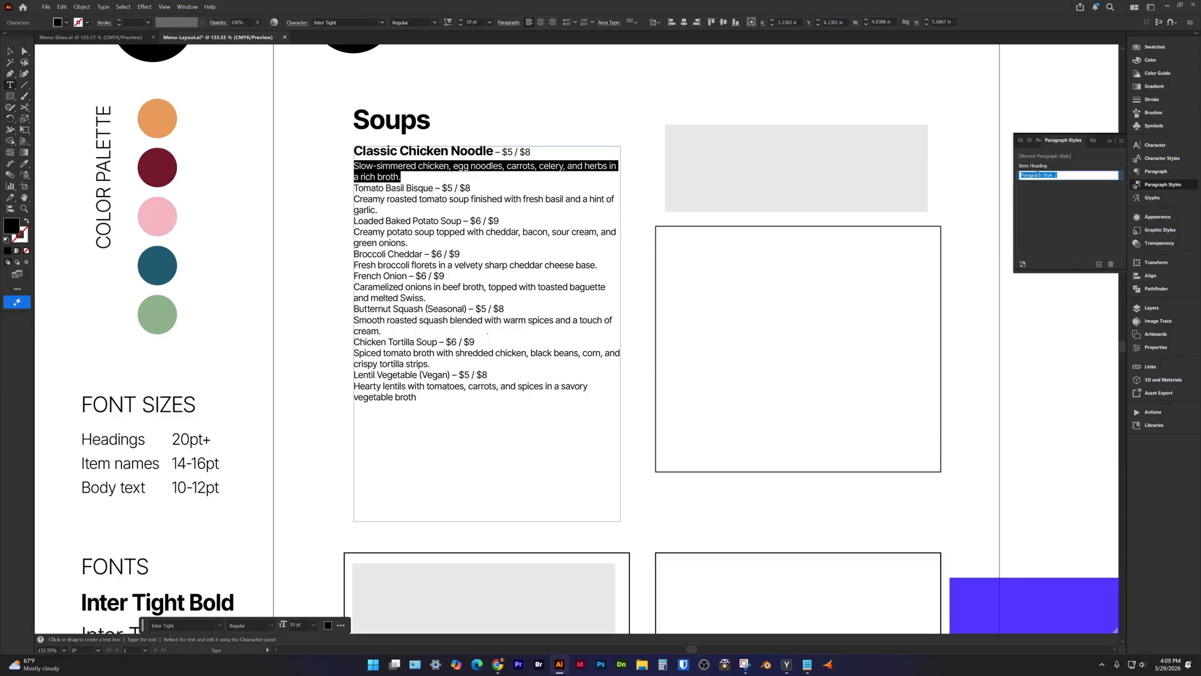
text(Item Description)
key(Return)
Set the Item Description paragraph style's space after to 10 pt.
double_click(1064, 177)
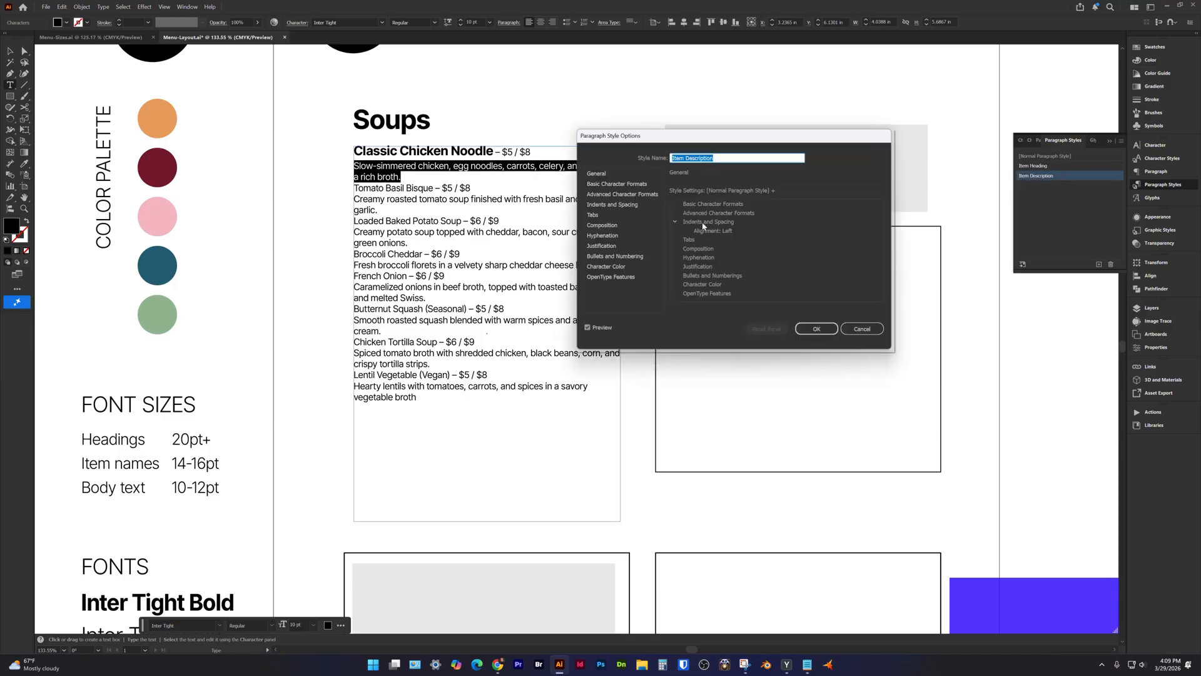
click(625, 207)
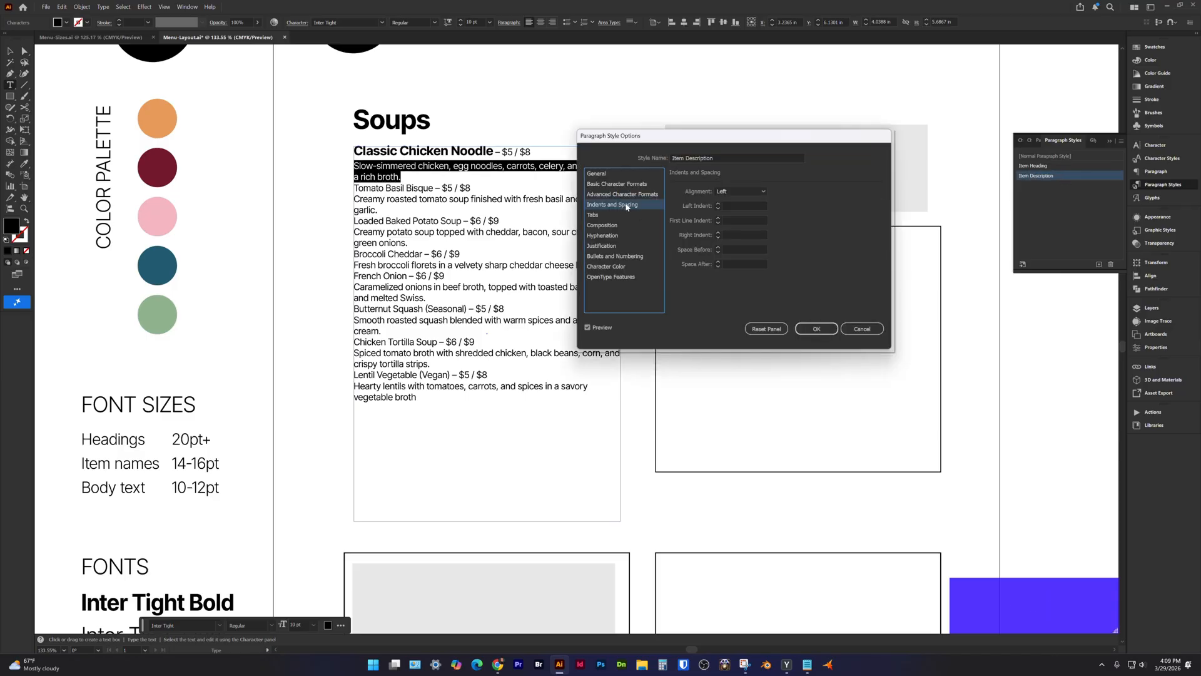
click(719, 262)
click(718, 262)
click(718, 262)
click(718, 262)
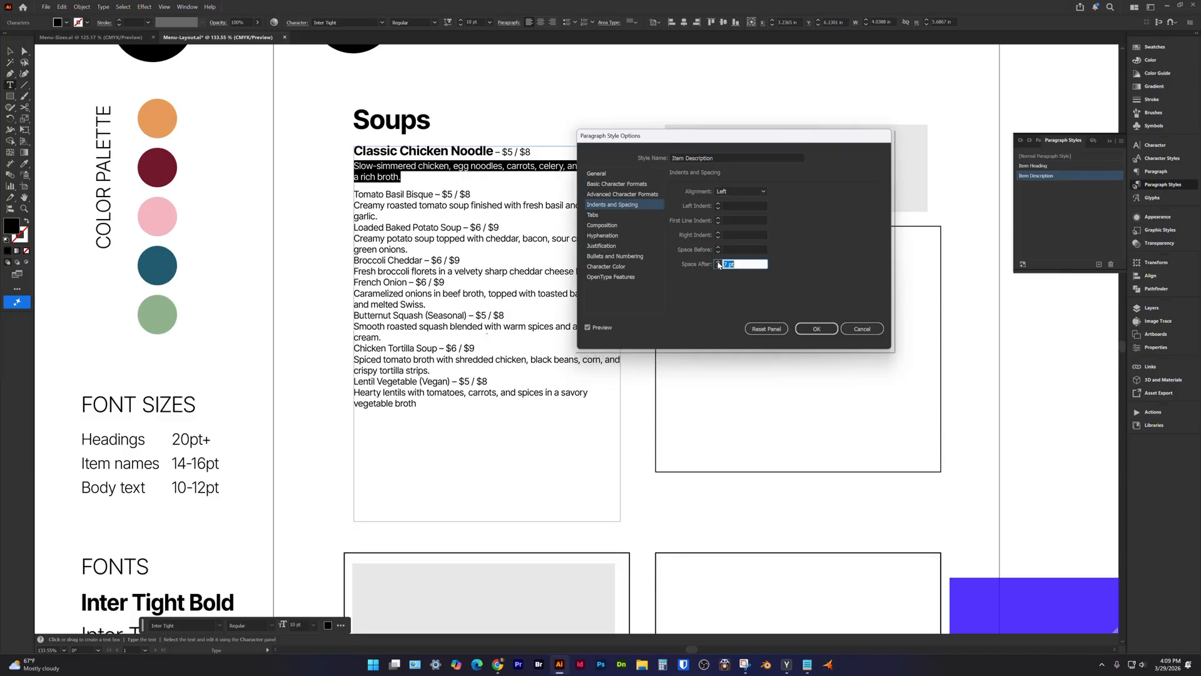
click(719, 262)
click(719, 262)
click(718, 262)
click(719, 262)
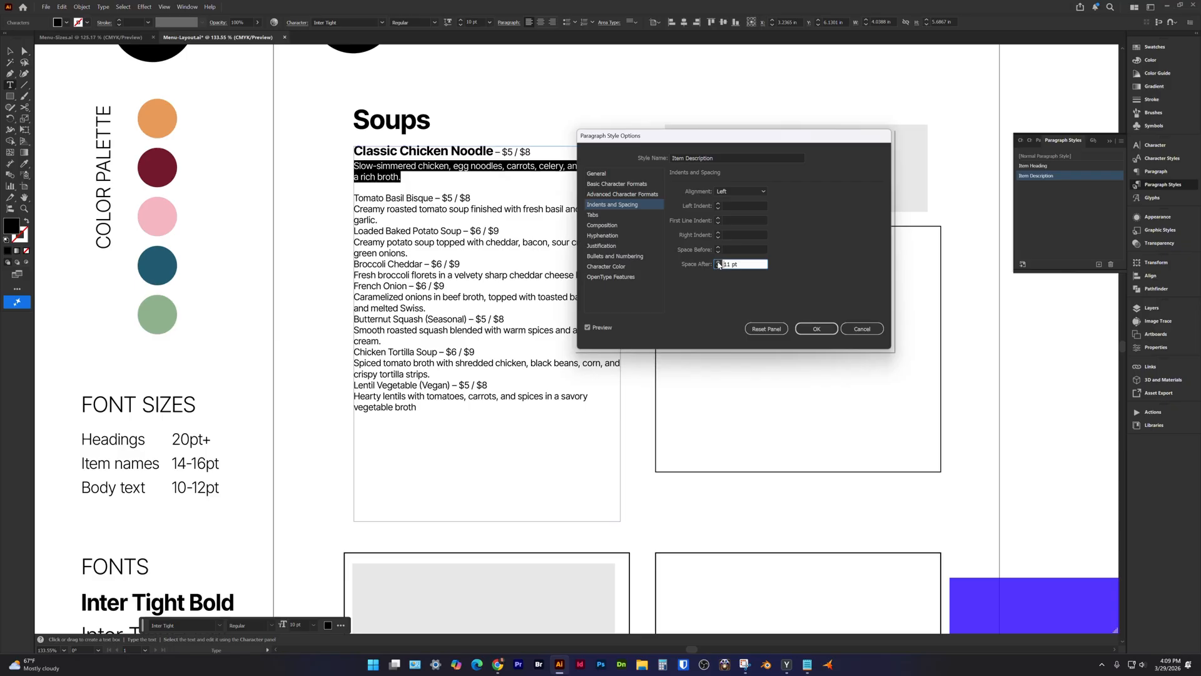
click(718, 267)
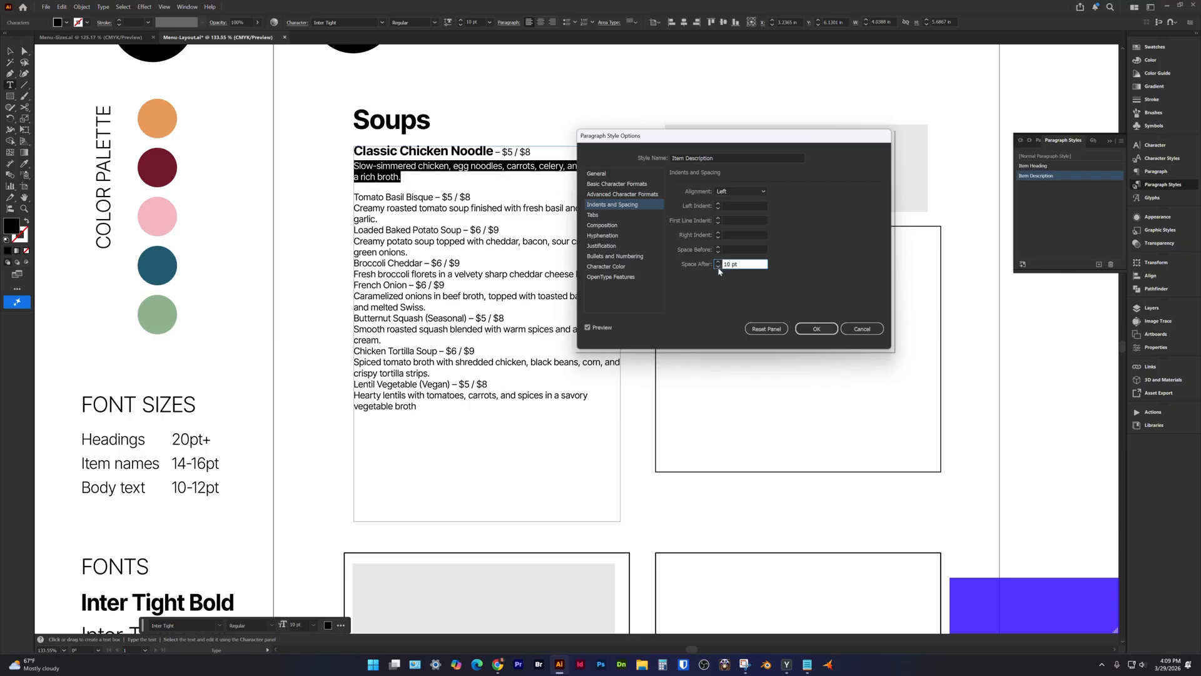
click(815, 331)
click(815, 332)
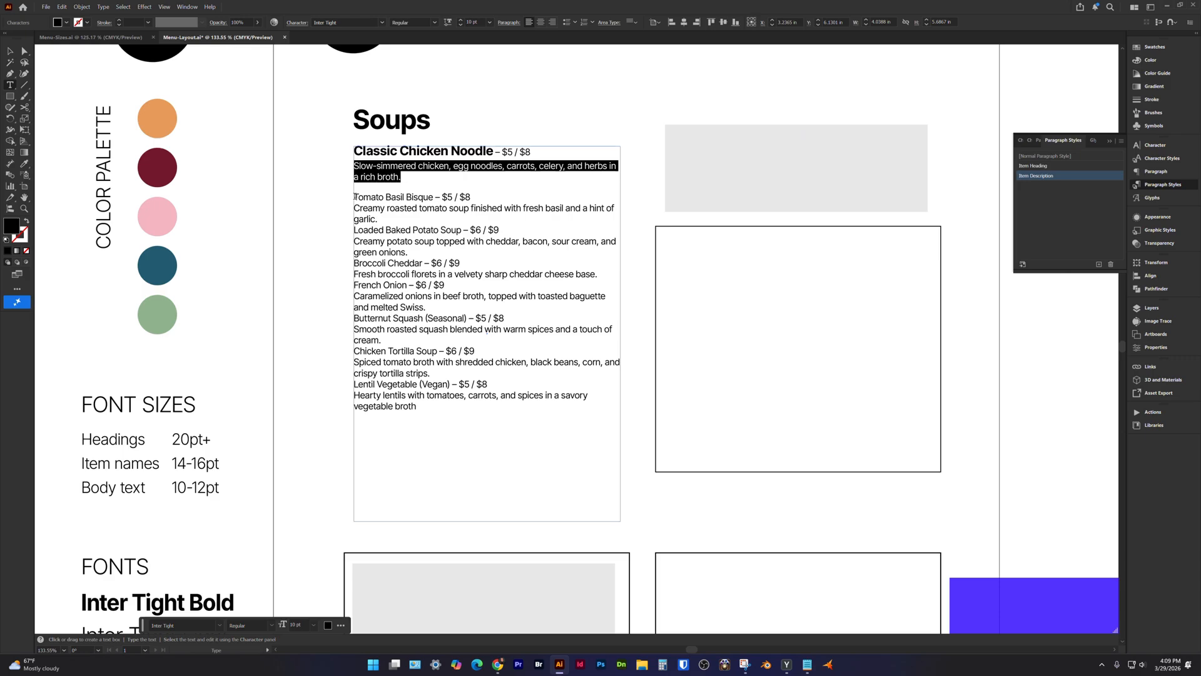
click(413, 174)
drag(399, 179, 555, 143)
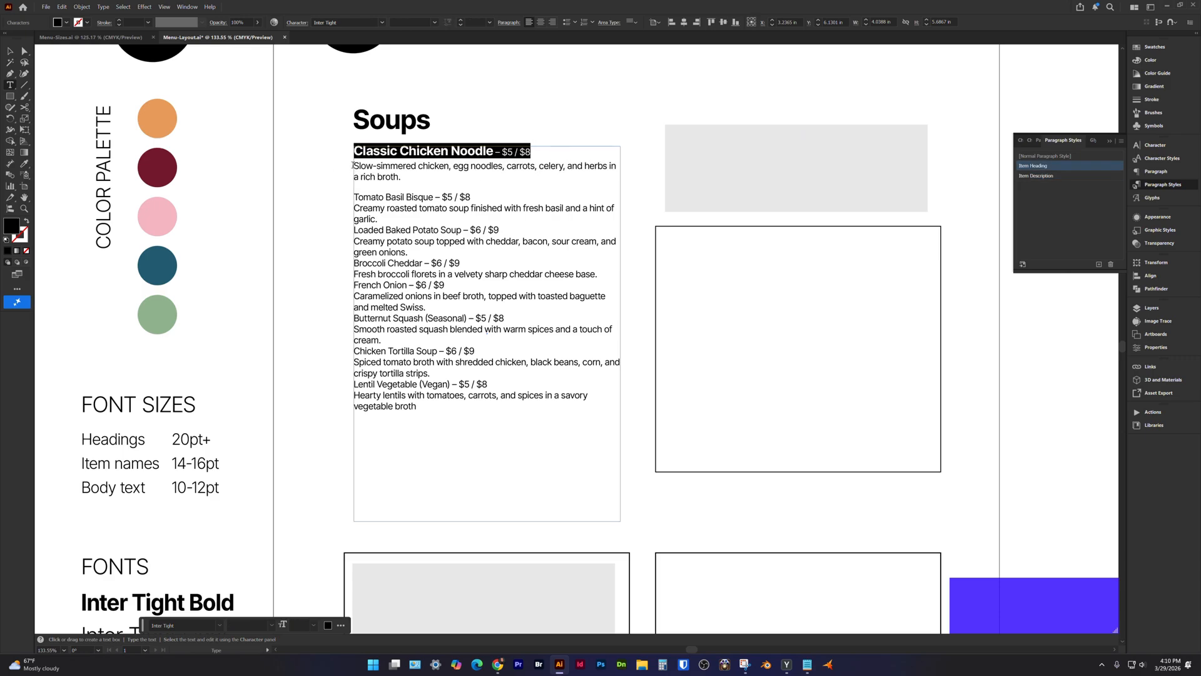
drag(353, 165, 542, 148)
drag(405, 179, 350, 167)
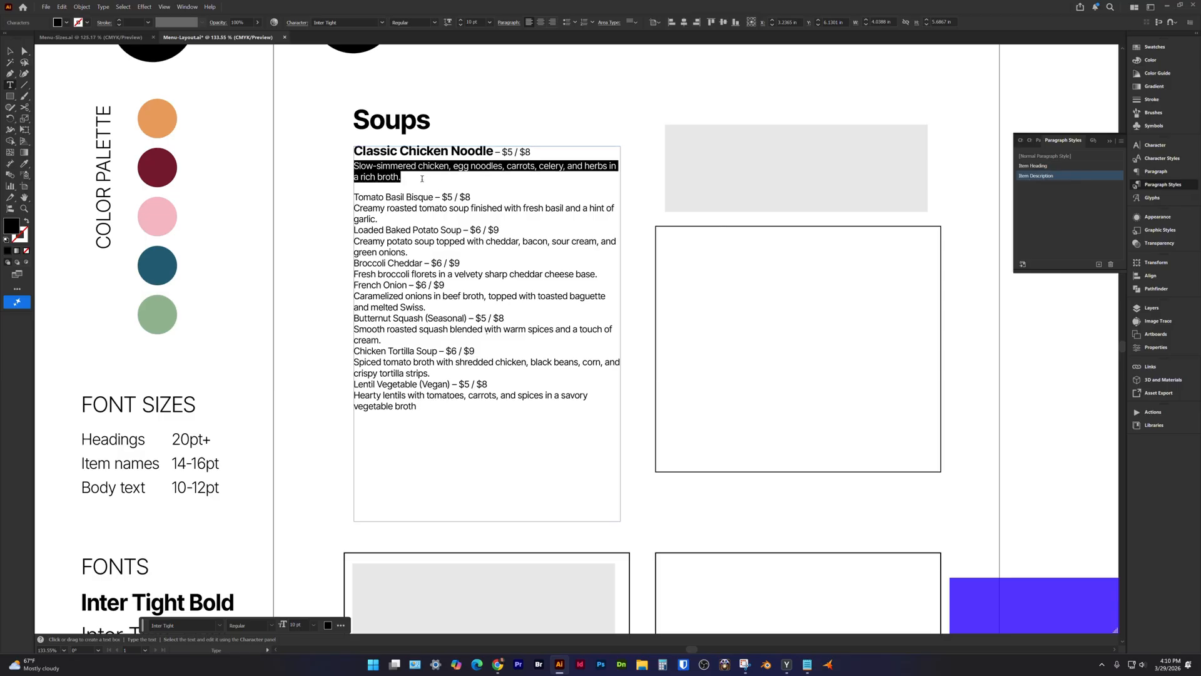
Apply the Body Text character style to all soup items from Tomato Basil Bisque through the Lentil Vegetable description.
click(361, 199)
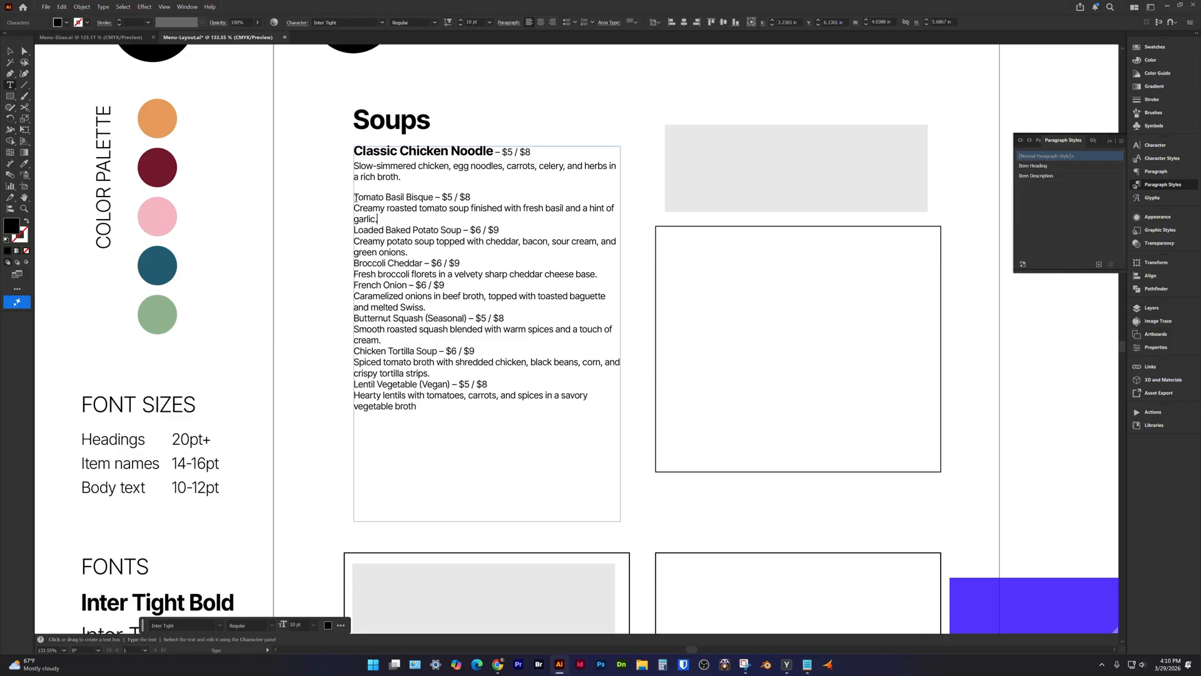
drag(355, 197, 469, 414)
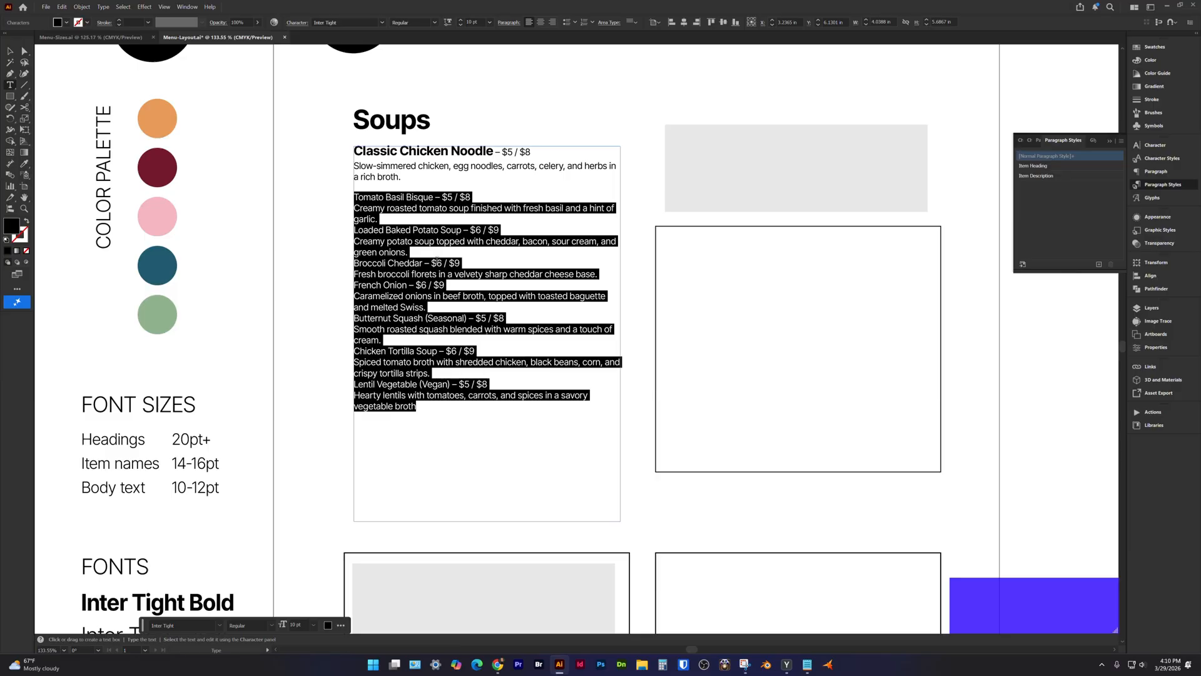
click(1158, 159)
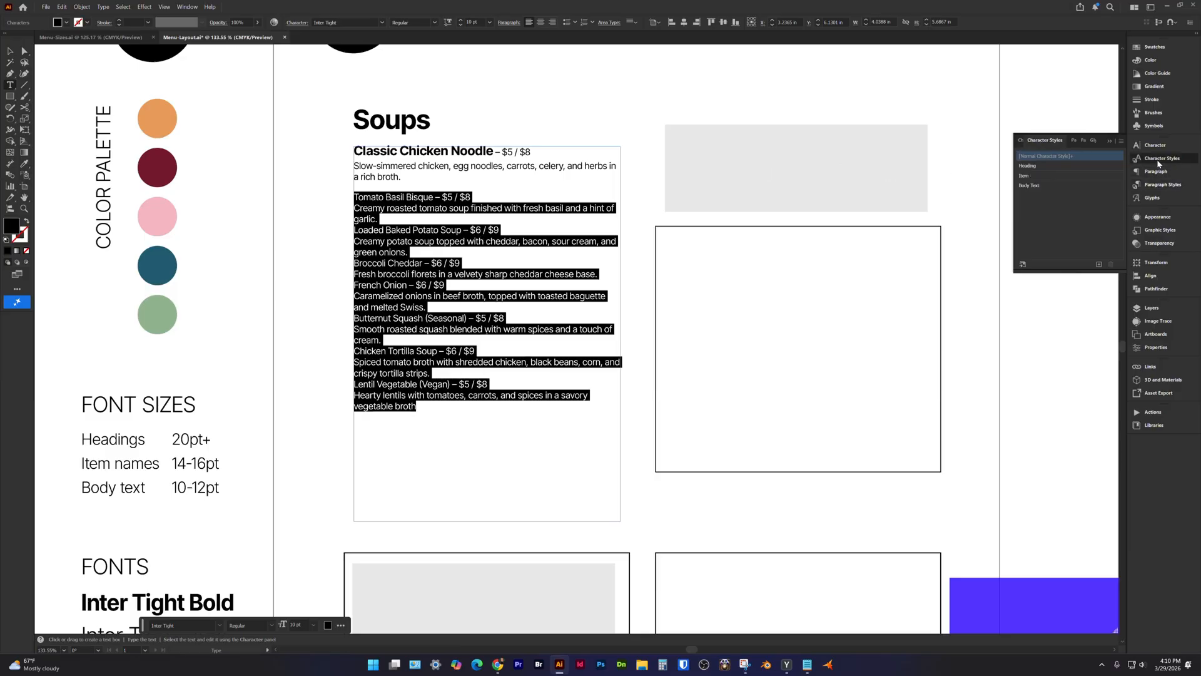
click(1021, 187)
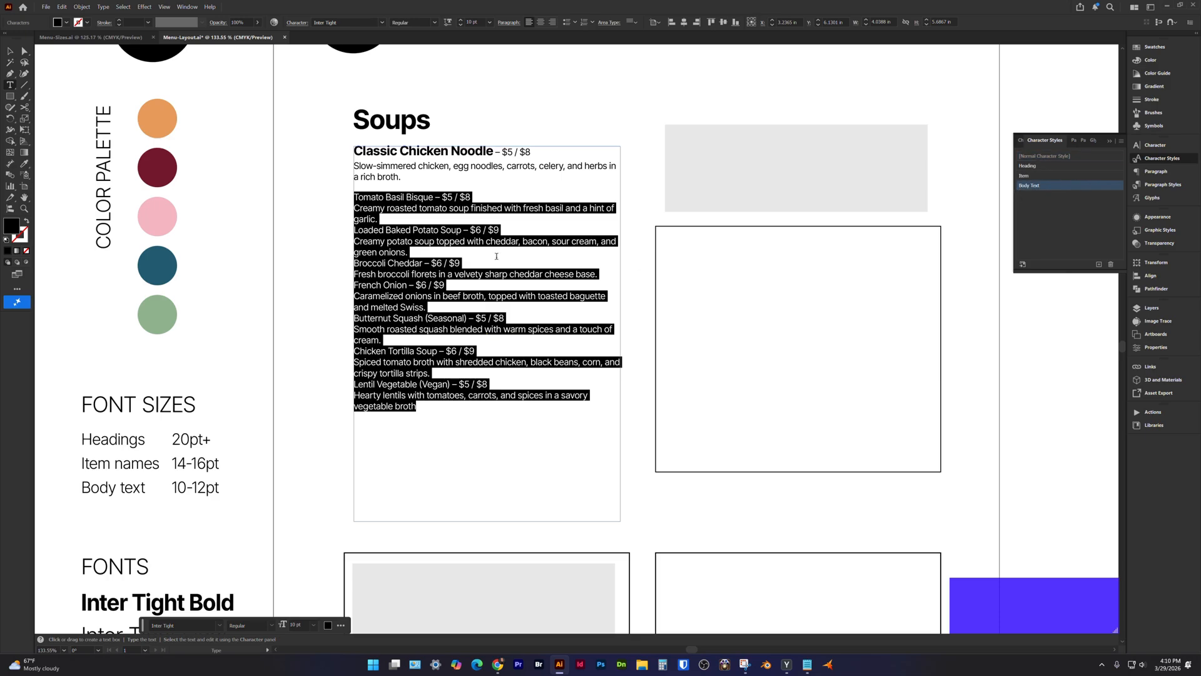
Apply the Item Description paragraph style to the same soup text and rename that style "Body Text".
click(1155, 186)
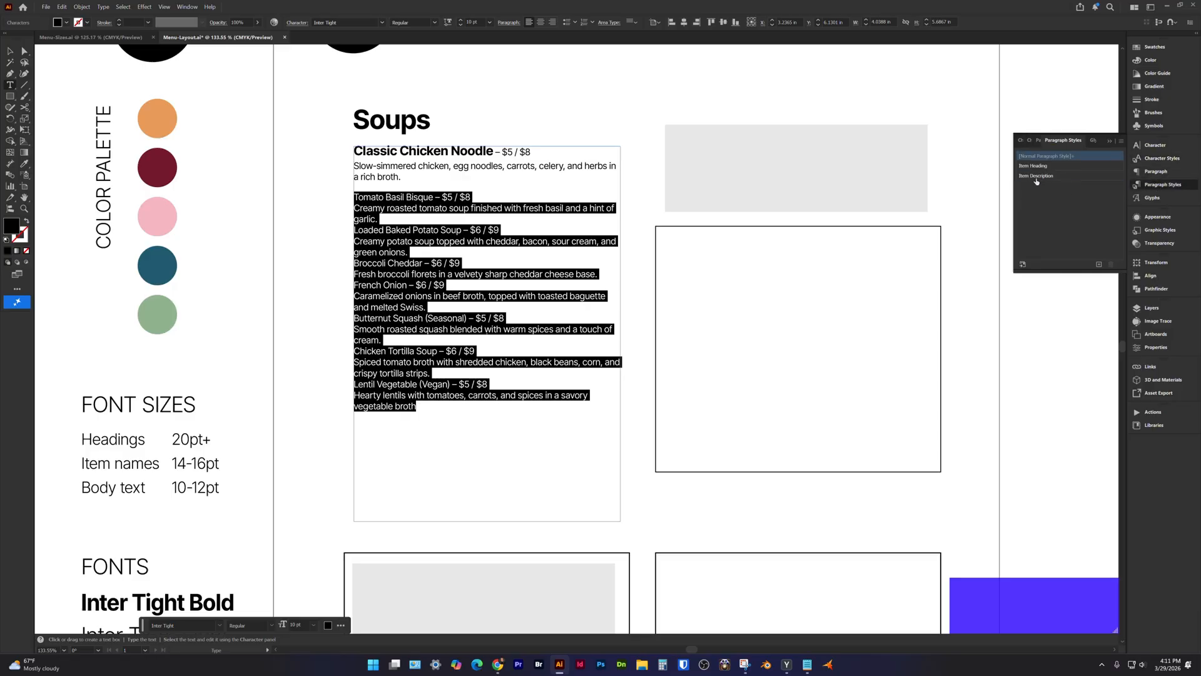
double_click(1023, 176)
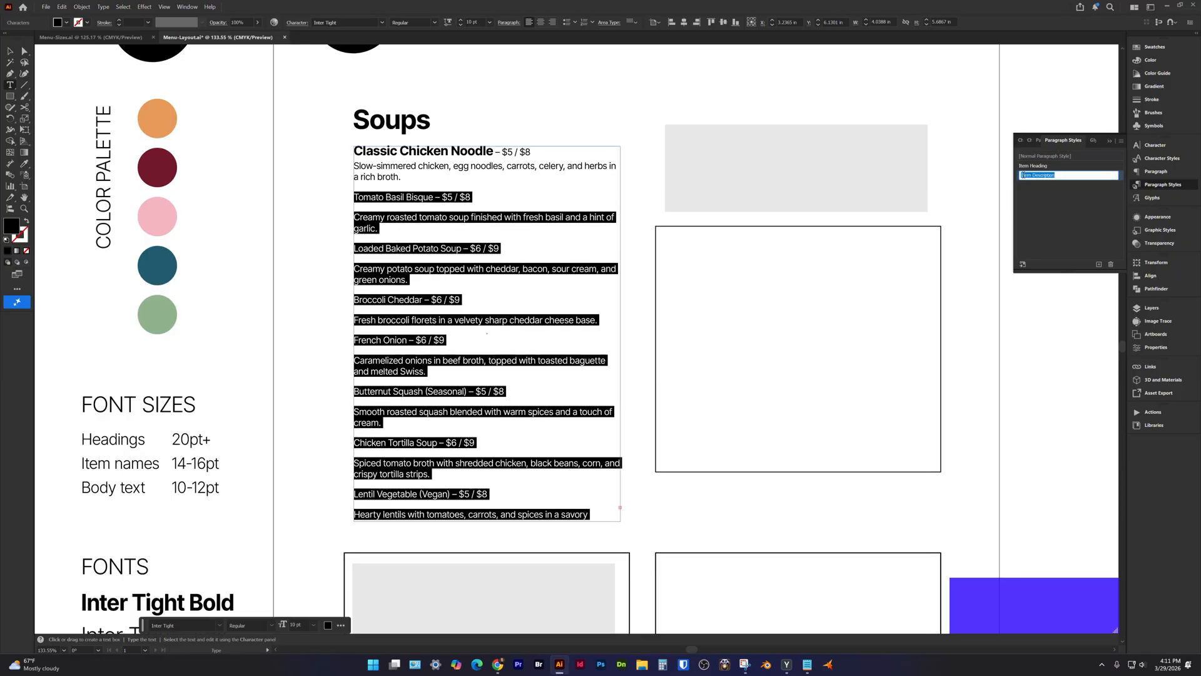
text(Body Text)
key(Return)
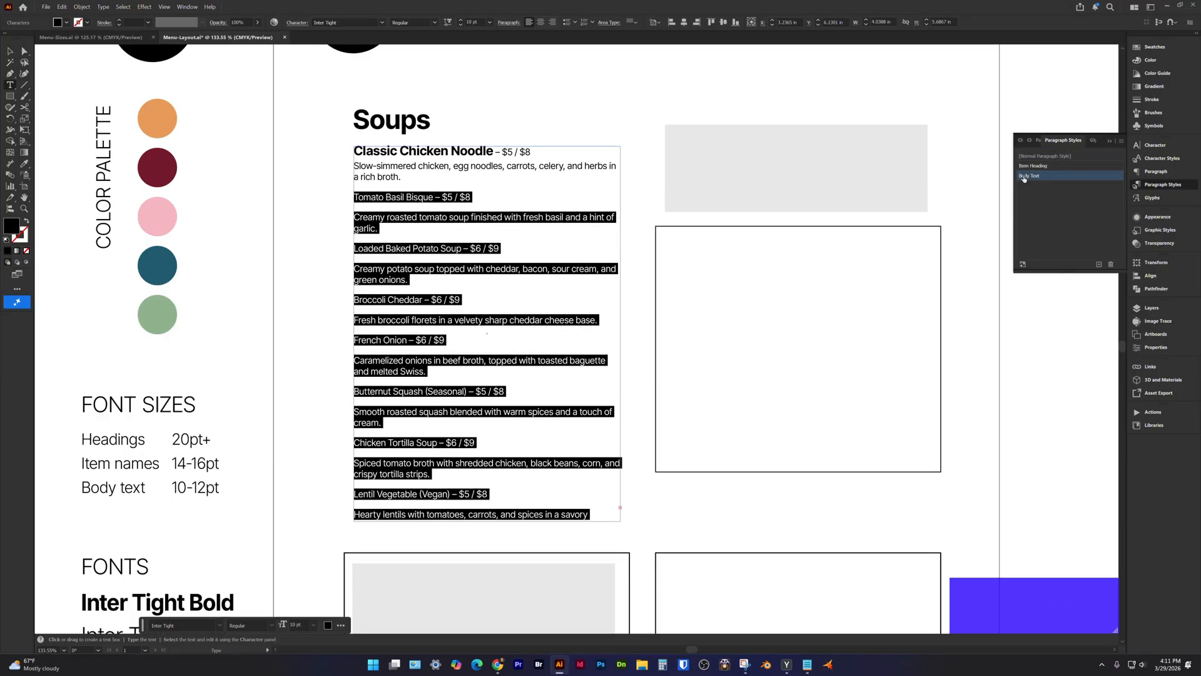
click(1138, 160)
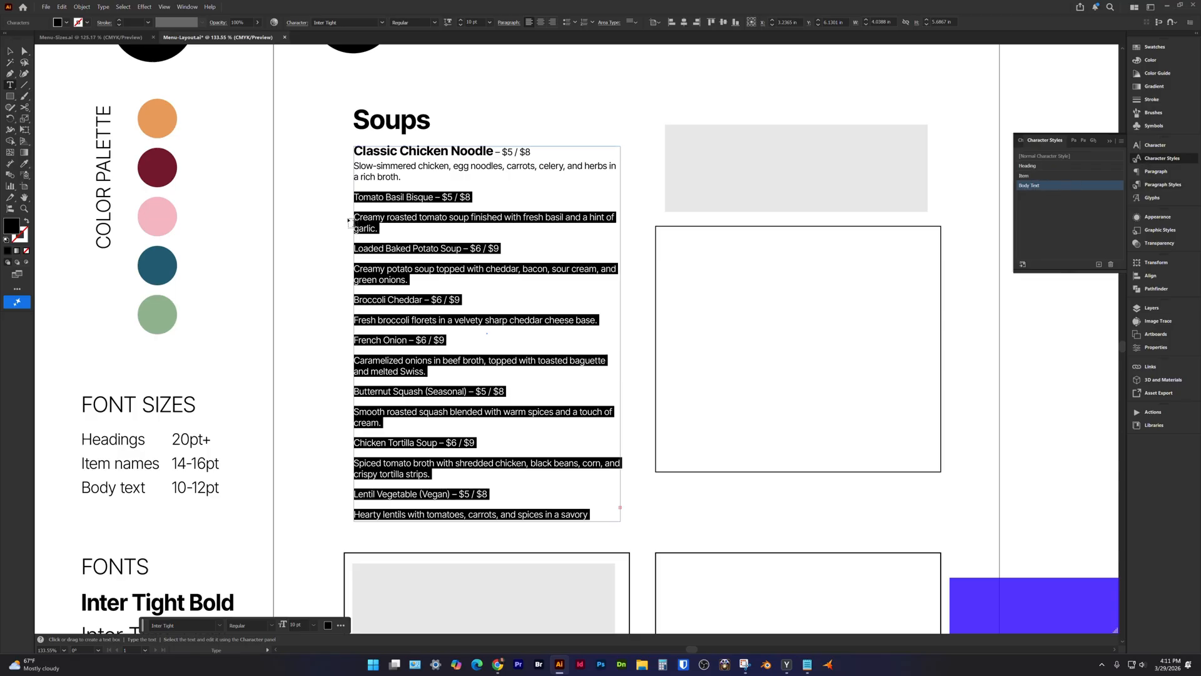
click(1162, 185)
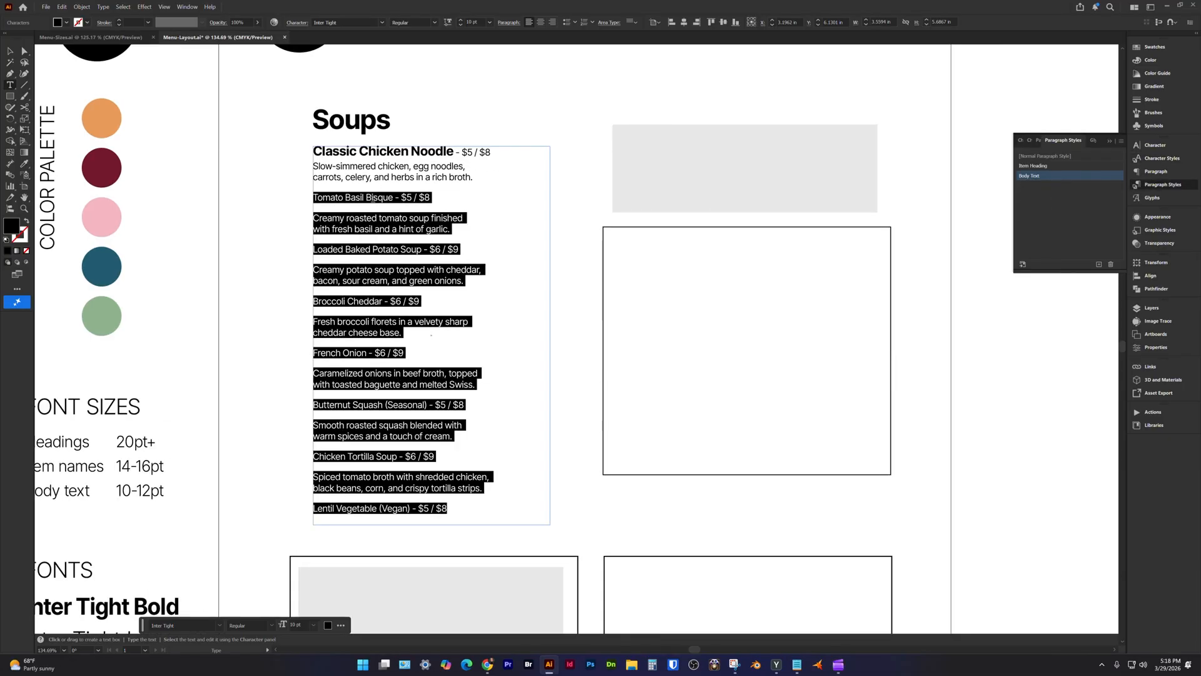
Copy the Classic Chicken Noodle name formatting onto the Tomato Basil Bisque name with the Eyedropper.
click(335, 197)
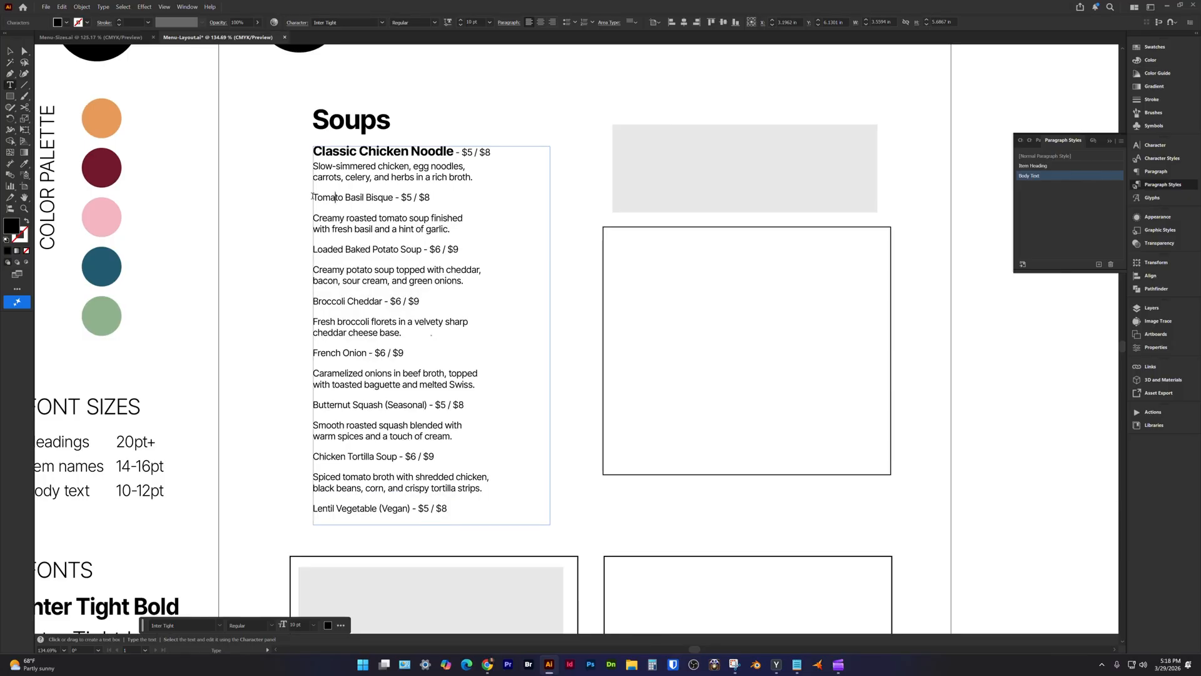
drag(313, 197, 408, 204)
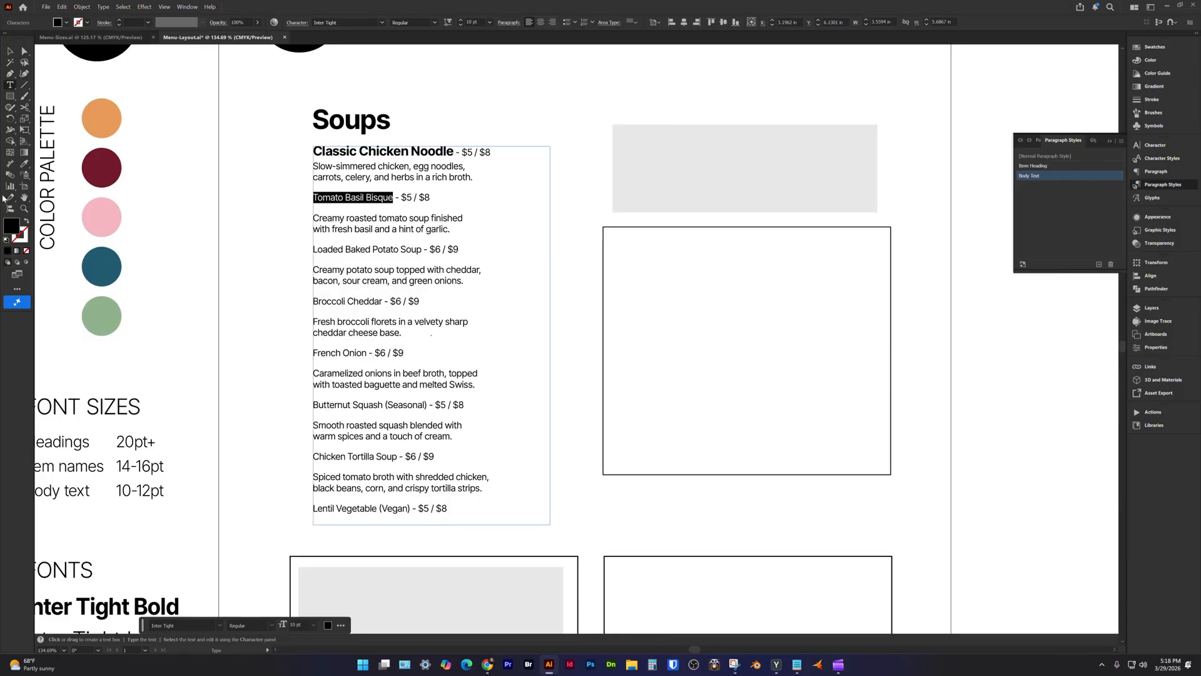
click(23, 164)
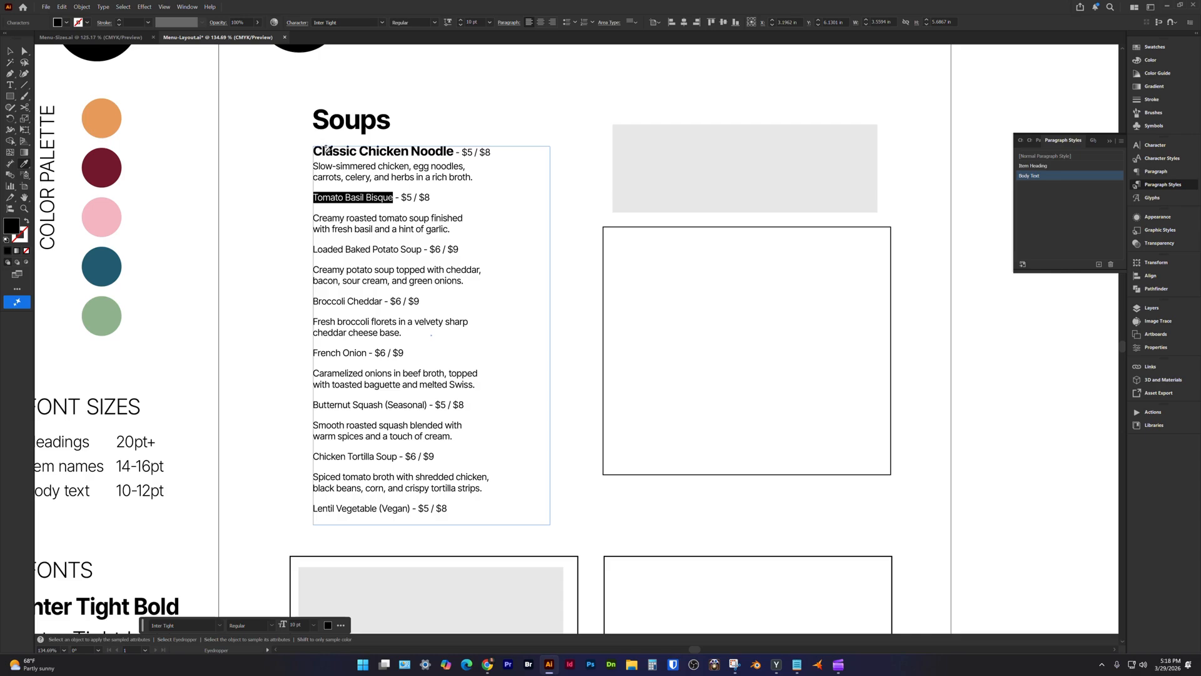
click(337, 150)
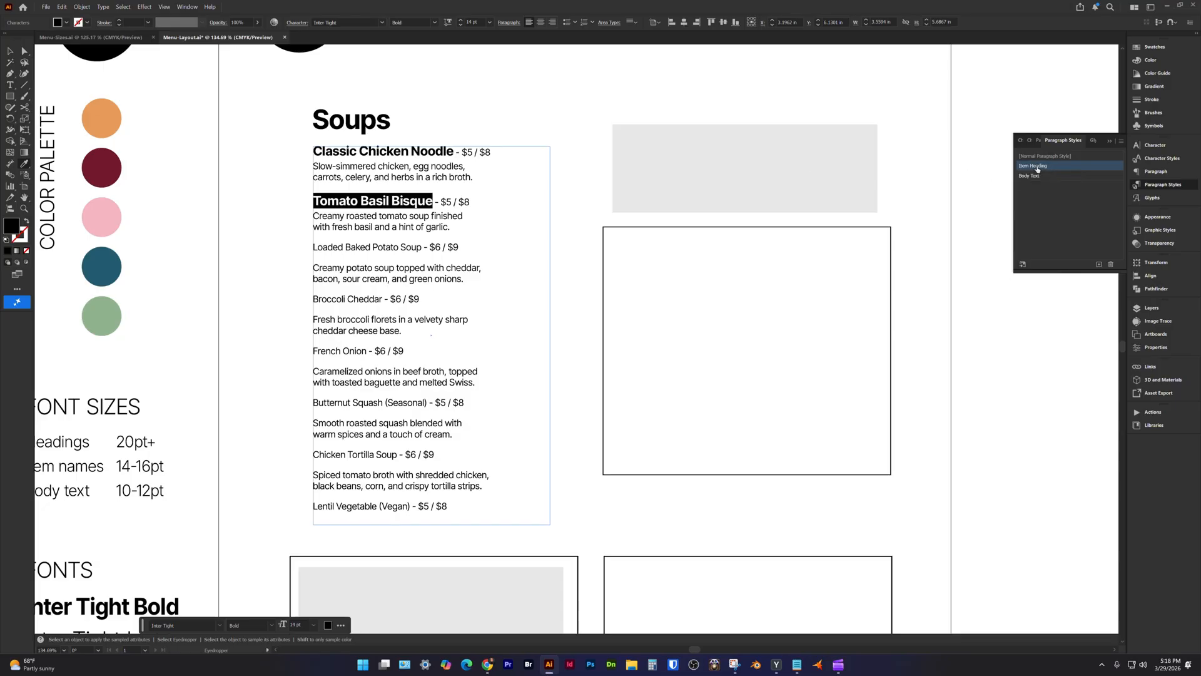
click(1156, 160)
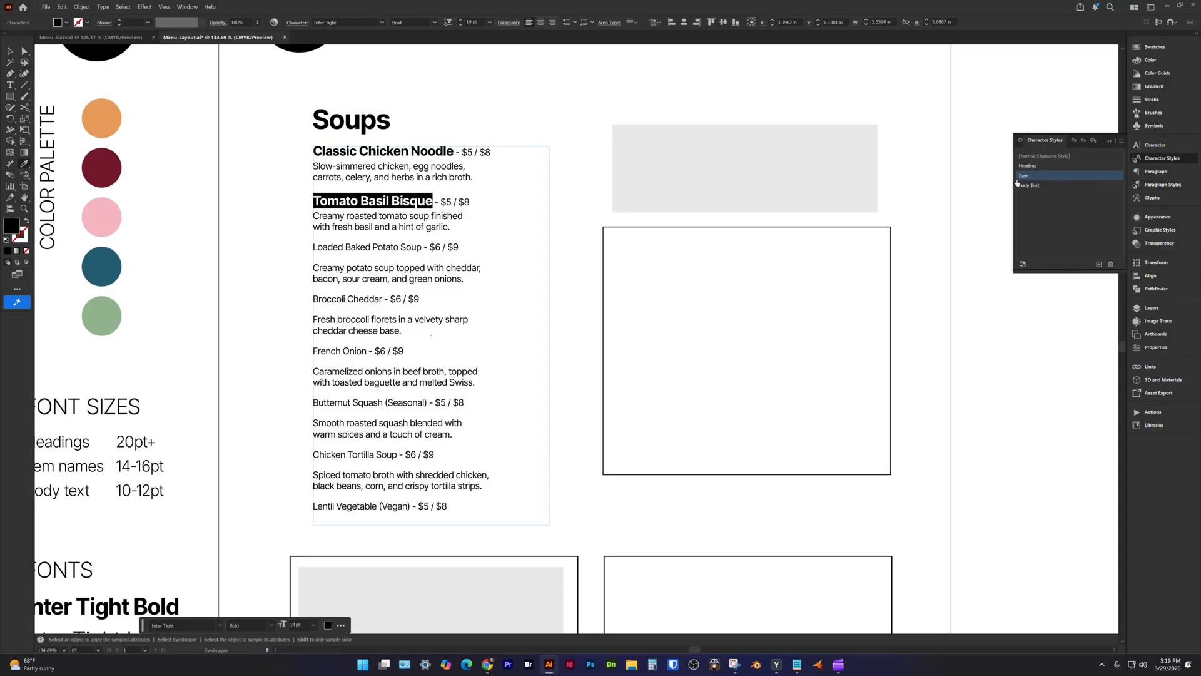
Copy the Tomato Basil Bisque name formatting onto the Loaded Baked Potato Soup name with the Eyedropper.
click(10, 85)
drag(423, 246, 313, 246)
click(24, 164)
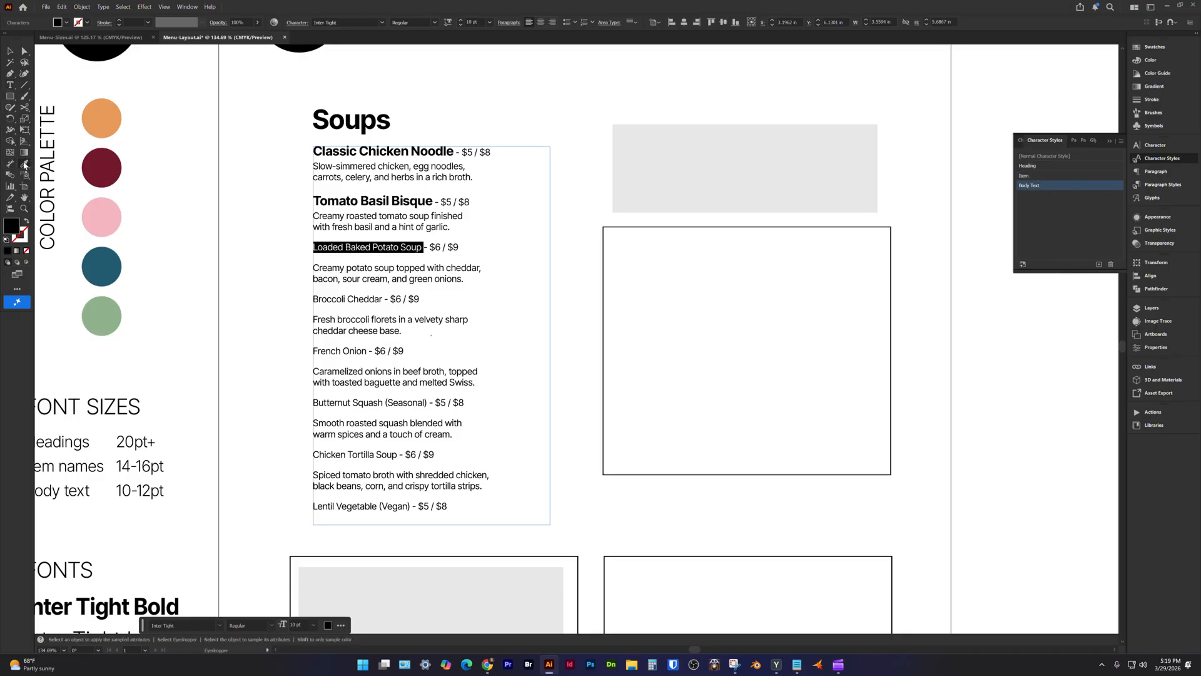
click(401, 202)
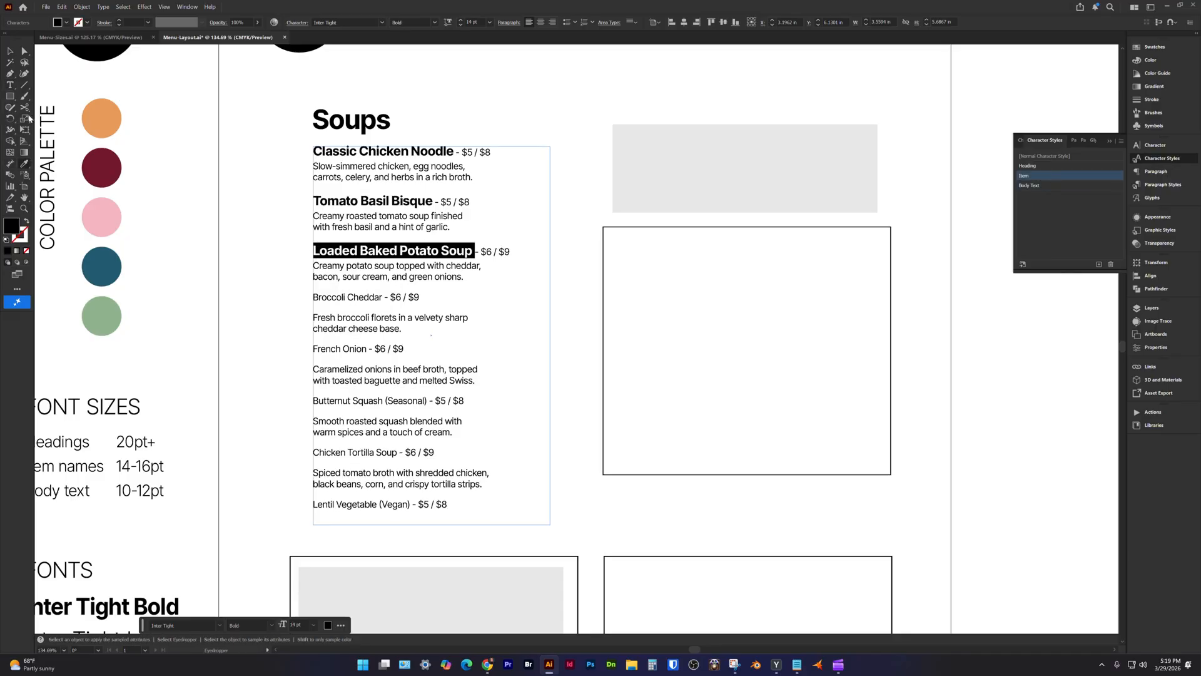
Apply the Item character style and the Item Heading paragraph style to the Broccoli Cheddar name.
click(10, 85)
drag(383, 296, 312, 297)
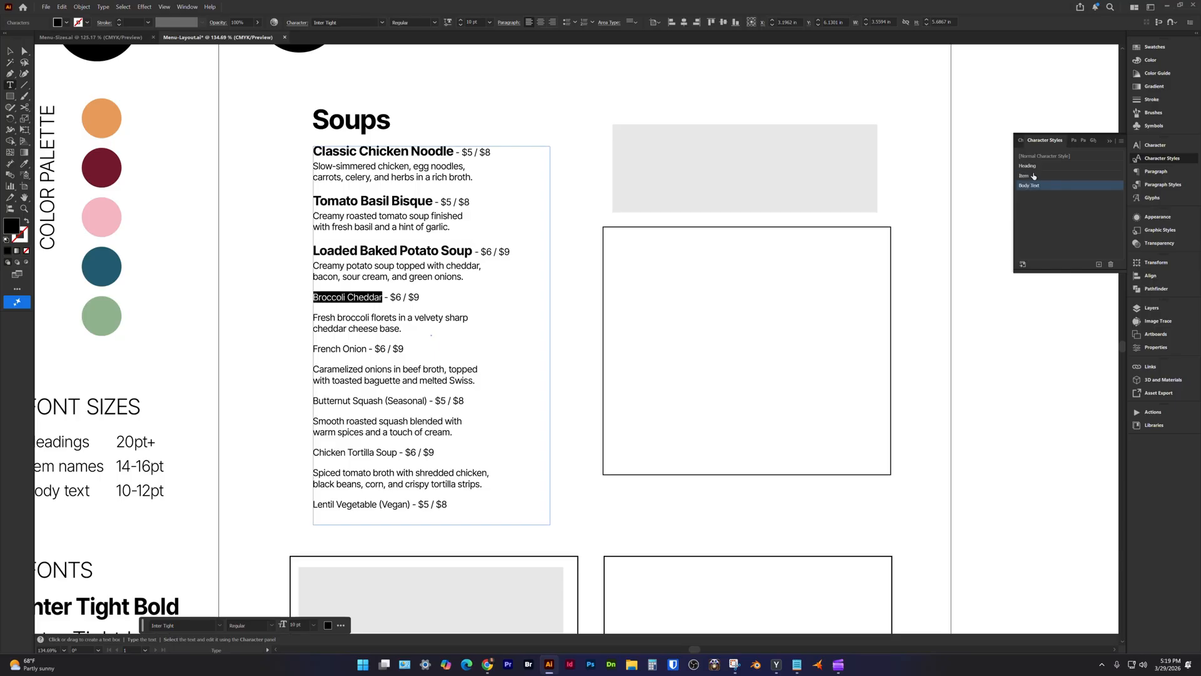
click(1032, 175)
click(1169, 185)
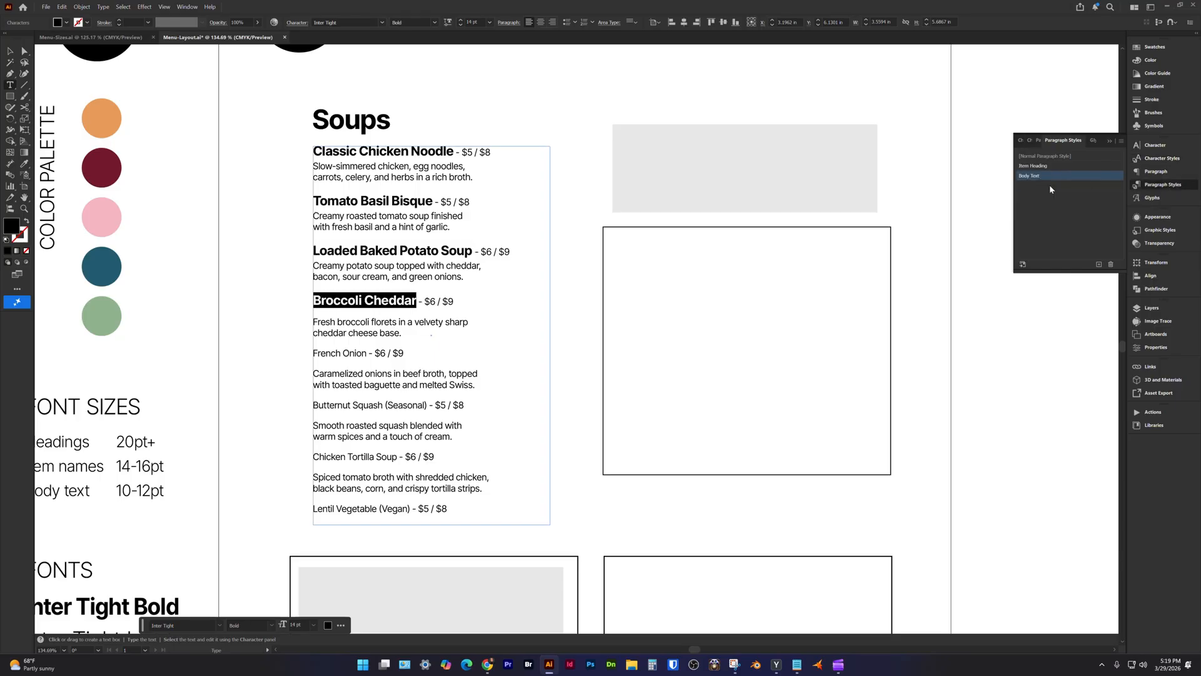
click(1045, 167)
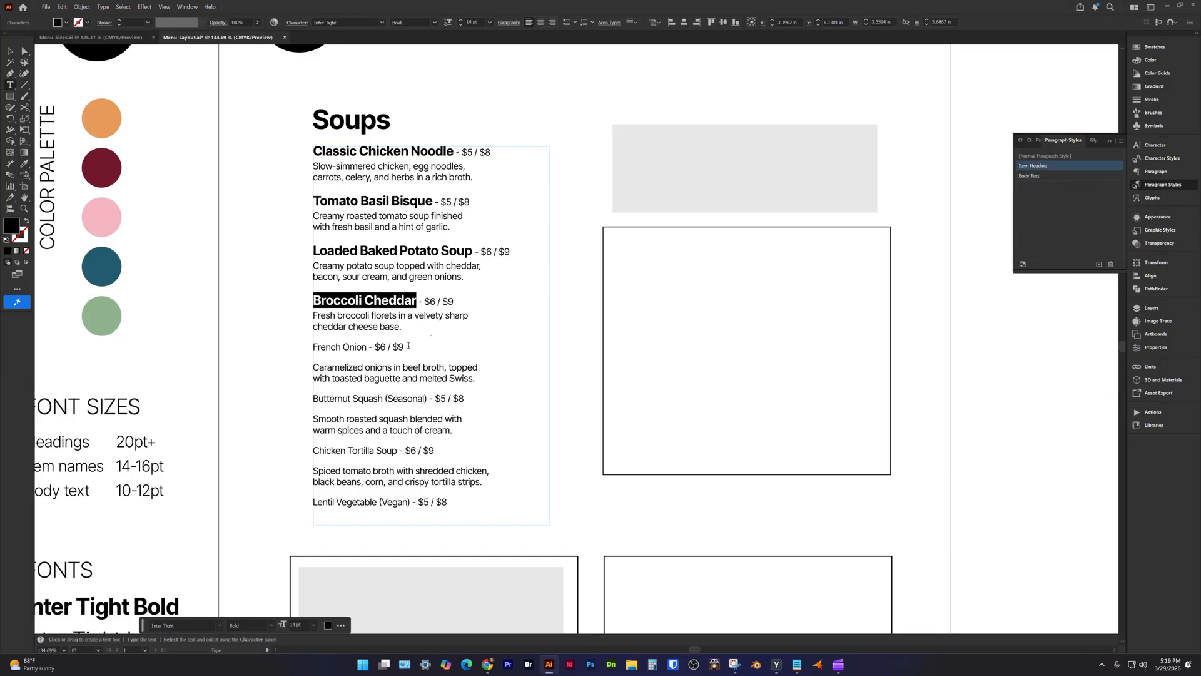
Copy the Loaded Baked Potato Soup name formatting onto the French Onion name with the Eyedropper.
drag(372, 349, 312, 347)
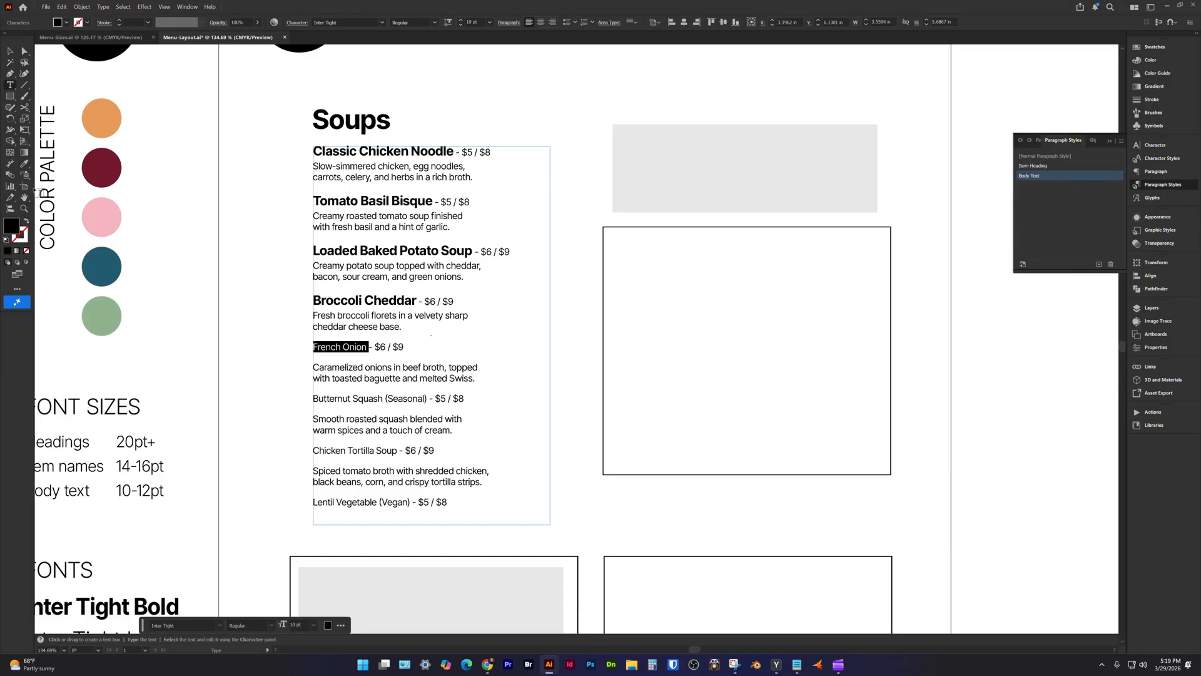
click(25, 167)
click(339, 251)
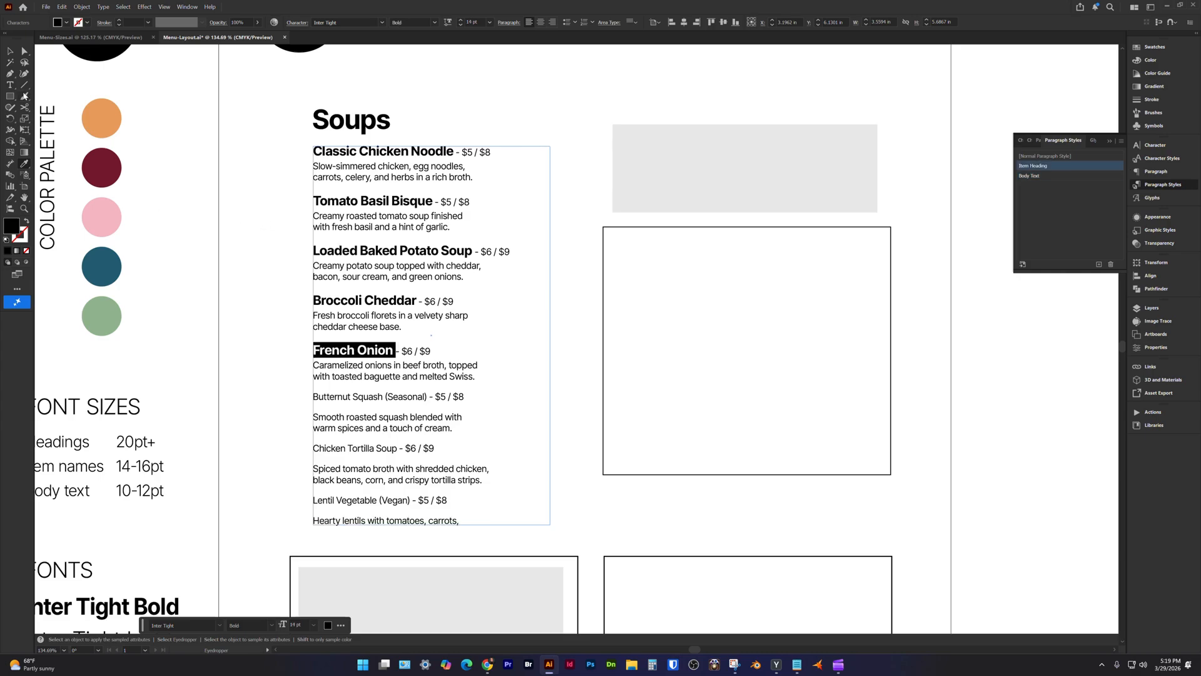
Copy the Broccoli Cheddar name formatting onto the Butternut Squash (Seasonal) name with the Eyedropper.
click(10, 86)
drag(427, 397, 313, 397)
key(Escape)
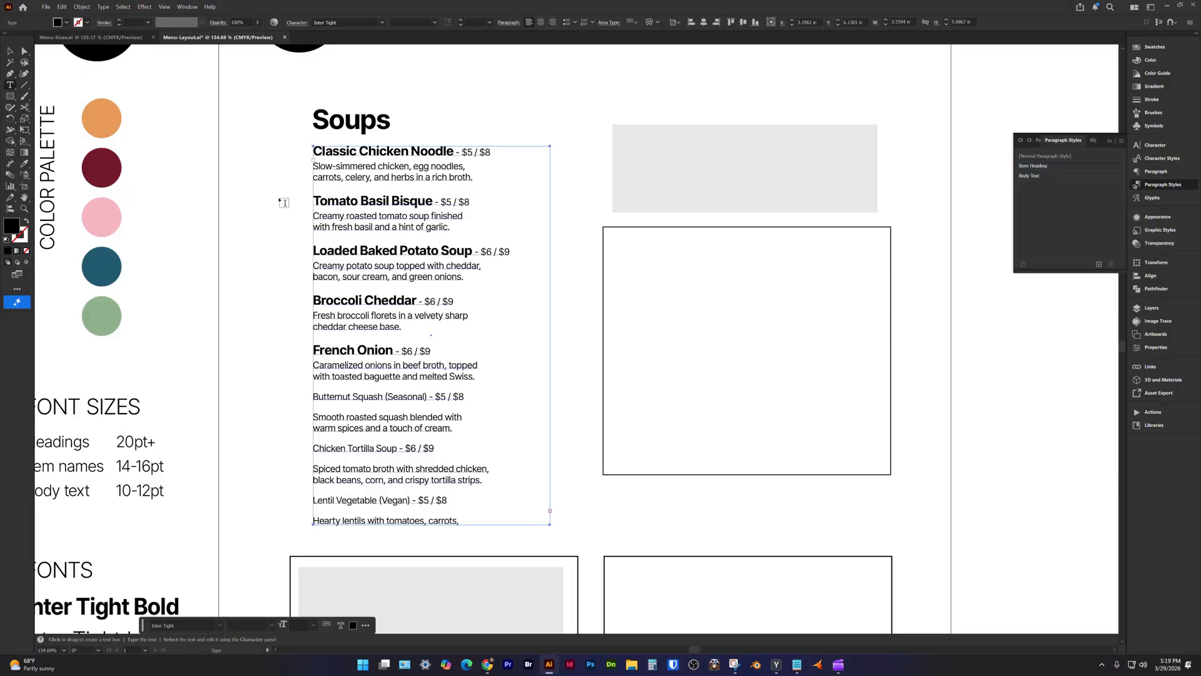
drag(427, 397, 313, 397)
click(10, 163)
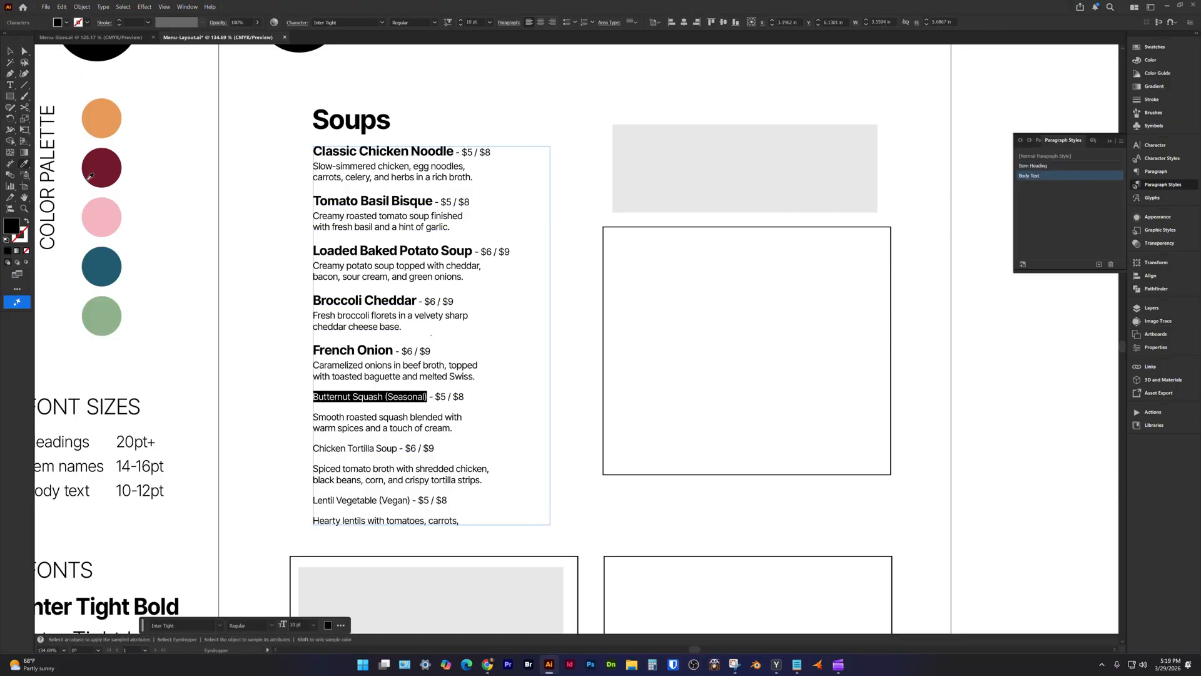
click(332, 298)
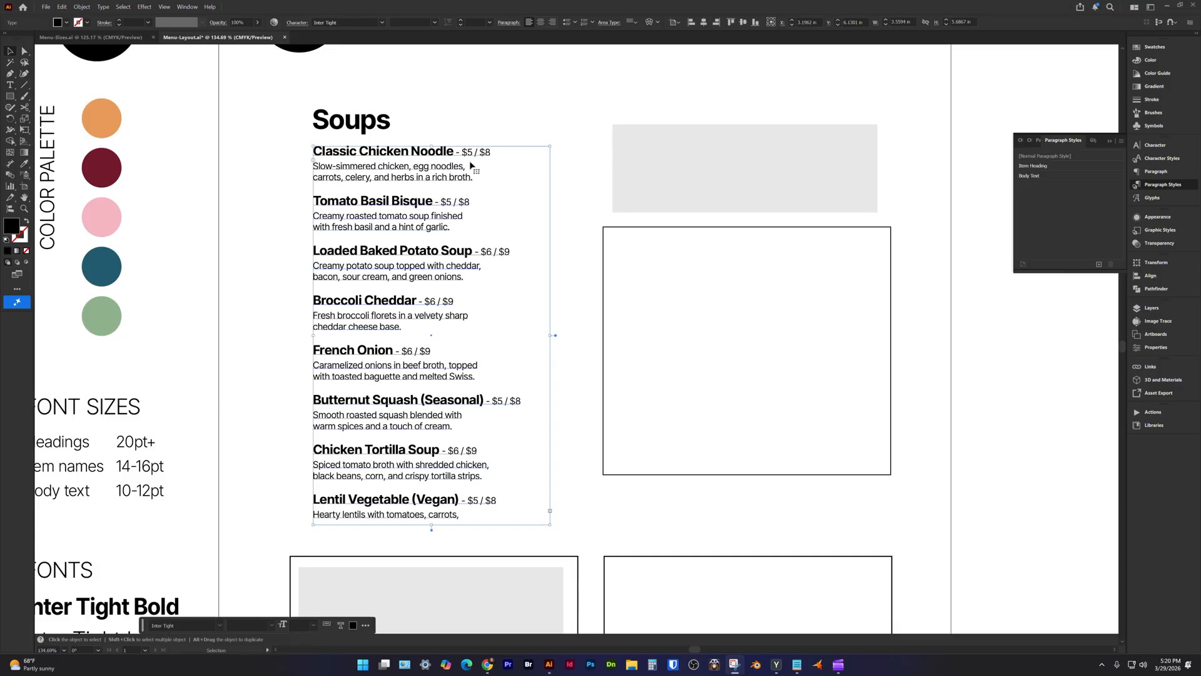
Replace the dash between name and price with a tab in the soup headings from Classic Chicken Noodle through French Onion.
double_click(464, 155)
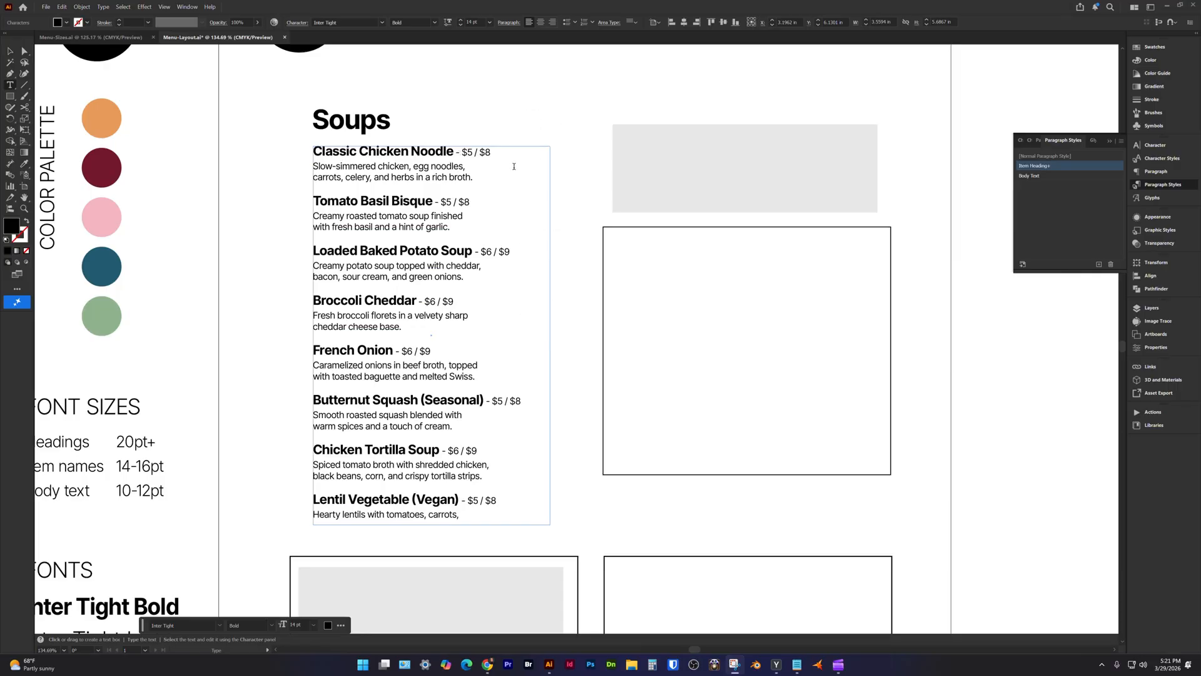
drag(463, 152, 456, 153)
key(Return)
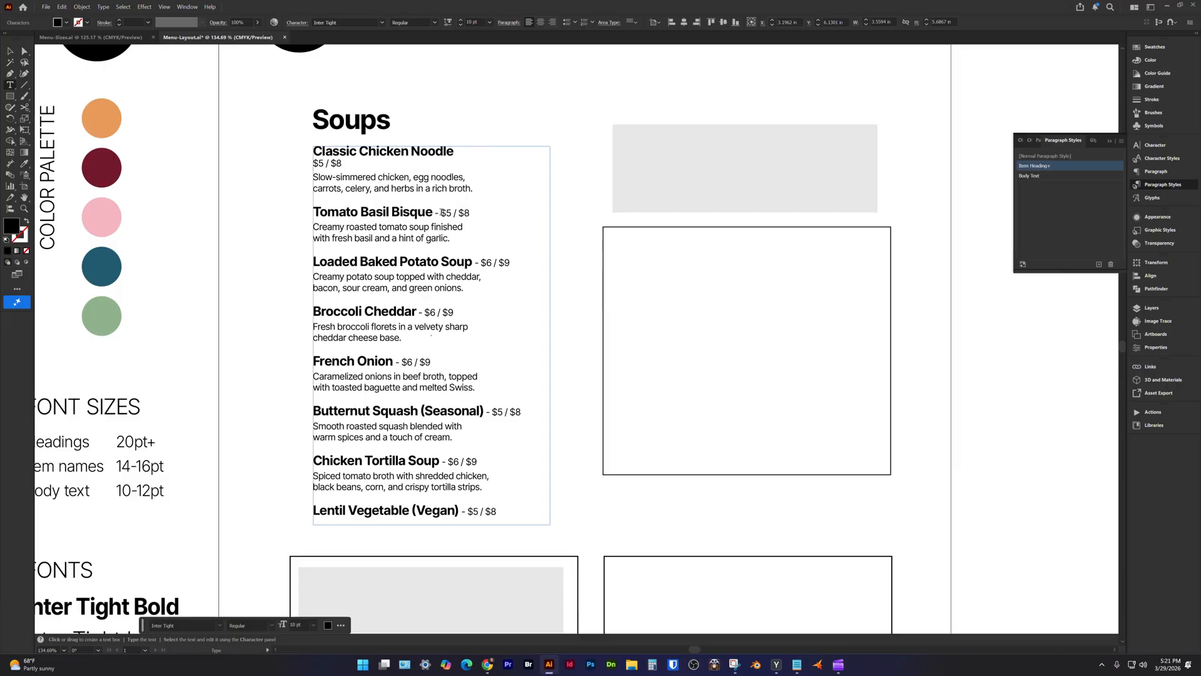
drag(441, 213, 433, 213)
key(Tab)
drag(481, 262, 473, 262)
key(Return)
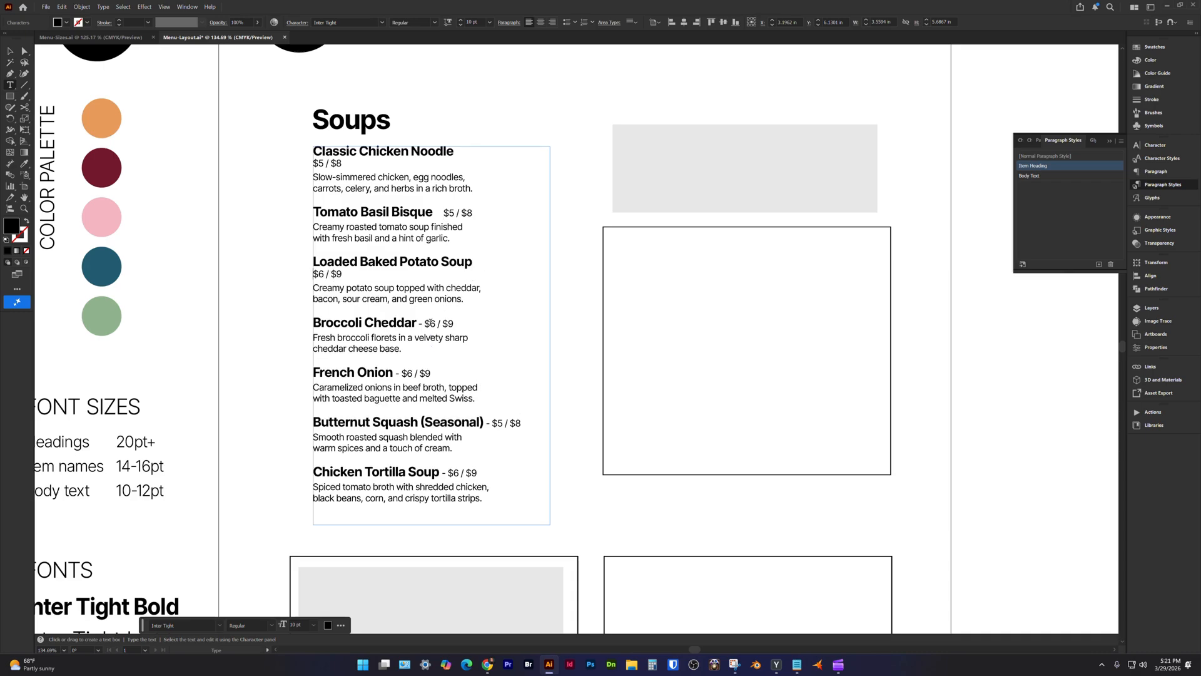
drag(425, 324, 418, 324)
key(Tab)
drag(401, 373, 389, 374)
key(Tab)
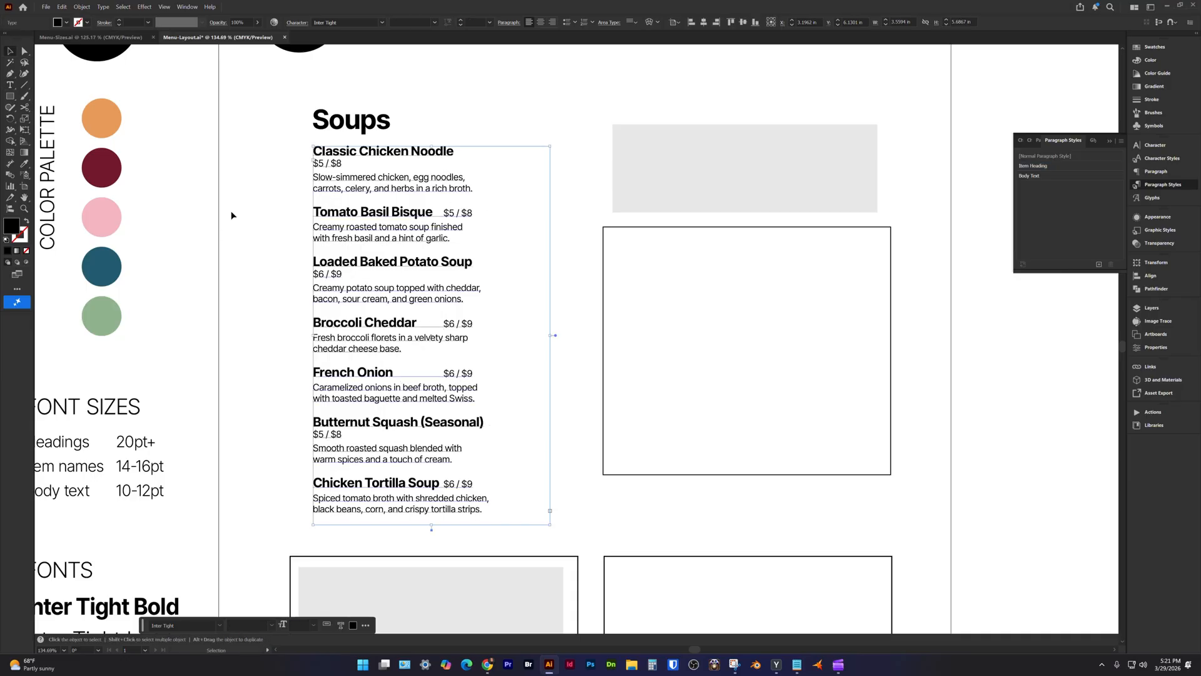
Add a right-justified tab stop at about 3.25 in to the Soups text frame to align the prices.
click(187, 6)
mouse_move(264, 549)
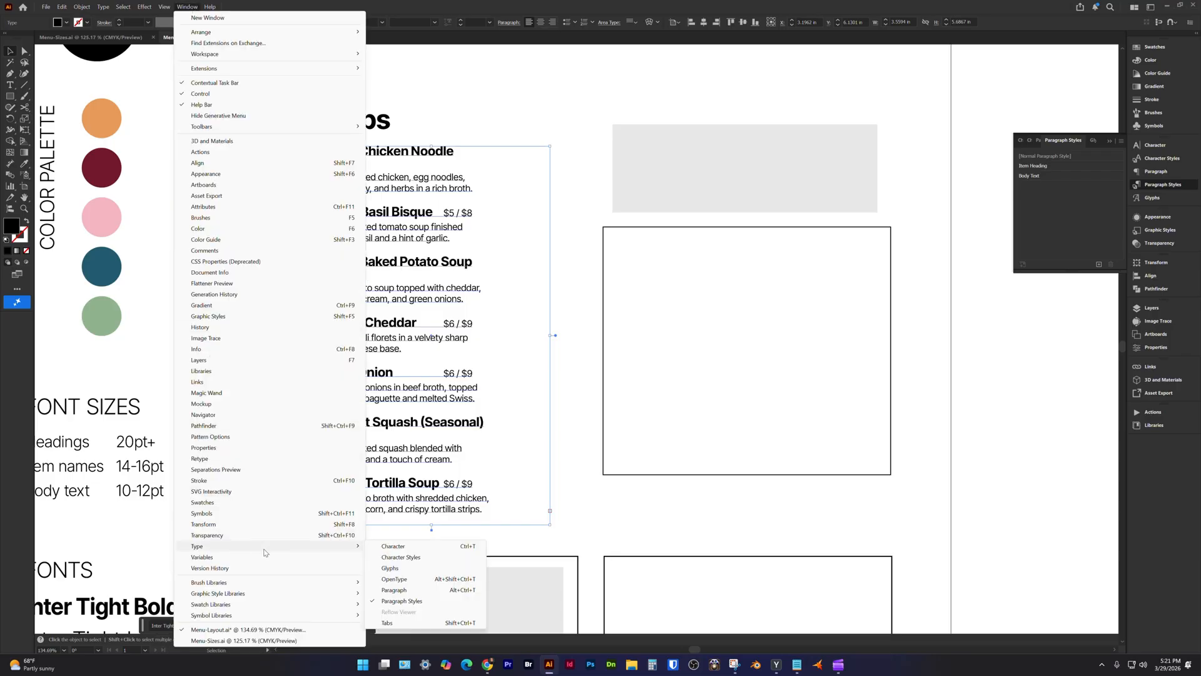
click(396, 622)
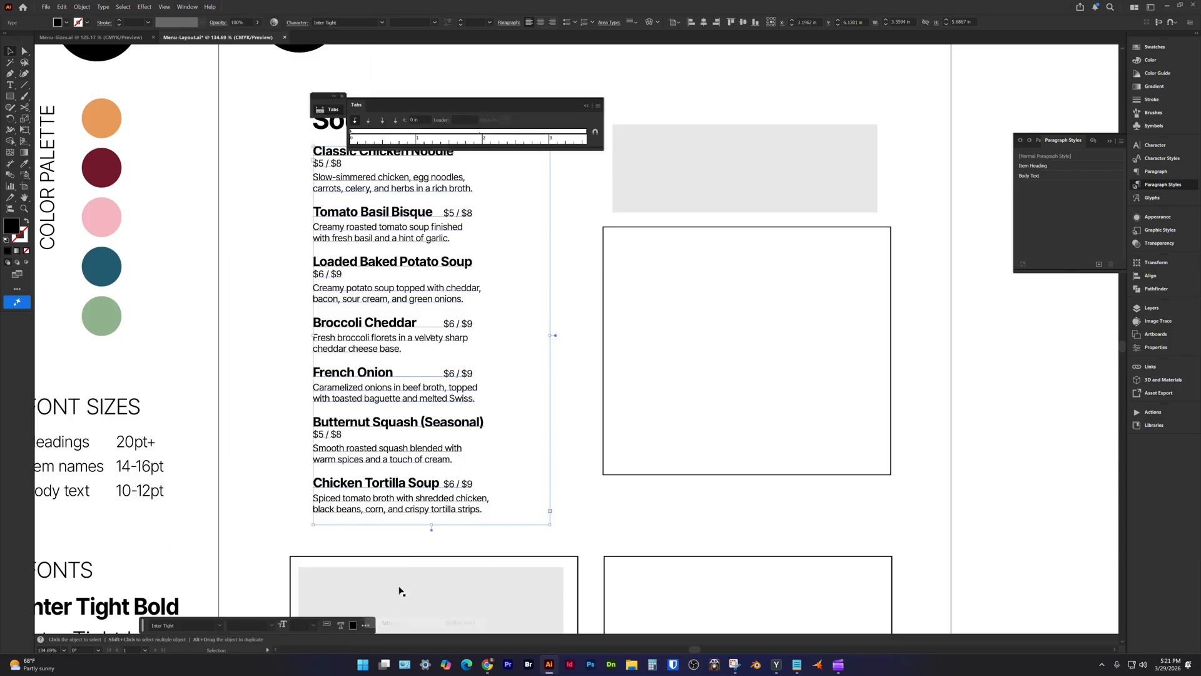
drag(326, 112, 348, 79)
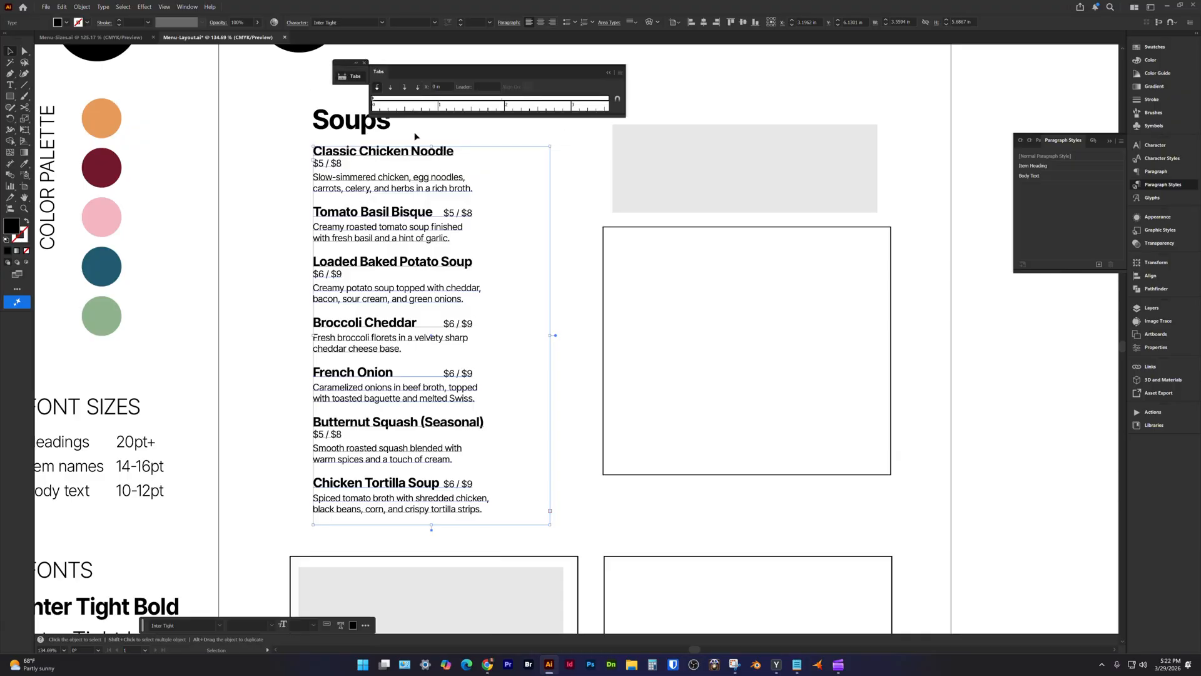
click(405, 89)
drag(507, 99, 589, 102)
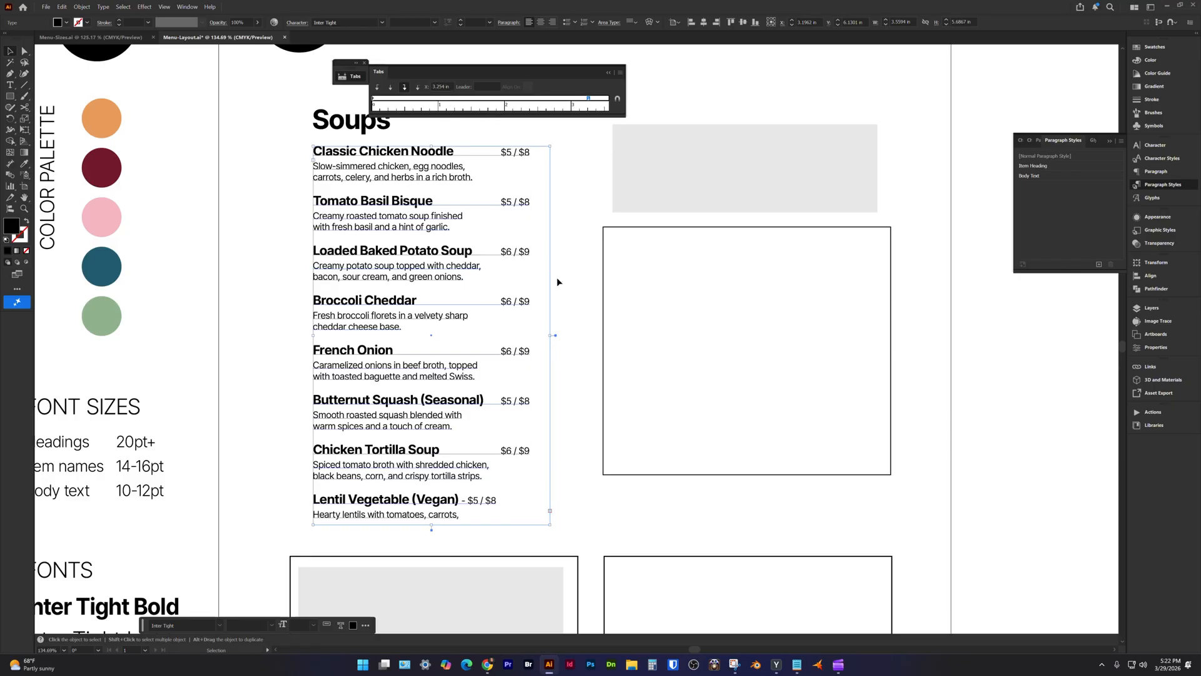
Replace the dash before the Lentil Vegetable (Vegan) price with a tab.
double_click(470, 500)
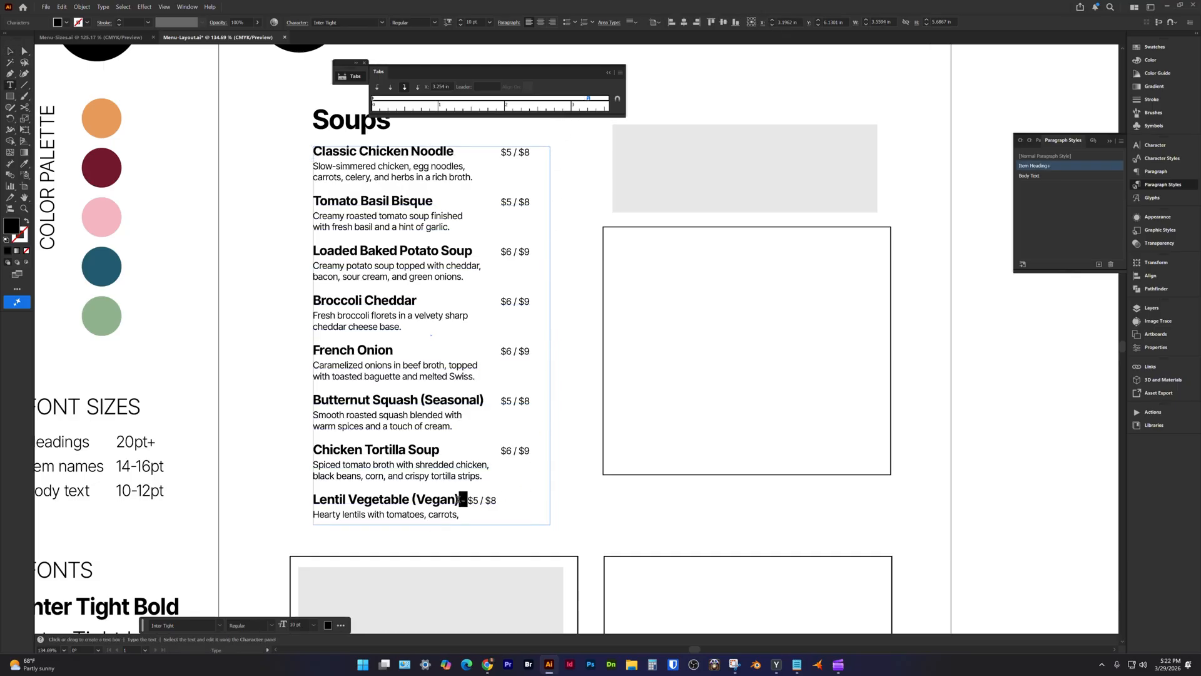
key(Tab)
click(502, 152)
Select all the soup item text and move its right-justified tab stop to about 3.37 in.
click(10, 52)
drag(314, 151, 531, 535)
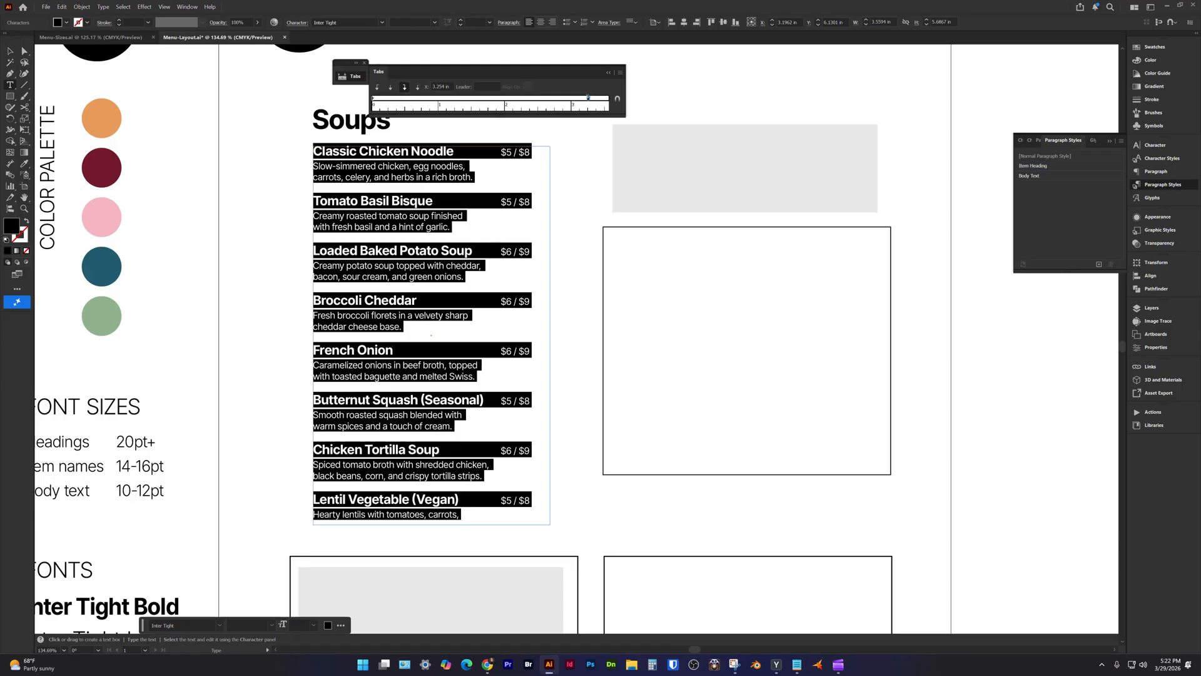
drag(588, 98, 596, 105)
key(Escape)
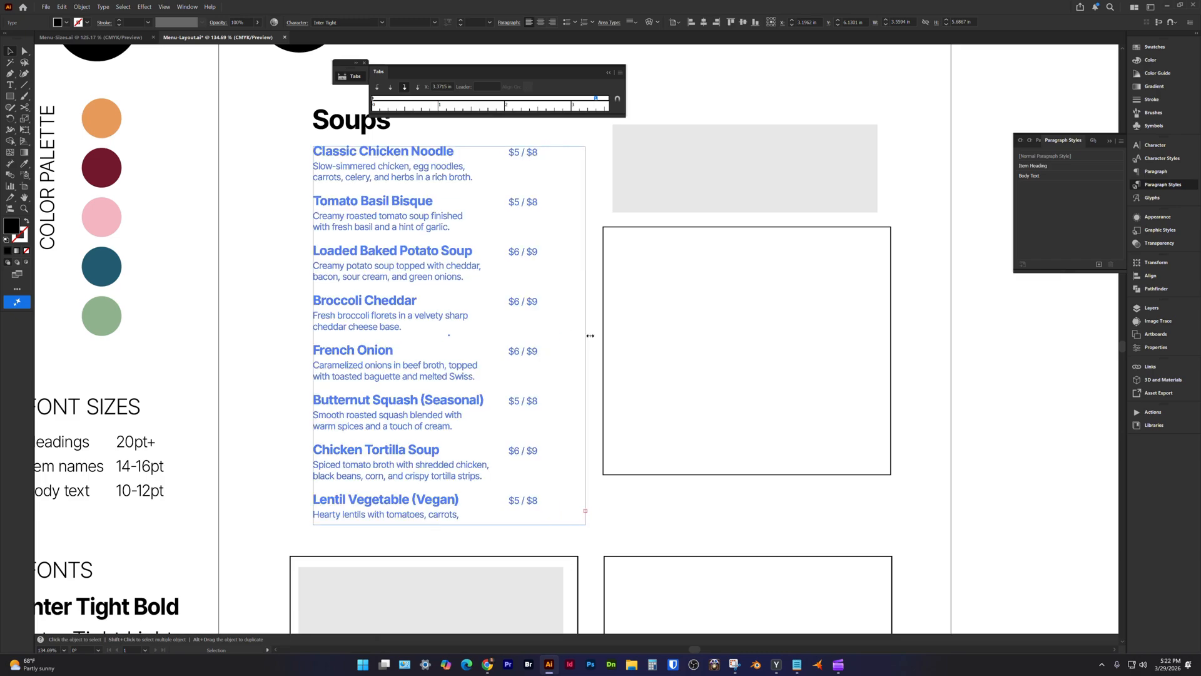
Widen the Soups text frame slightly and move its right-justified price tab stop to about 3.7 in.
mouse_move(590, 335)
mouse_down()
mouse_move(603, 334)
mouse_move(589, 335)
mouse_up()
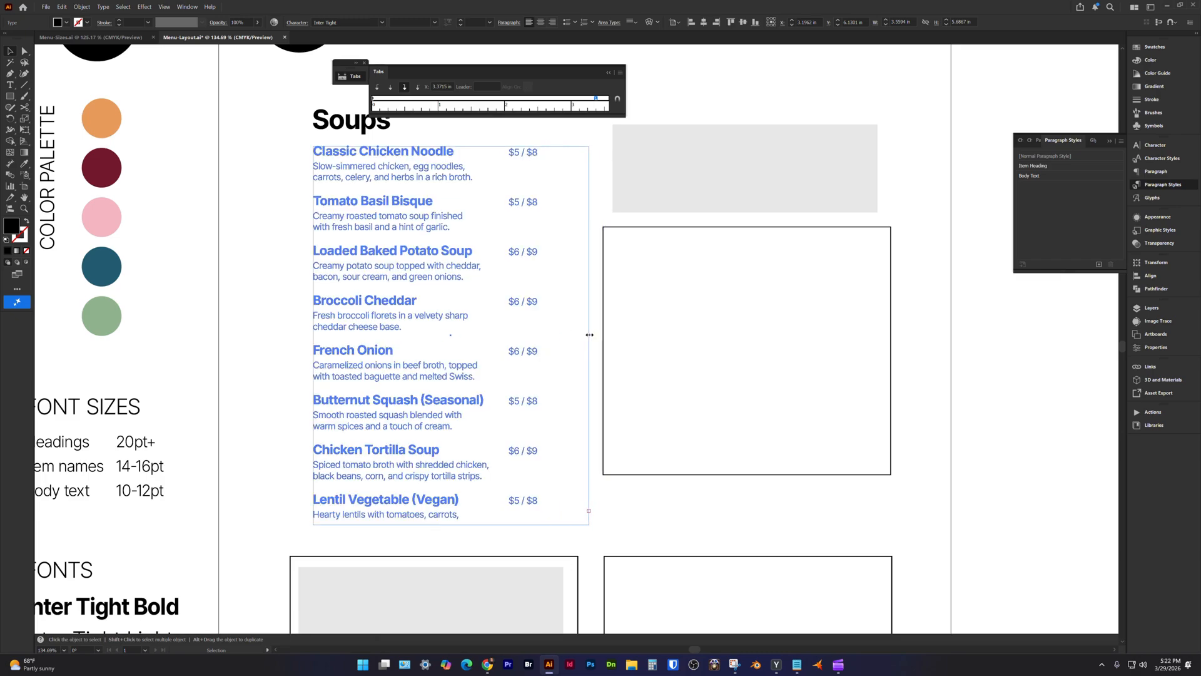
double_click(527, 402)
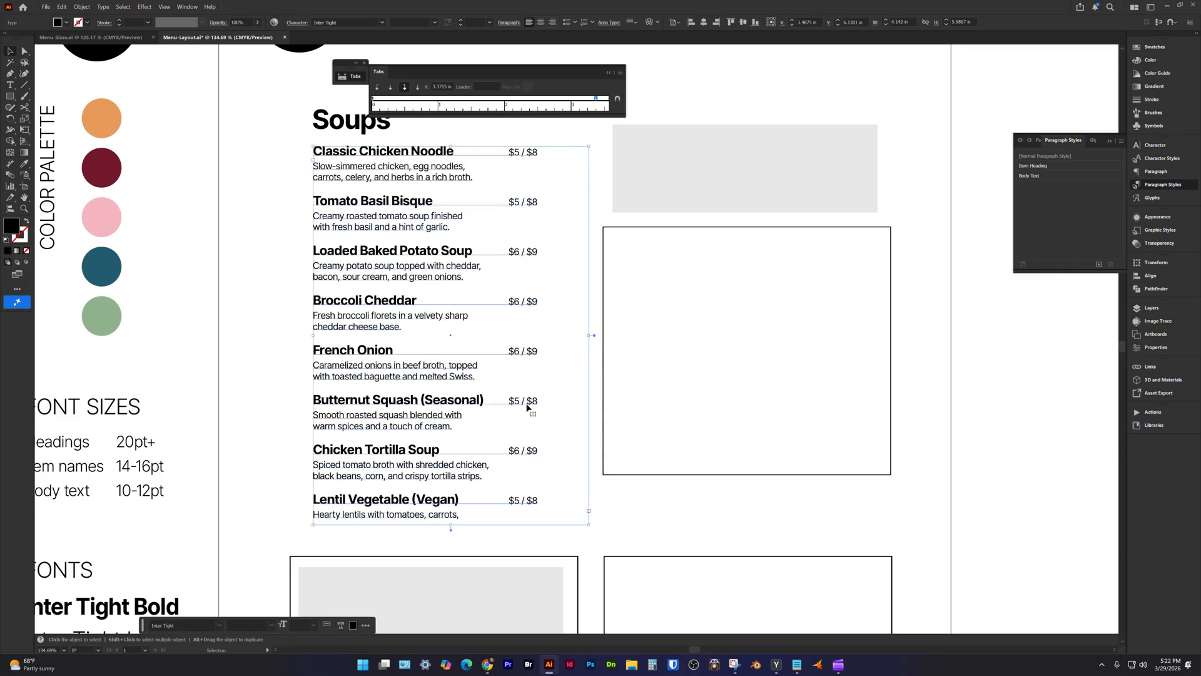
click(8, 52)
drag(628, 119, 745, 117)
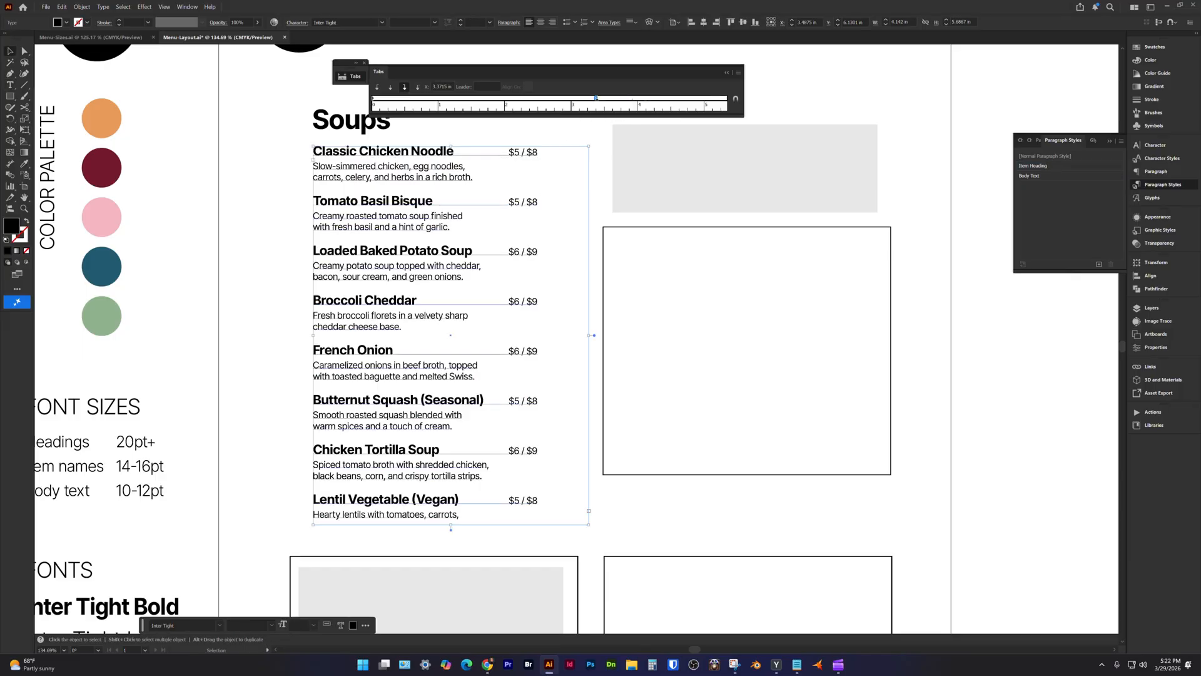
drag(597, 98, 619, 98)
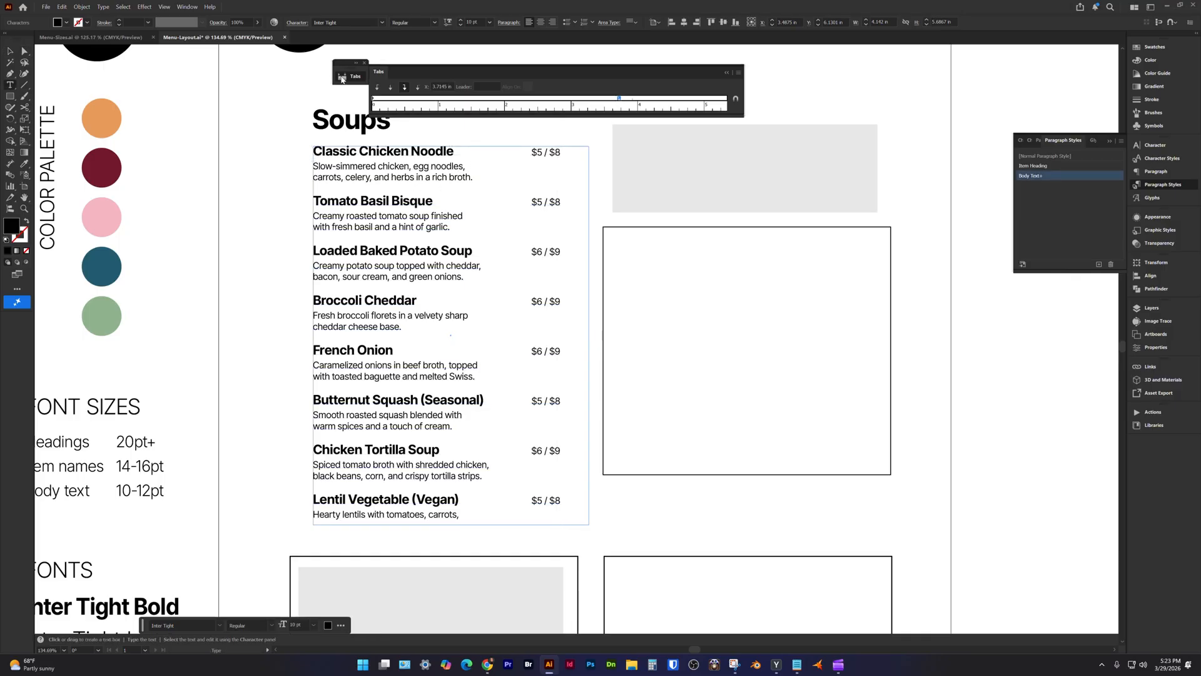
click(342, 79)
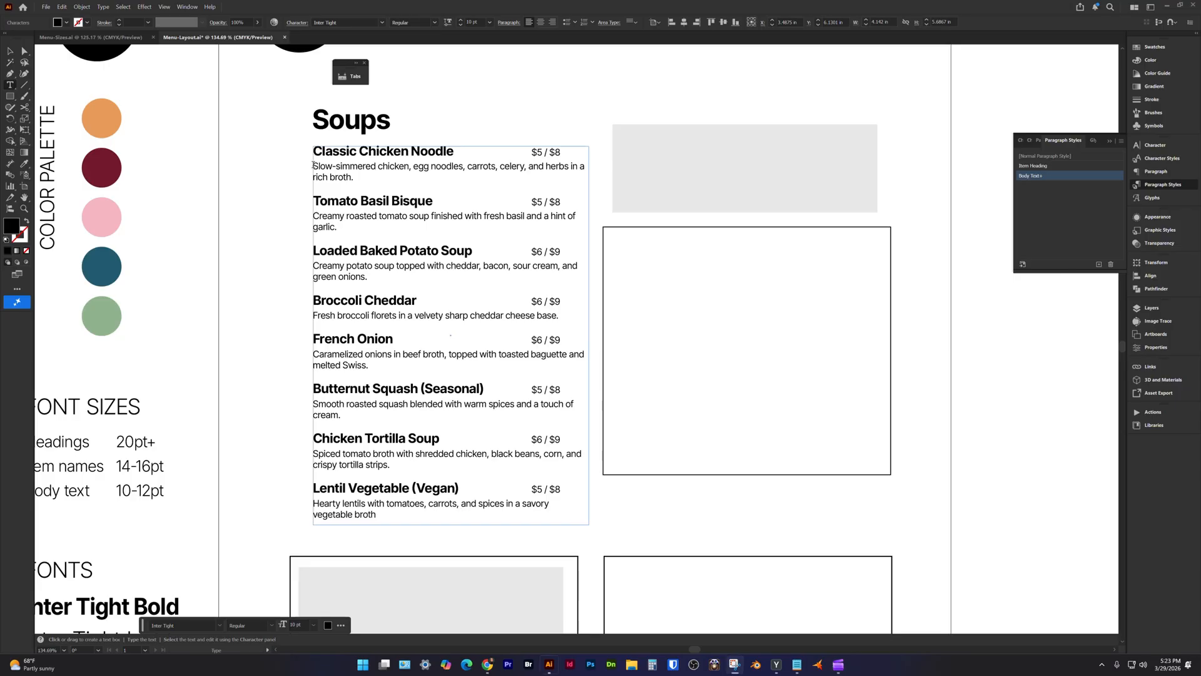
Insert a soft line break before "carrots" in the Classic Chicken Noodle description.
drag(313, 165, 538, 175)
click(544, 164)
drag(314, 166, 355, 178)
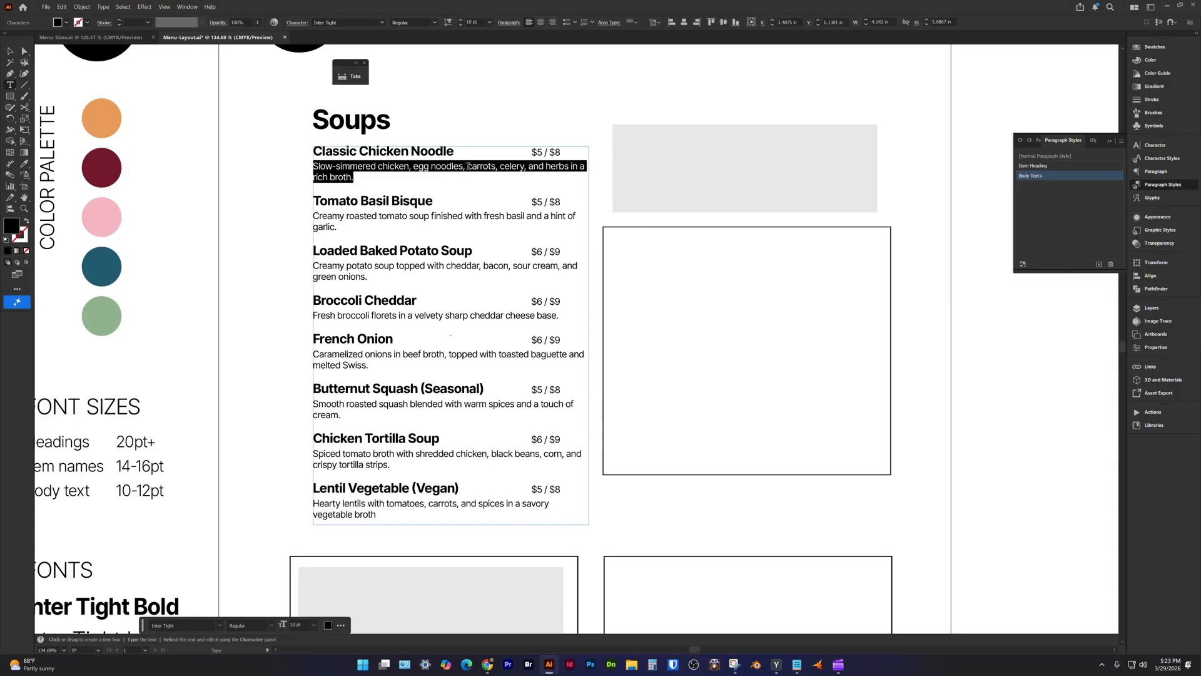
click(467, 167)
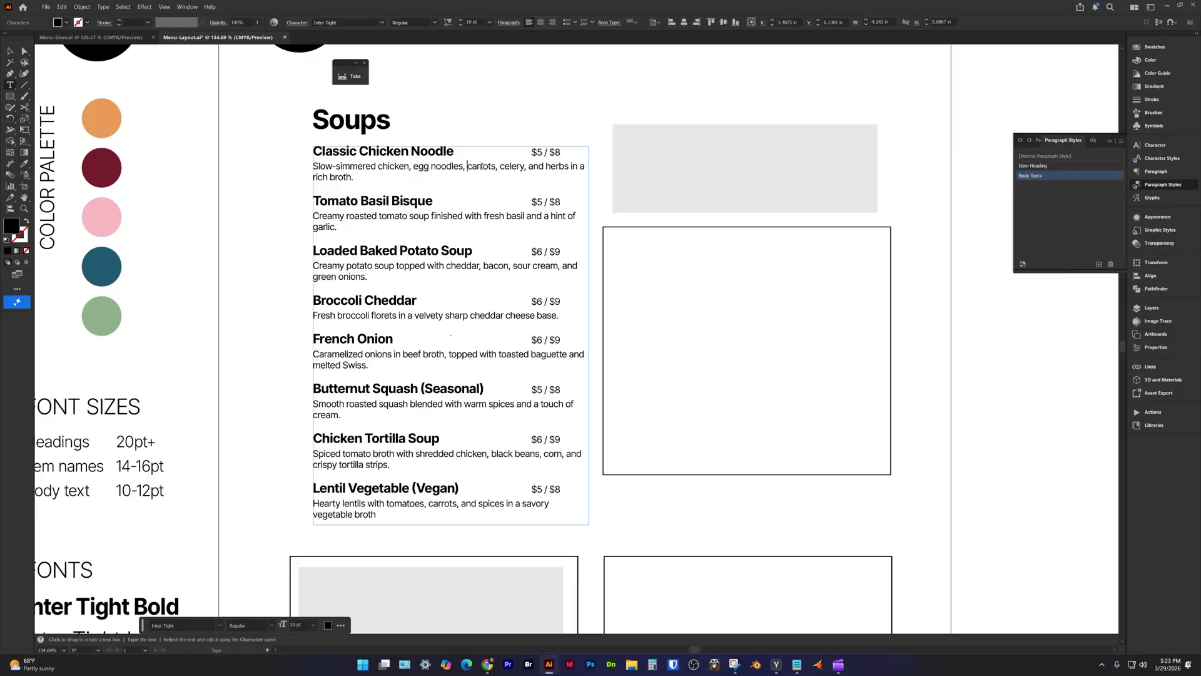
key(shift+Return)
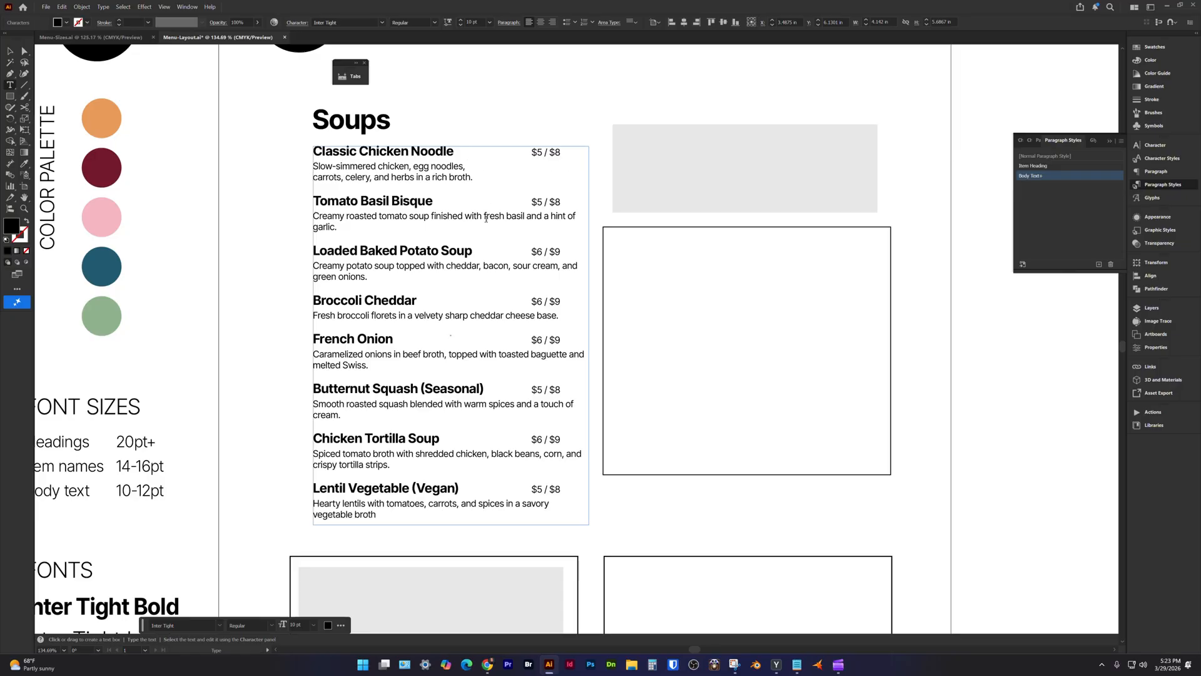
Insert soft line breaks before "fresh" in the Tomato Basil Bisque description and before "bacon" in the Loaded Baked Potato Soup description.
click(483, 216)
key(Return)
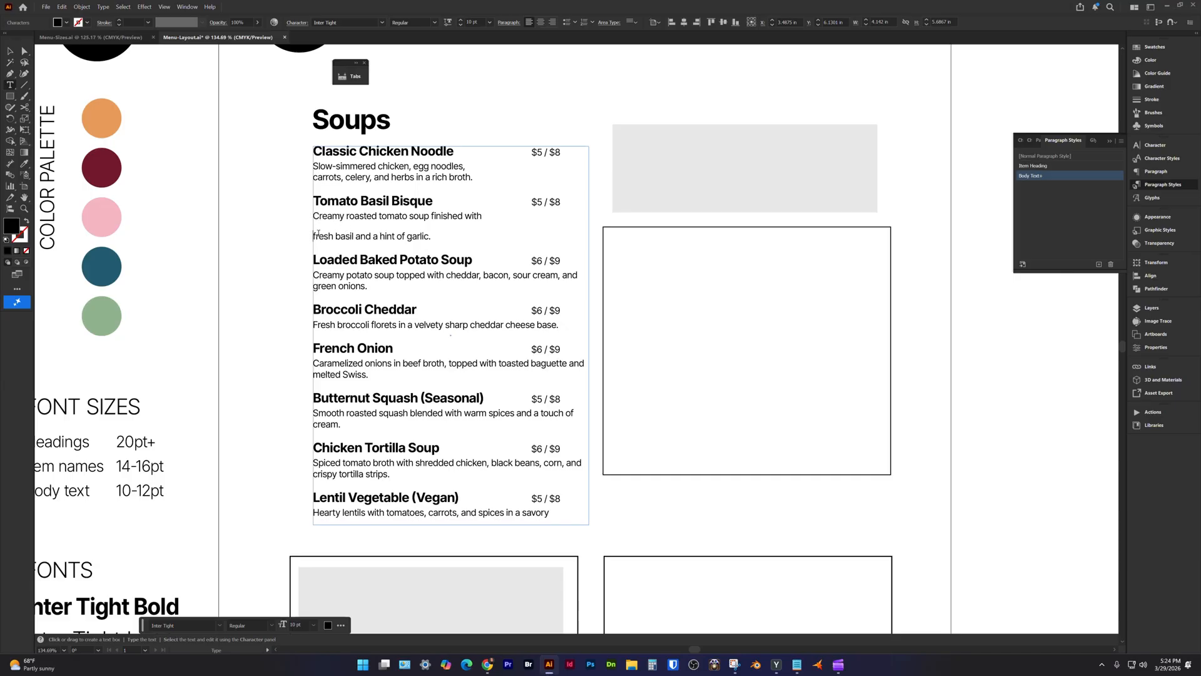
key(BackSpace)
key(shift+Return)
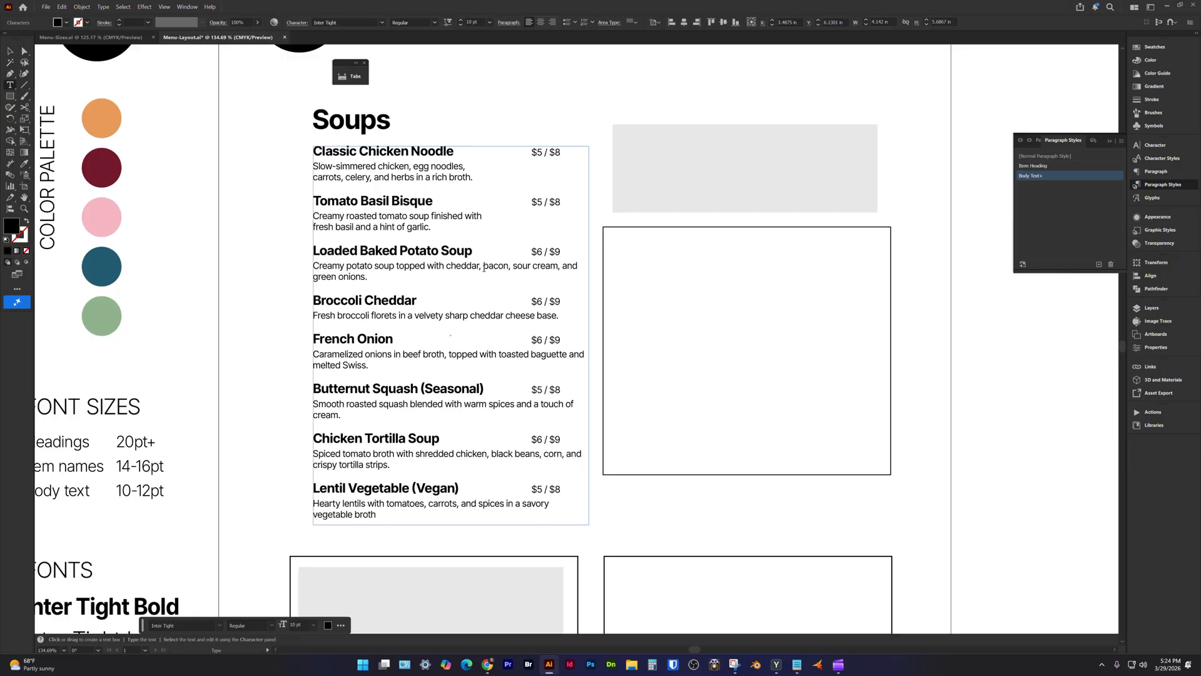
click(482, 267)
key(shift+Return)
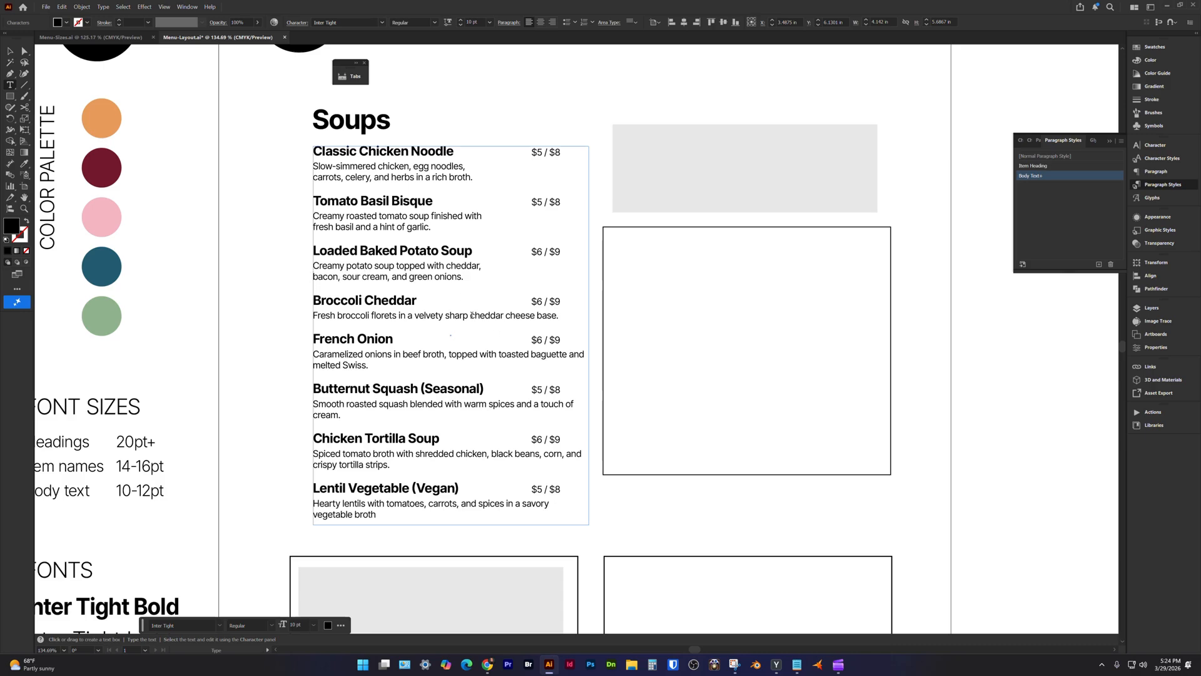
Insert soft line breaks before "cheddar", "with", "spices", "black beans" and "and" in the Broccoli Cheddar through Lentil Vegetable descriptions.
key(shift+Return)
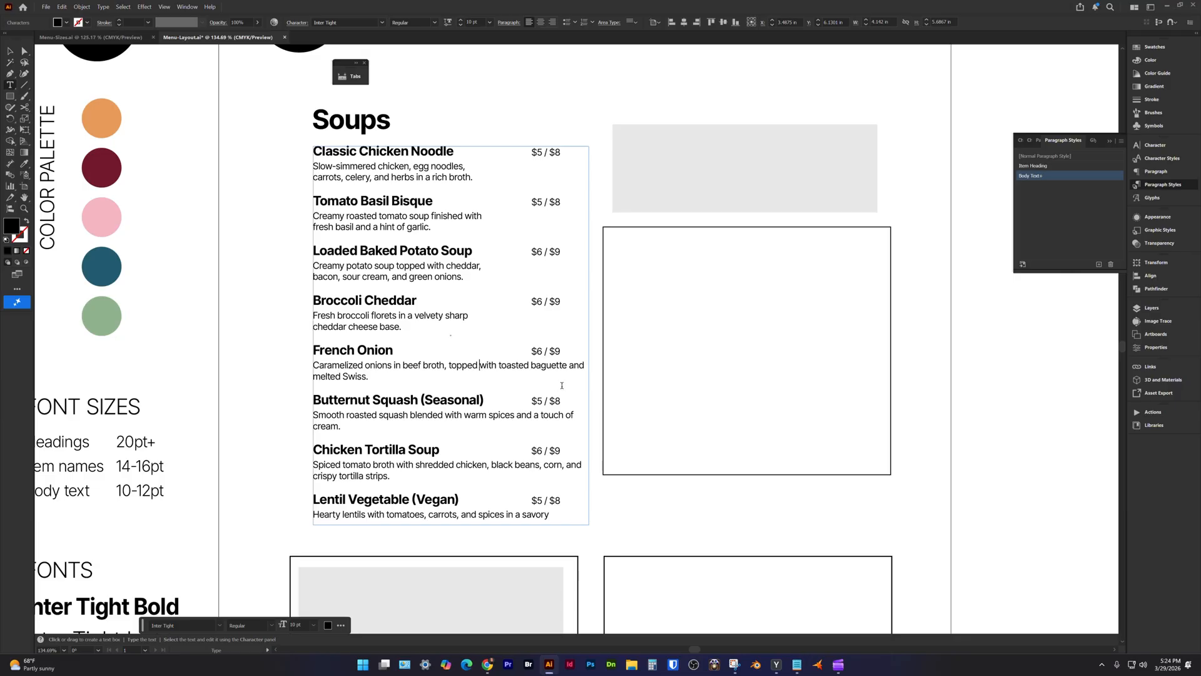
key(shift+Return)
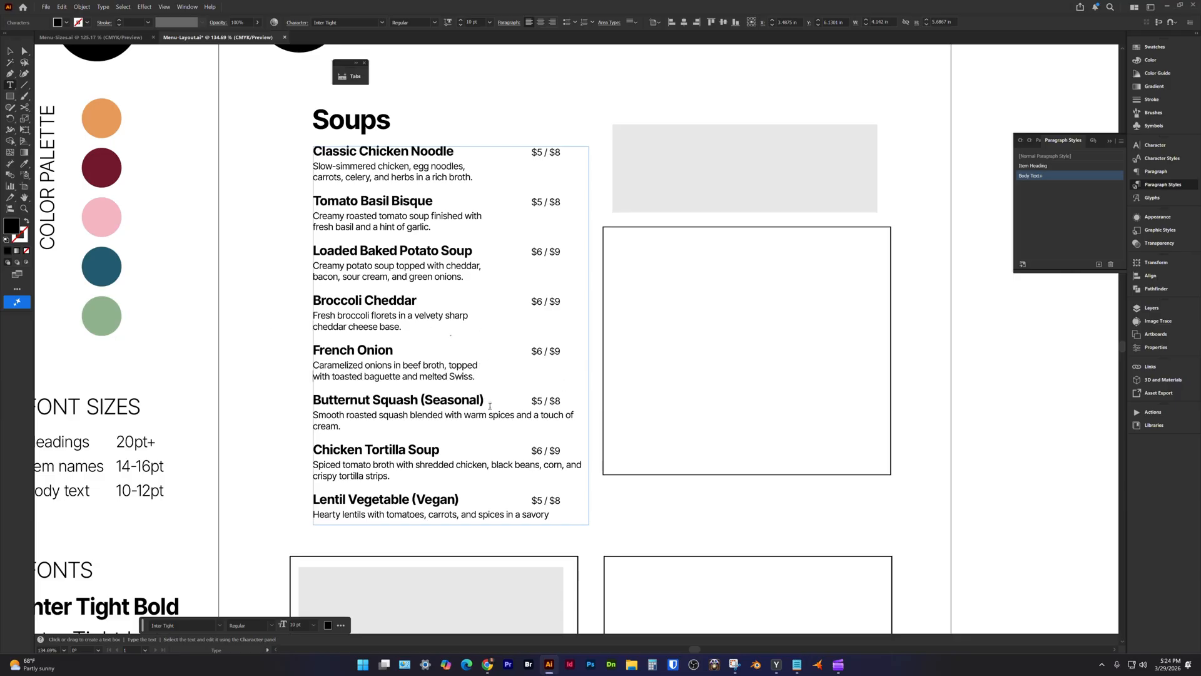
click(488, 415)
key(shift+Return)
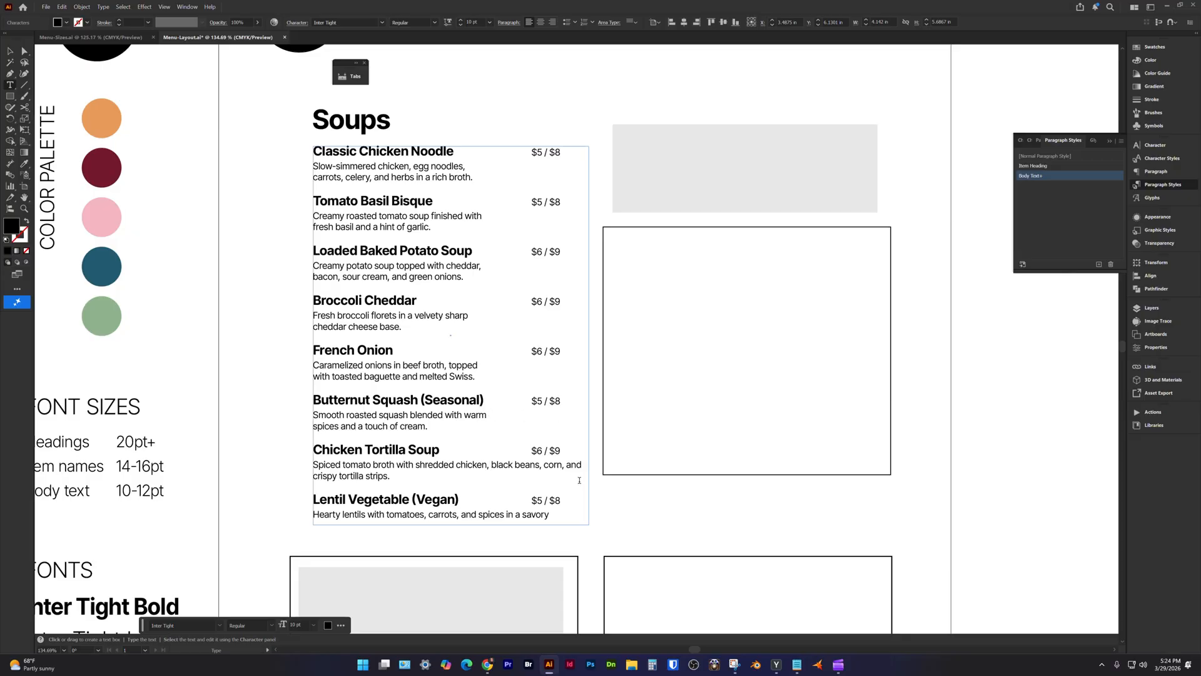
key(shift+Return)
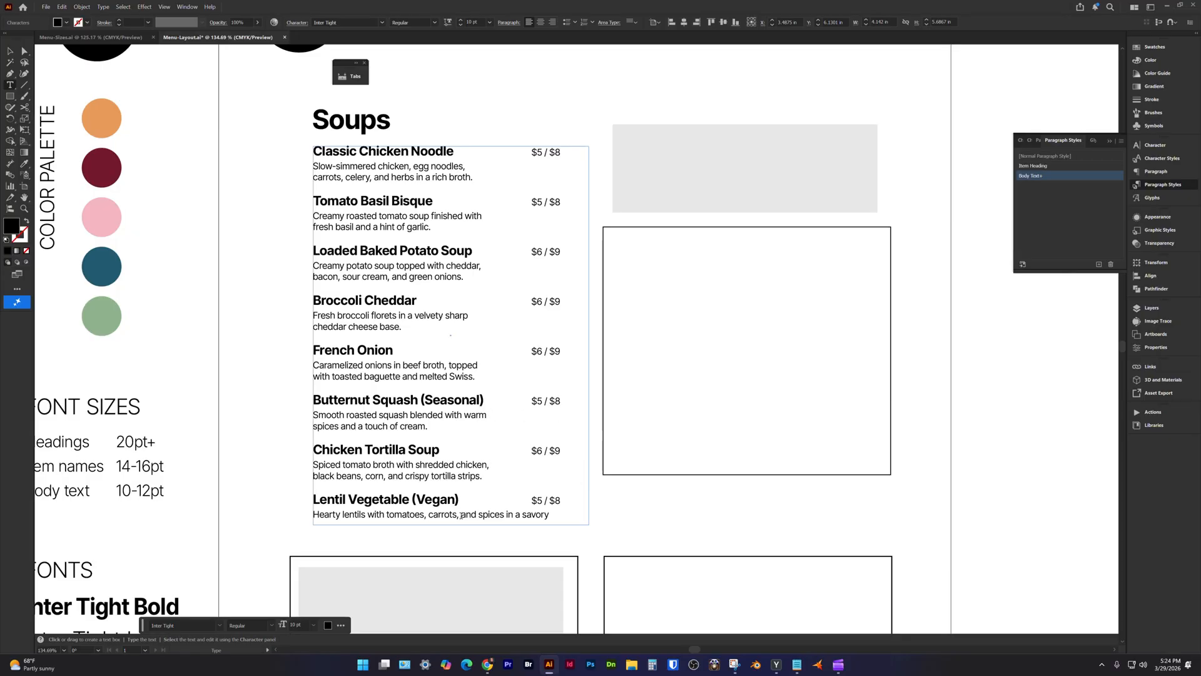
key(shift+Return)
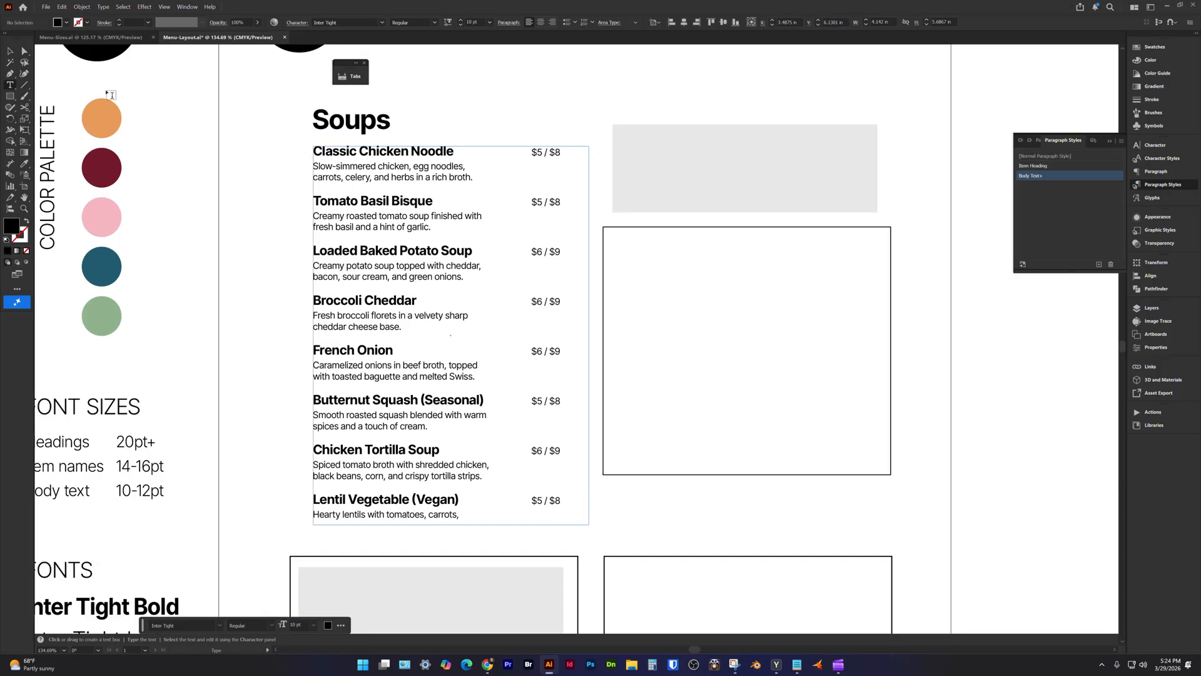
Add a separate "cup / bowl" text label above the price column, level with the Soups heading.
click(10, 50)
scroll(345, 189, left, 3)
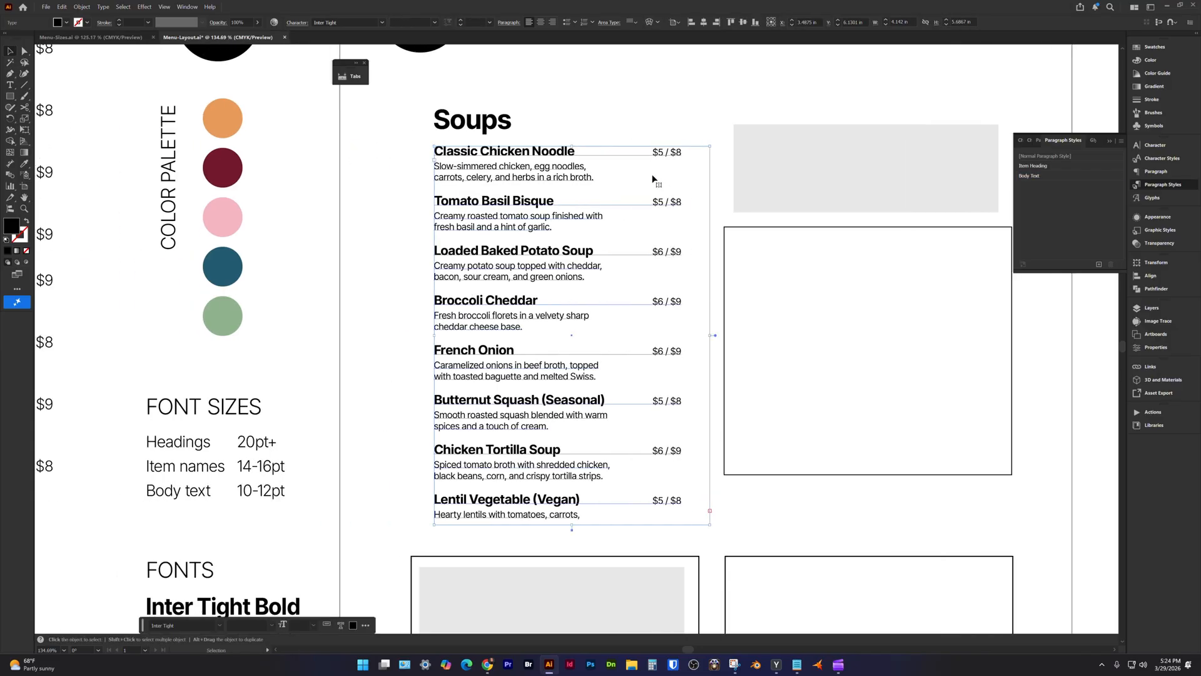
key(t)
click(625, 125)
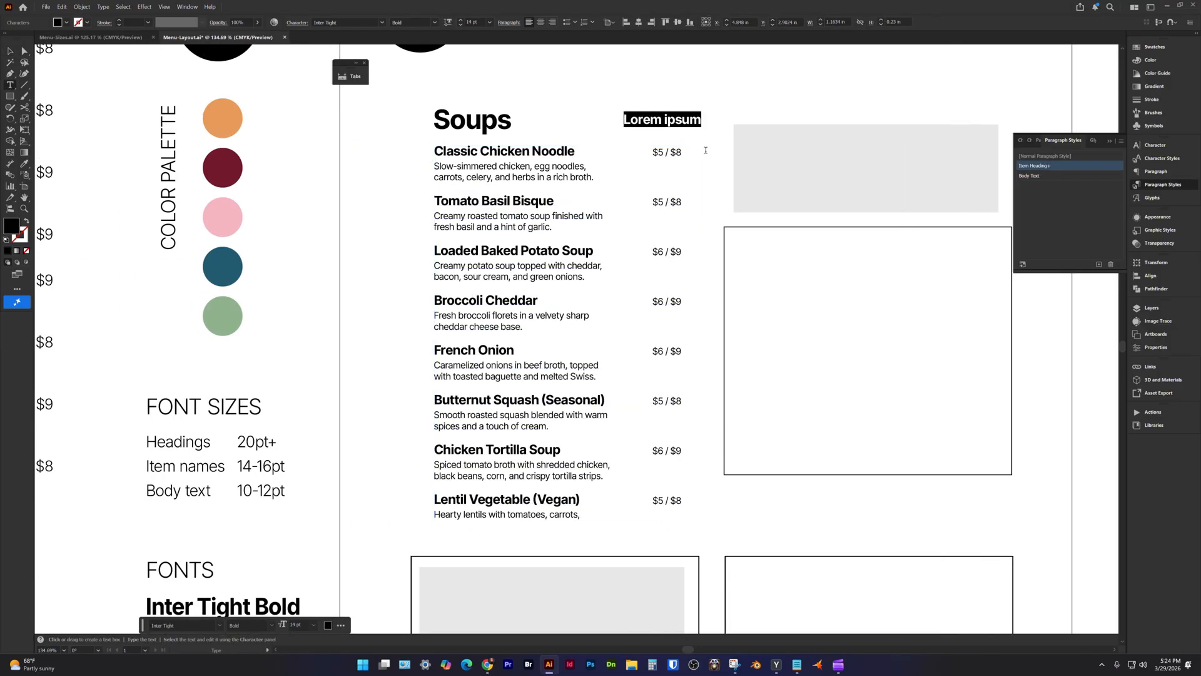
text(cup / bowl)
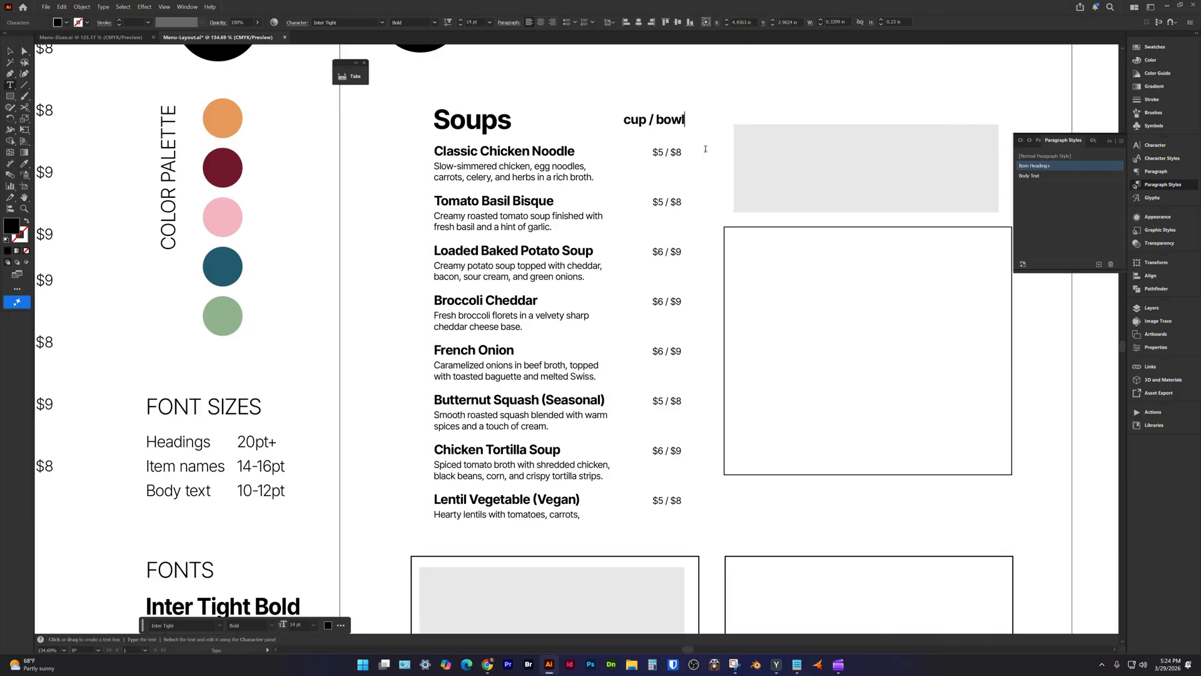
ctrl+click(706, 149)
Scale the "cup / bowl" label to about 10 pt over the price column and set its weight to Medium.
key(v)
drag(672, 121, 690, 117)
click(686, 122)
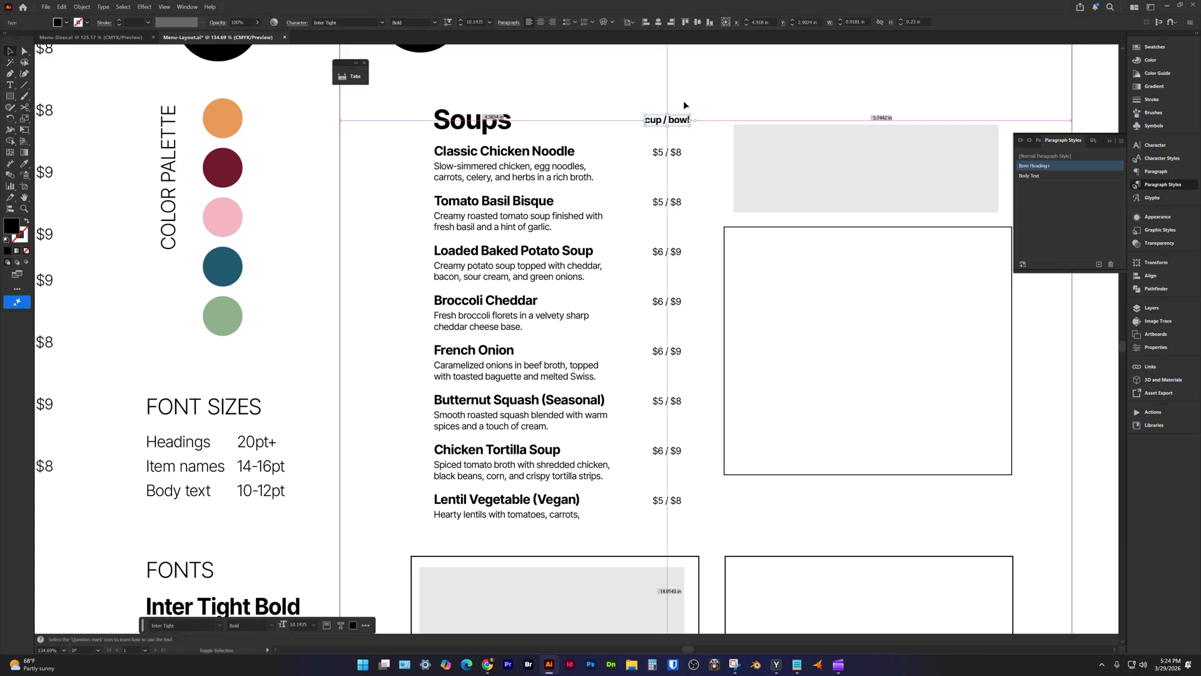
click(435, 22)
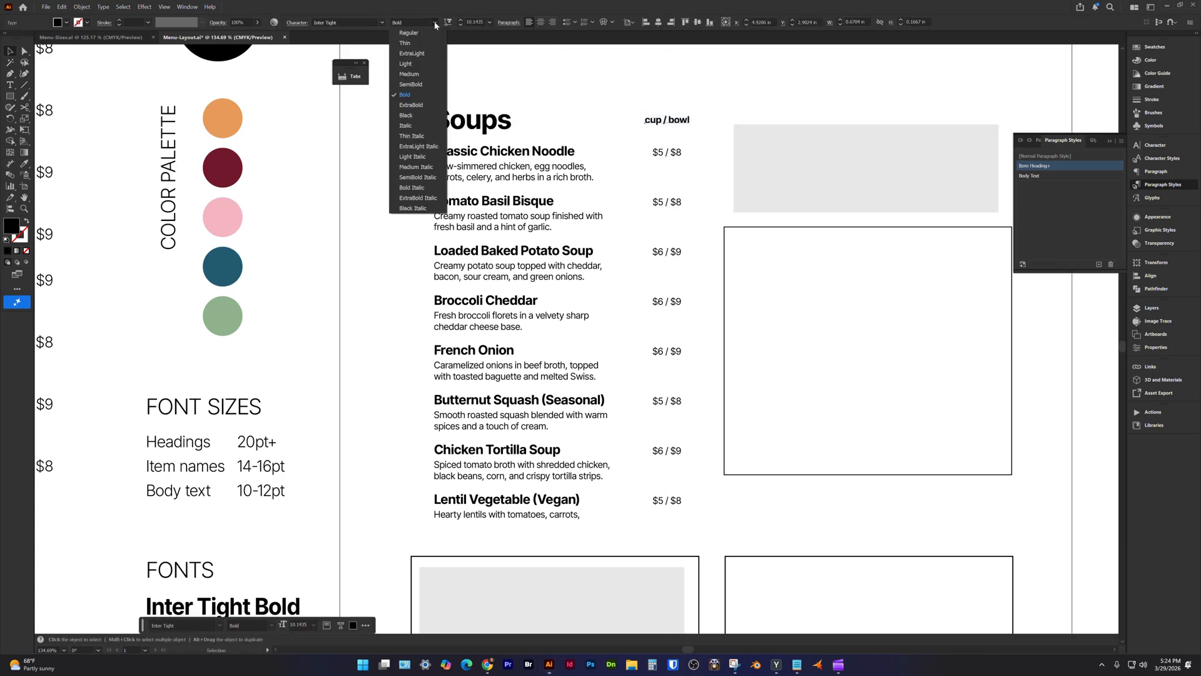
click(421, 74)
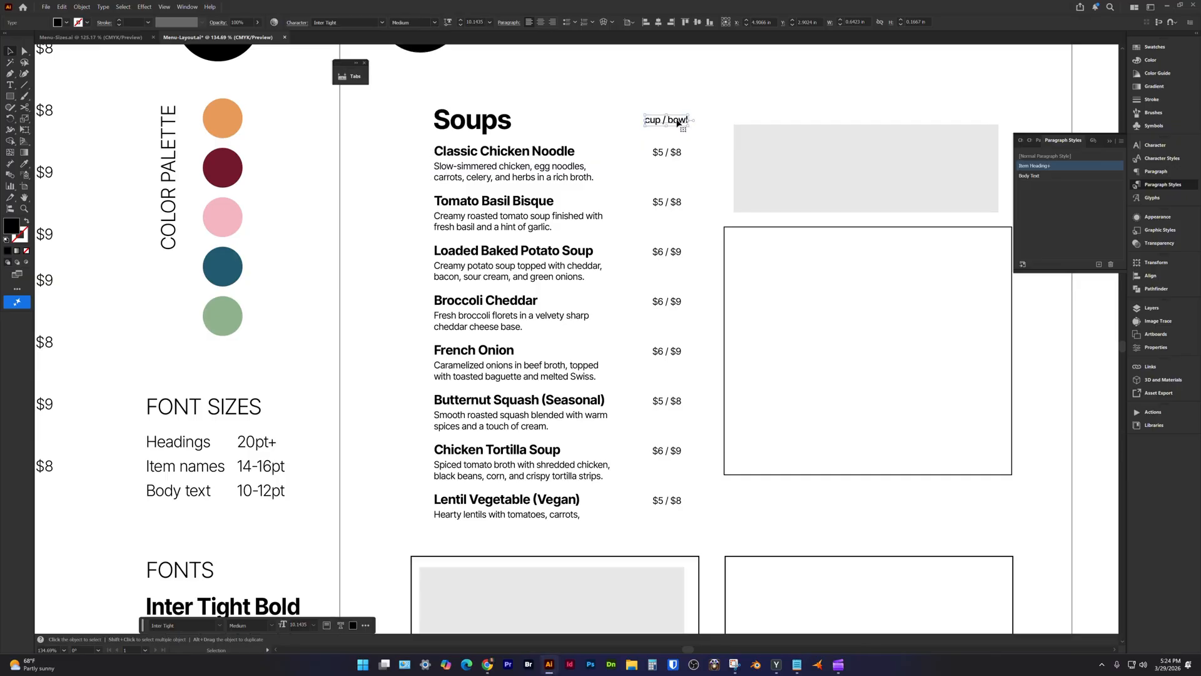
drag(678, 123, 679, 124)
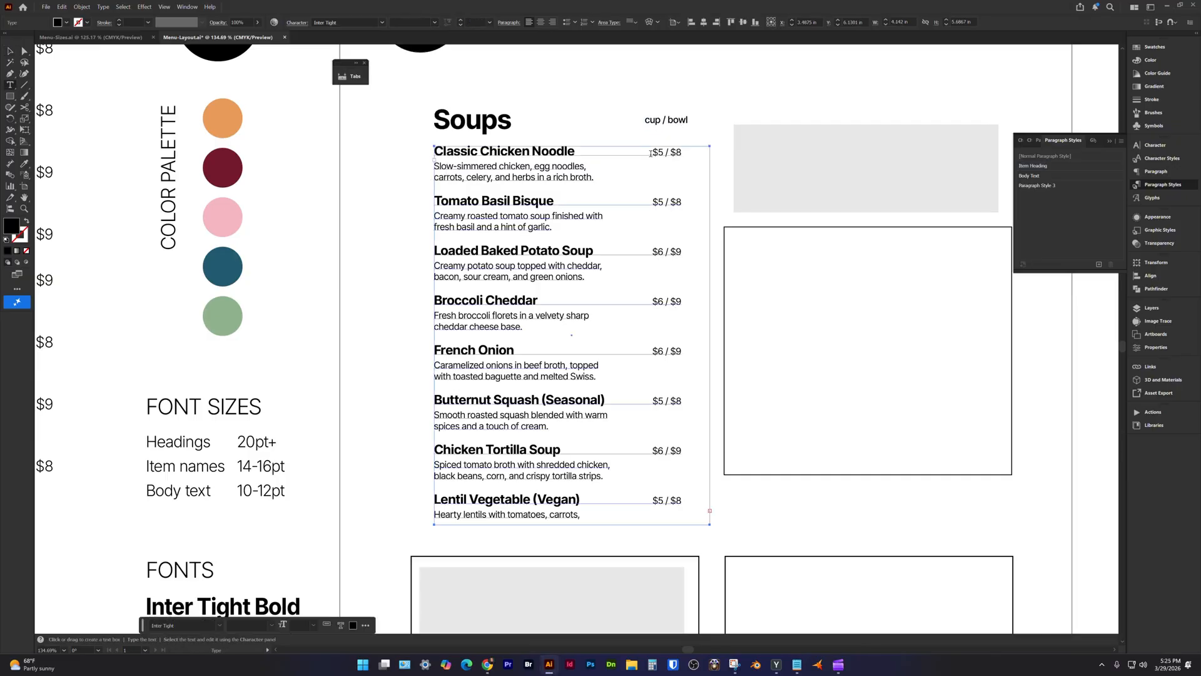
Set the Classic Chicken Noodle price to 12 pt and redefine the Body Text character style from it.
drag(652, 152, 692, 153)
click(1157, 159)
click(1029, 185)
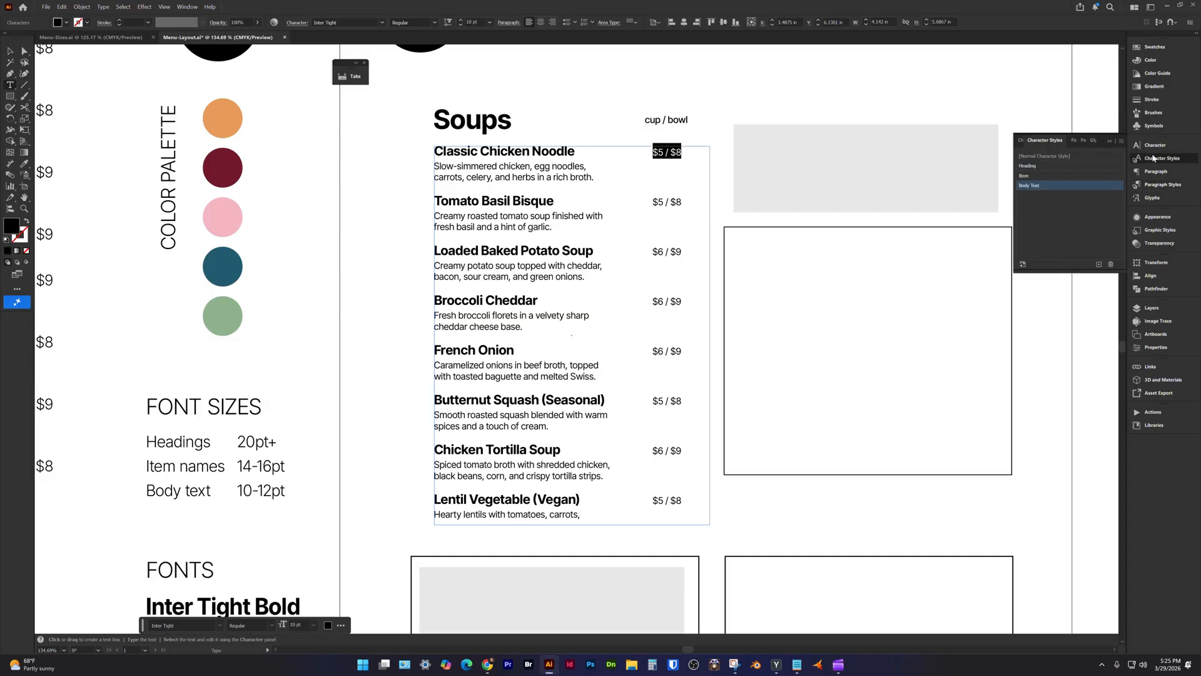
click(462, 22)
click(462, 21)
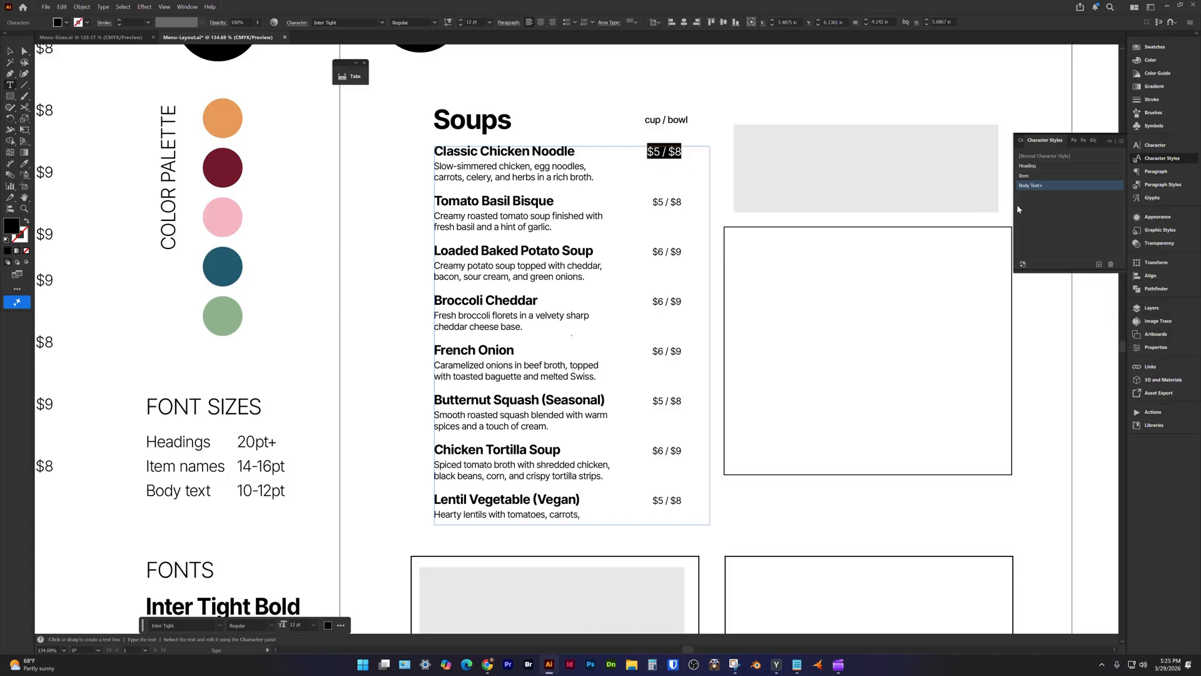
alt+click(1024, 188)
click(461, 21)
click(461, 20)
click(1120, 141)
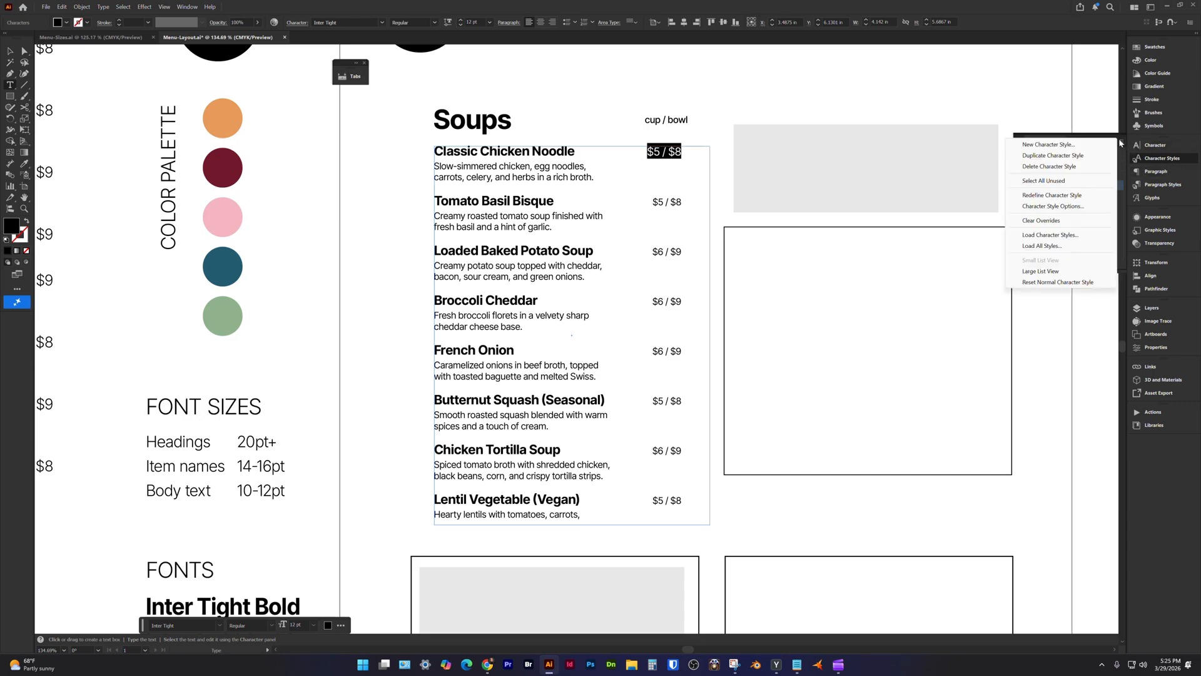
click(1055, 196)
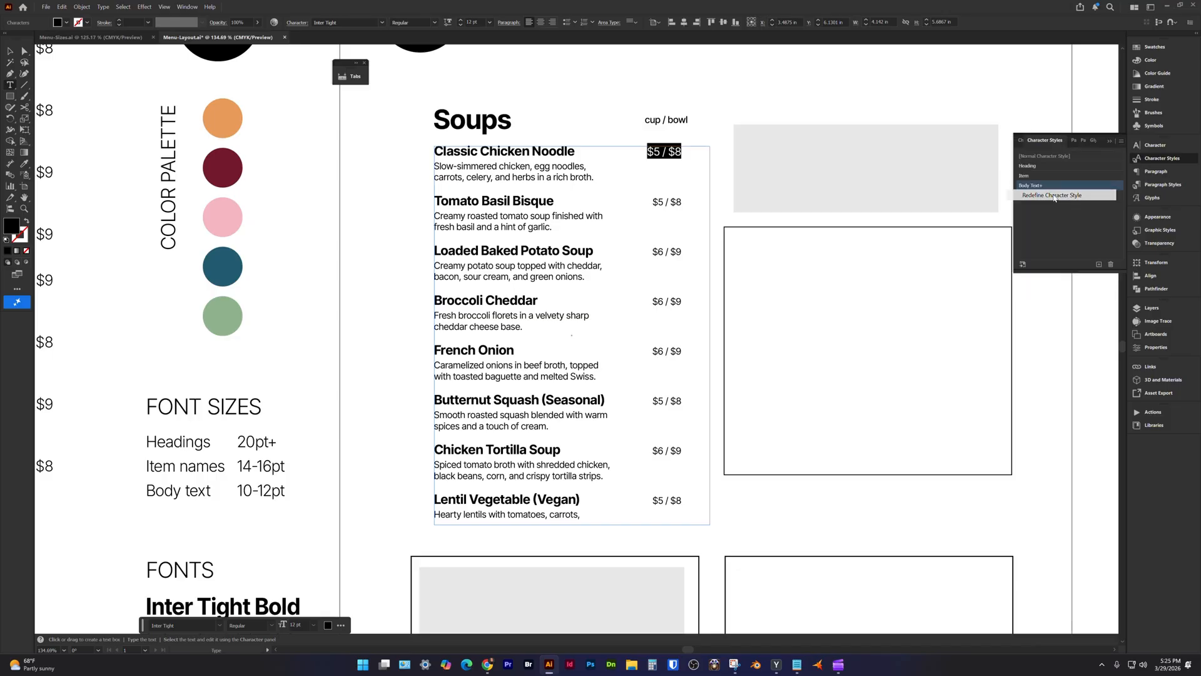
key(ctrl)
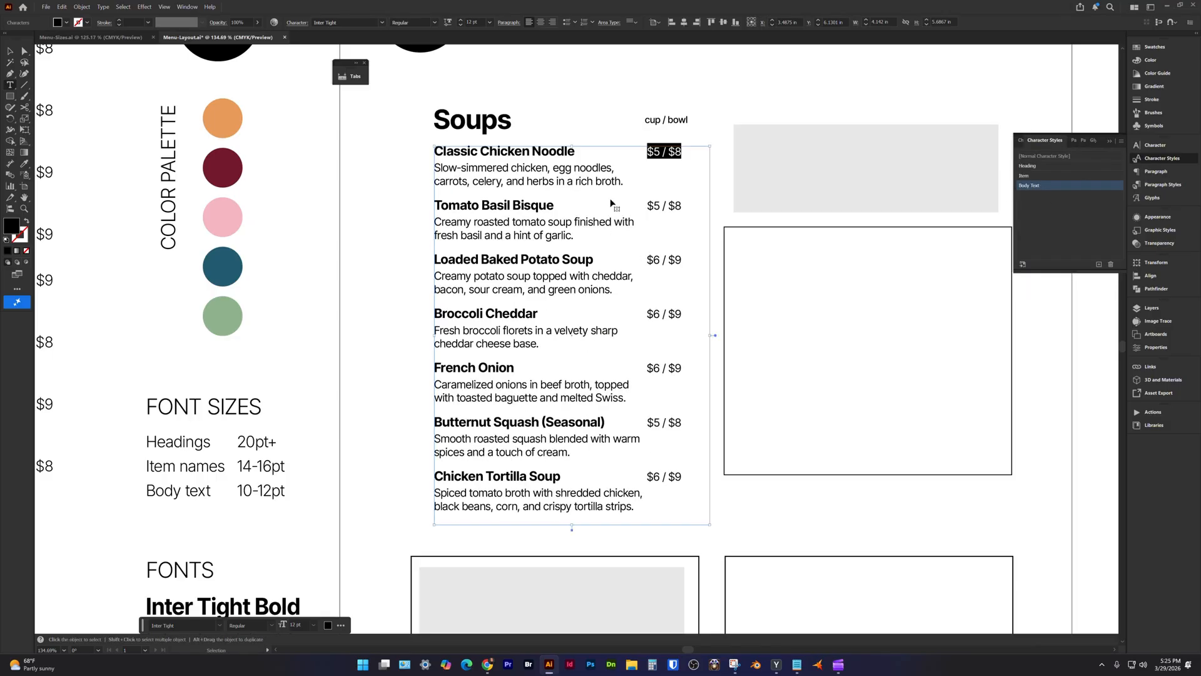
Return the Classic Chicken Noodle price to 10 pt and redefine the Body Text character style to match.
key(ctrl+shift+comma)
click(460, 25)
click(1121, 140)
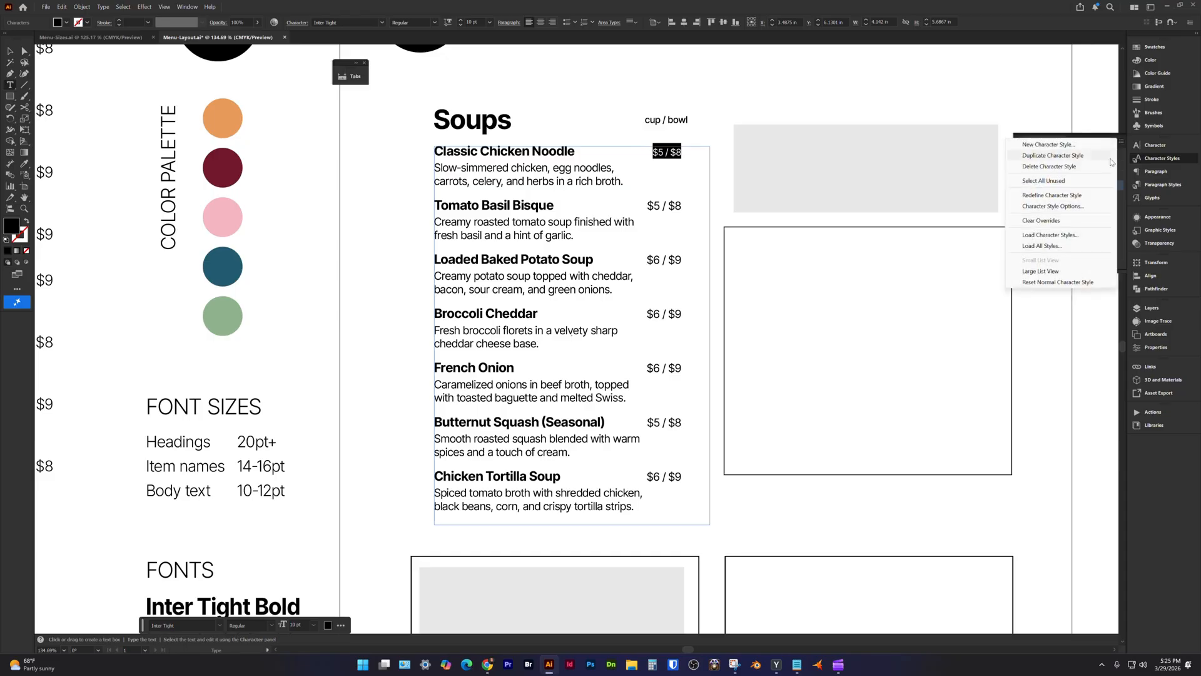
click(1069, 197)
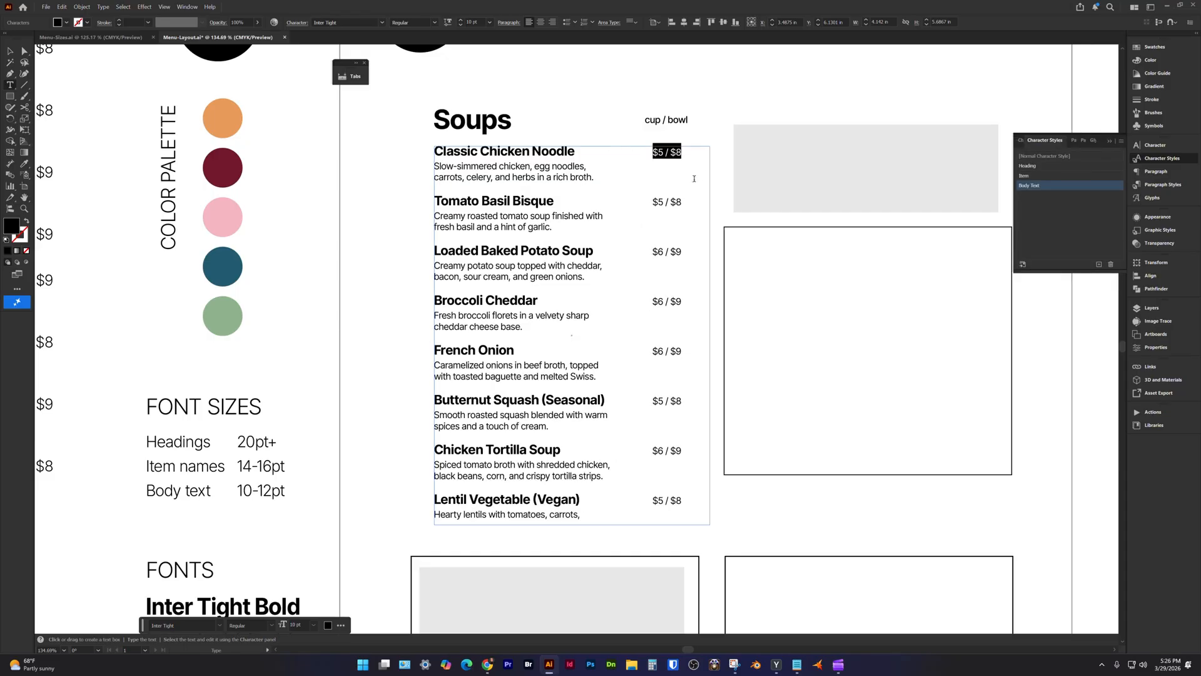
Set the Classic Chicken Noodle price to 12 pt and save it as a new character style named "Price".
click(460, 21)
click(460, 20)
click(1099, 264)
double_click(1048, 196)
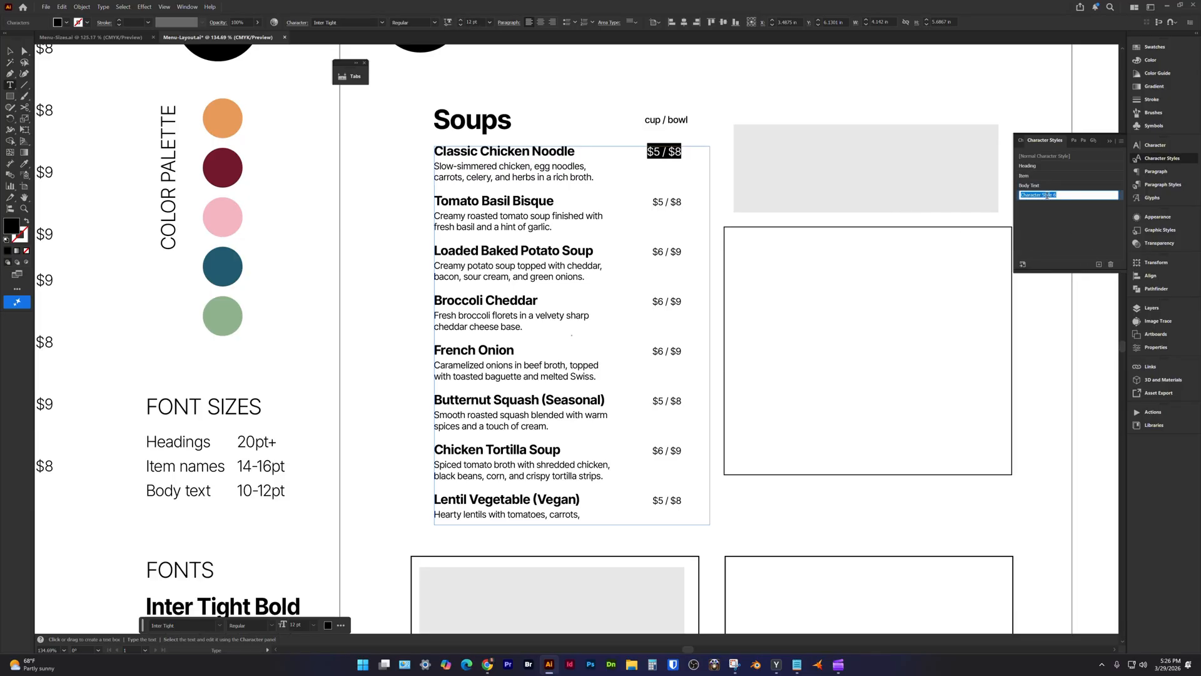
text(Price)
key(Return)
Color the Classic Chicken Noodle heading with the dark maroon sampled from the color palette.
click(583, 165)
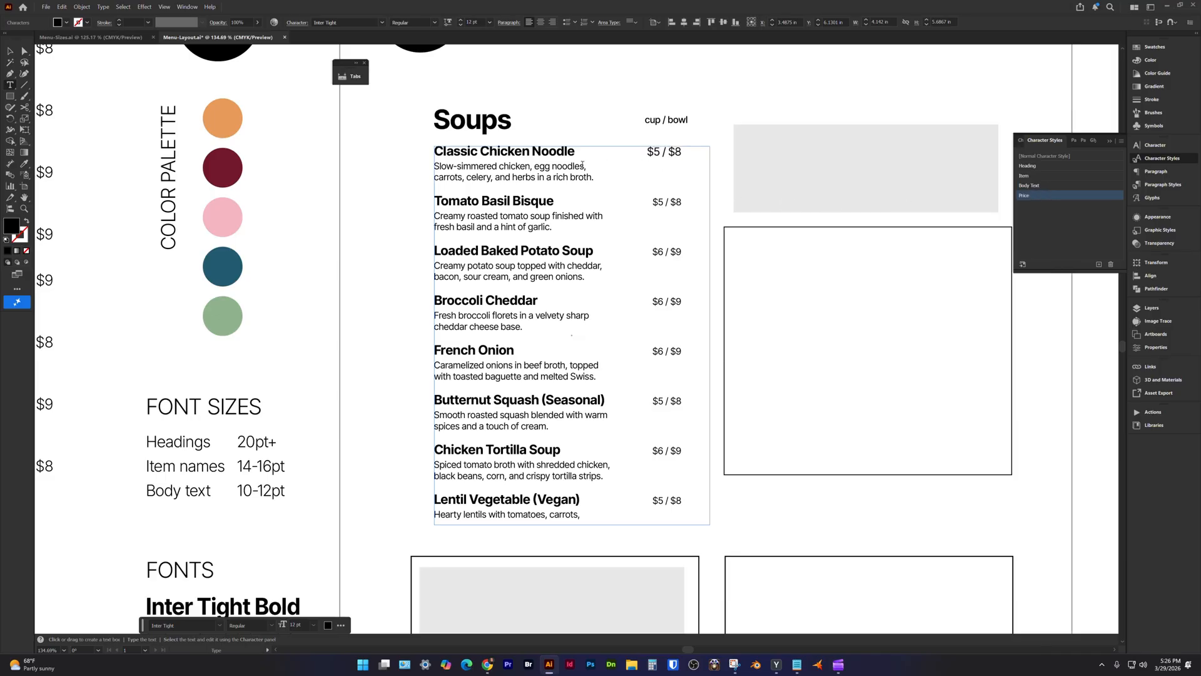
drag(574, 152, 434, 152)
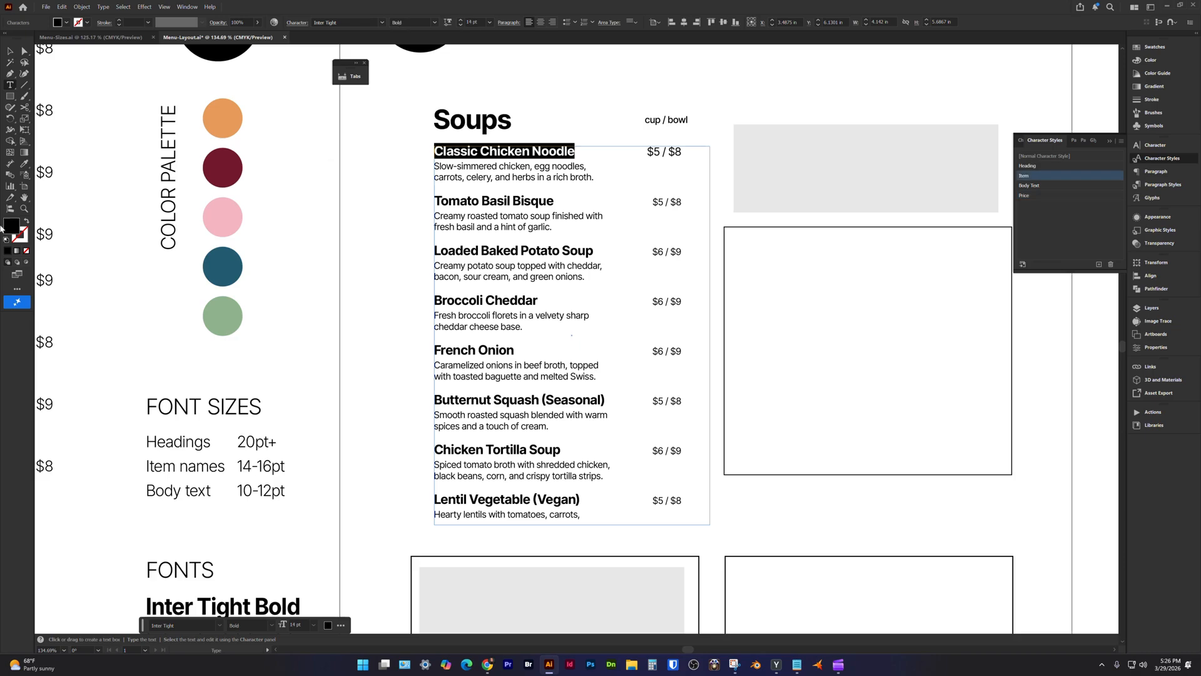
click(23, 163)
click(206, 168)
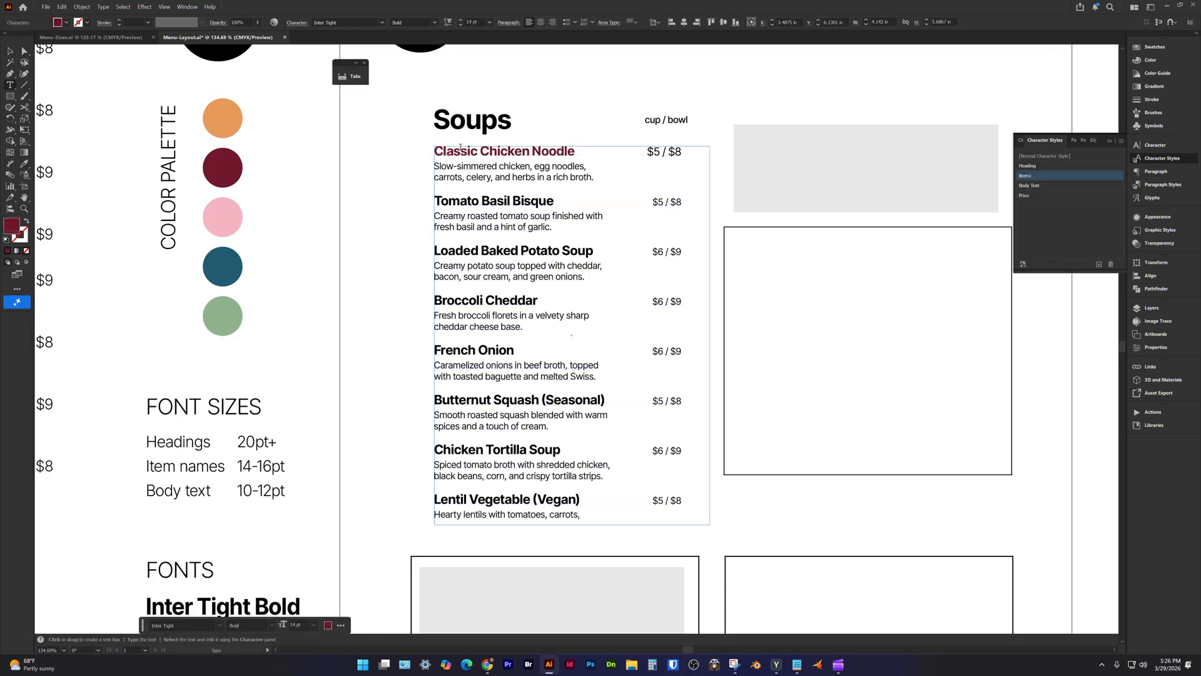
Redefine the Item character style from the maroon Classic Chicken Noodle heading.
key(t)
triple_click(505, 152)
drag(574, 152, 420, 151)
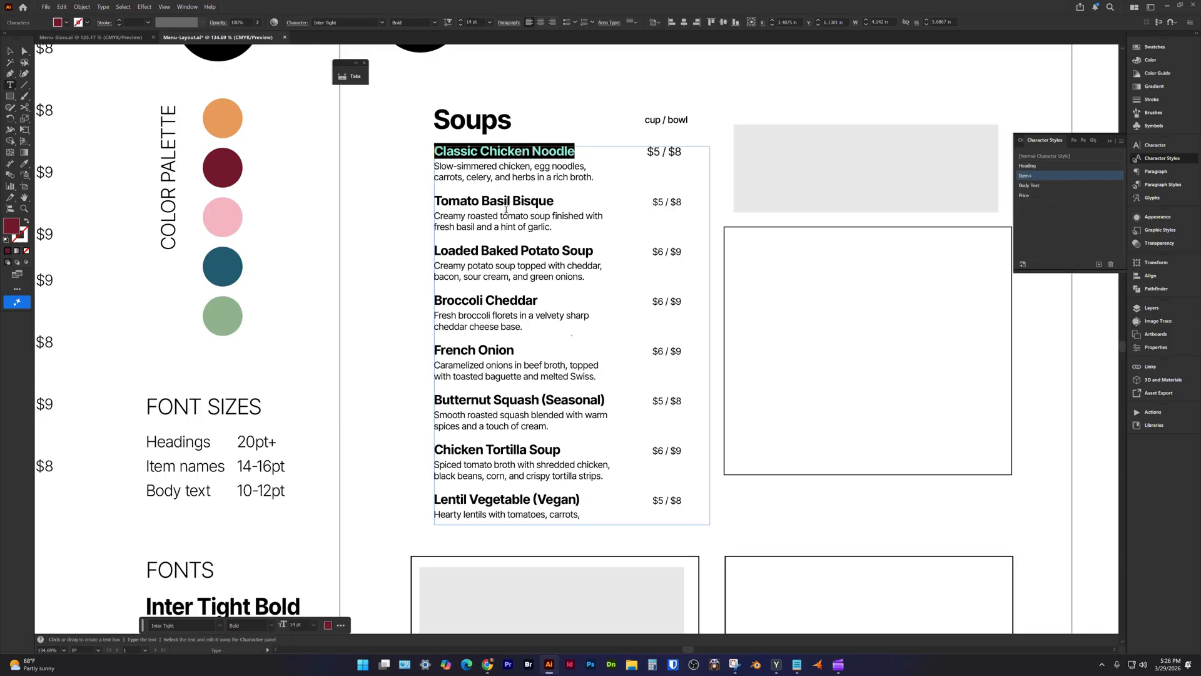
click(601, 151)
drag(584, 155, 435, 152)
click(1122, 141)
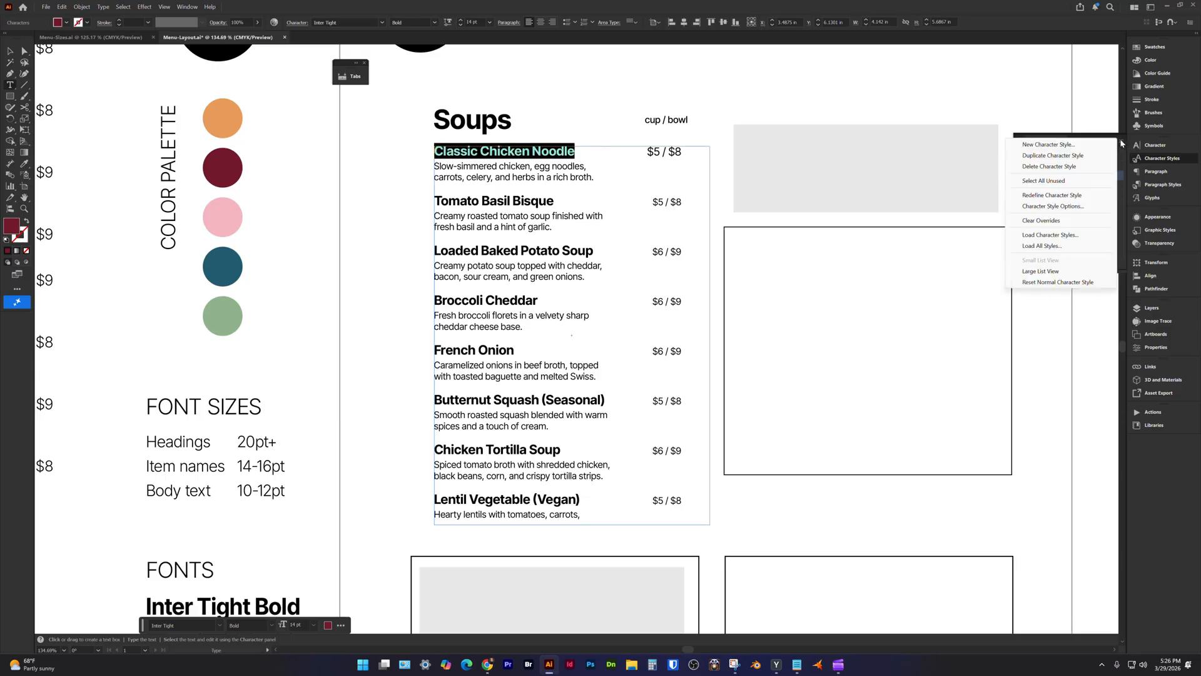
click(1058, 195)
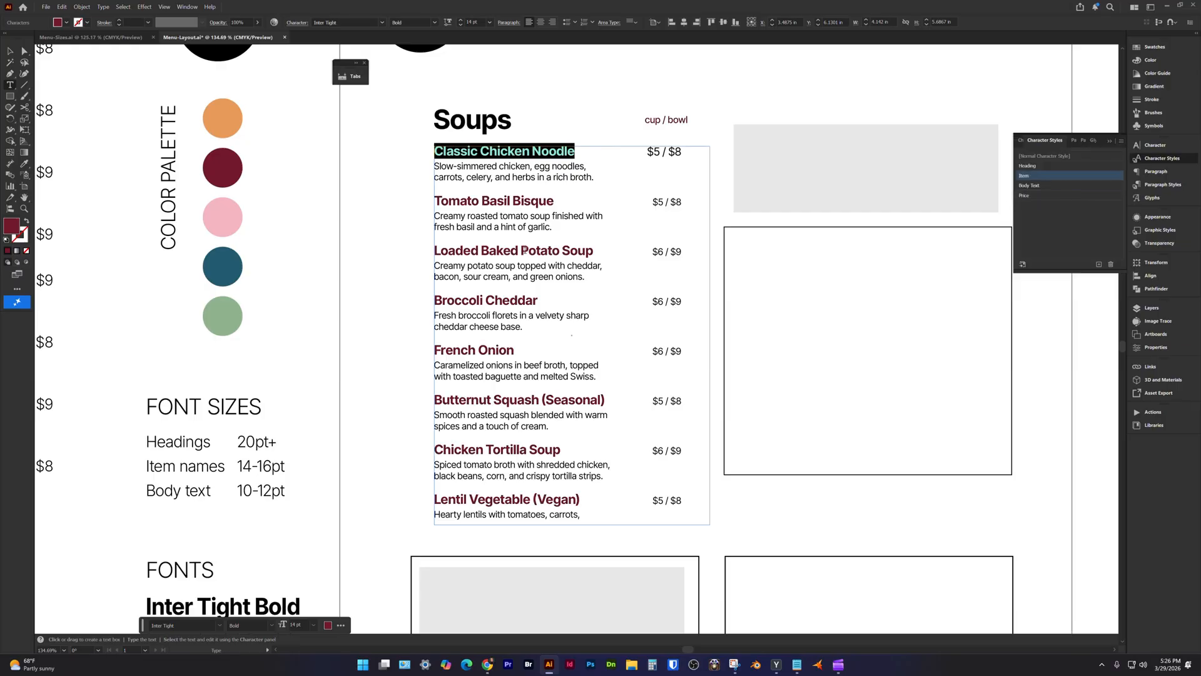
drag(435, 201, 554, 201)
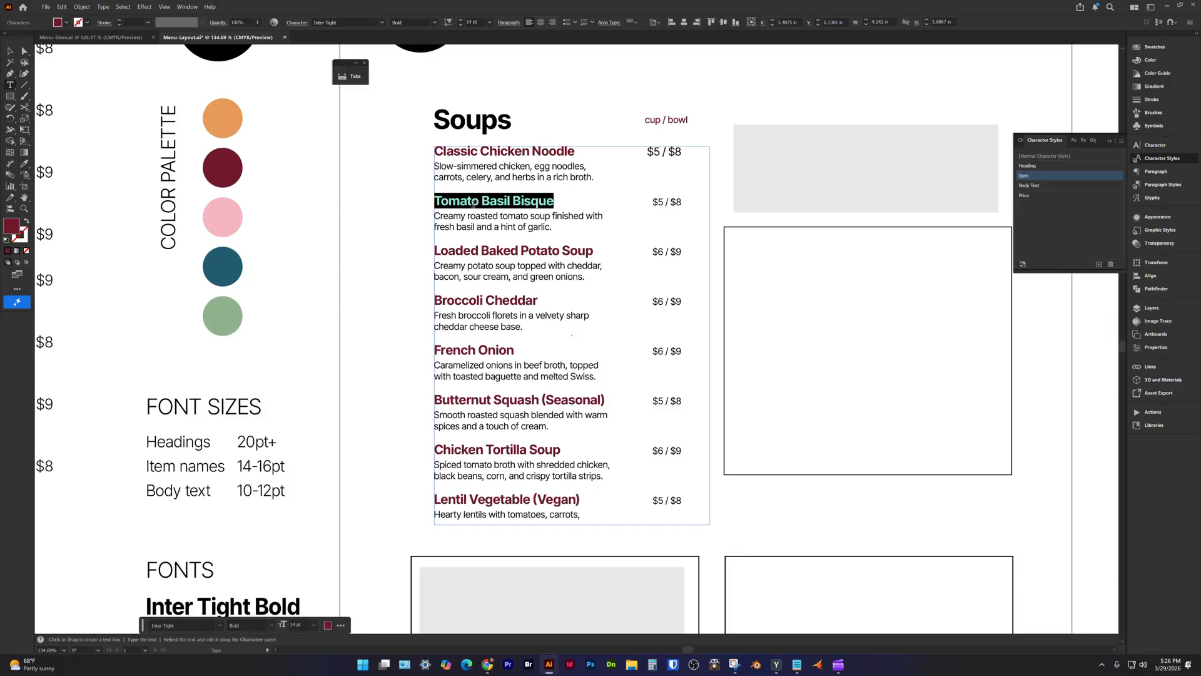
key(Escape)
click(398, 202)
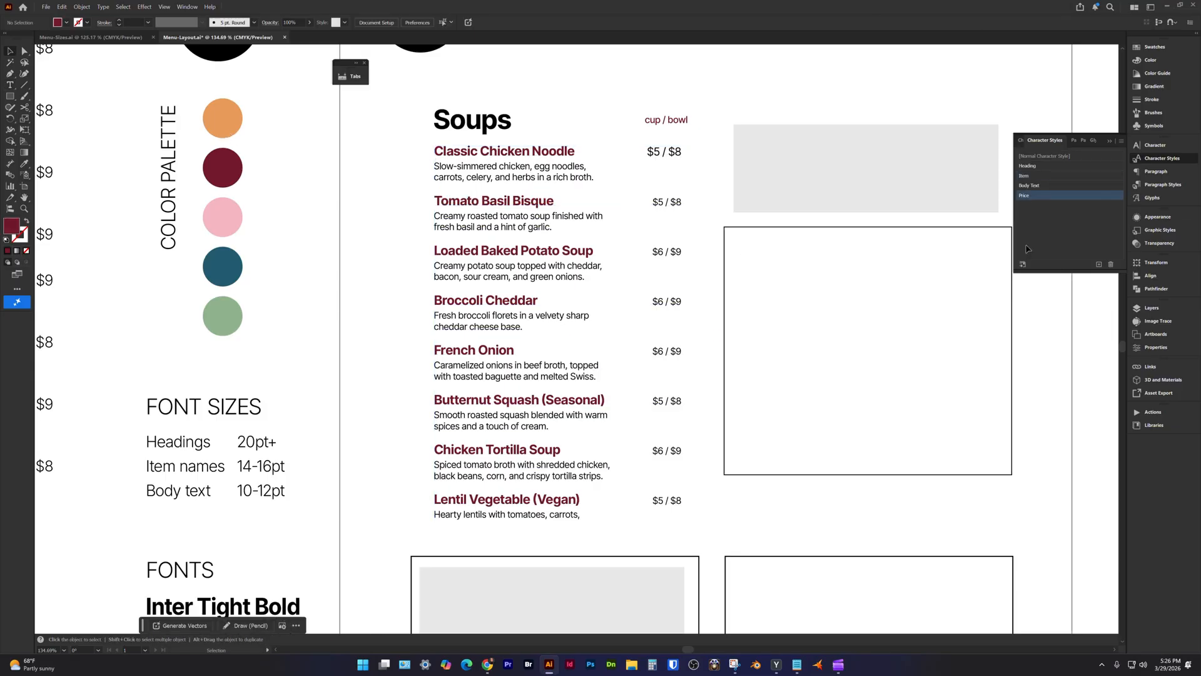
click(1064, 176)
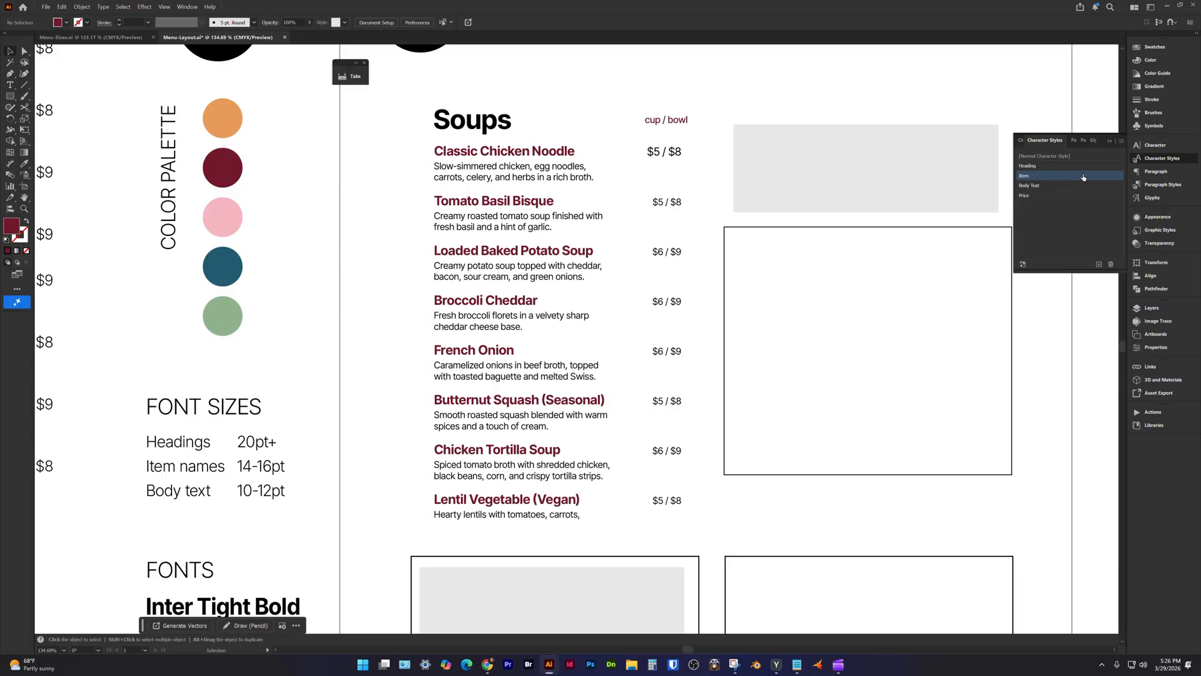
double_click(1083, 177)
click(693, 217)
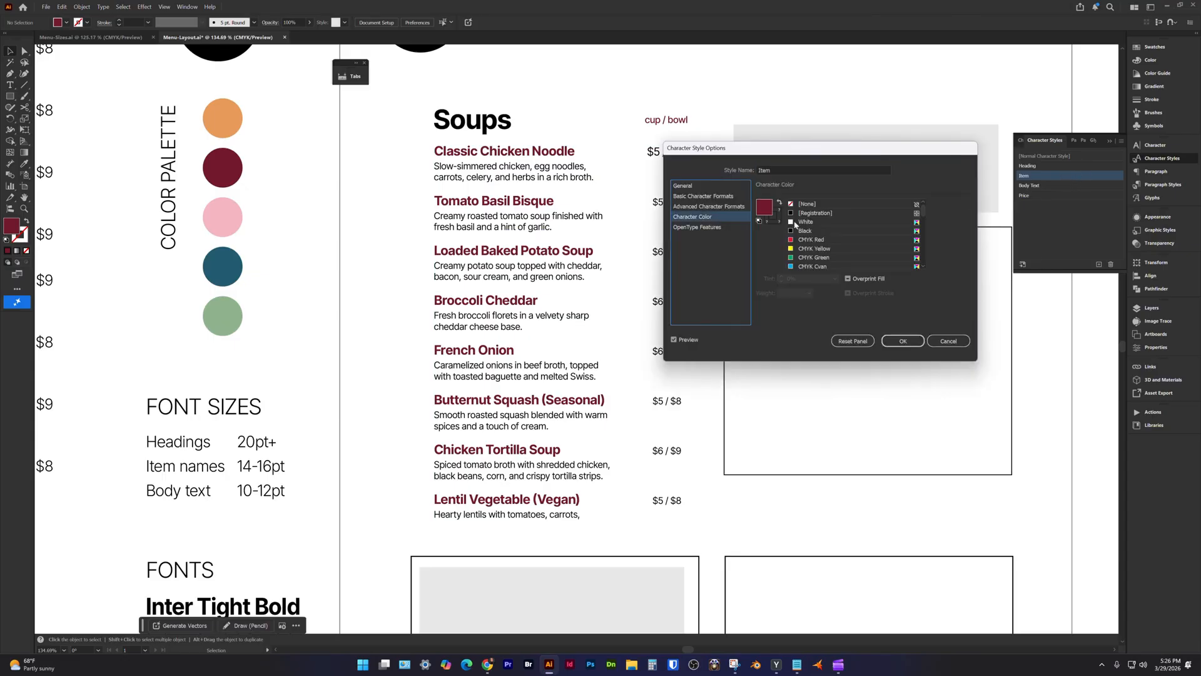
click(815, 258)
scroll(814, 262, down, 1)
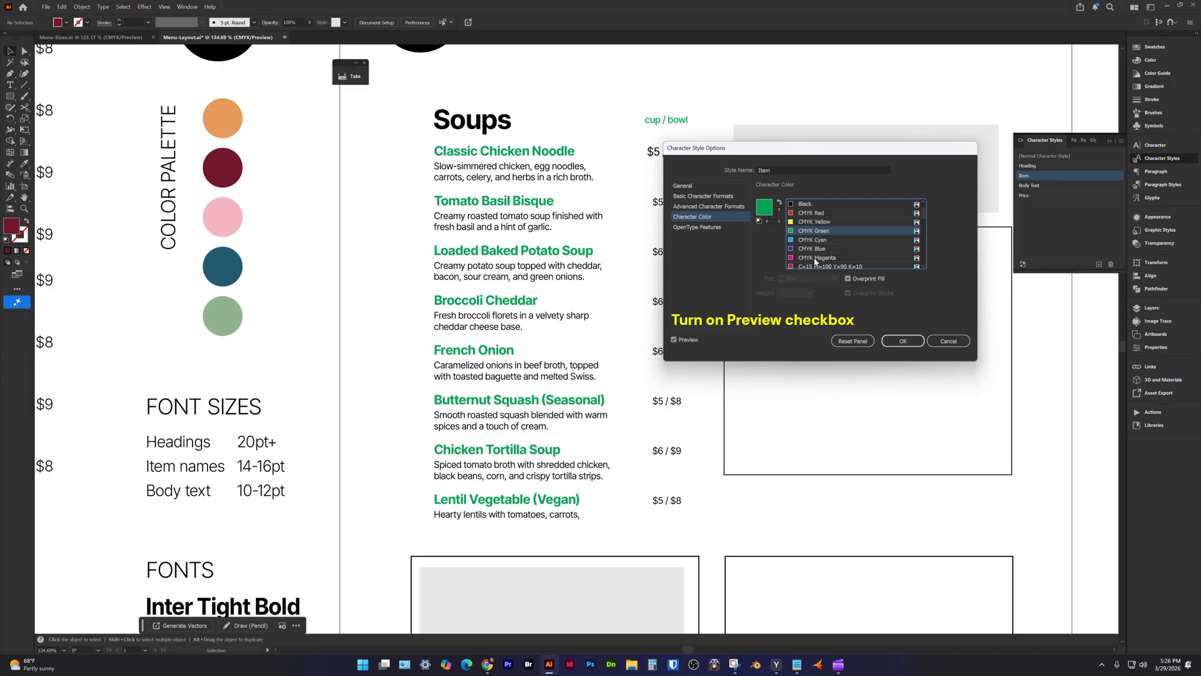
scroll(813, 257, down, 1)
click(809, 241)
scroll(806, 246, down, 2)
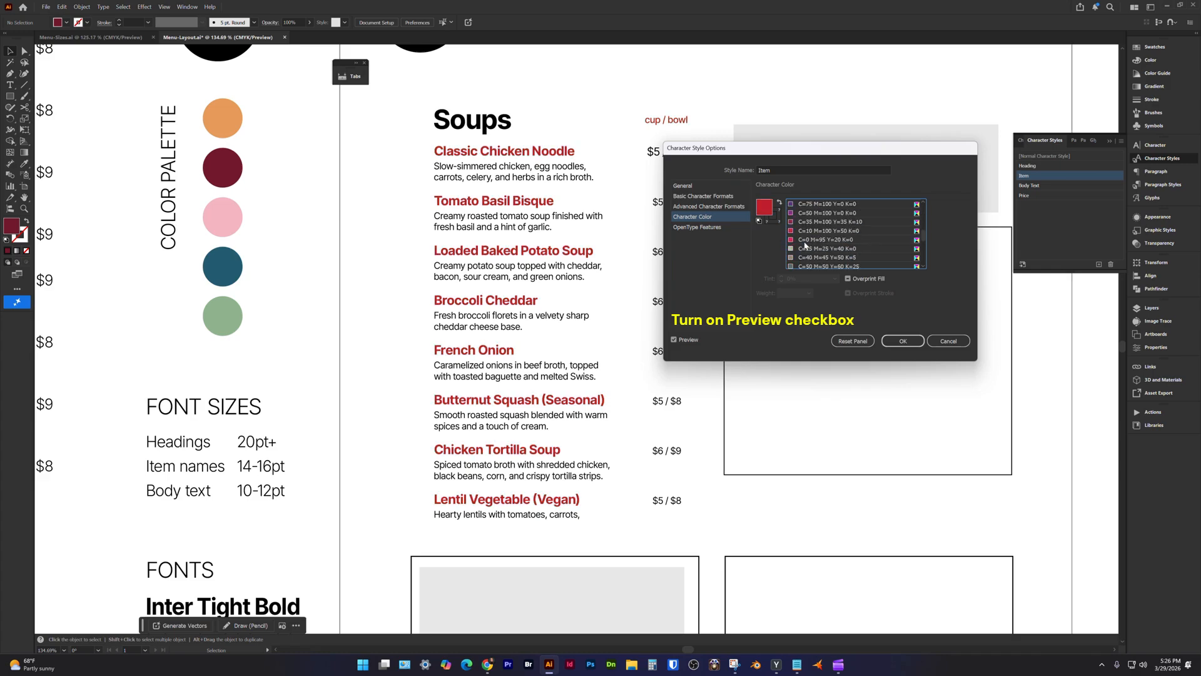
scroll(879, 247, down, 8)
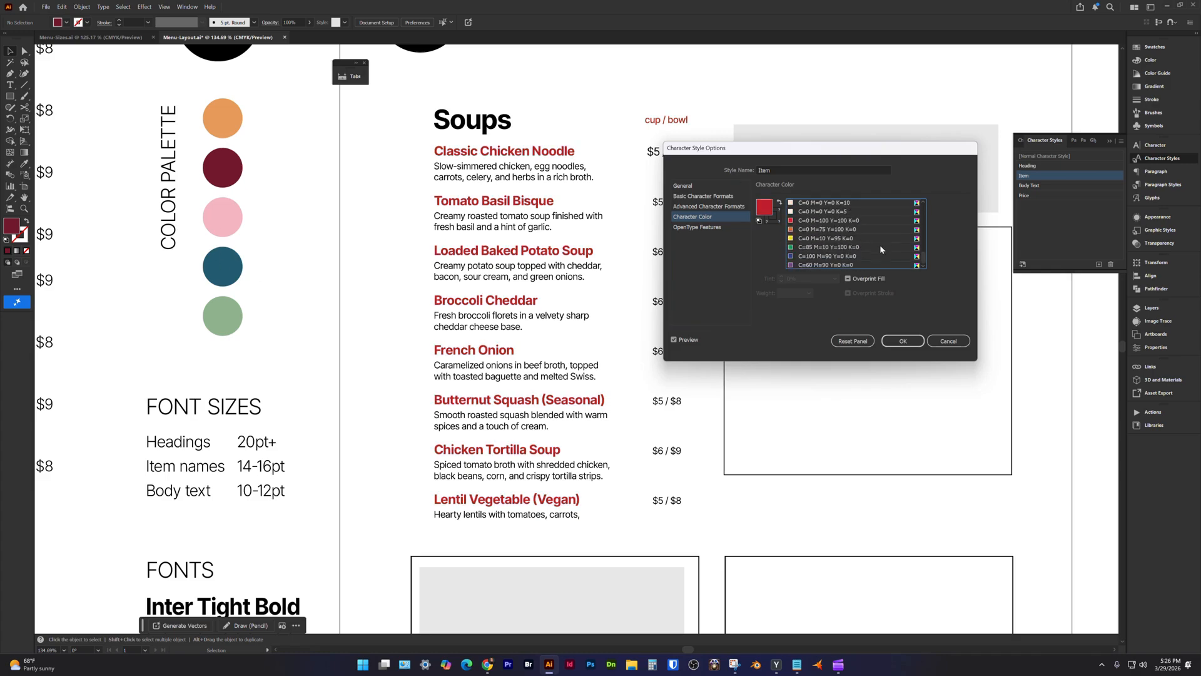
click(852, 265)
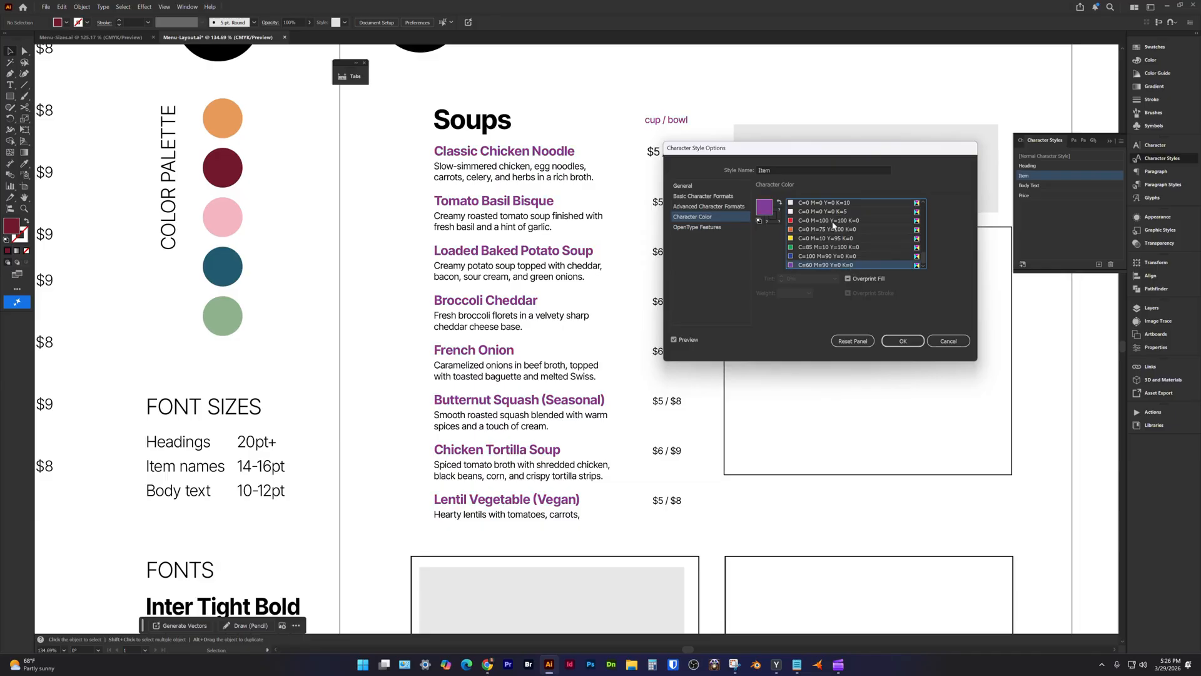
click(948, 341)
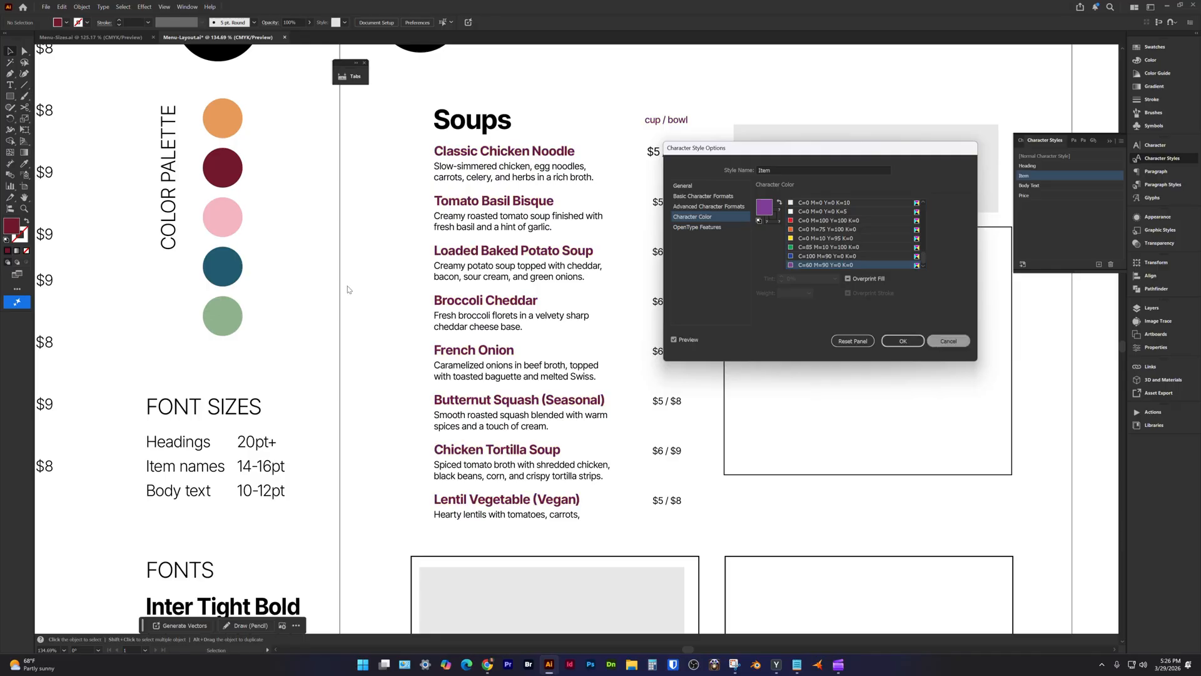
Save the colors of the five color palette circles as a new swatch group created from the selected artwork.
drag(229, 208, 188, 96)
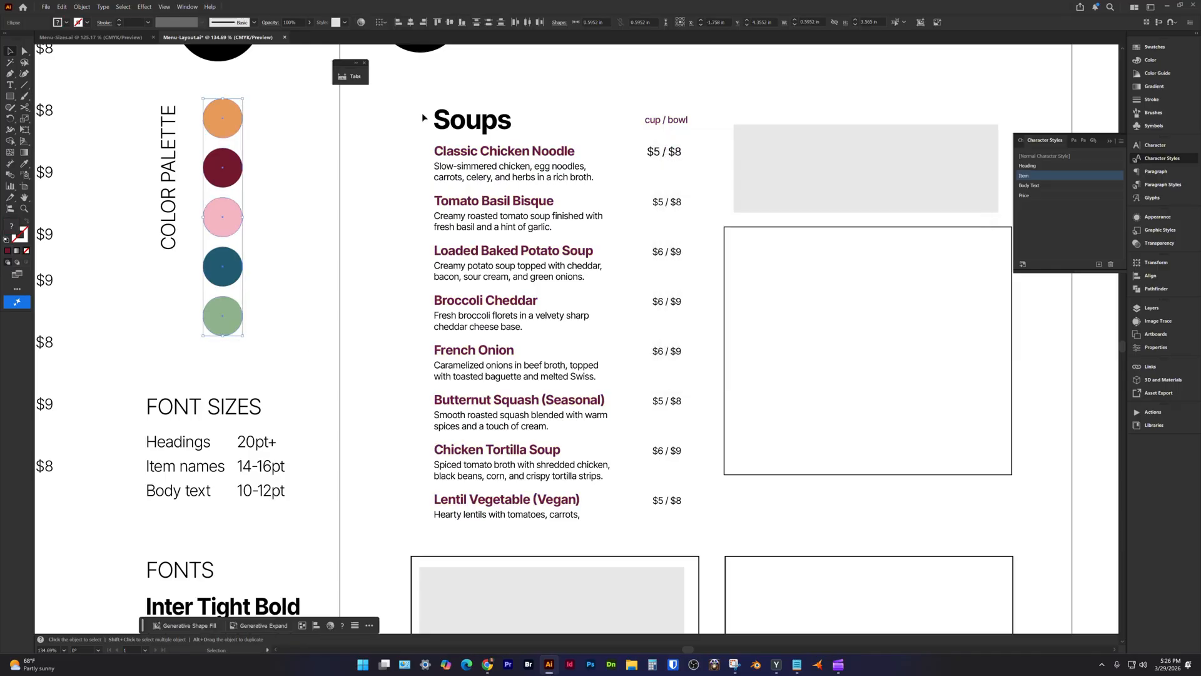
click(1157, 49)
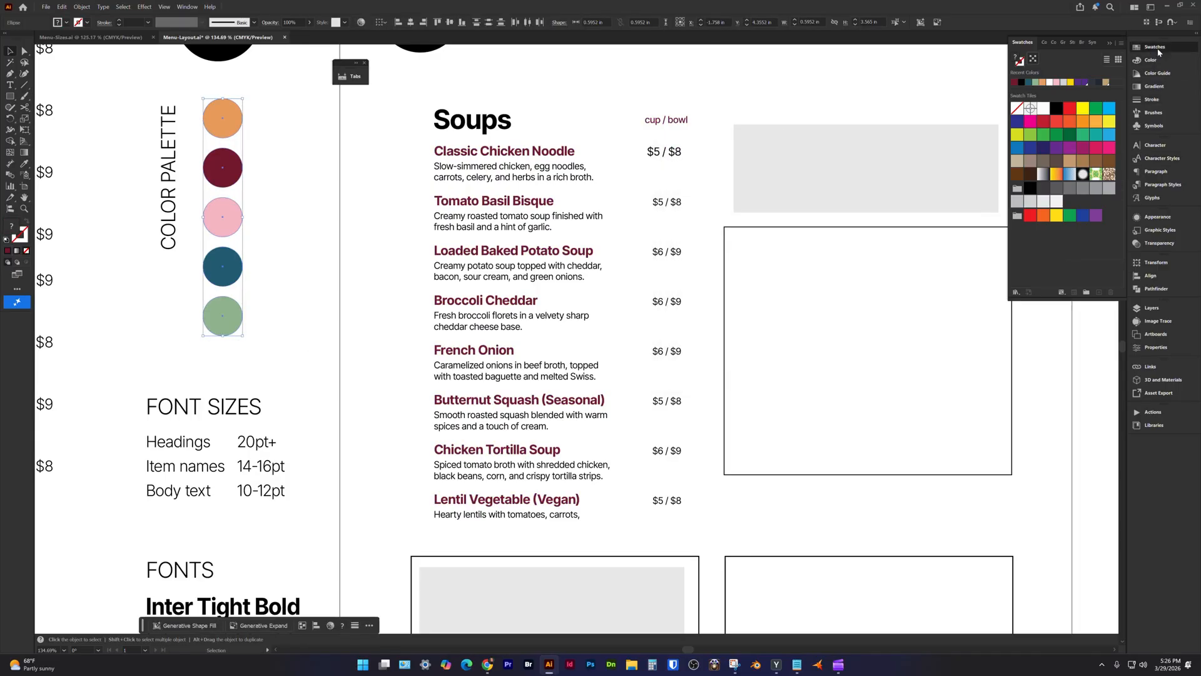
click(1087, 293)
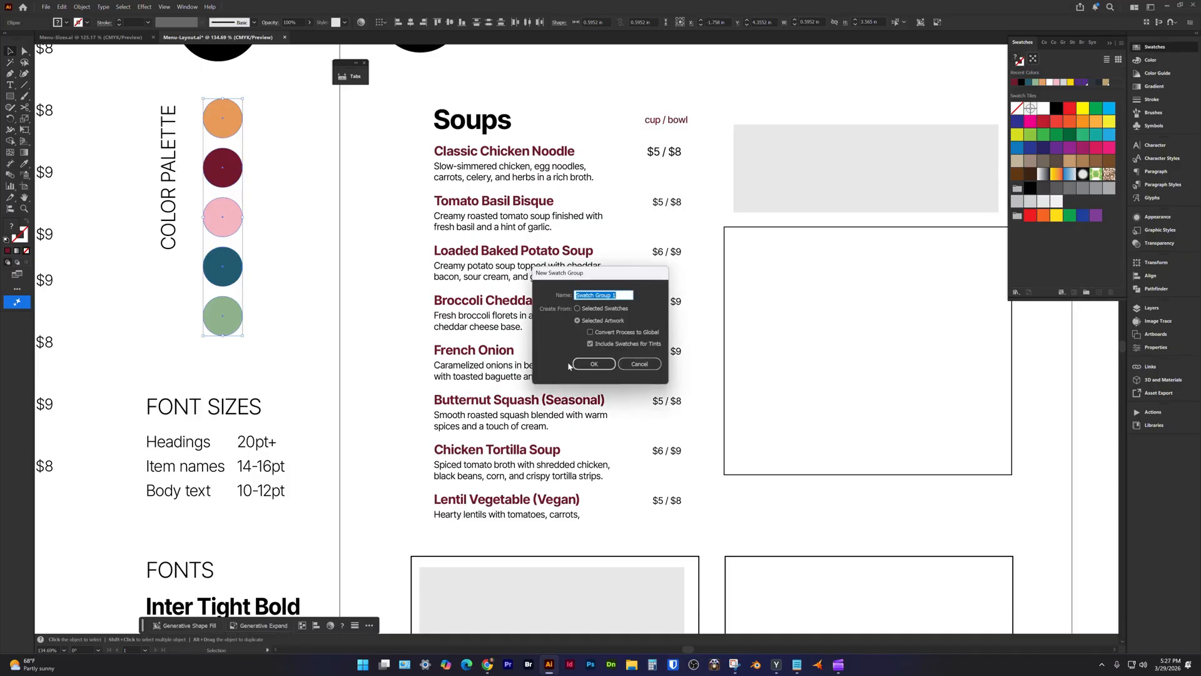
click(581, 364)
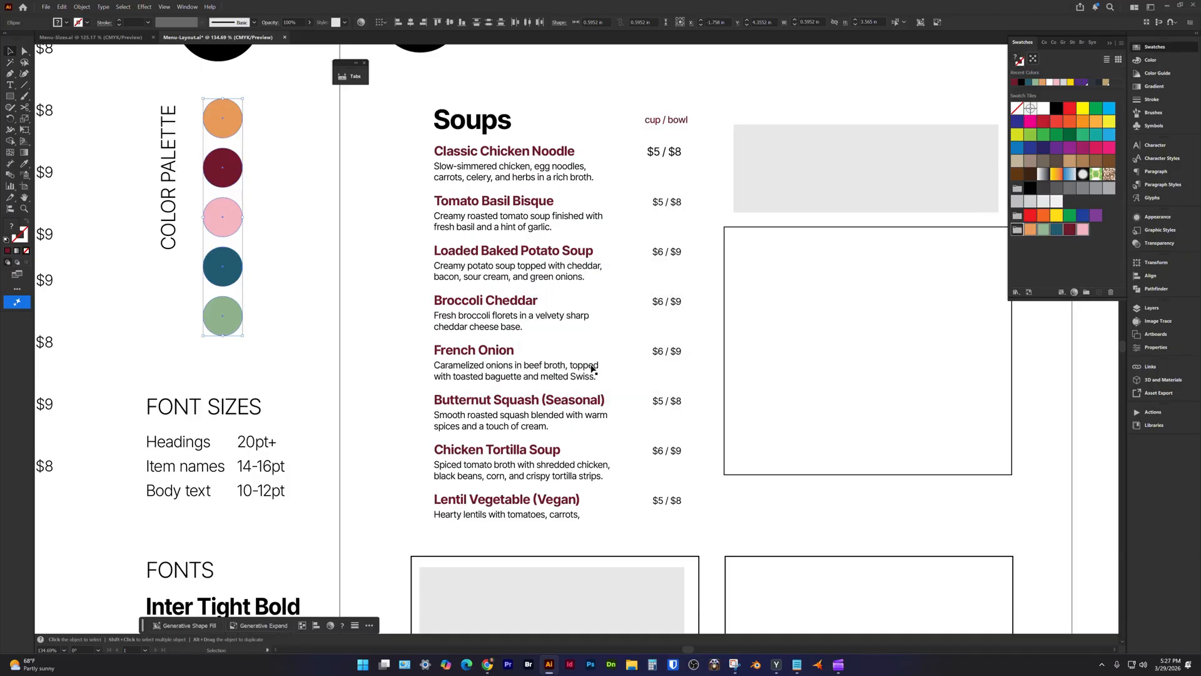
click(625, 112)
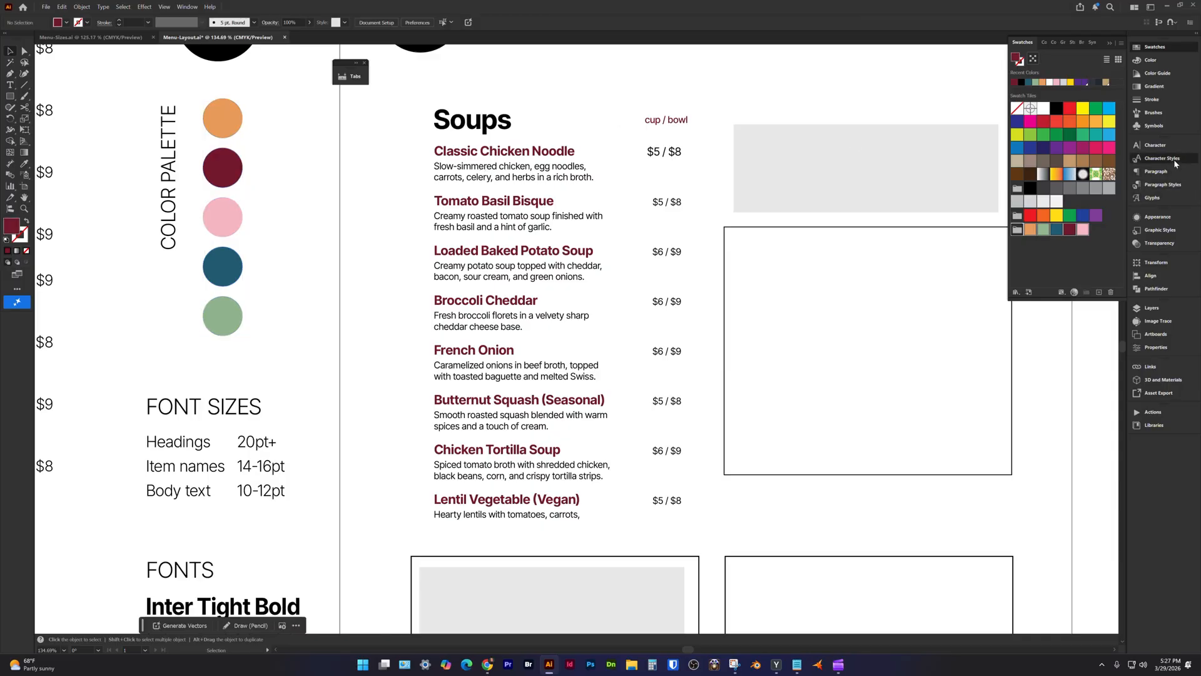
Change the Item character style's fill color to the palette's dark teal swatch.
click(1162, 158)
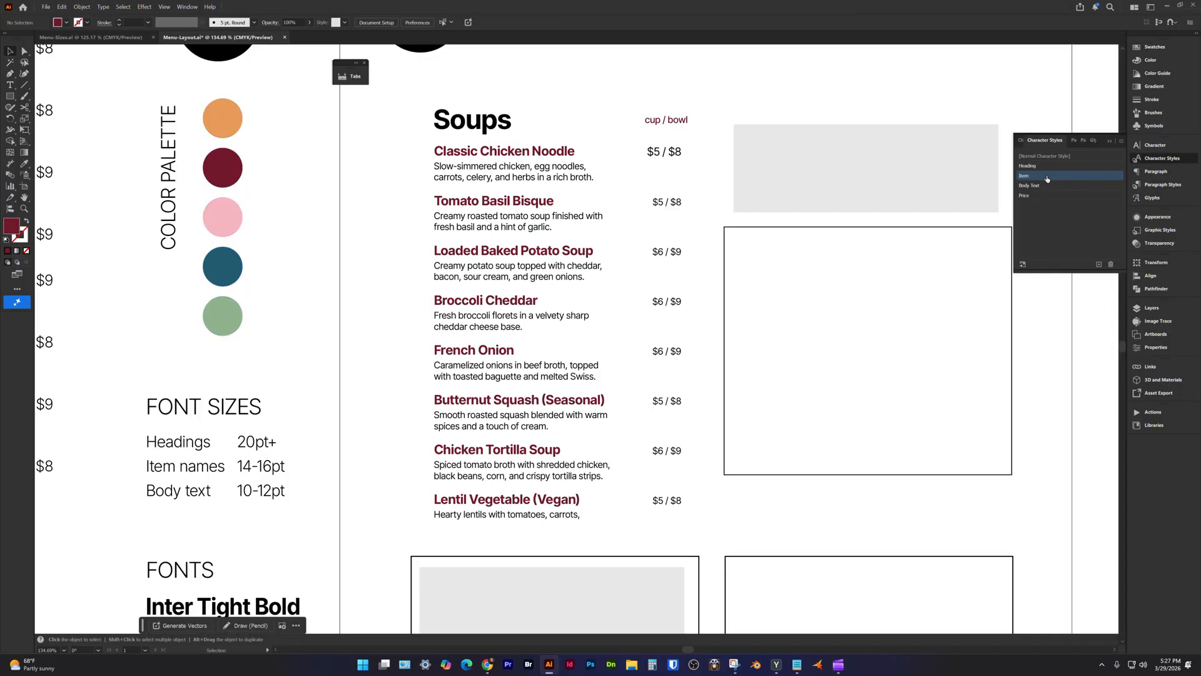
double_click(1047, 179)
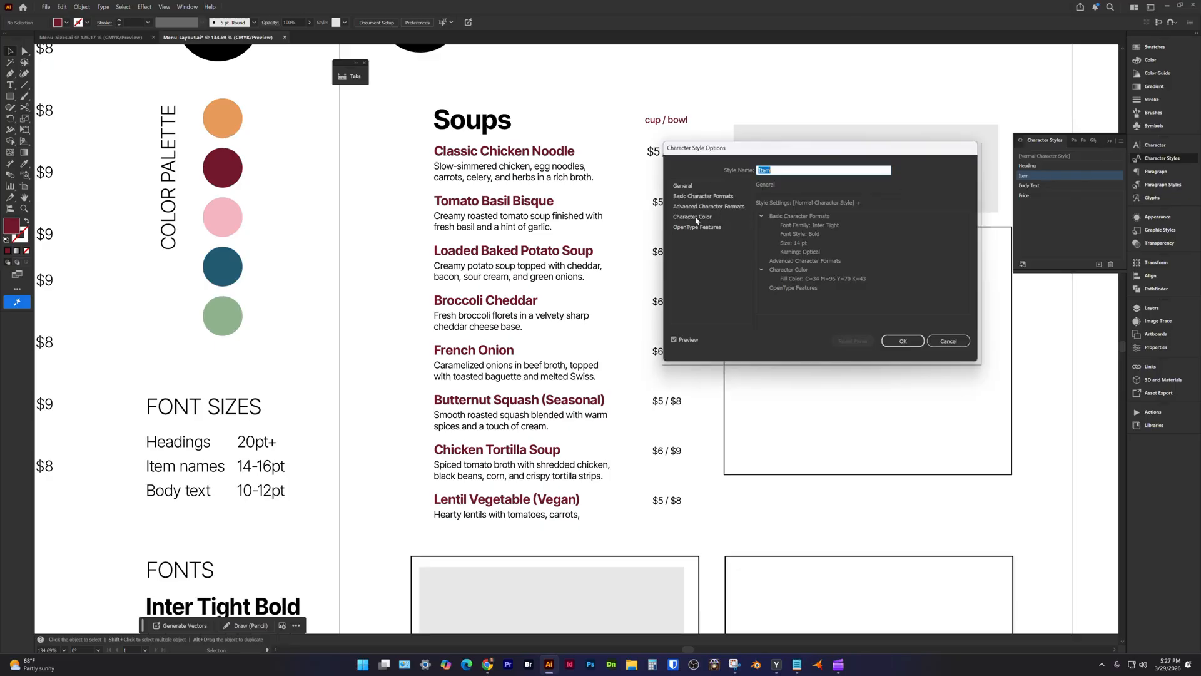
click(693, 217)
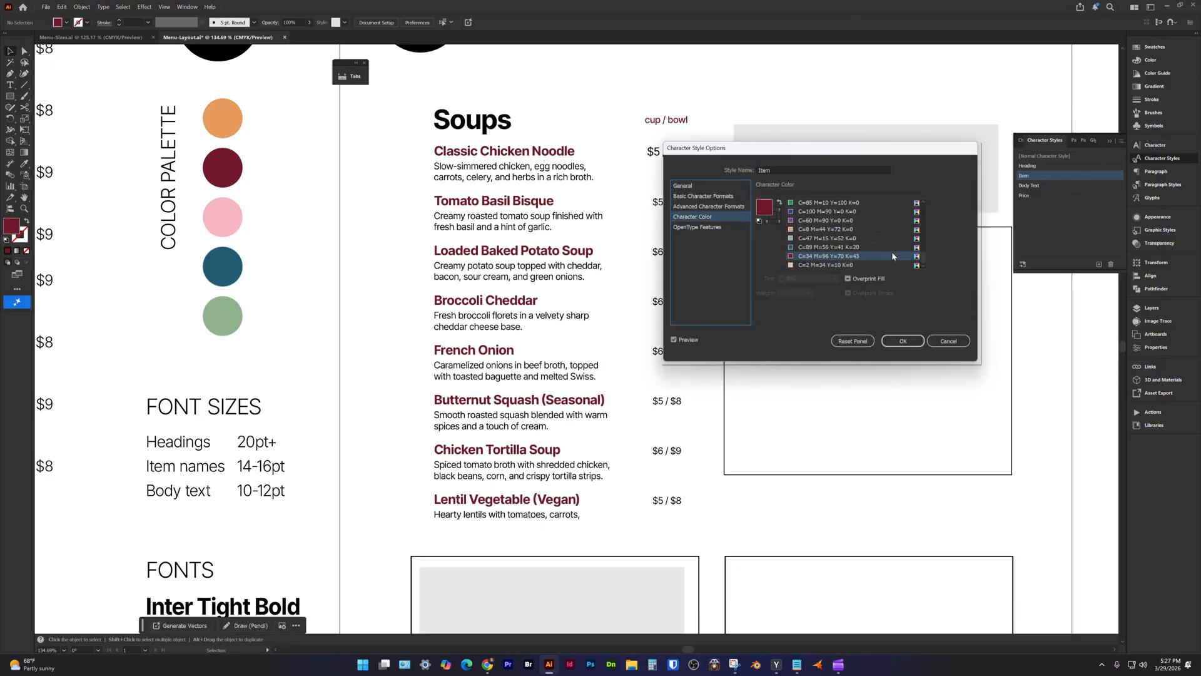
click(811, 248)
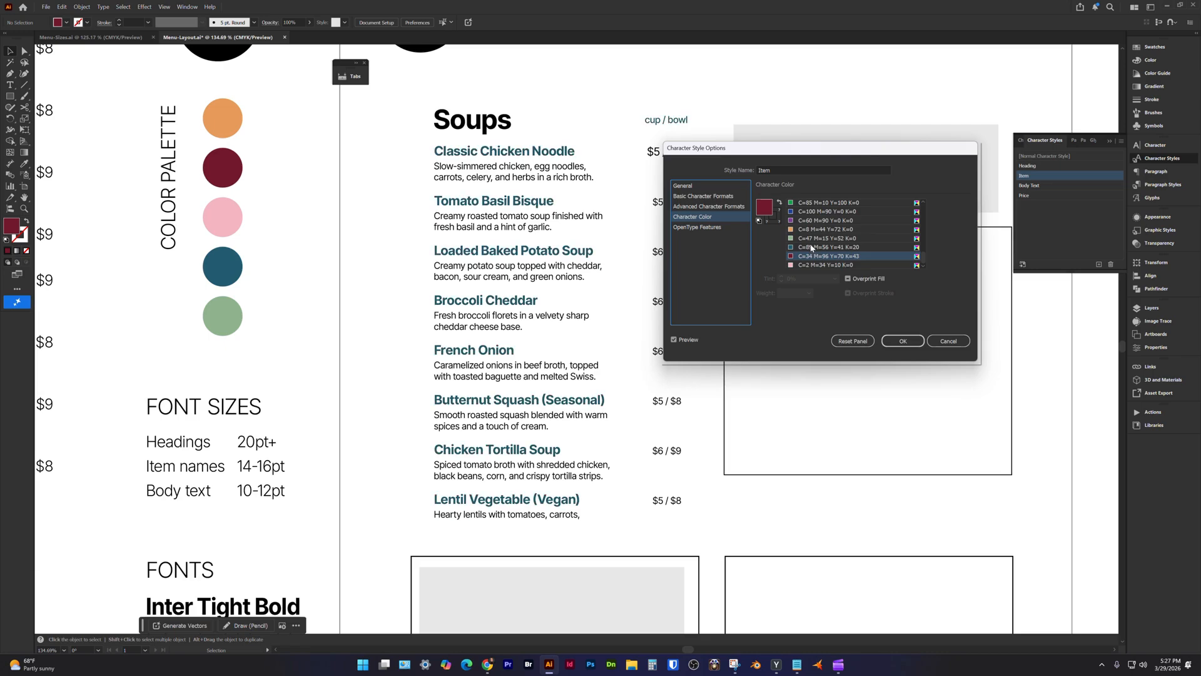
click(812, 248)
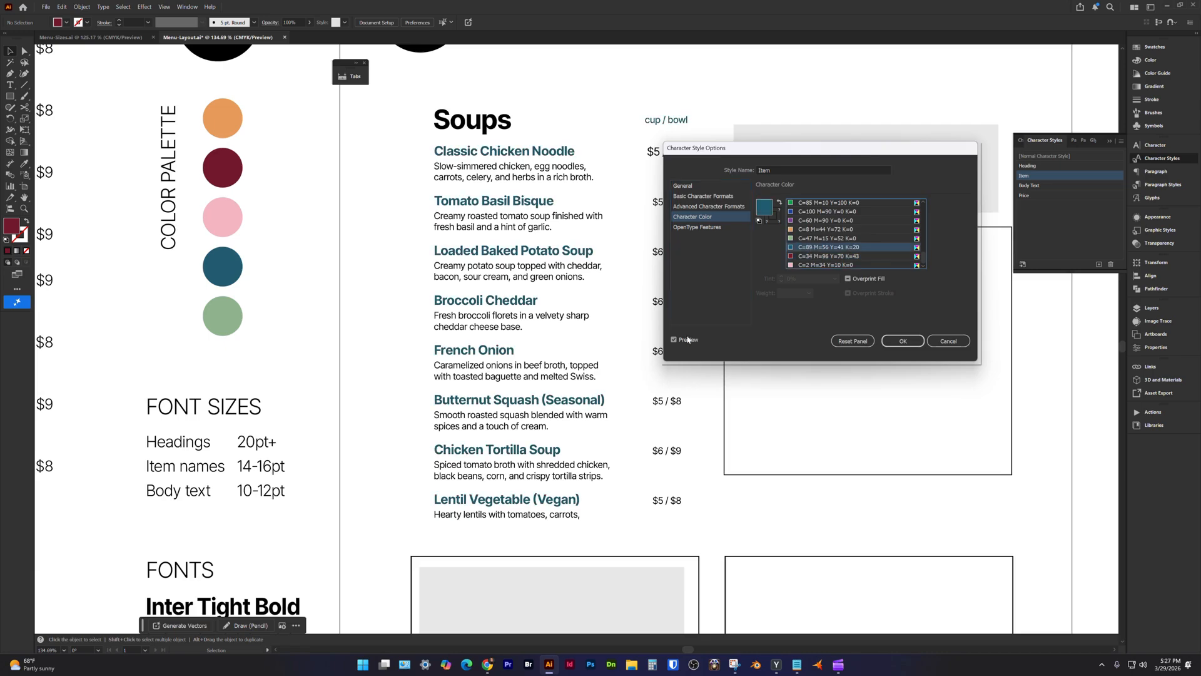
click(818, 258)
click(823, 248)
click(915, 341)
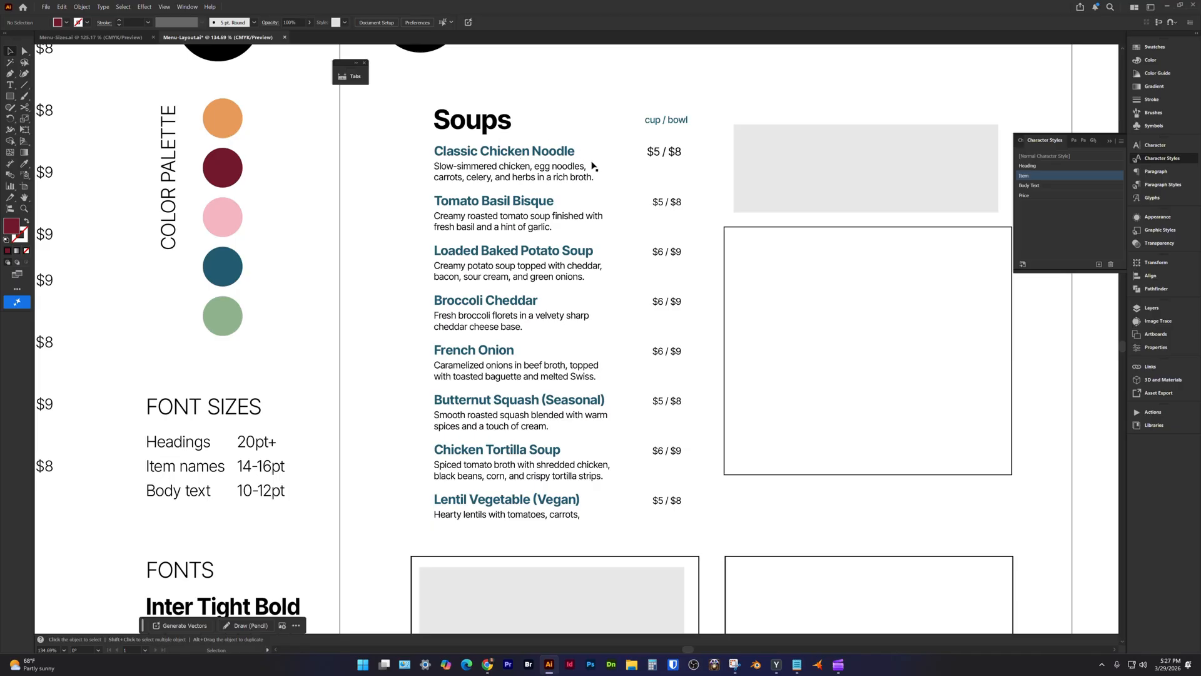
Apply the Price style to the Tomato Basil Bisque price and the Body Text style to the tab space after Classic Chicken Noodle.
double_click(668, 209)
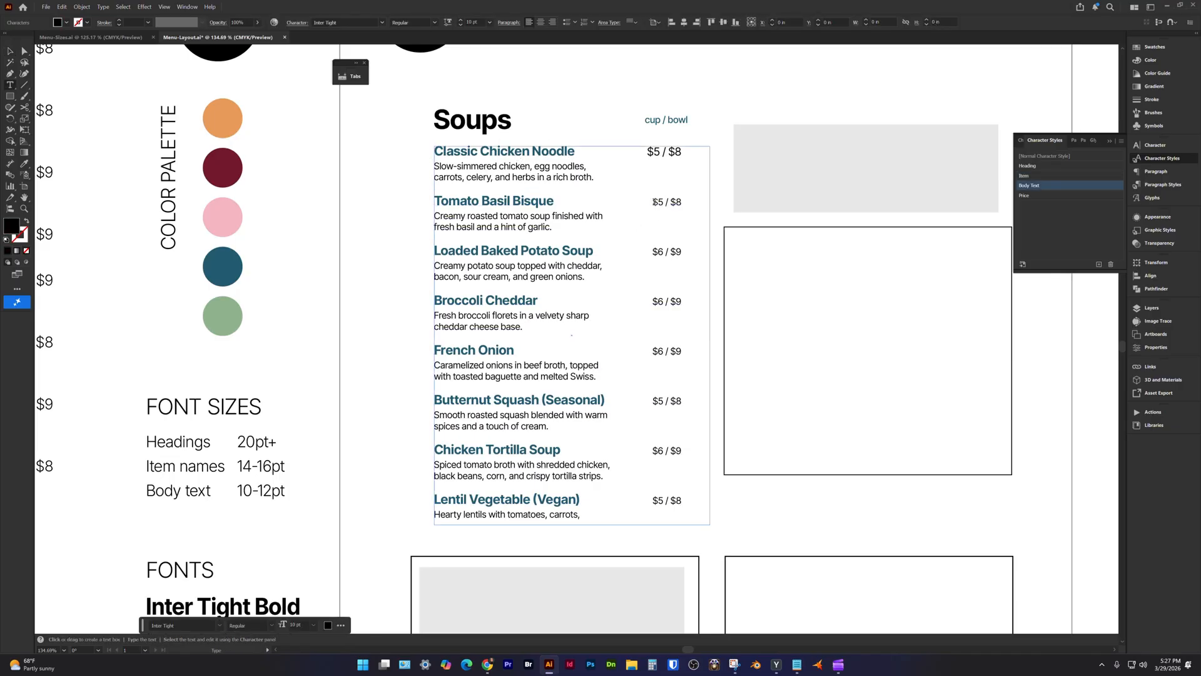
drag(653, 202, 688, 208)
click(1030, 196)
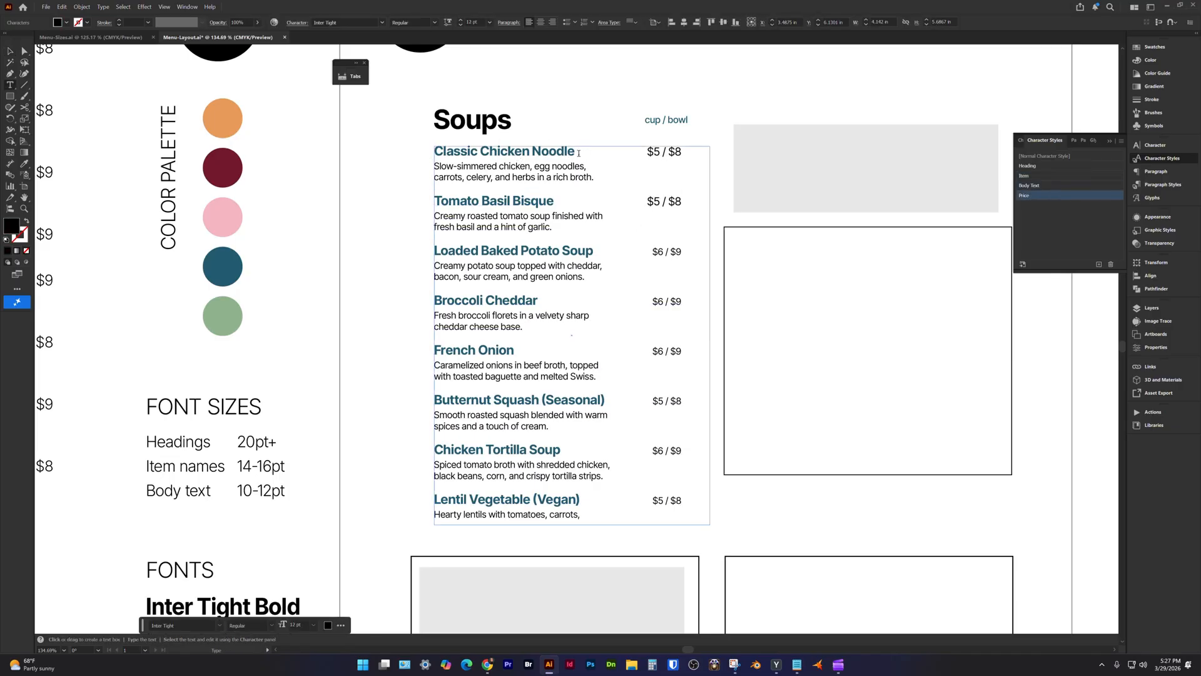
drag(579, 153, 632, 154)
click(1029, 186)
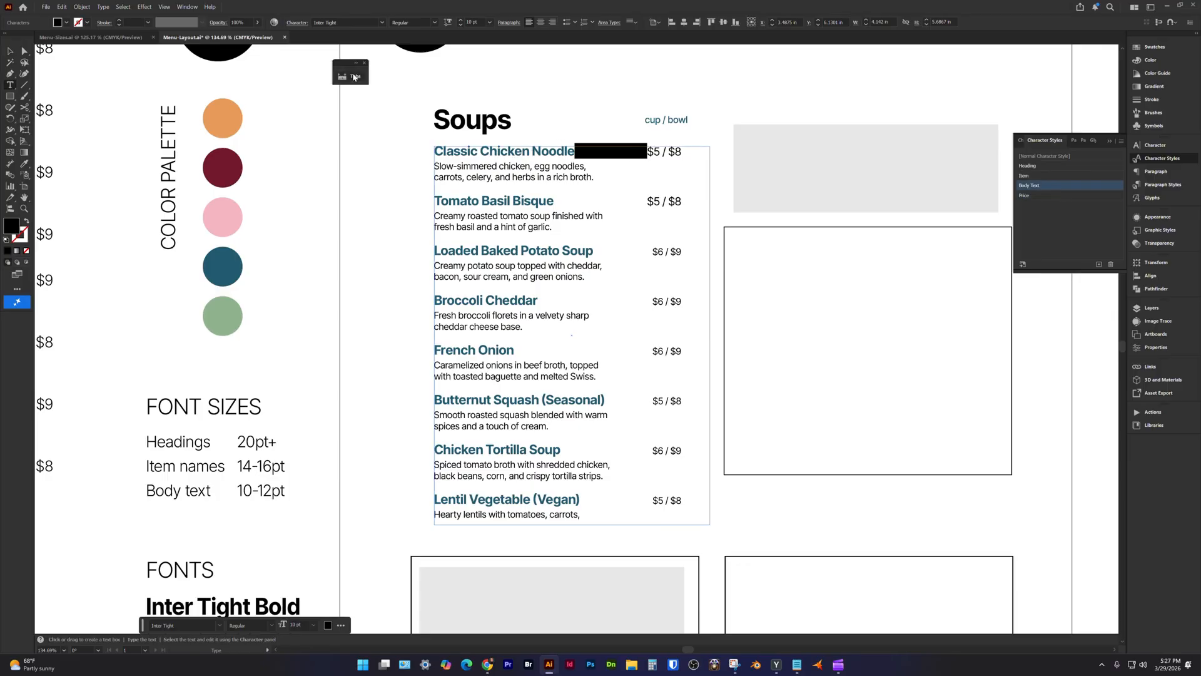
key(Escape)
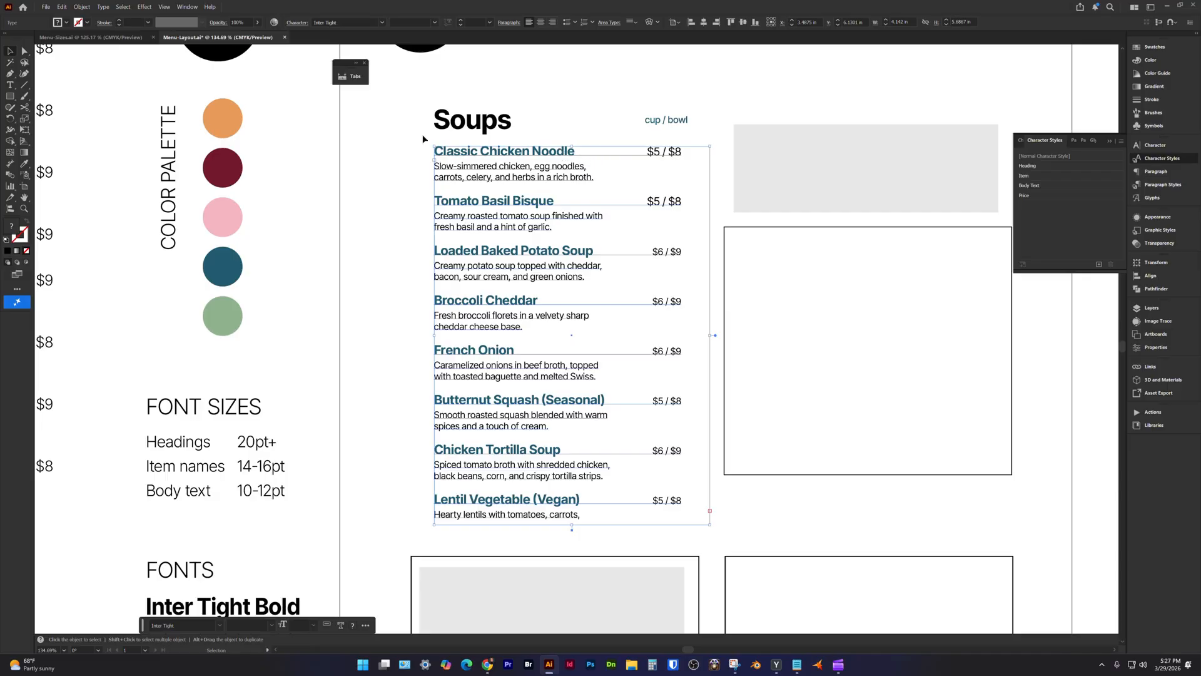
Move the Soups text's price tab stop to about 3.738 in and give it a "." leader.
click(360, 81)
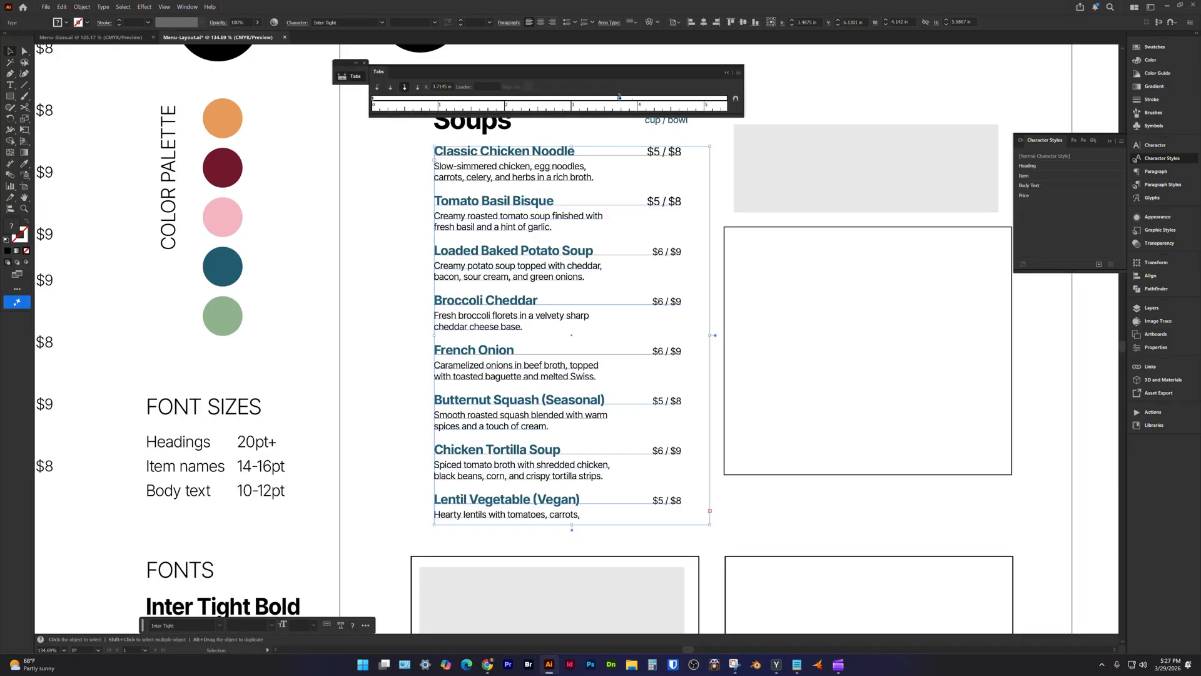
drag(619, 98, 620, 98)
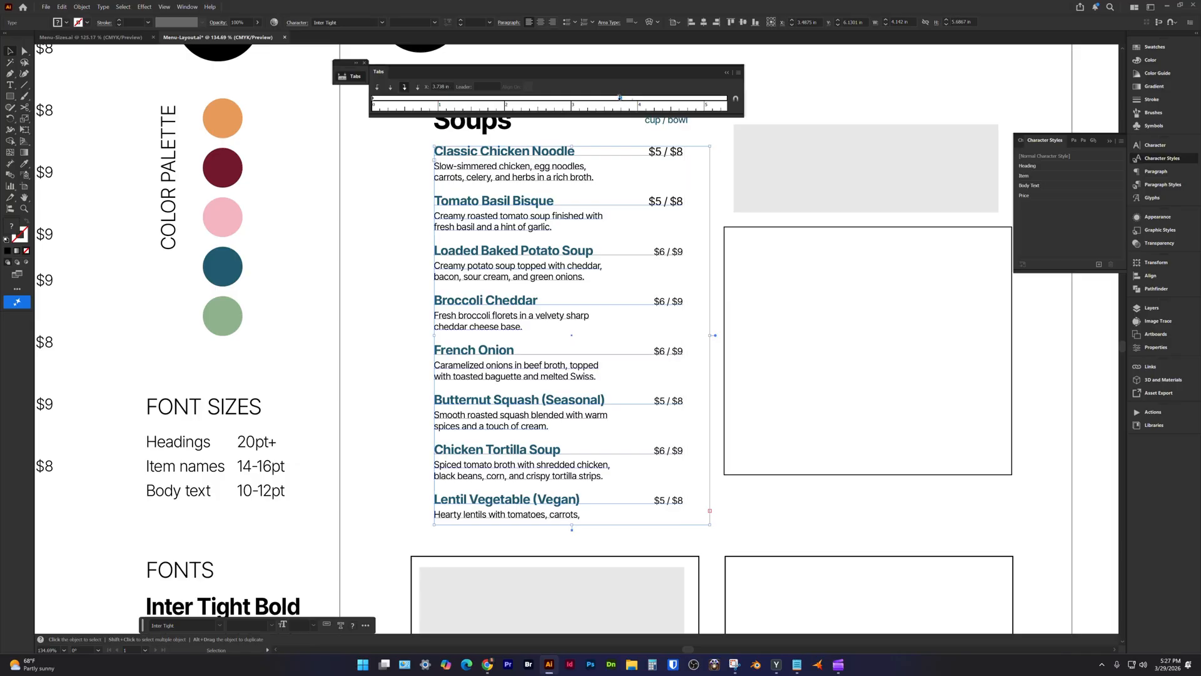
click(481, 85)
text(.)
Replace the bold dot leader after Loaded Baked Potato Soup with a copy of the lighter one after Tomato Basil Bisque.
double_click(580, 200)
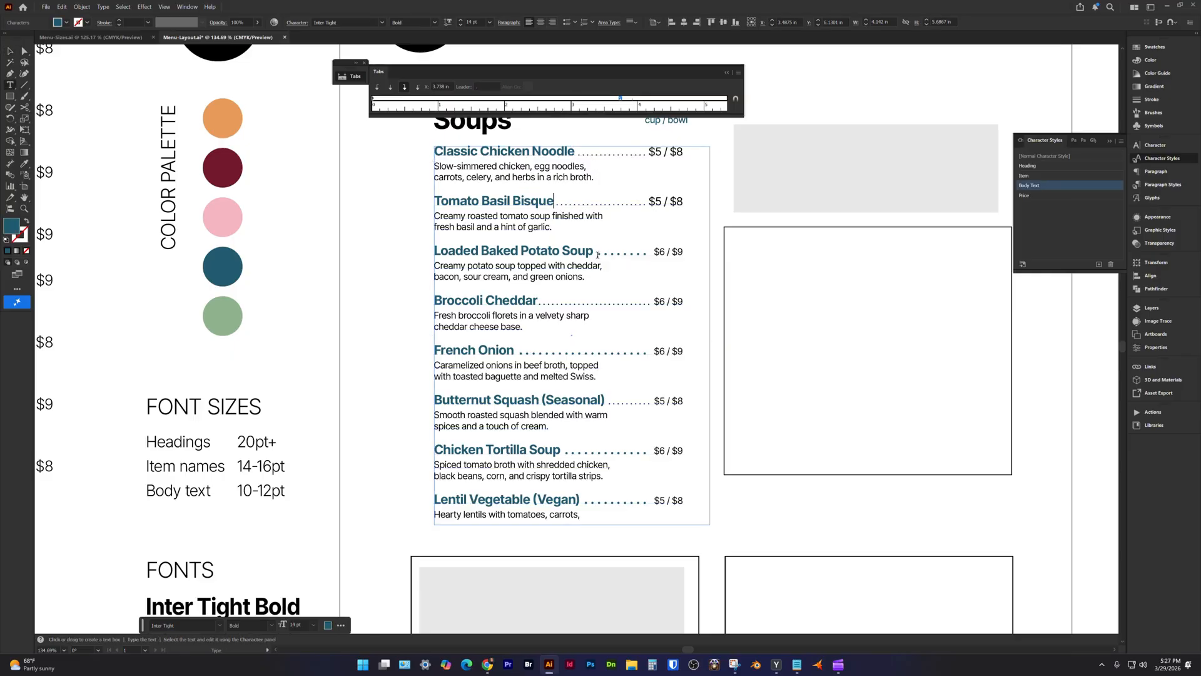
double_click(598, 253)
double_click(583, 200)
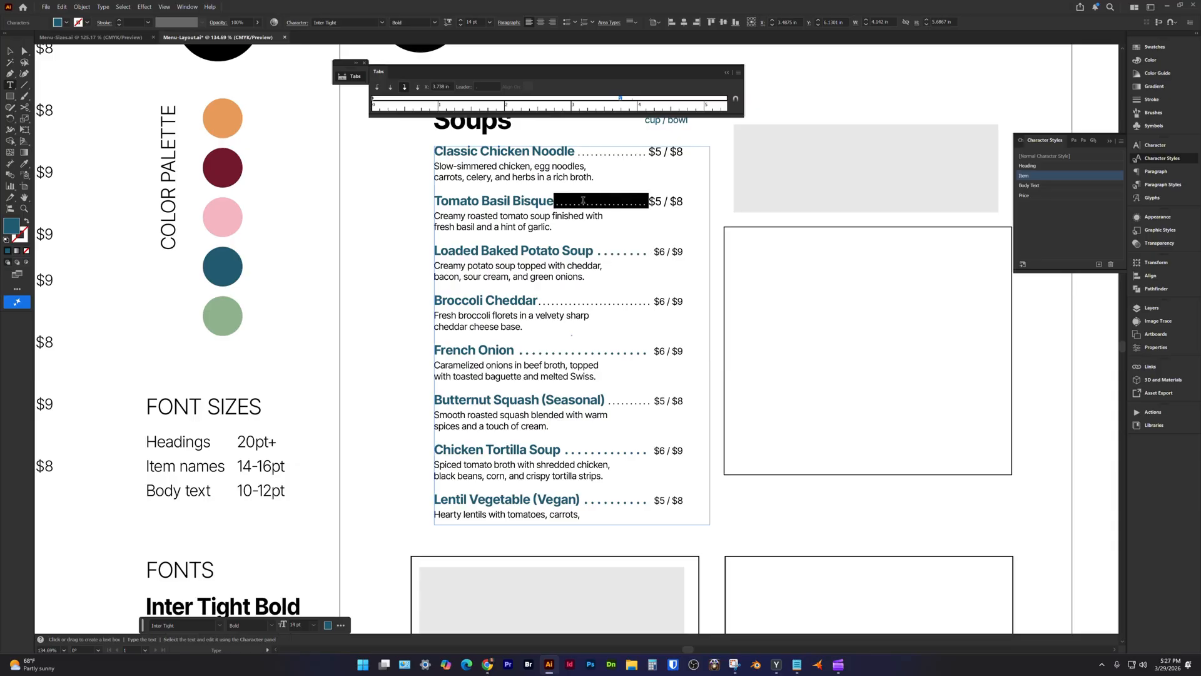
key(ctrl+c)
double_click(609, 254)
key(ctrl+v)
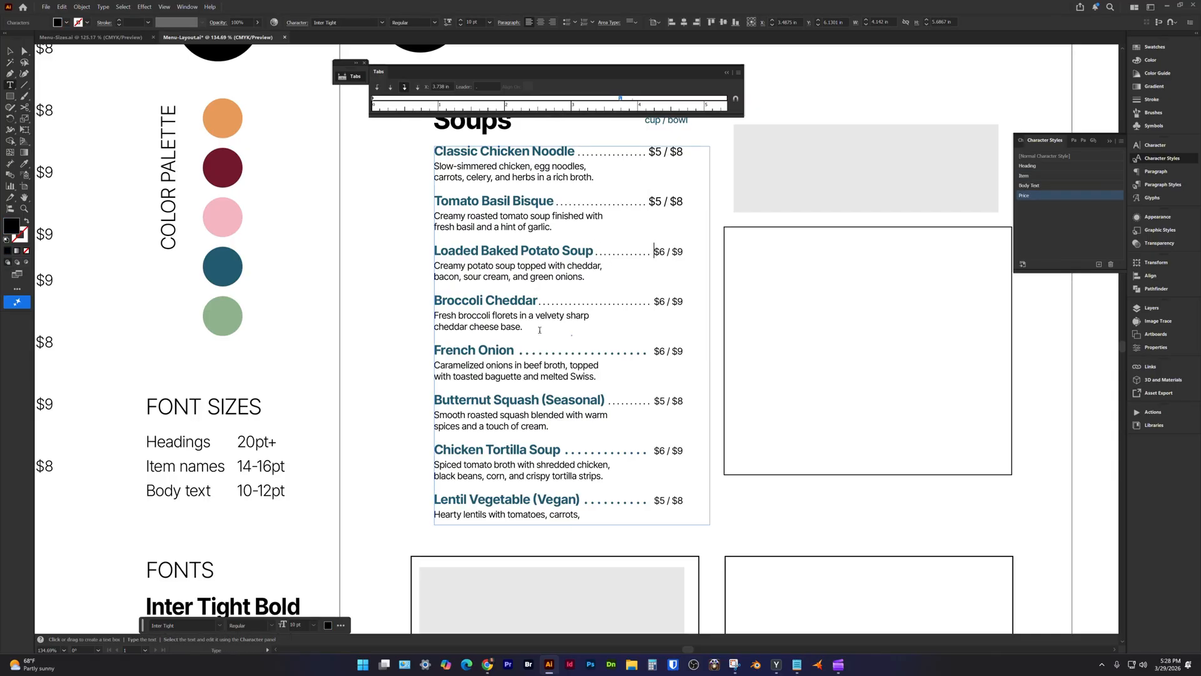
Replace the bold dot leaders after French Onion and Chicken Tortilla Soup with the copied lighter leader.
double_click(624, 352)
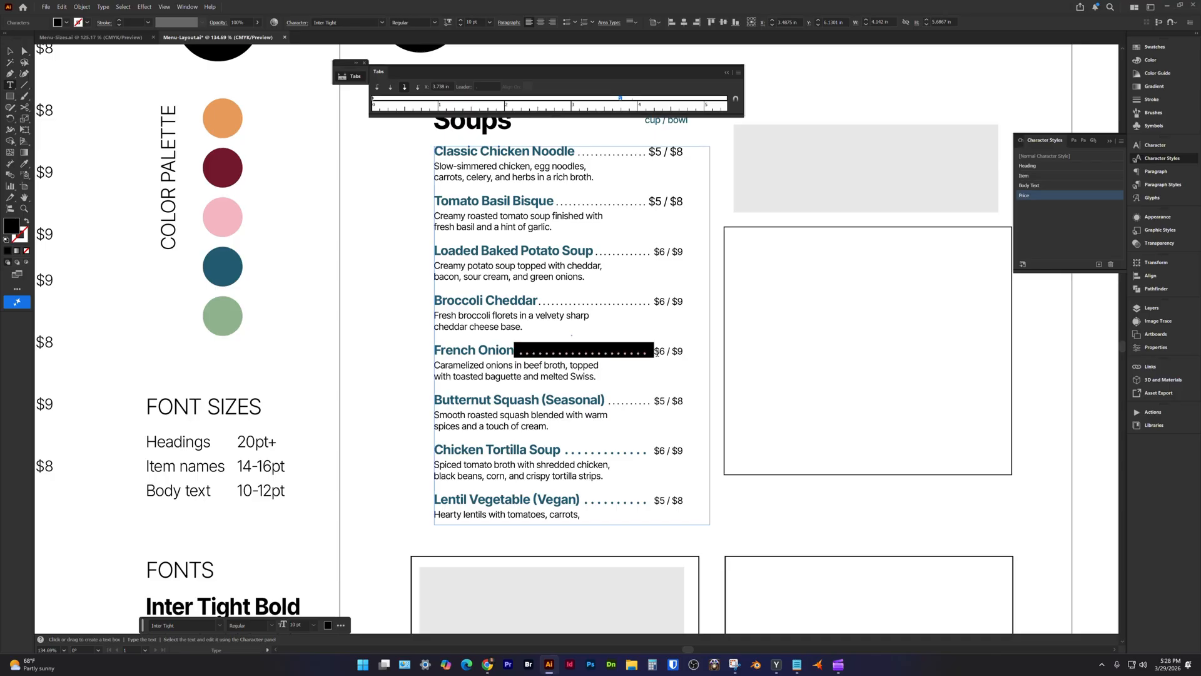
key(ctrl+v)
drag(564, 457, 622, 460)
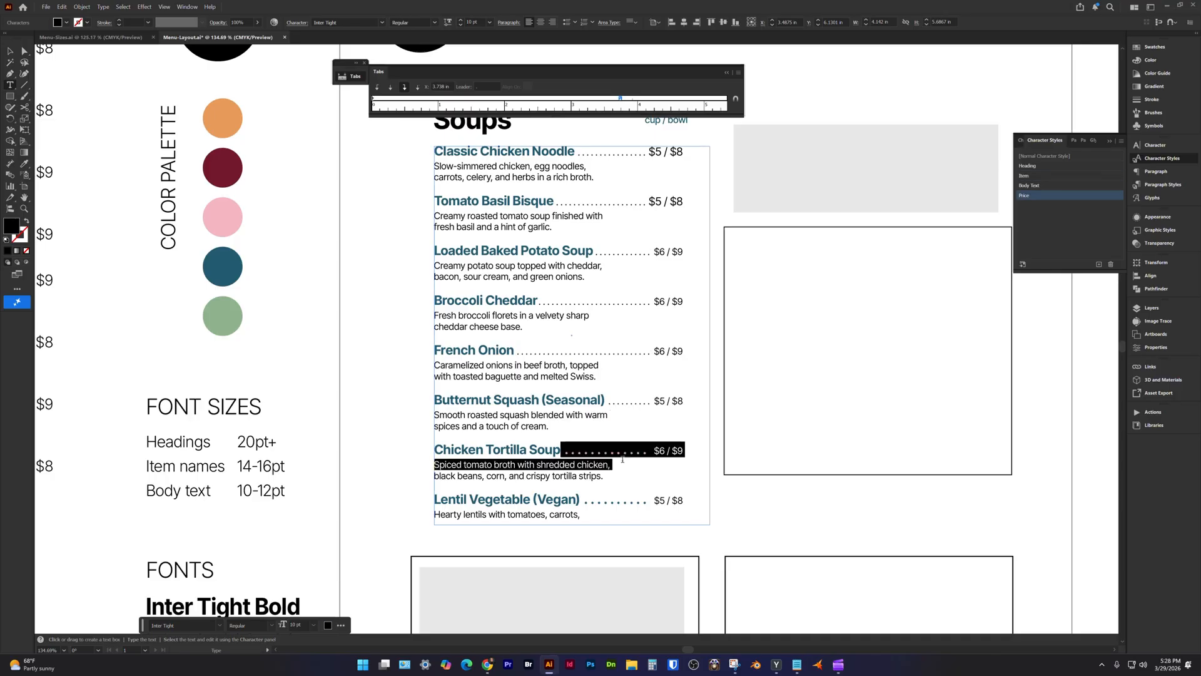
double_click(639, 453)
key(ctrl+v)
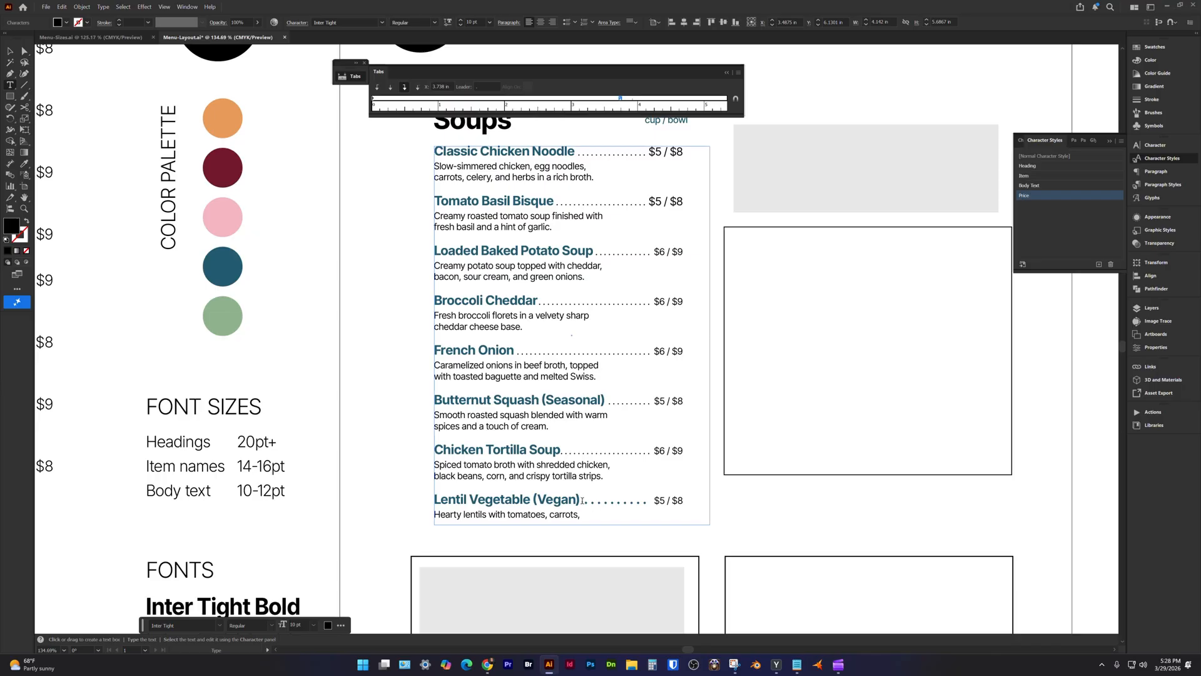
Replace the bold dot leader after Lentil Vegetable (Vegan) with the copied lighter leader.
double_click(640, 501)
key(ctrl+v)
ctrl+click(350, 311)
Apply the Price character style to the remaining soup prices, from Loaded Baked Potato Soup down to Lentil Vegetable (Vegan).
drag(655, 252, 683, 251)
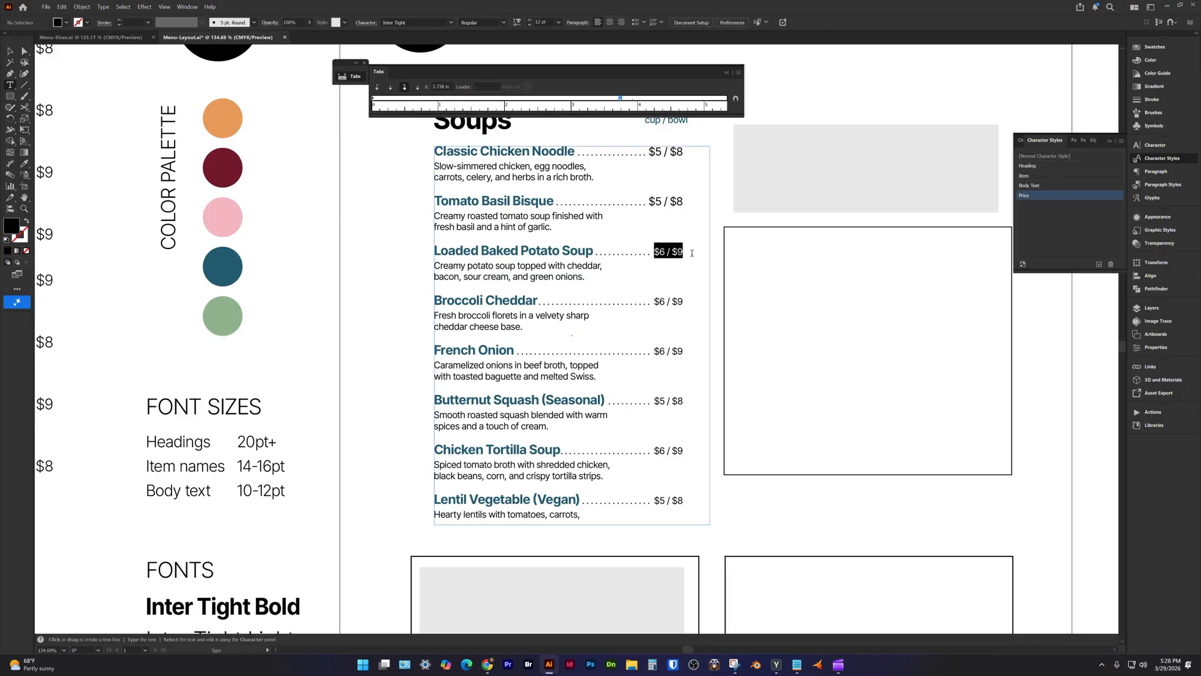
click(1042, 197)
drag(654, 302, 682, 305)
click(1038, 196)
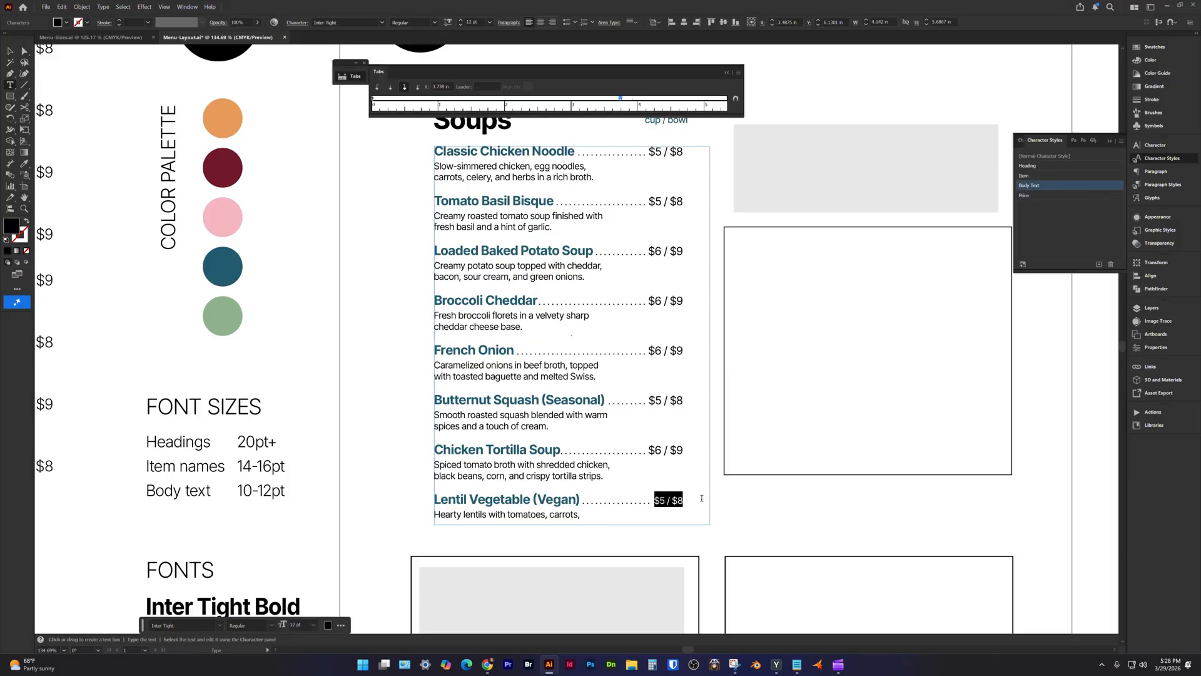
click(1017, 196)
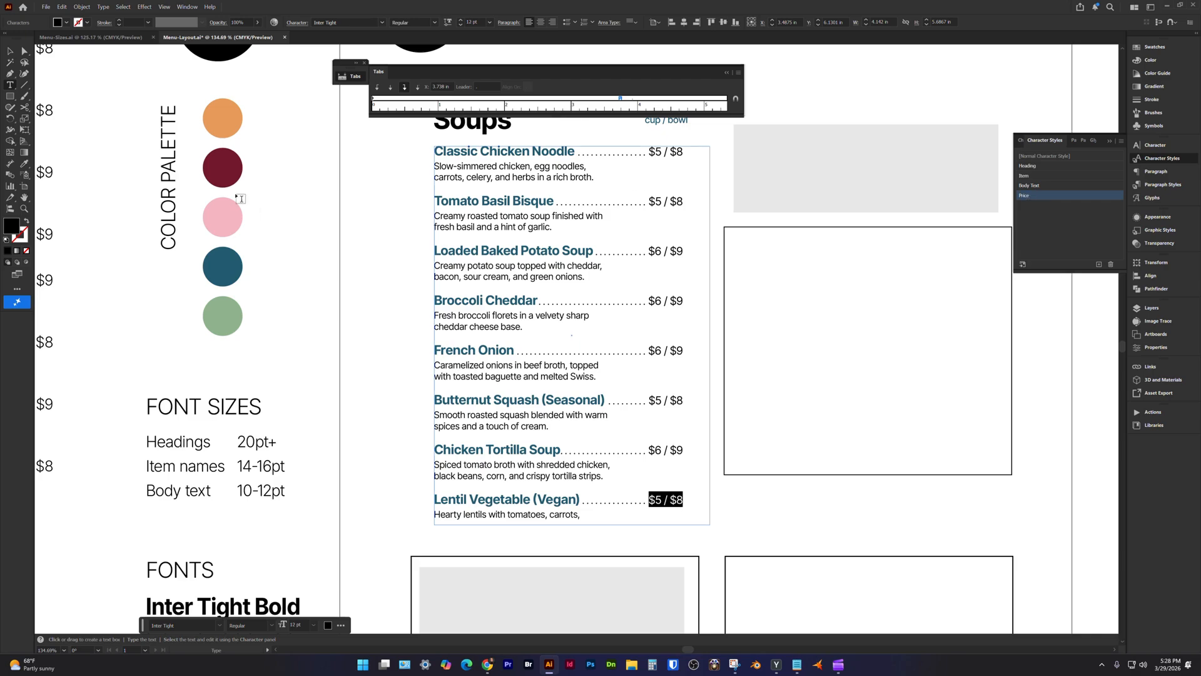
Move the placeholder boxes beside the Soups section off the artboard to the right.
click(10, 51)
drag(538, 347, 413, 407)
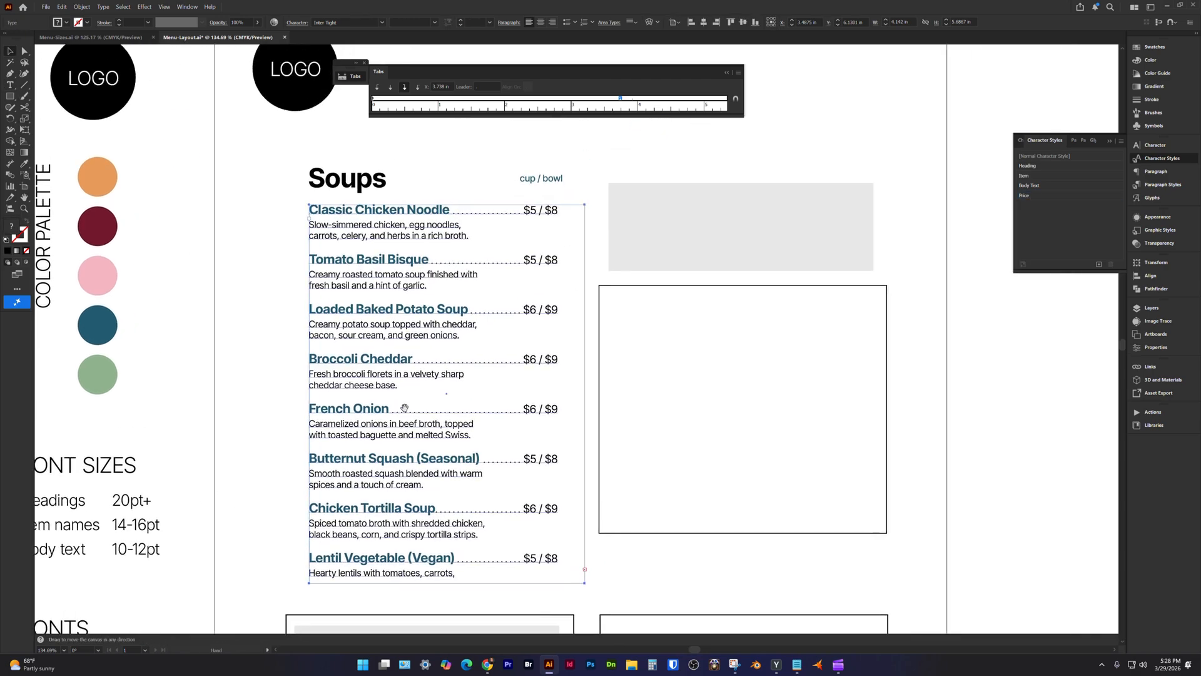
drag(635, 239, 1062, 348)
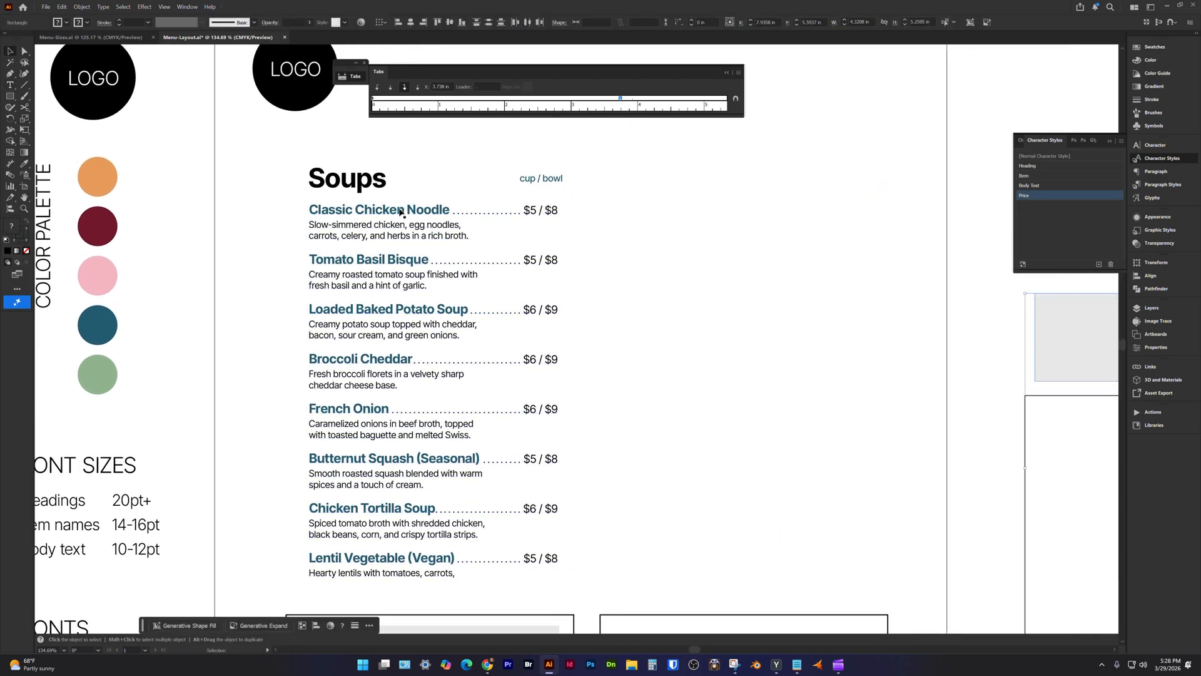
Duplicate the whole Soups section, including its heading and cup / bowl label, into the empty column to its right.
drag(362, 214, 675, 255)
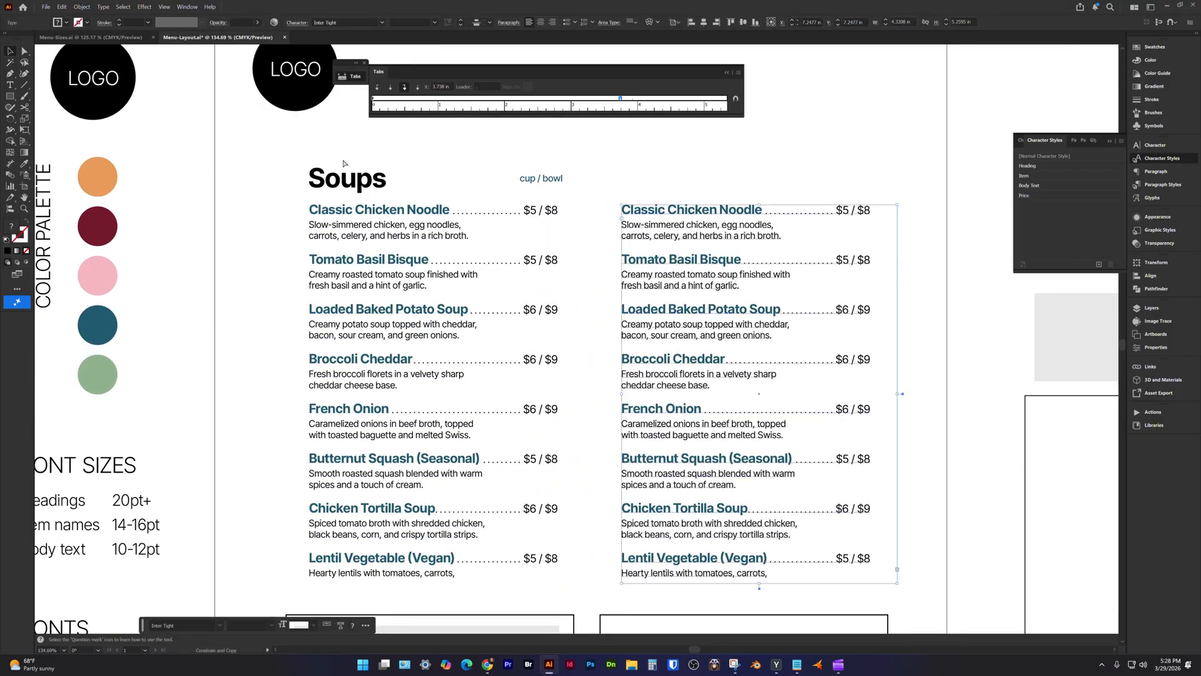
key(ctrl+z)
drag(290, 148, 478, 261)
drag(438, 217, 689, 230)
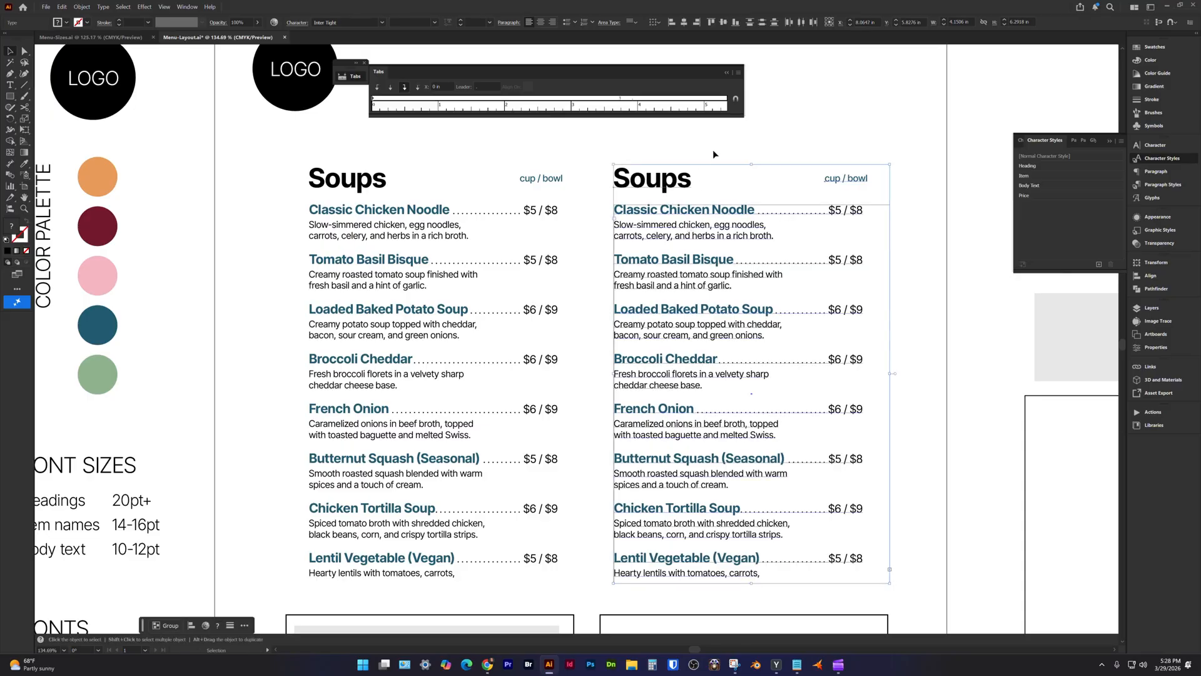
click(712, 149)
Change the duplicated section's heading to "Salads" and delete its cup / bowl label.
key(t)
drag(631, 182, 739, 192)
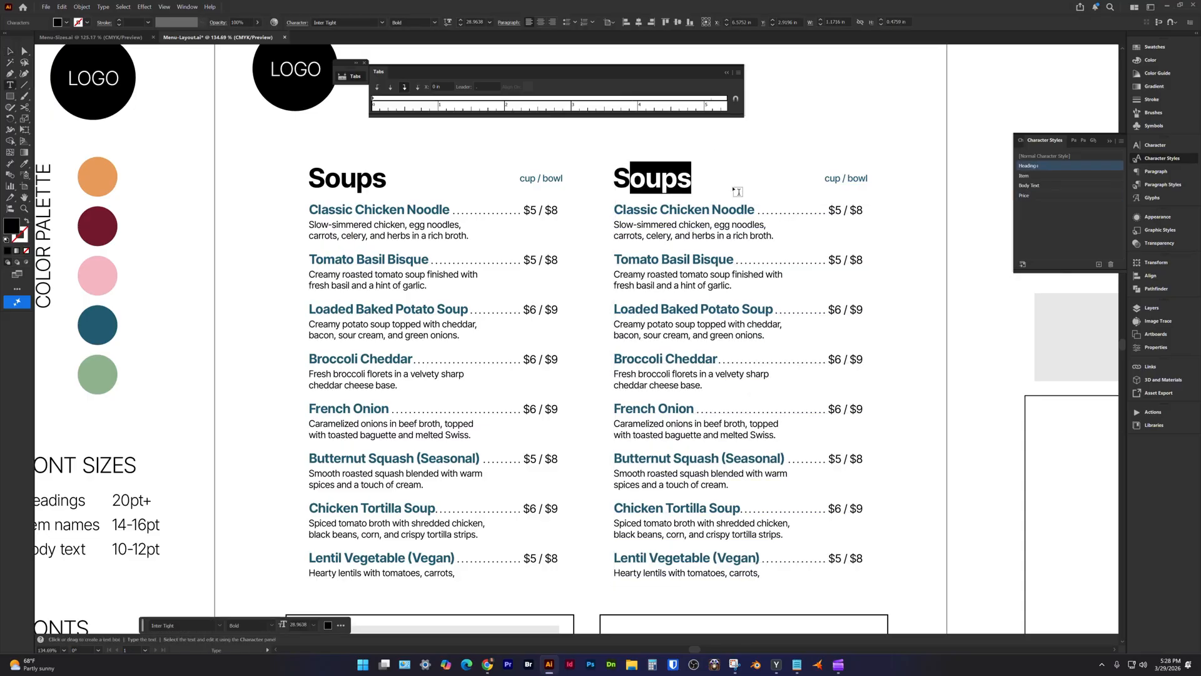
text(alads)
key(Escape)
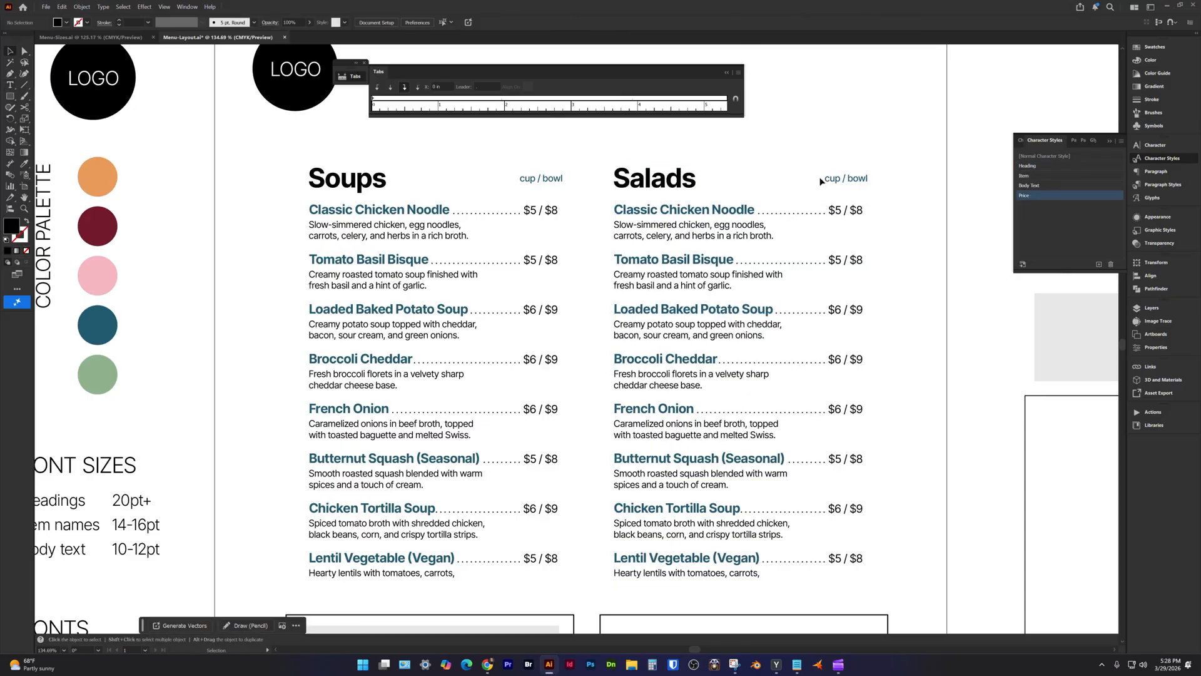
click(839, 180)
key(Delete)
click(657, 209)
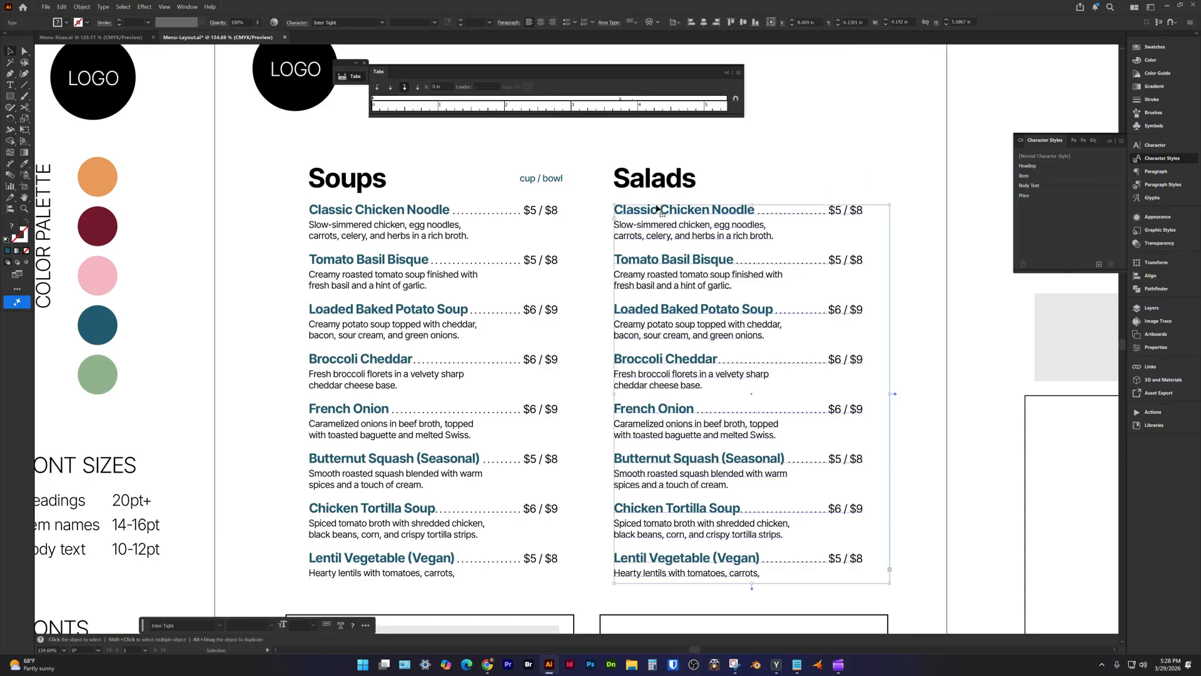
double_click(655, 214)
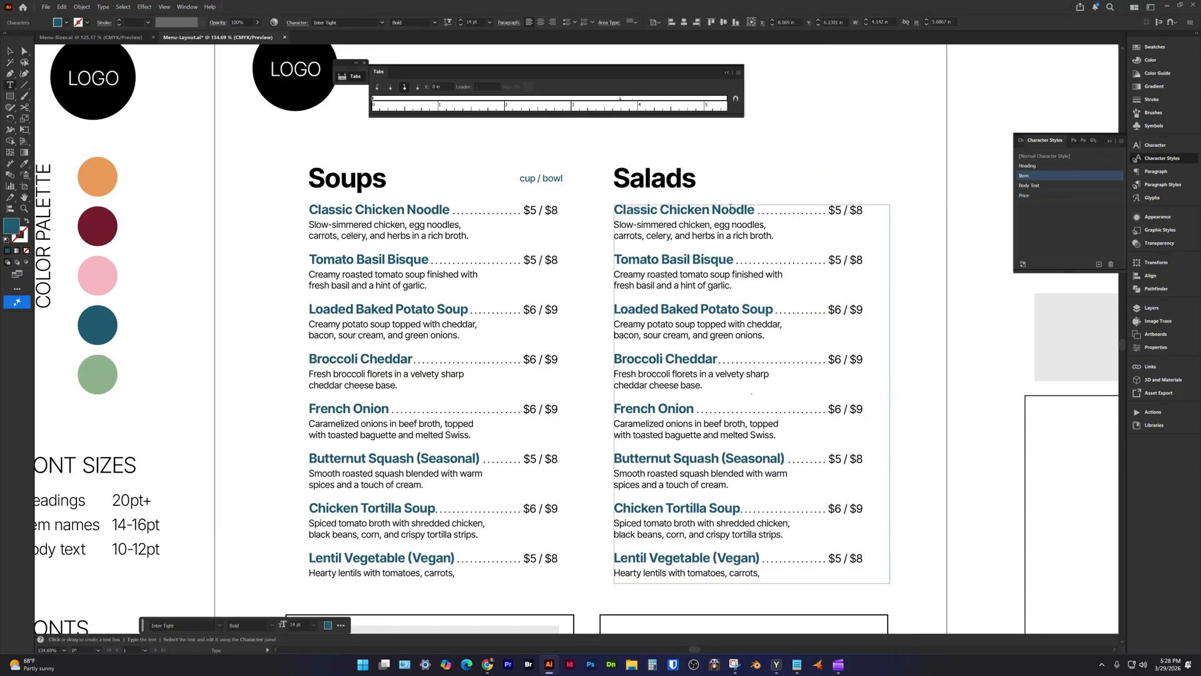
drag(755, 210, 612, 213)
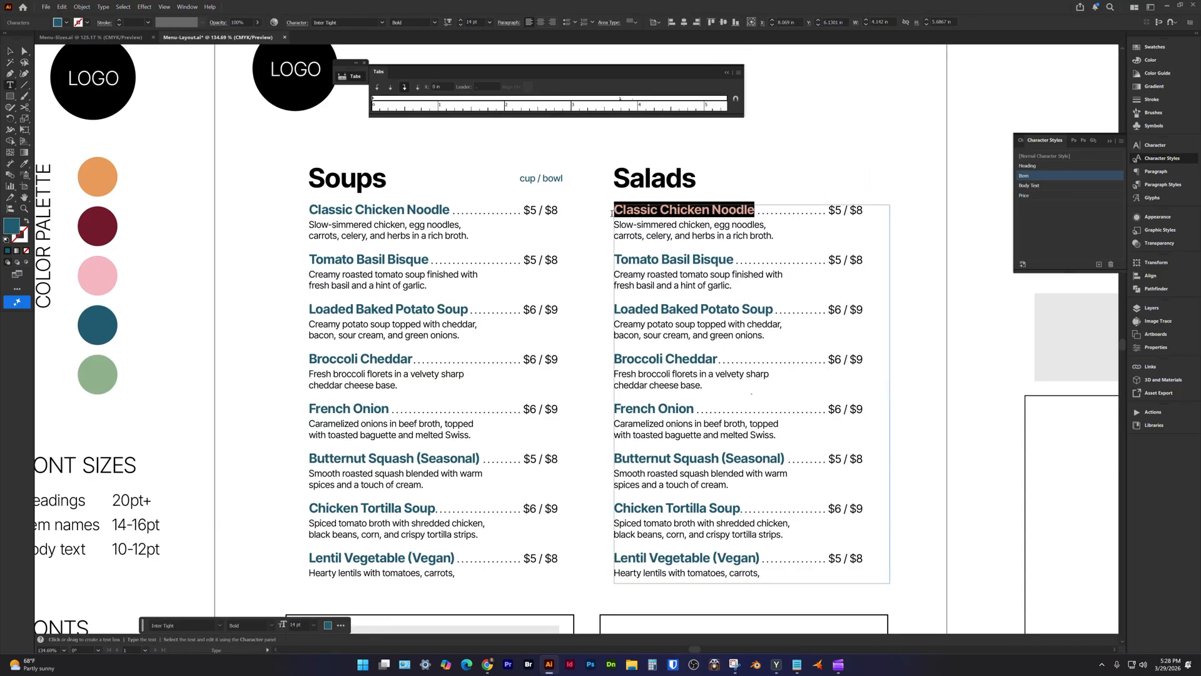
ctrl+click(846, 165)
key(v)
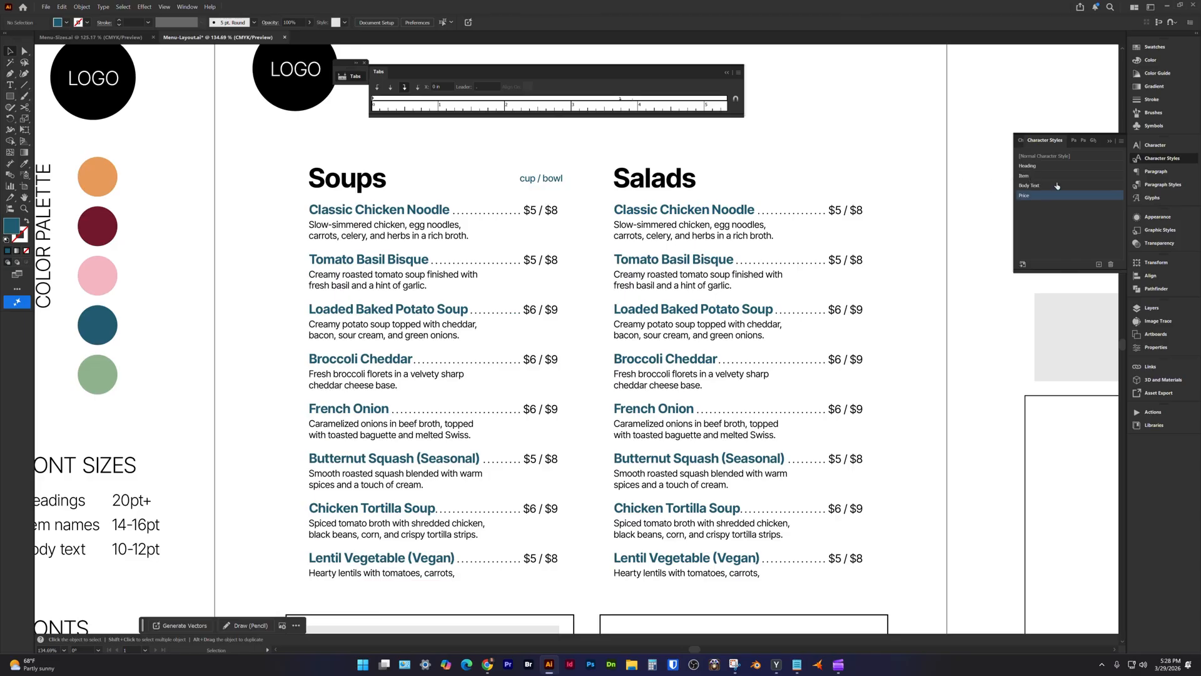
Set the Item character style's font size to 16 pt.
click(1061, 177)
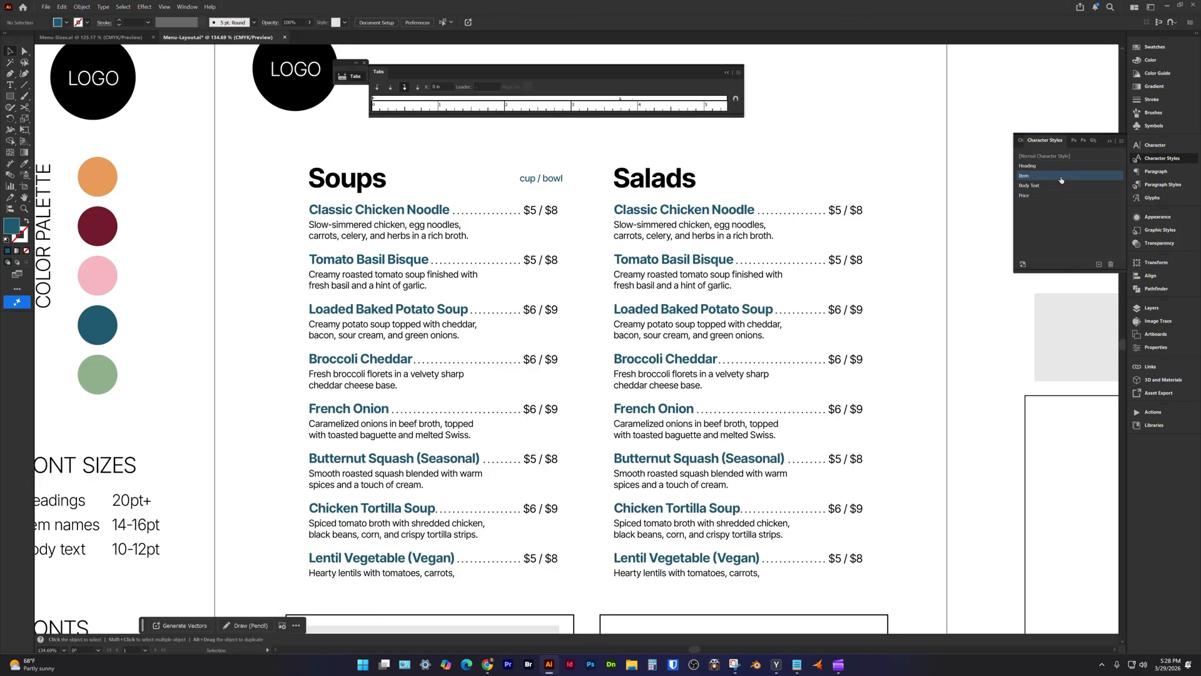
double_click(1061, 178)
click(701, 197)
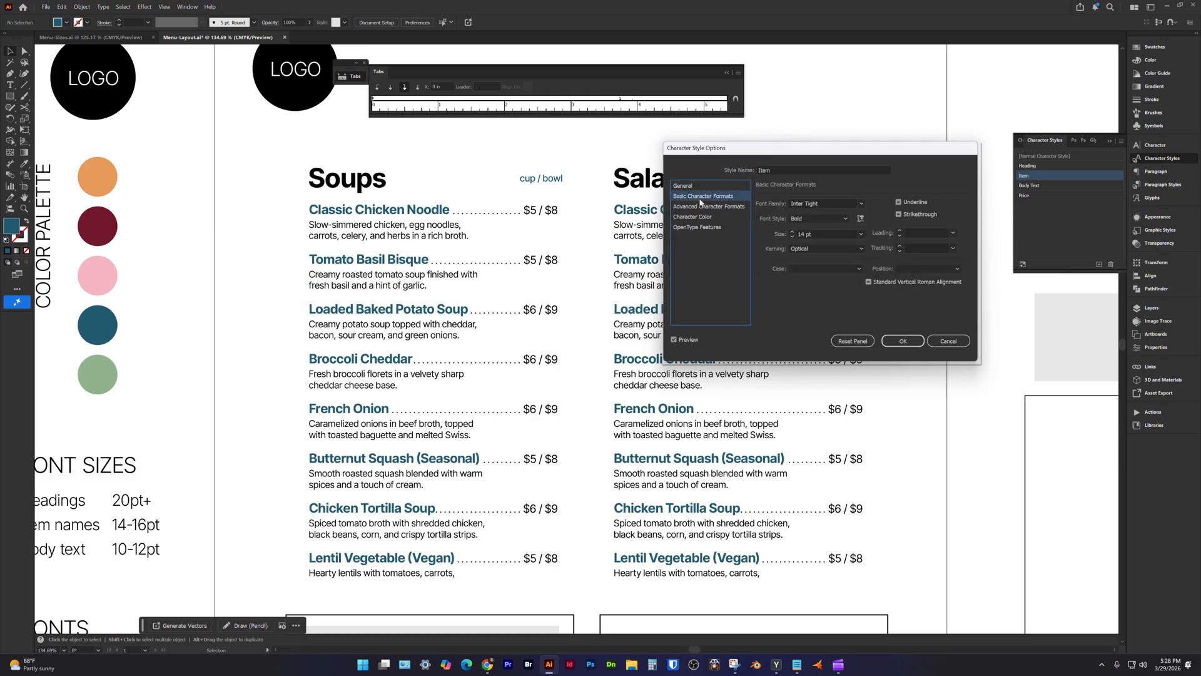
click(793, 231)
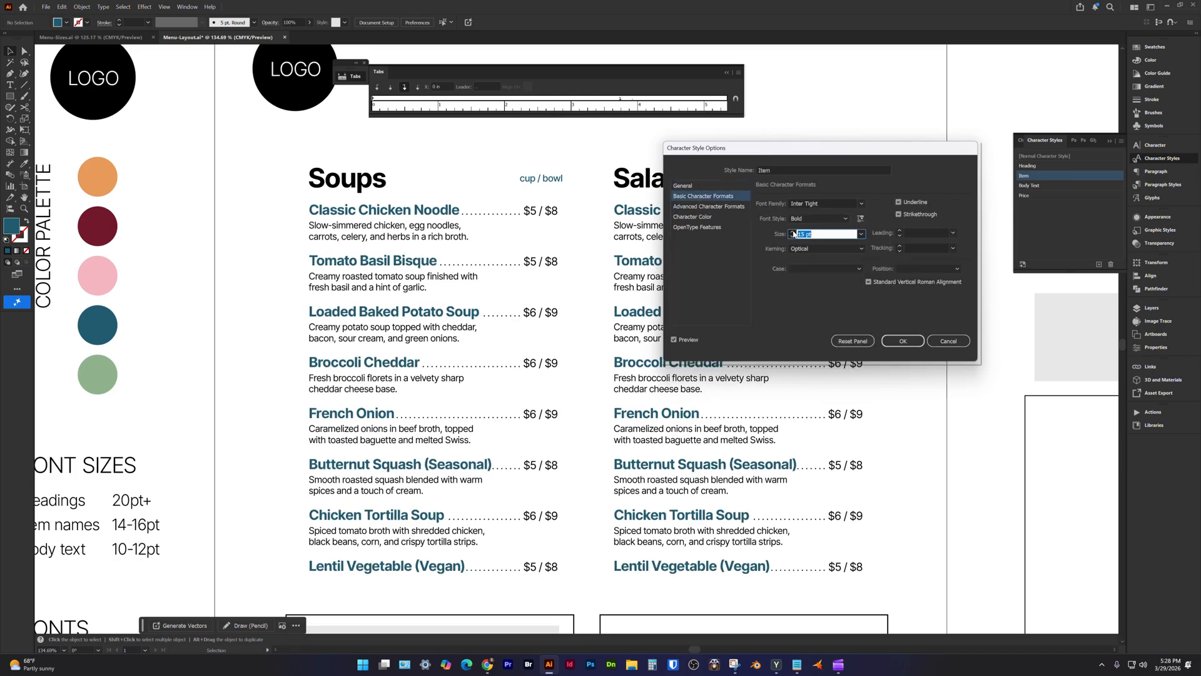
click(793, 232)
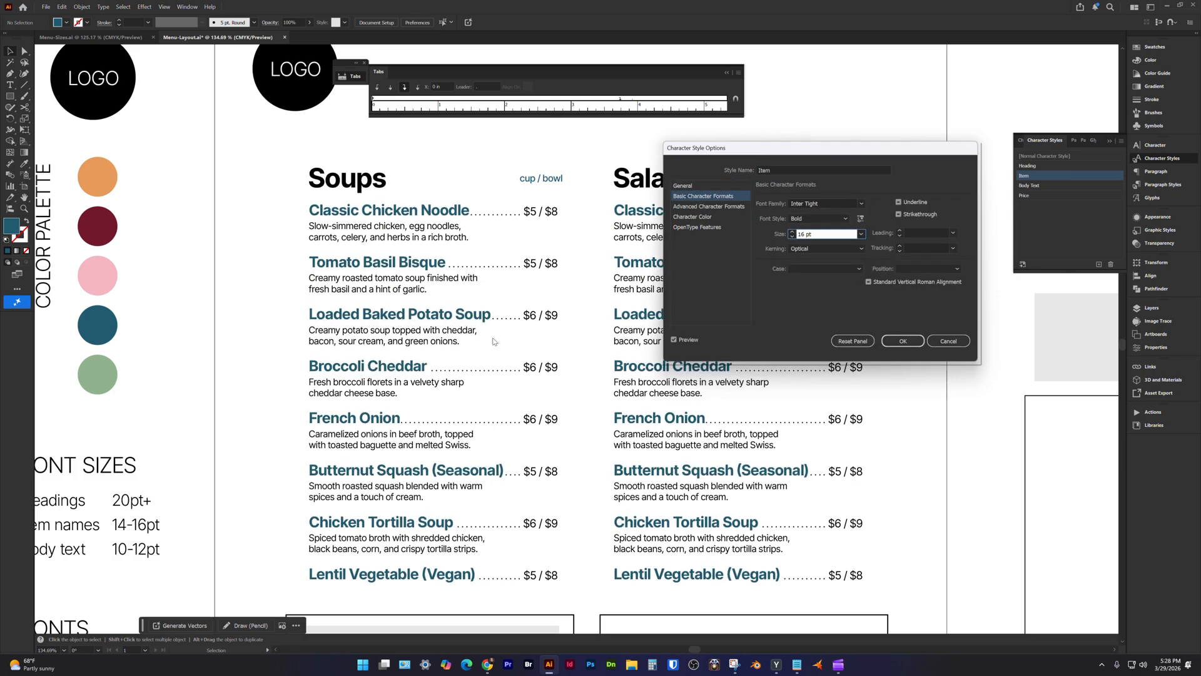
click(903, 341)
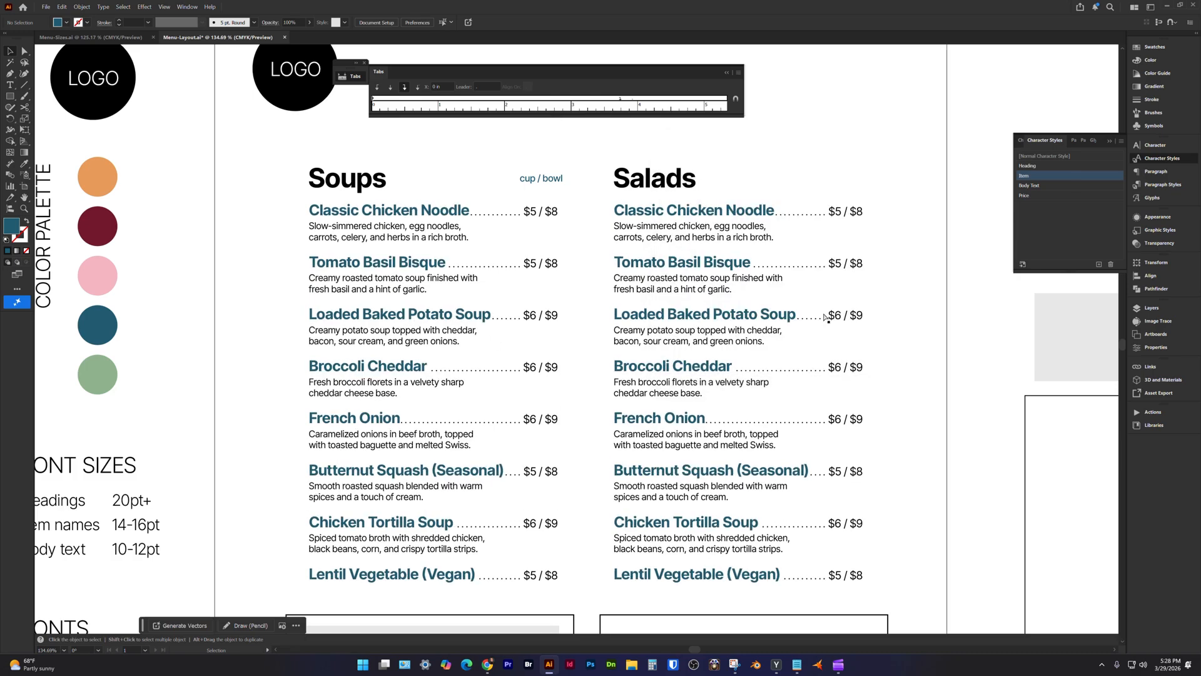
Change the Price character style to a bolder font style for the prices in both sections.
key(ctrl+0)
drag(784, 283, 805, 355)
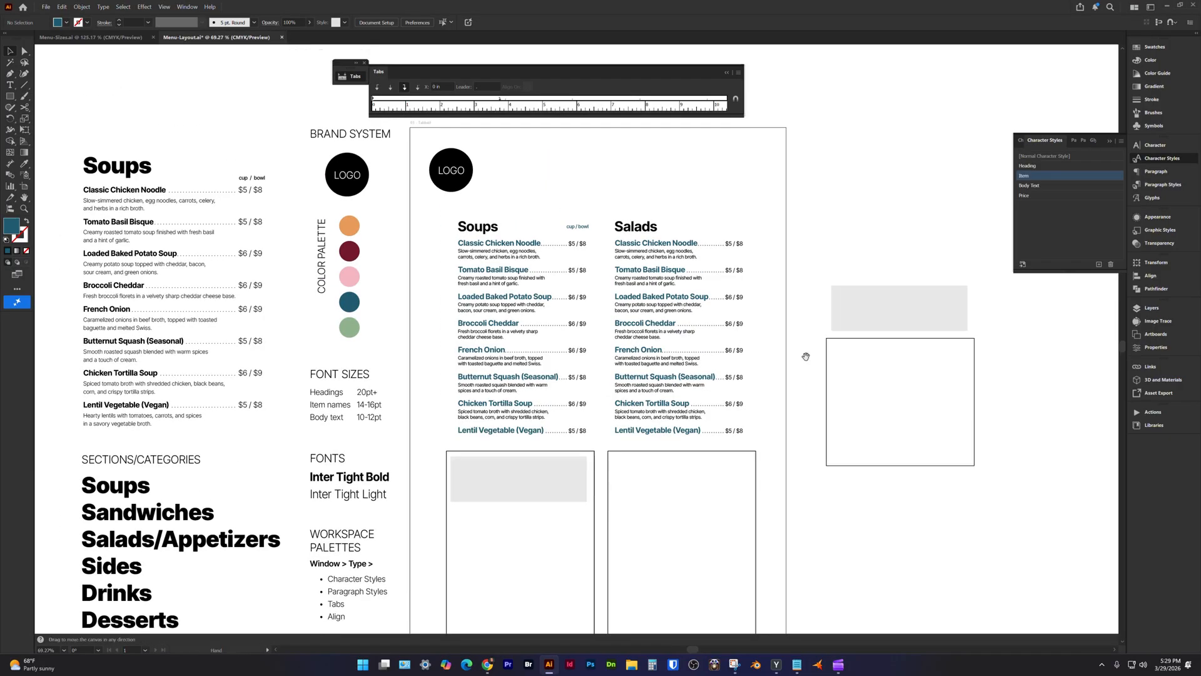
click(520, 248)
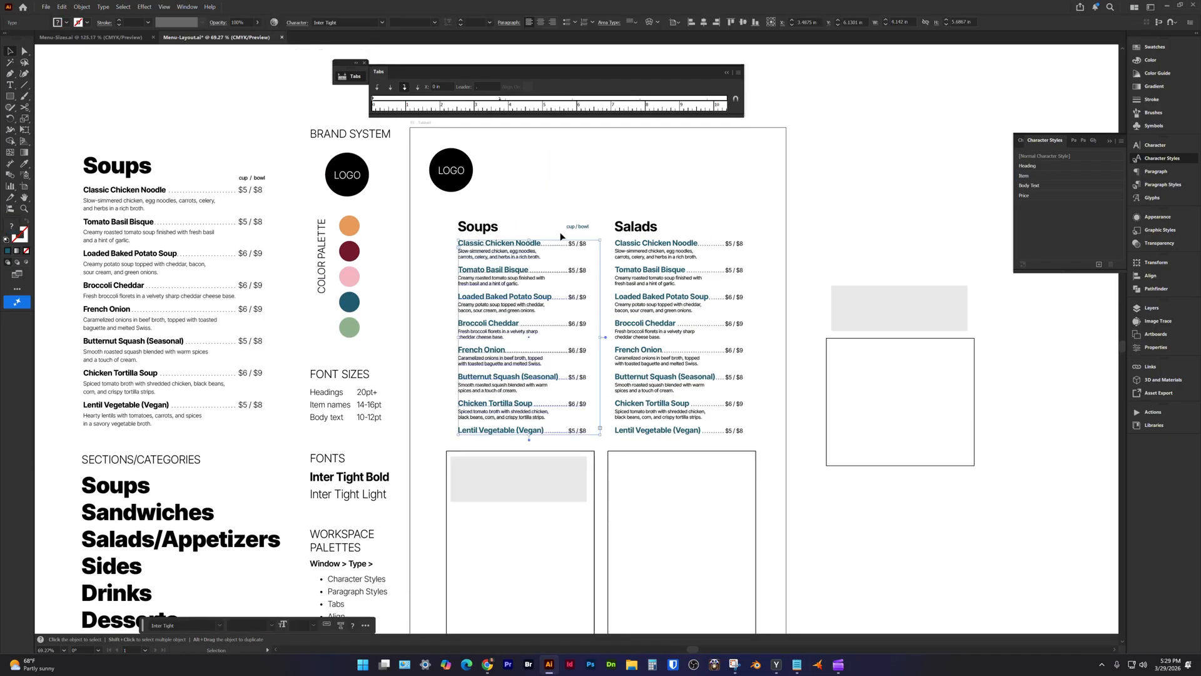
click(623, 195)
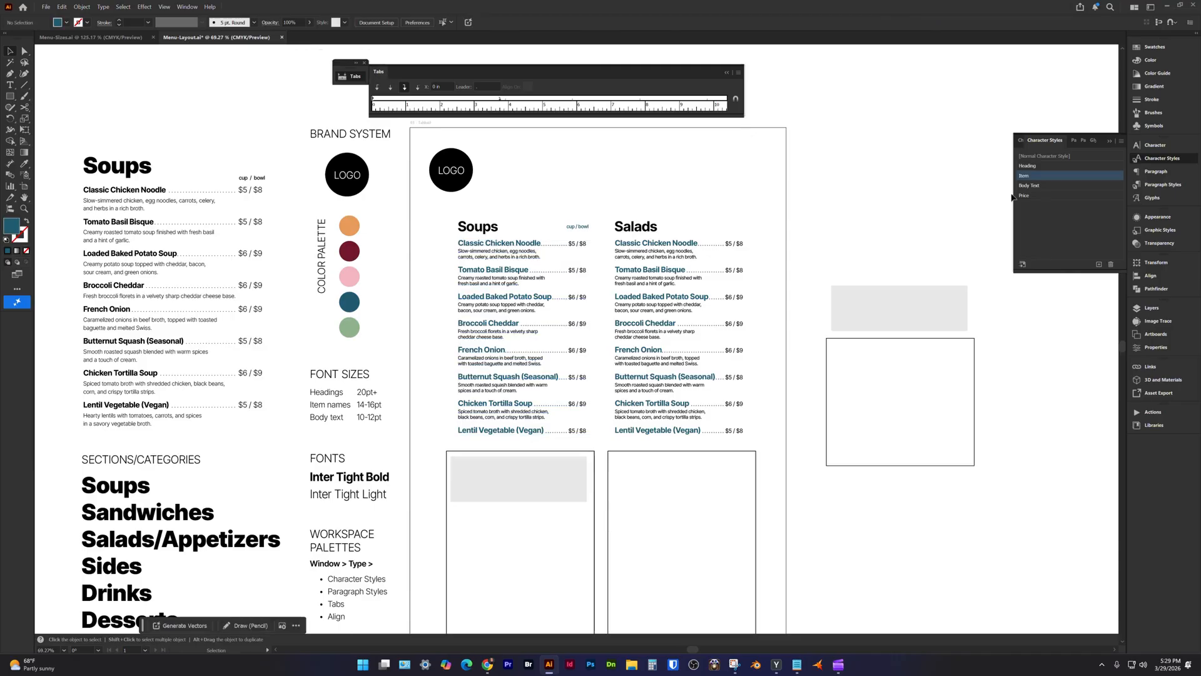
click(1047, 196)
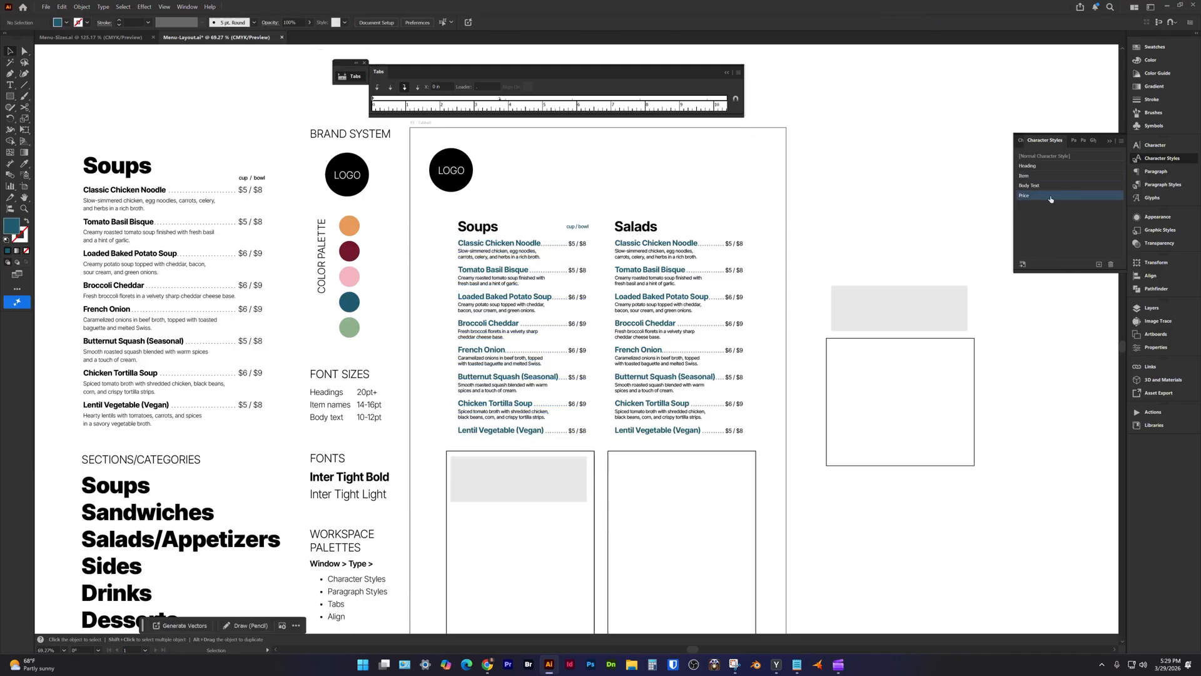
double_click(1051, 197)
click(705, 197)
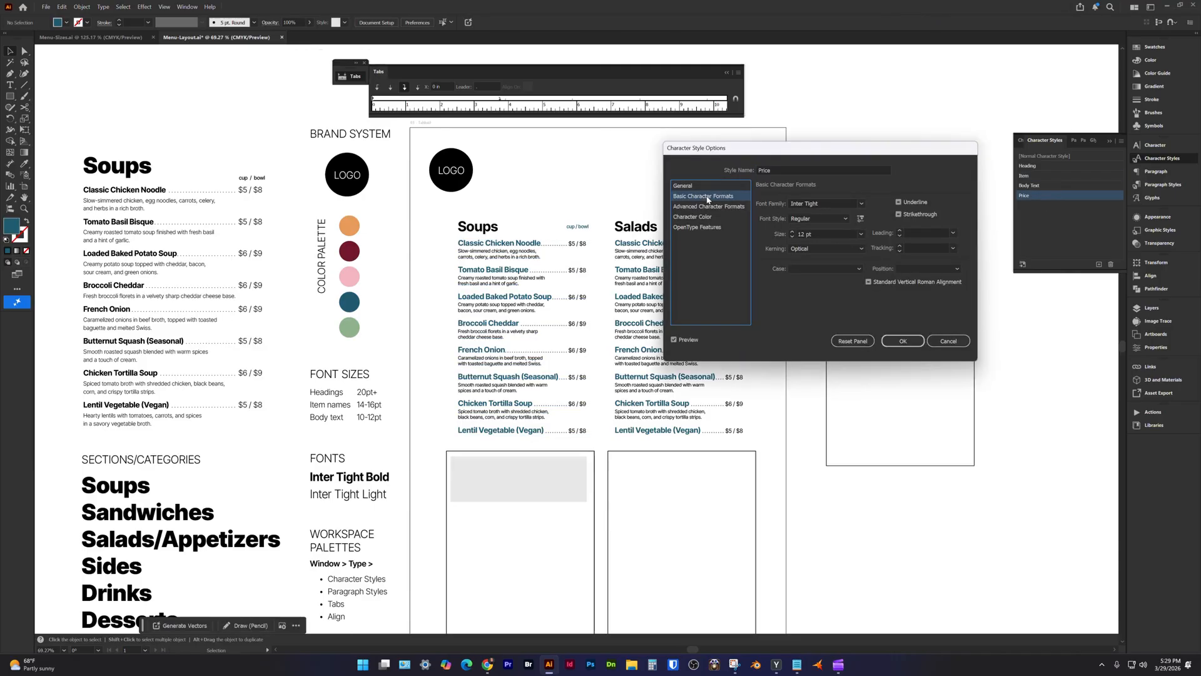
click(846, 219)
click(823, 272)
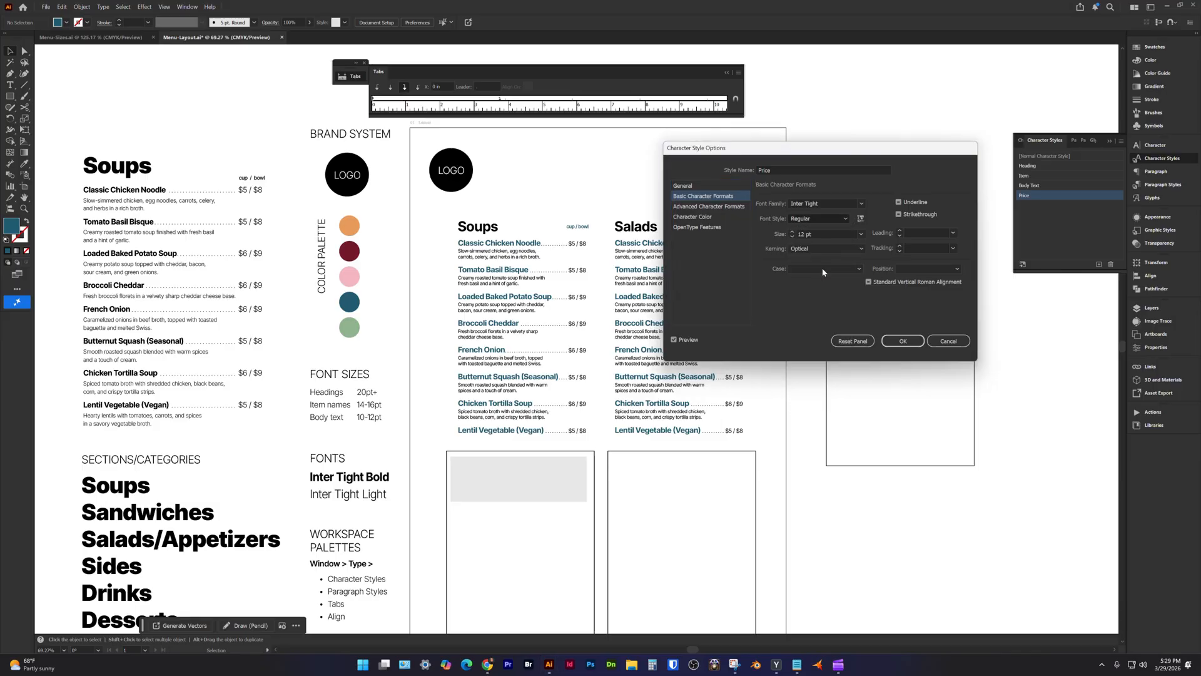
click(846, 219)
click(831, 262)
key(Down)
click(903, 340)
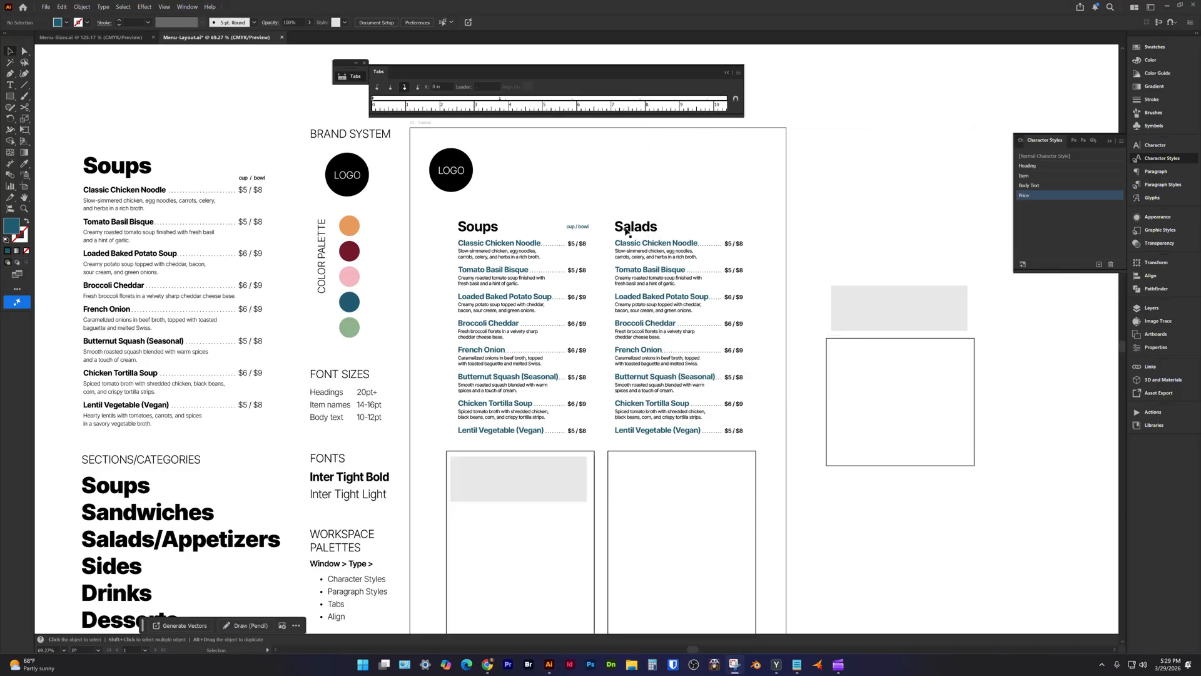
Shift the Salads heading sideways, then left-align it with the item list beneath it.
drag(629, 230, 682, 231)
drag(616, 197, 742, 318)
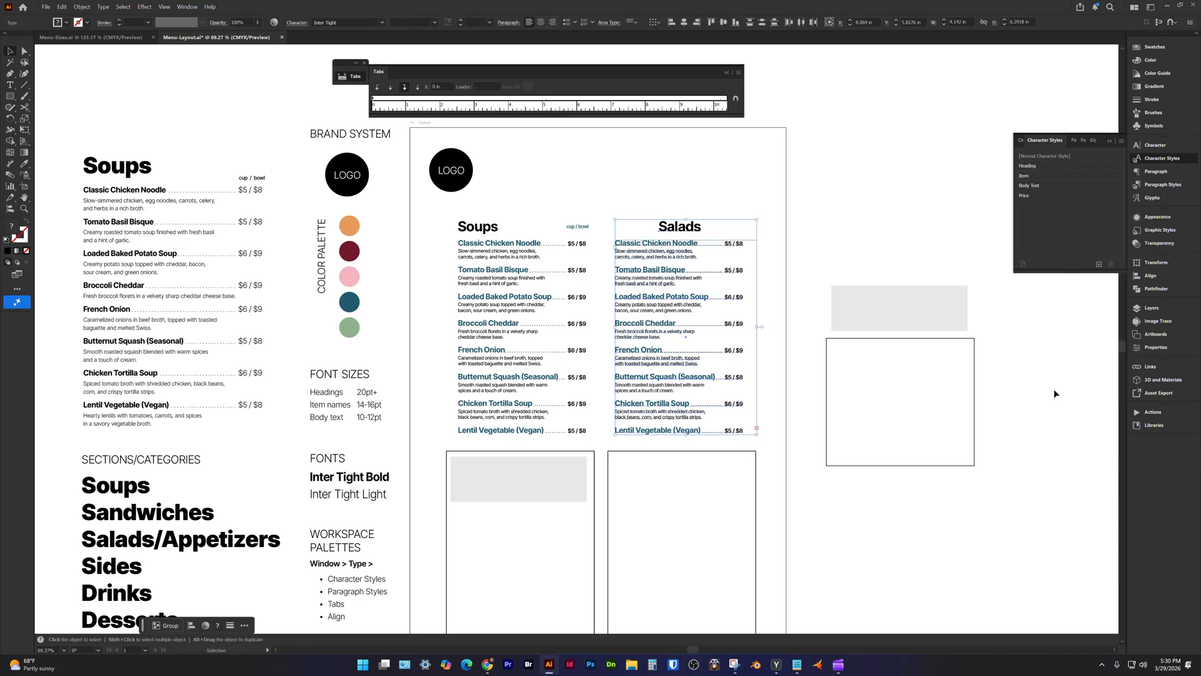
click(1154, 276)
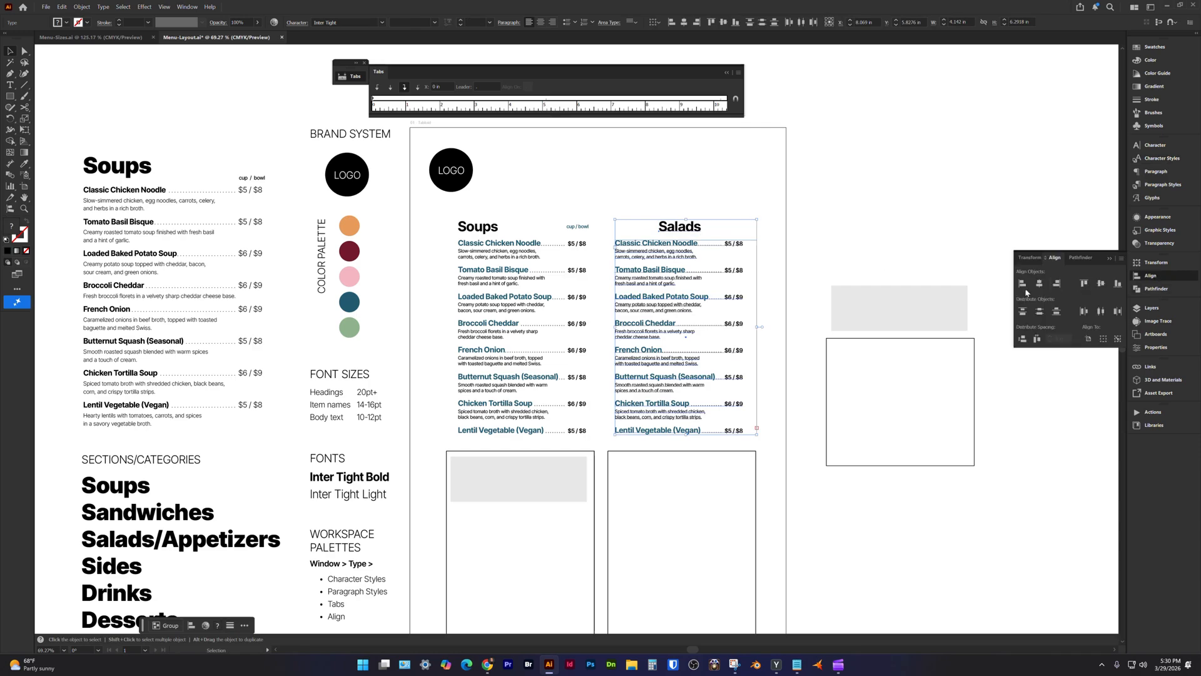
click(671, 23)
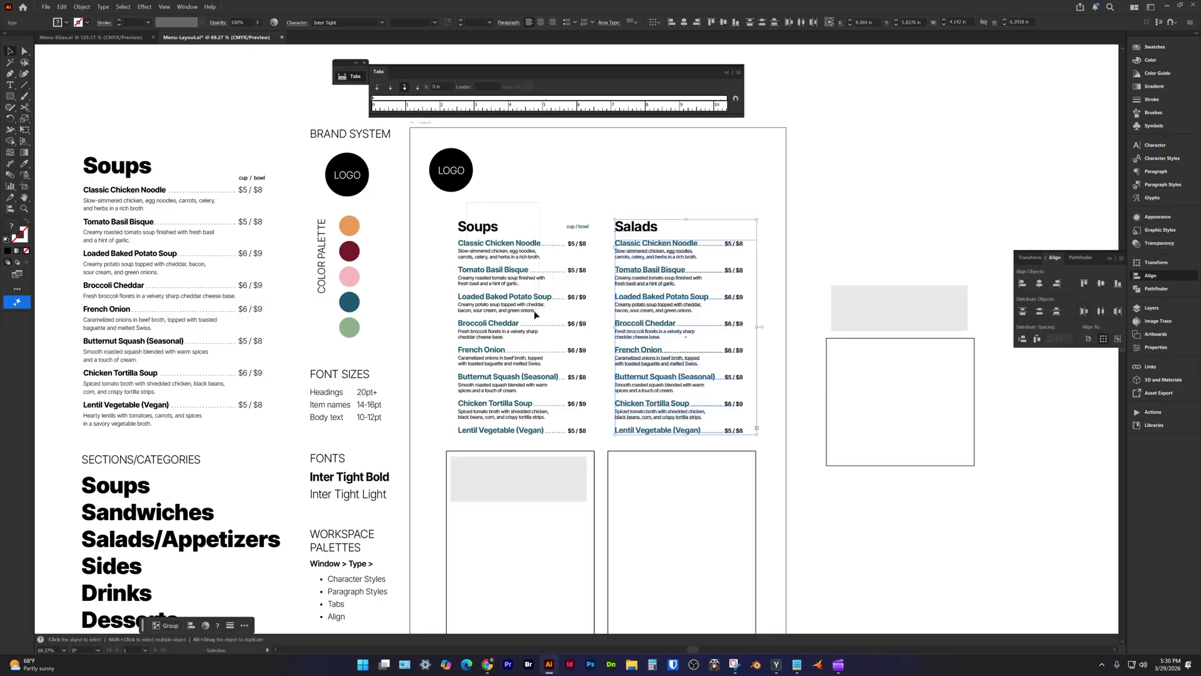
click(759, 203)
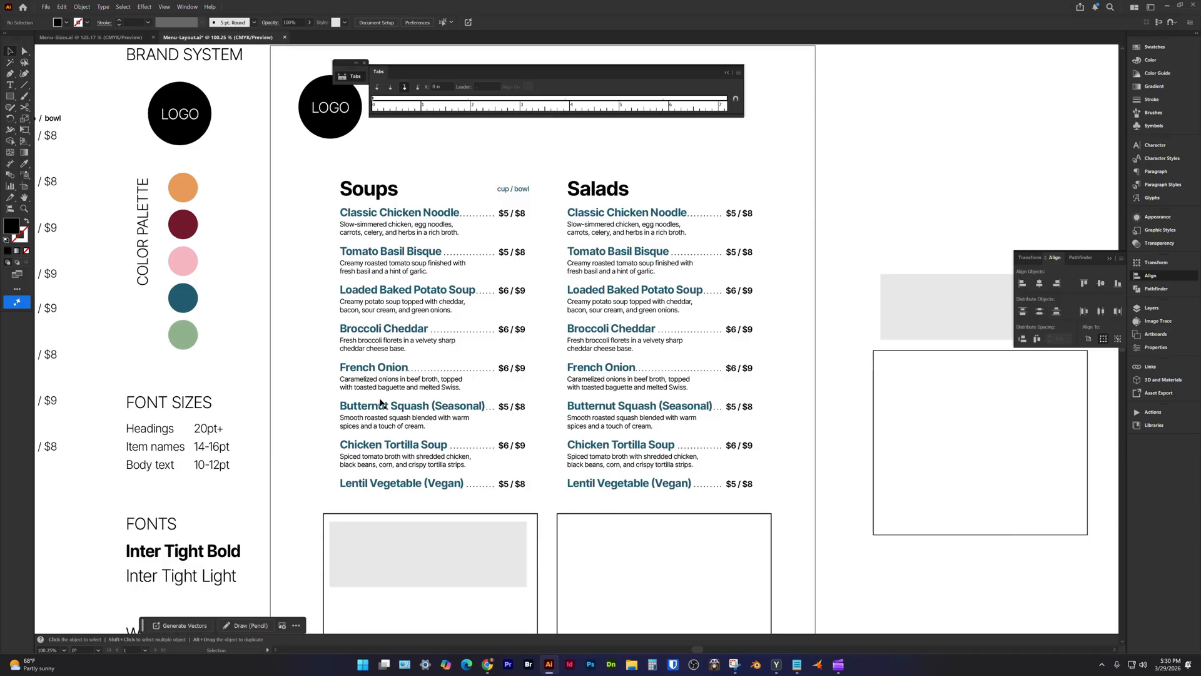
click(550, 17)
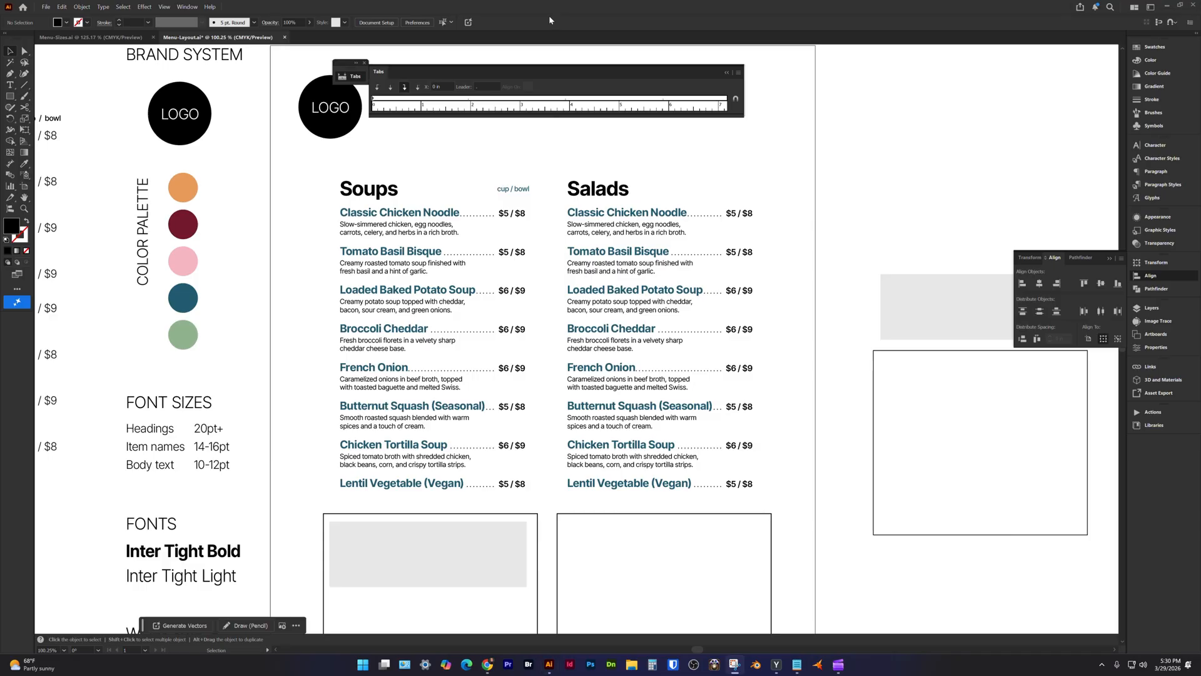